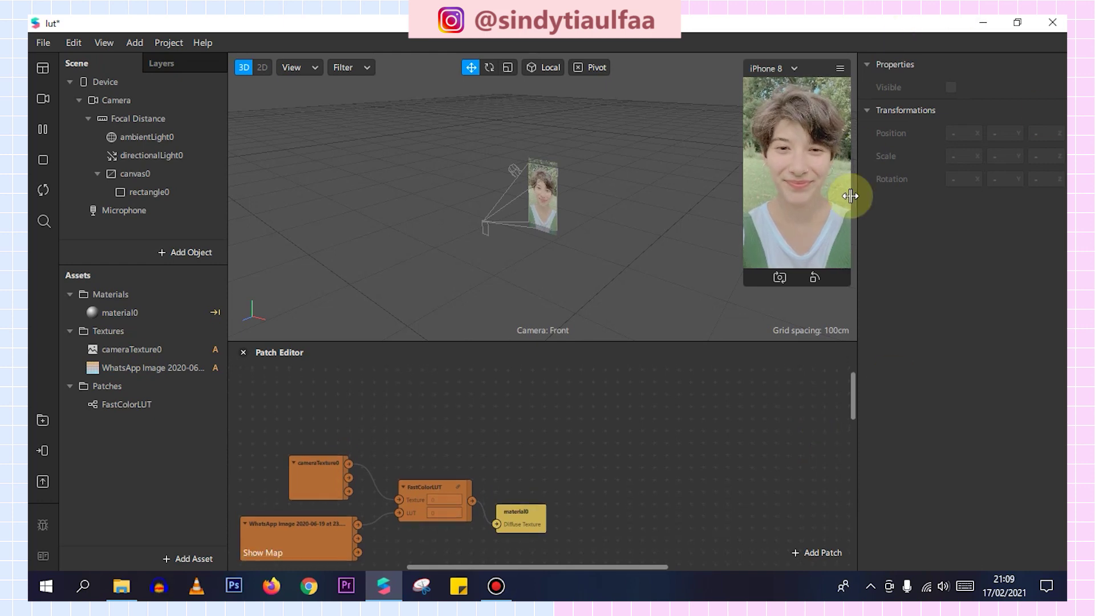
Rearrange the material0, FastColorLUT, WhatsApp Image and cameraTexture0 patches into a tidy group.
left_click_drag(744, 280, 267, 599)
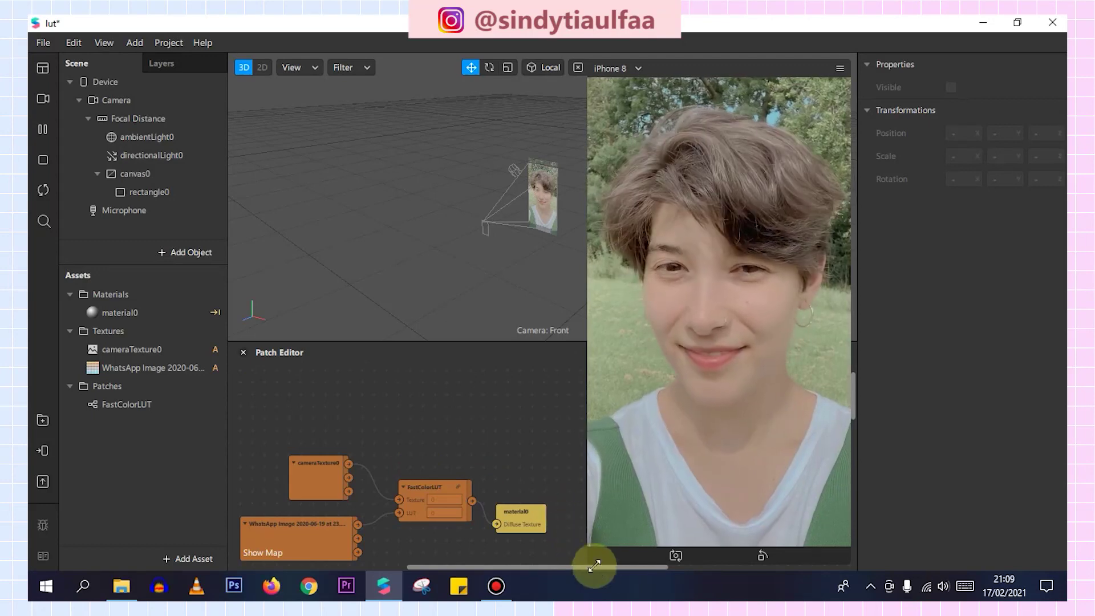
mouse_move(588, 556)
left_mouse_down()
mouse_move(649, 515)
mouse_move(630, 473)
left_mouse_up()
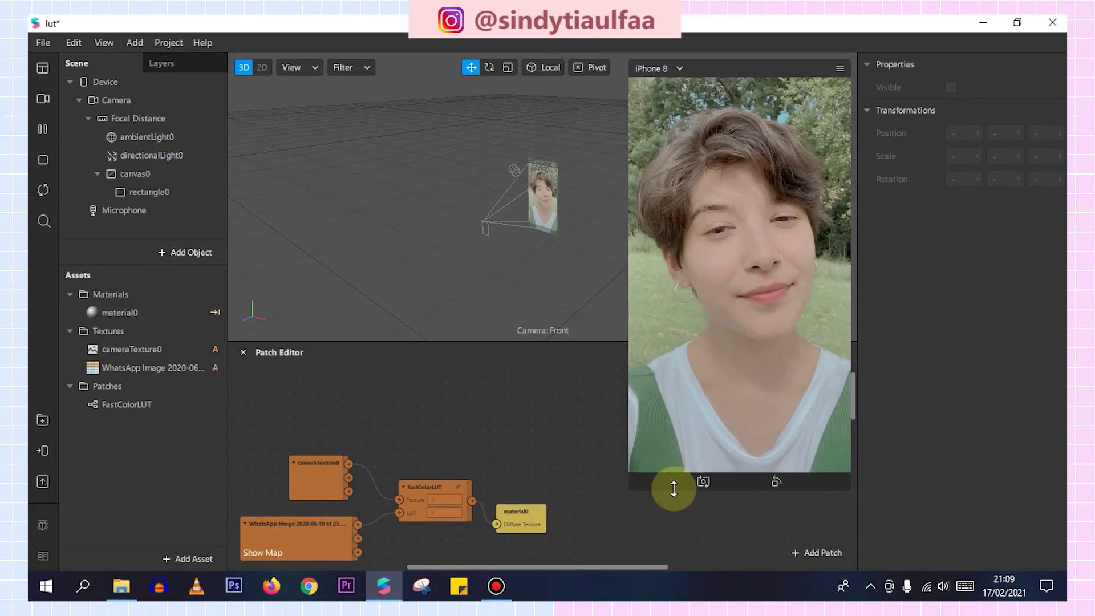
left_click_drag(519, 524, 532, 494)
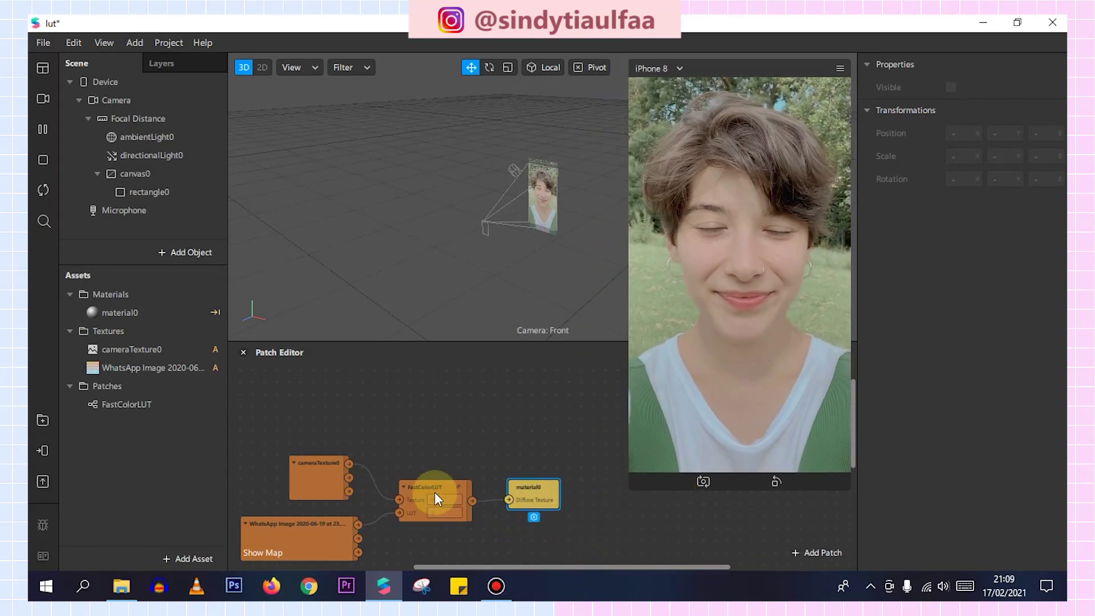
left_click_drag(436, 499, 459, 486)
left_click(347, 520)
left_click_drag(347, 524, 358, 515)
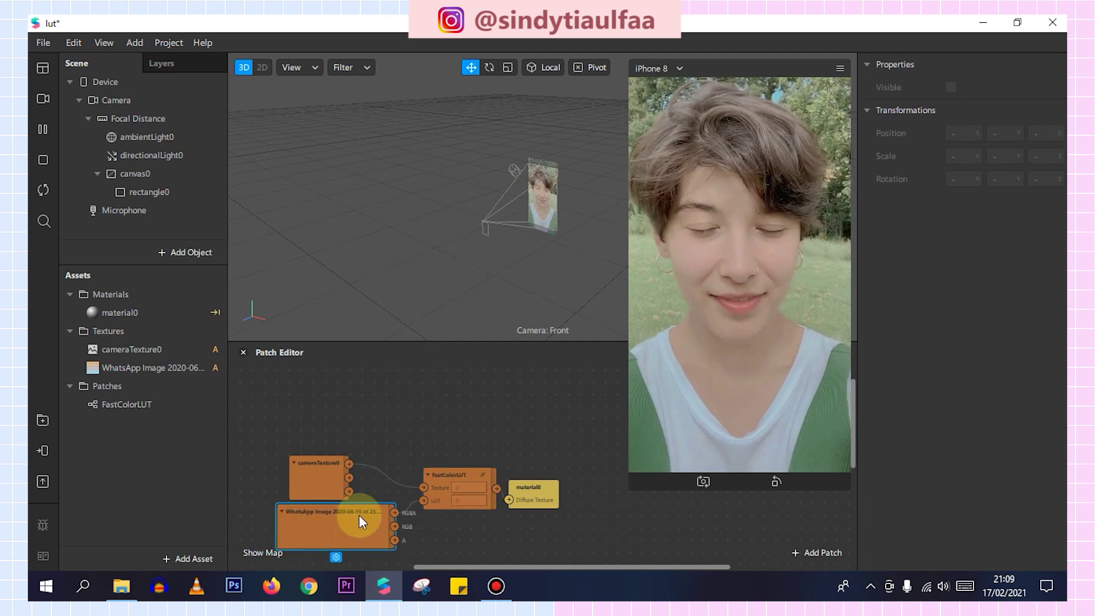
left_click_drag(316, 476, 327, 450)
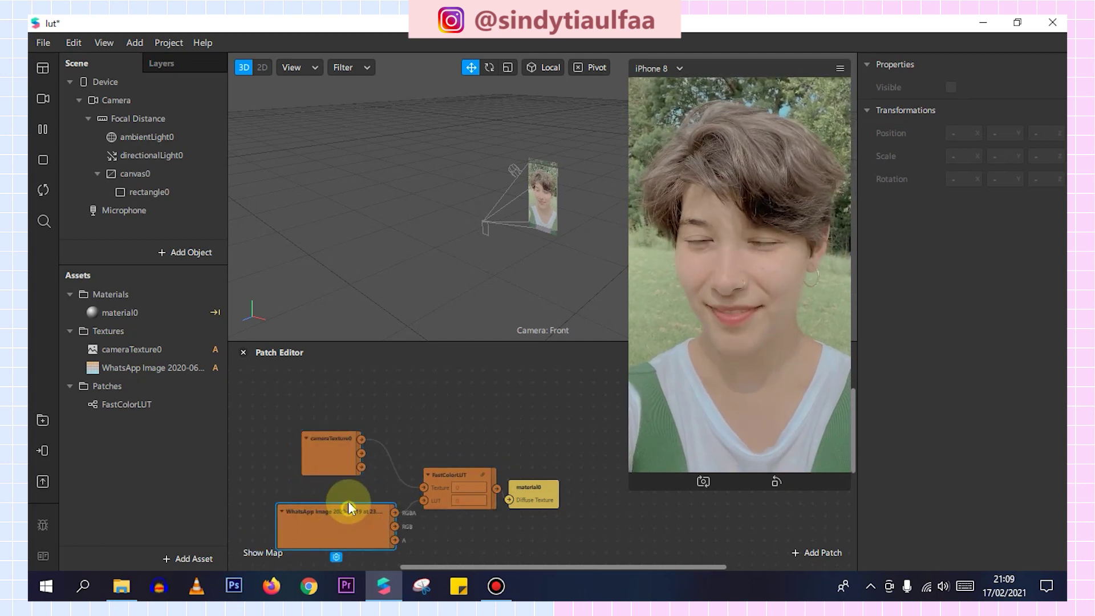
left_click_drag(346, 501, 350, 488)
left_click_drag(430, 475, 441, 461)
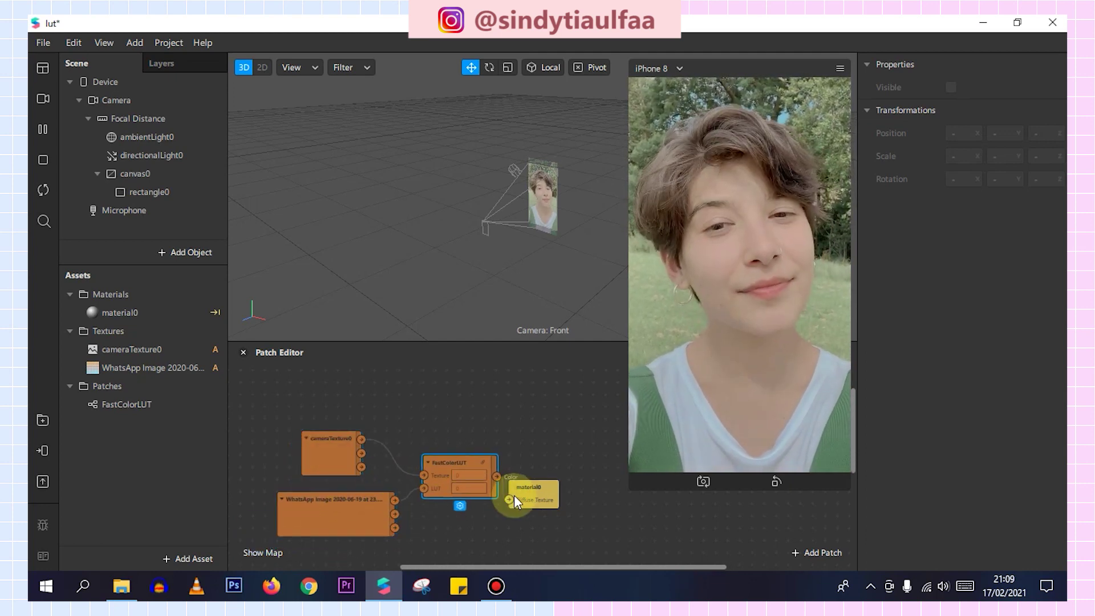
scroll(473, 497, "down", 5)
scroll(430, 502, "up", 2)
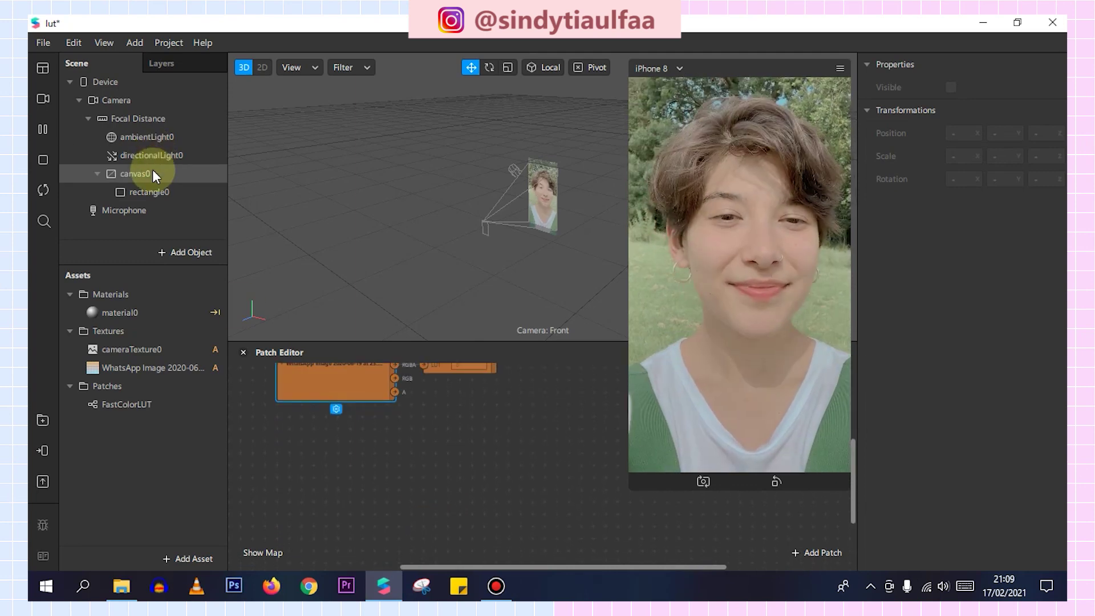
Add a face tracker to the scene and a face mesh under faceTracker0.
left_click(173, 252)
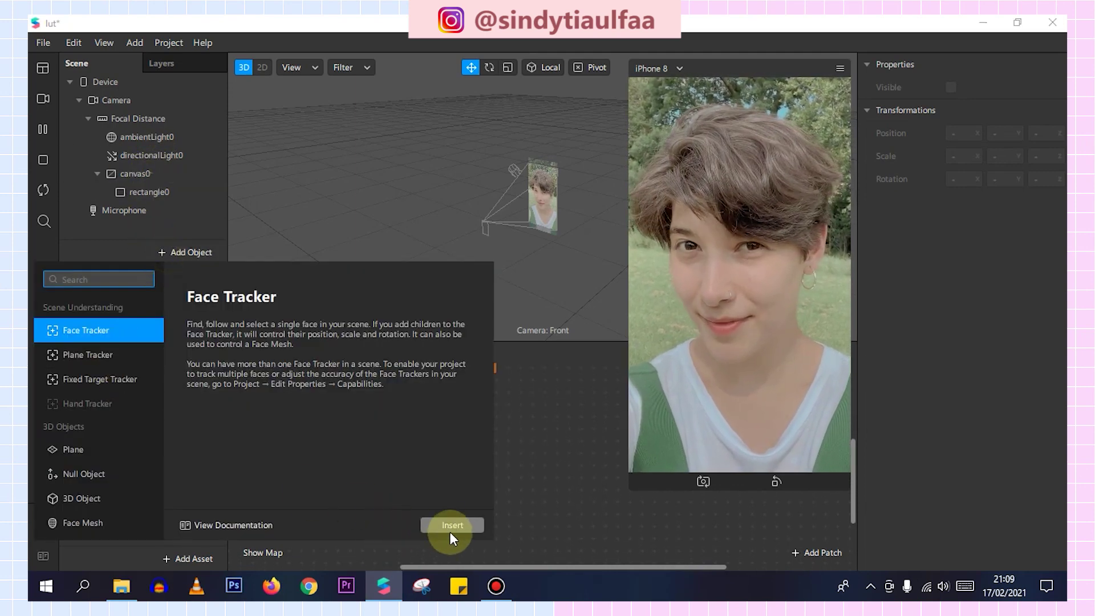
left_click(452, 525)
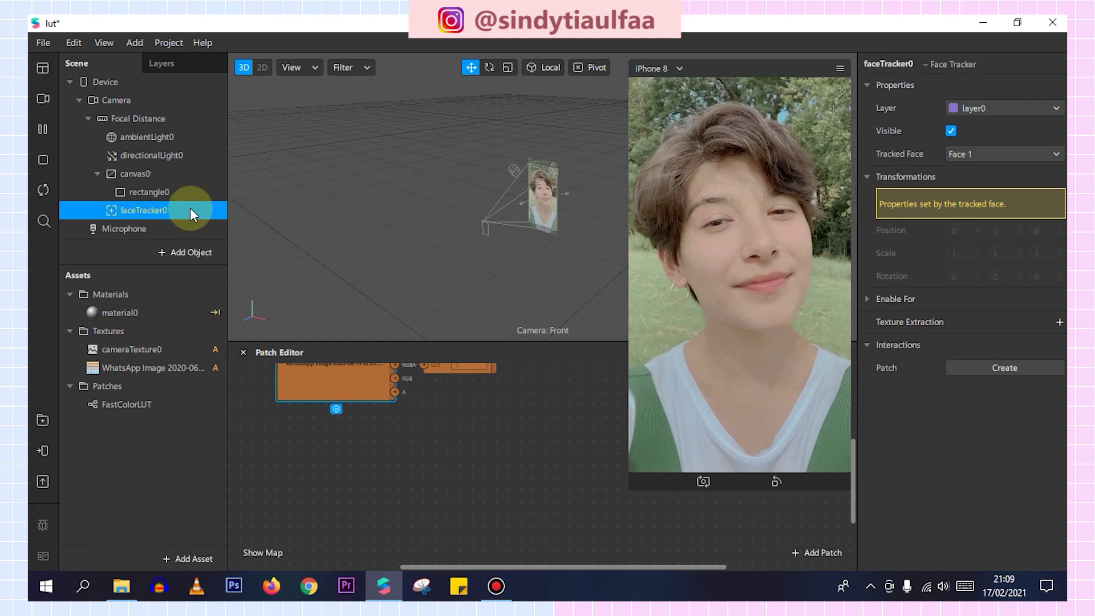
right_click(190, 208)
left_click(394, 269)
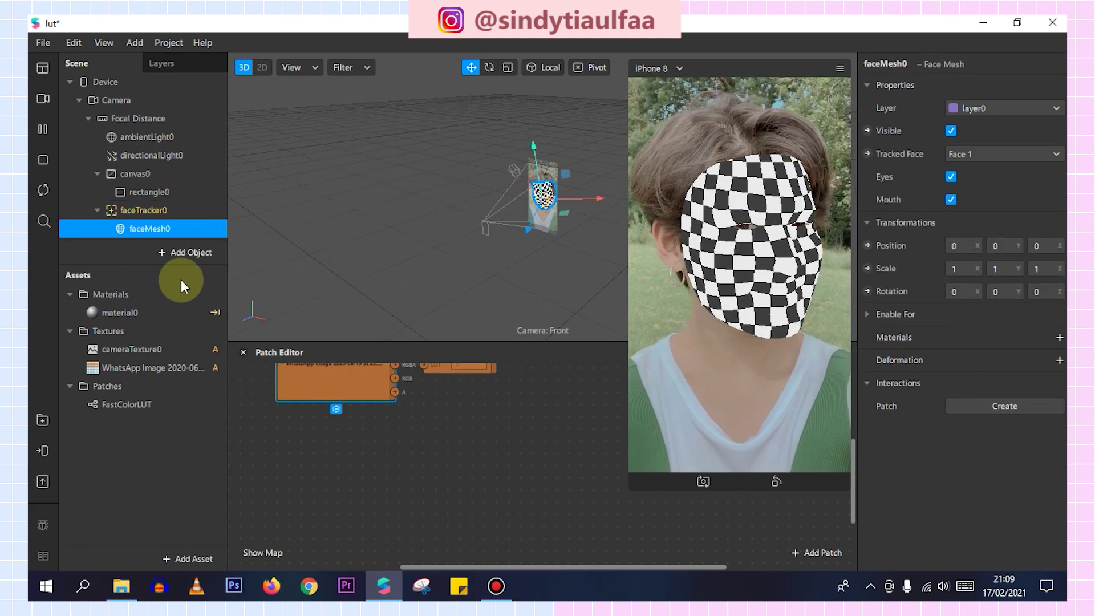
left_click(122, 587)
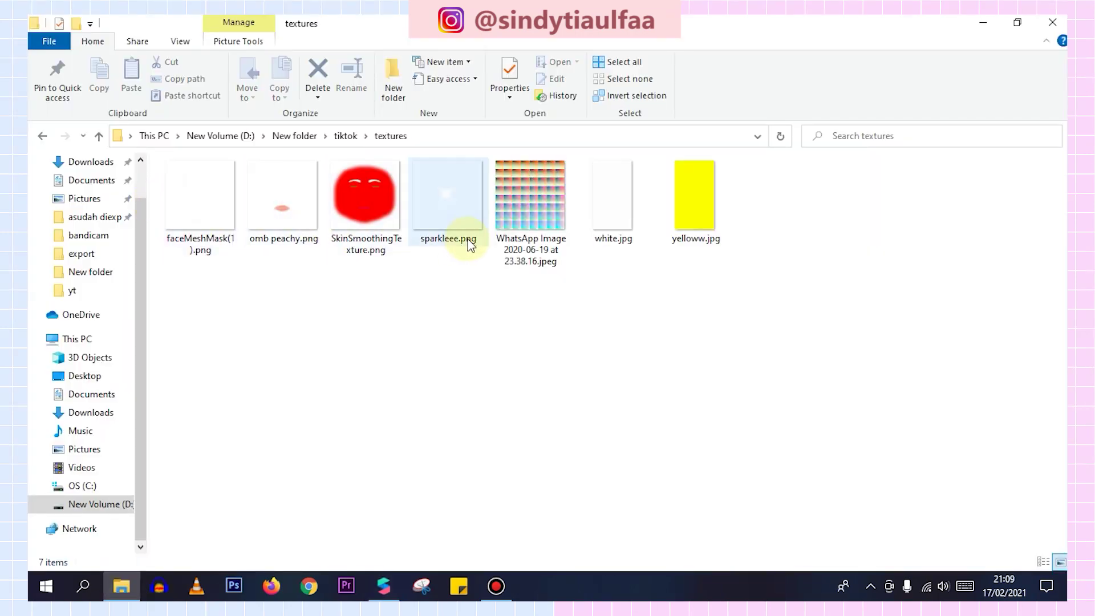
Select faceMeshMask(1), omb peachy, sparkleee, white and yelloww, and drag them toward Spark AR.
left_click(176, 195)
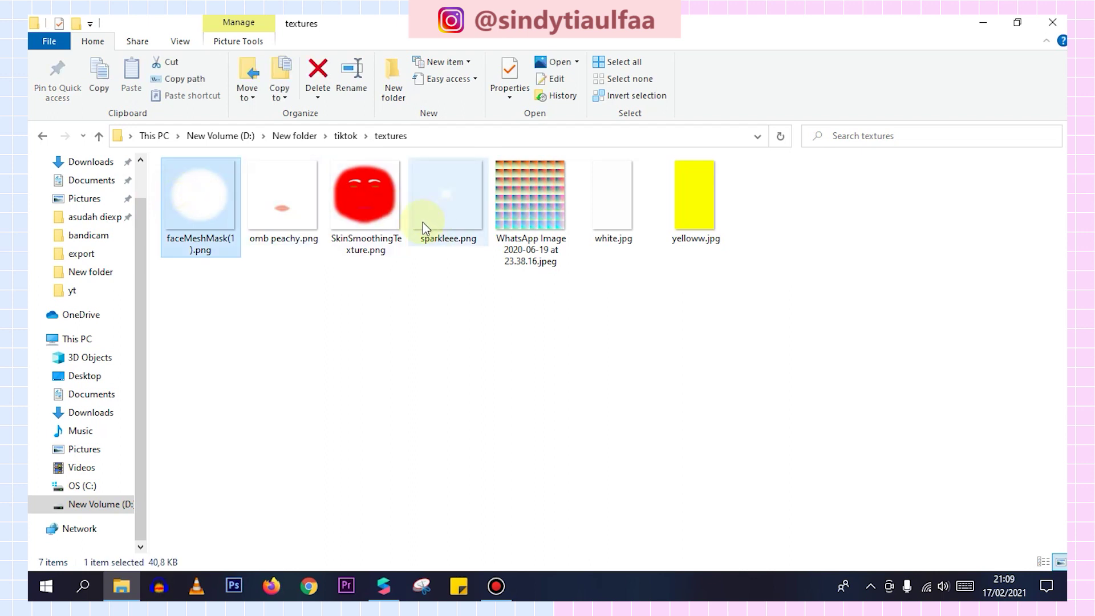
left_click(296, 221, "ctrl")
left_click(449, 217, "ctrl")
left_click(613, 217, "ctrl")
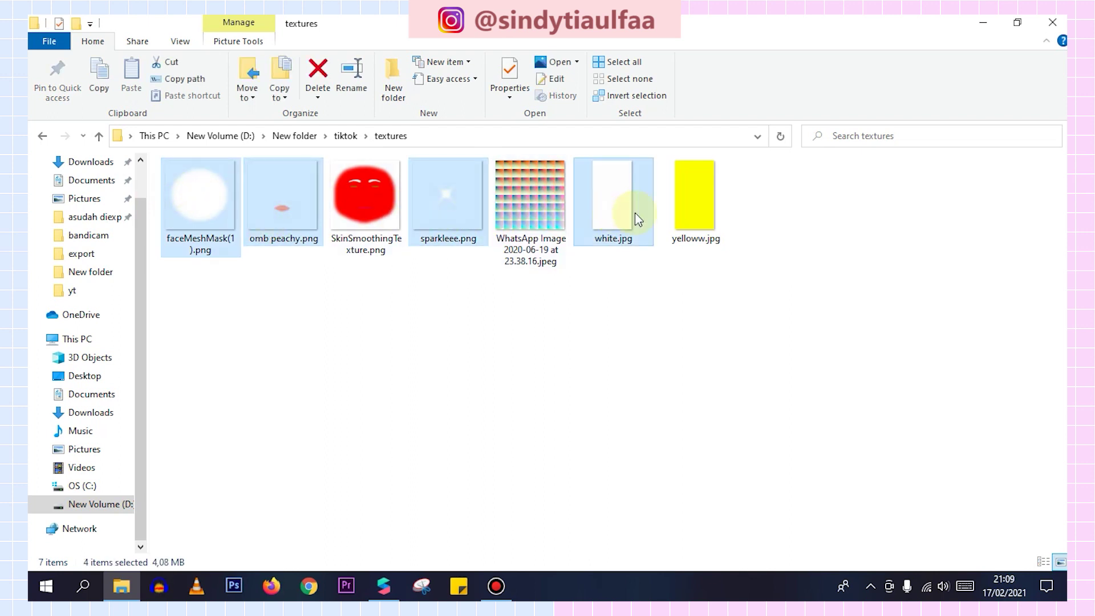
left_click(721, 222, "ctrl")
mouse_move(273, 194)
left_mouse_down()
mouse_move(384, 528)
mouse_move(173, 467)
left_mouse_up()
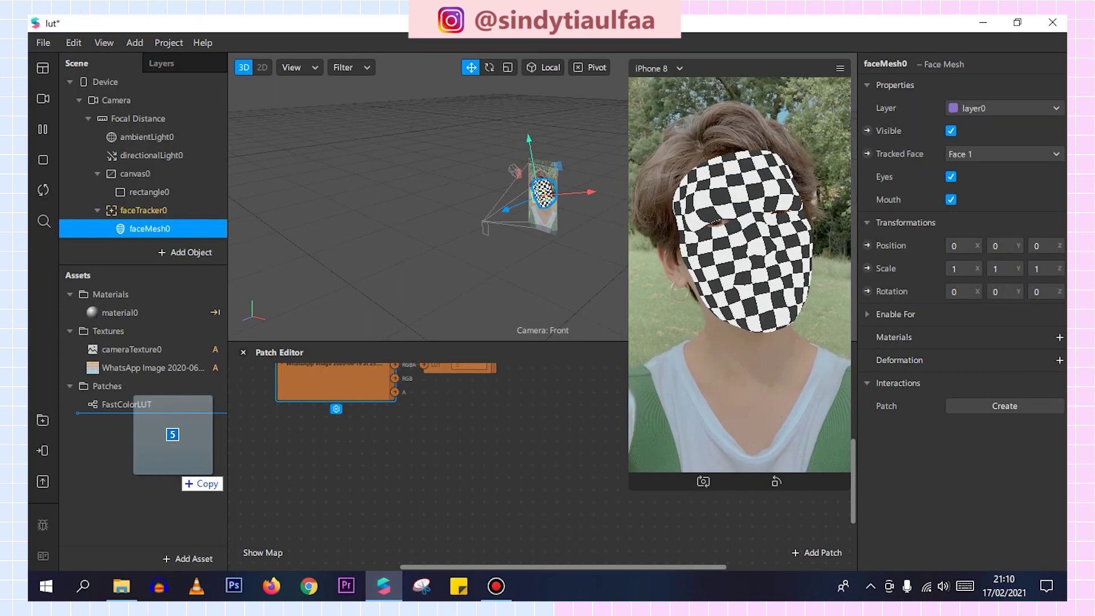
Import the five images uncompressed and merge white and yelloww into a texture sequence.
left_click_drag(181, 478, 181, 478)
left_click(951, 403)
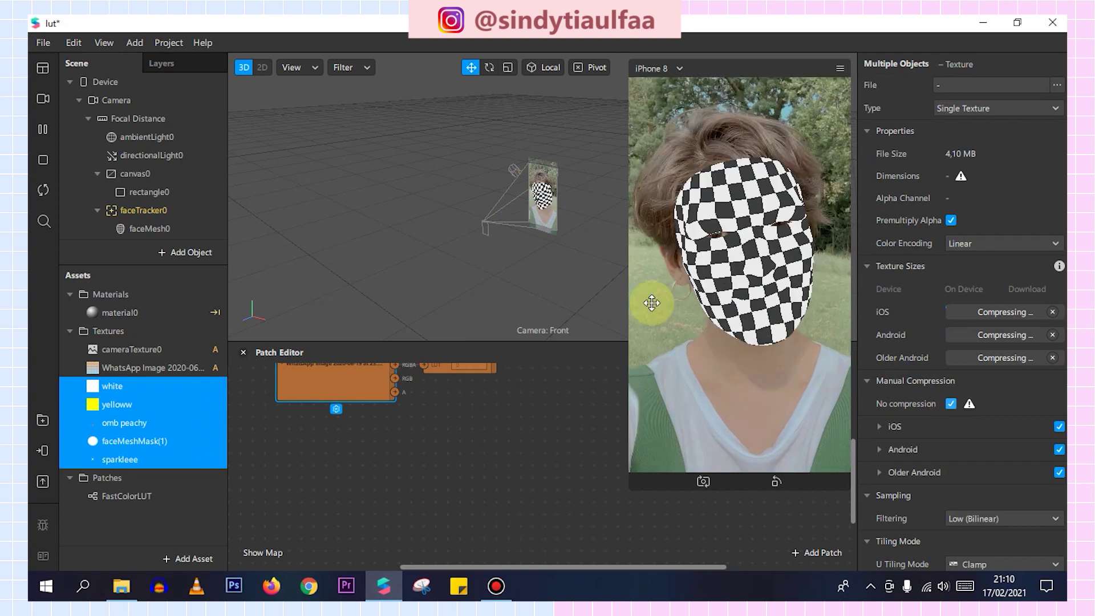
left_click(132, 402)
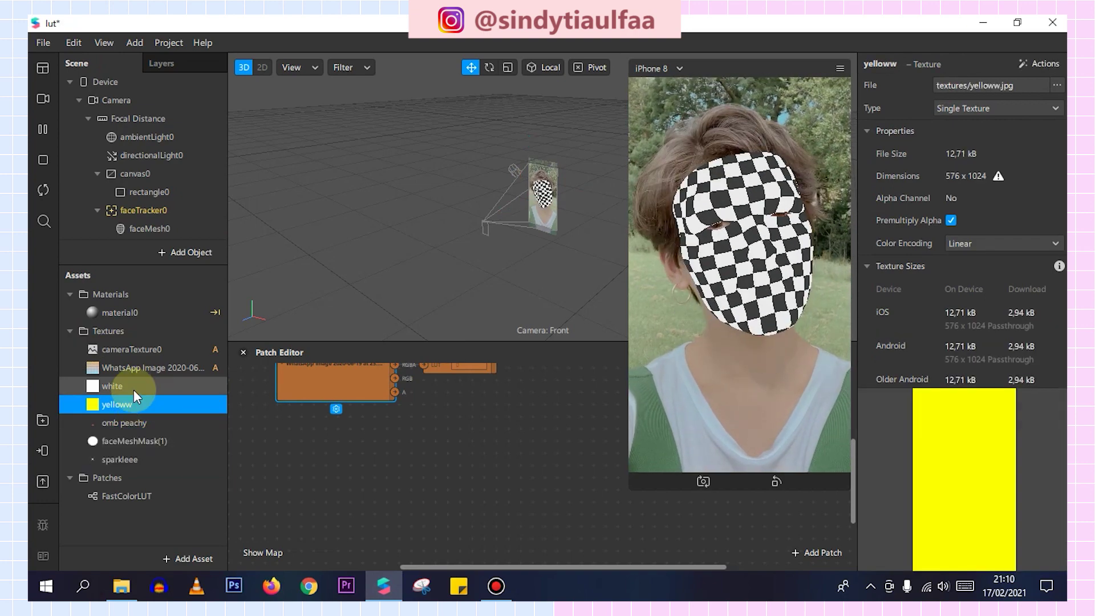
right_click(133, 388)
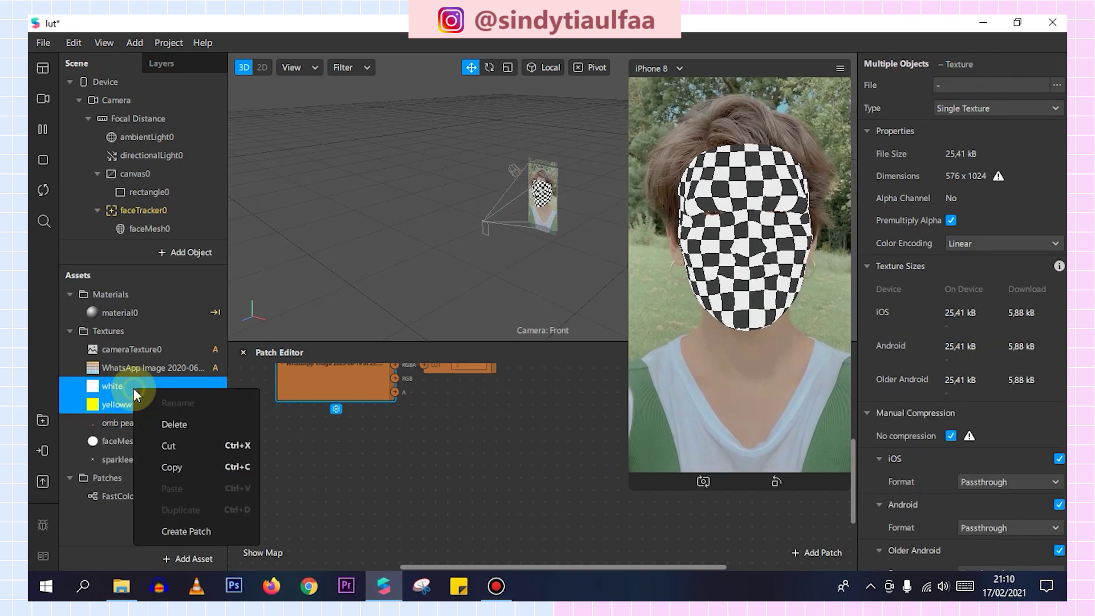
left_click(980, 109)
left_click(982, 125)
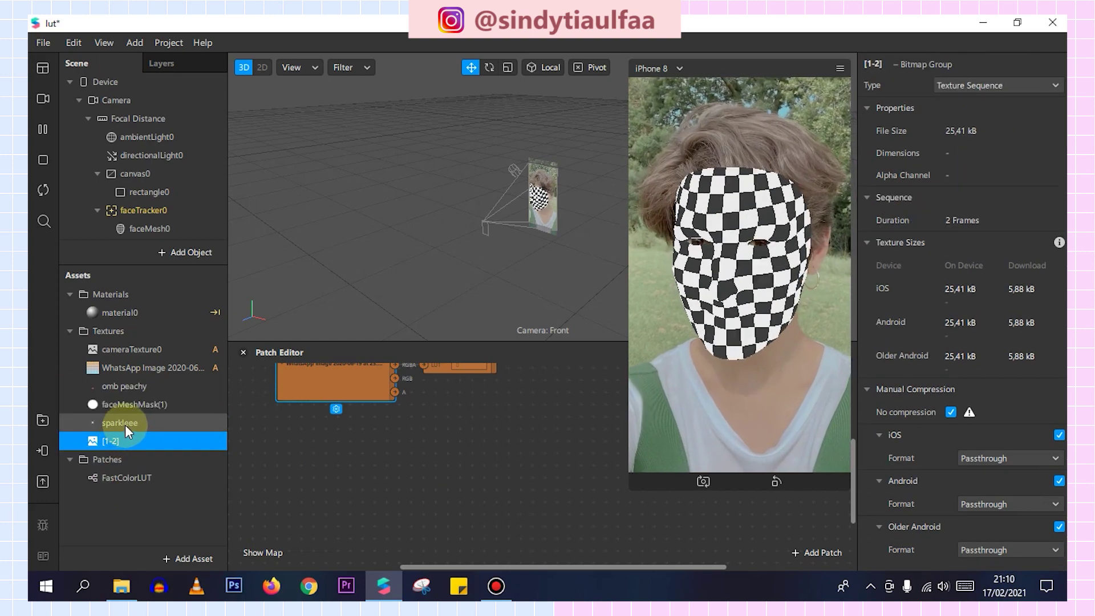
Inspect the faceMeshMask(1) texture, then select faceMesh0.
left_click(128, 407)
scroll(173, 217, "down", 1)
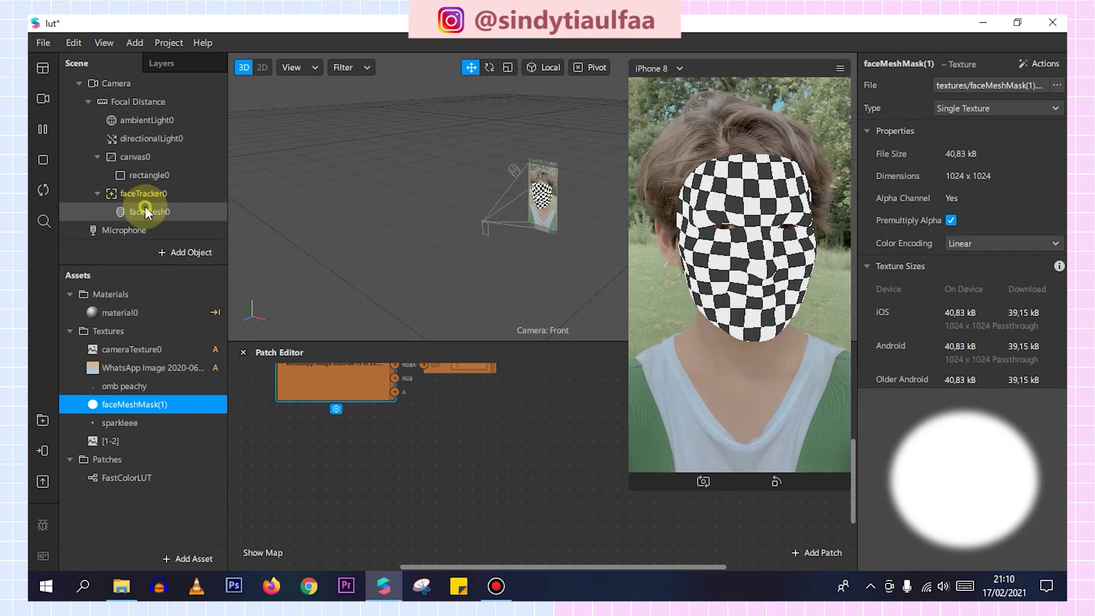
left_click(146, 211)
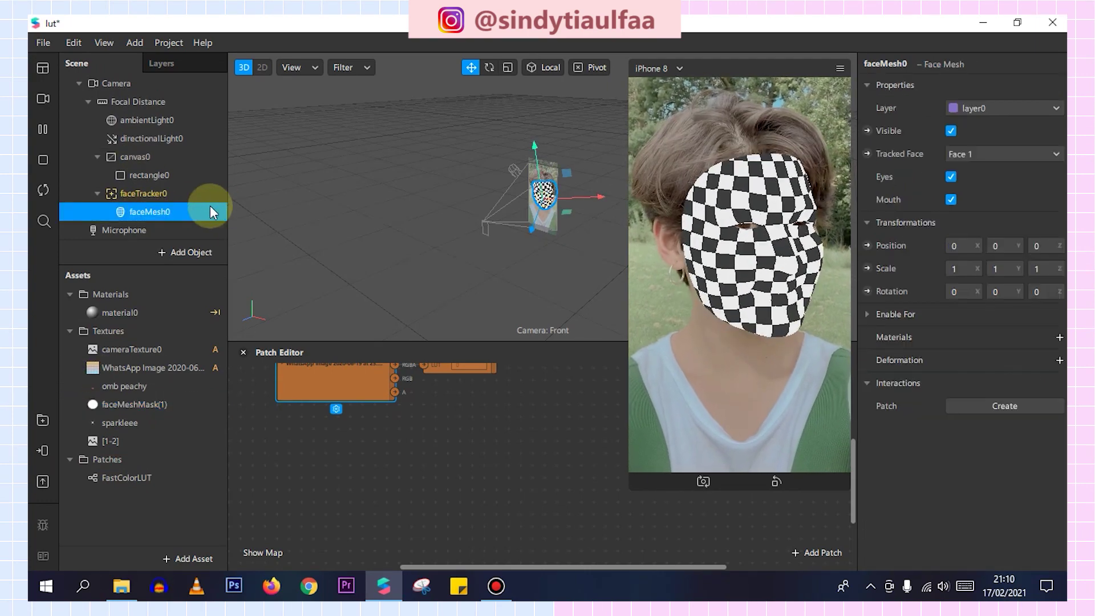
Give faceMesh0 a new material, material1, using the Retouching shader.
left_click(1056, 334)
left_click(992, 383)
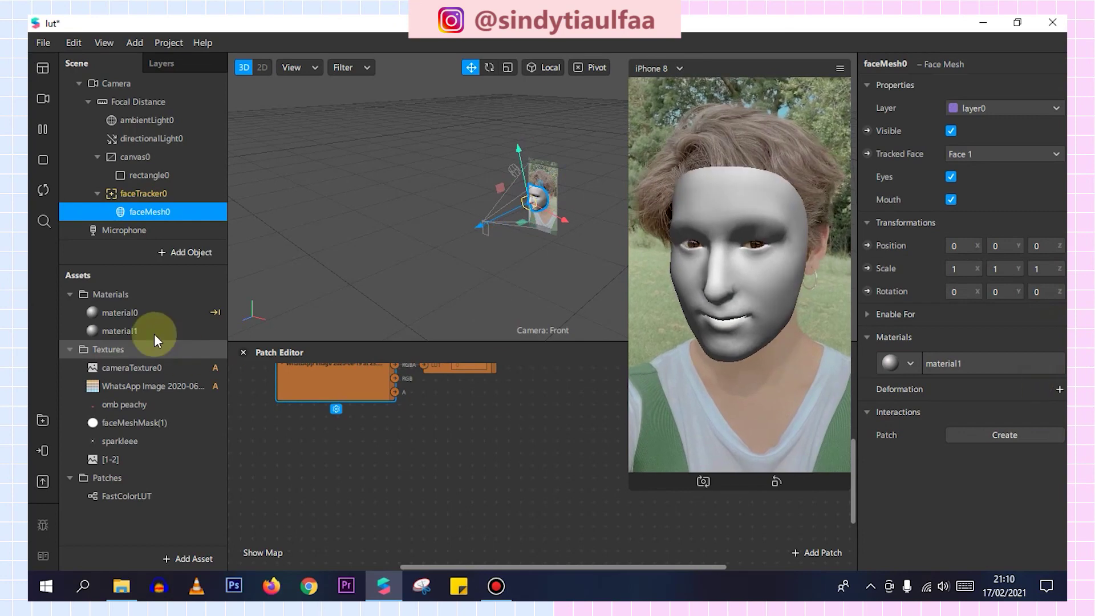
left_click(154, 333)
left_click(954, 87)
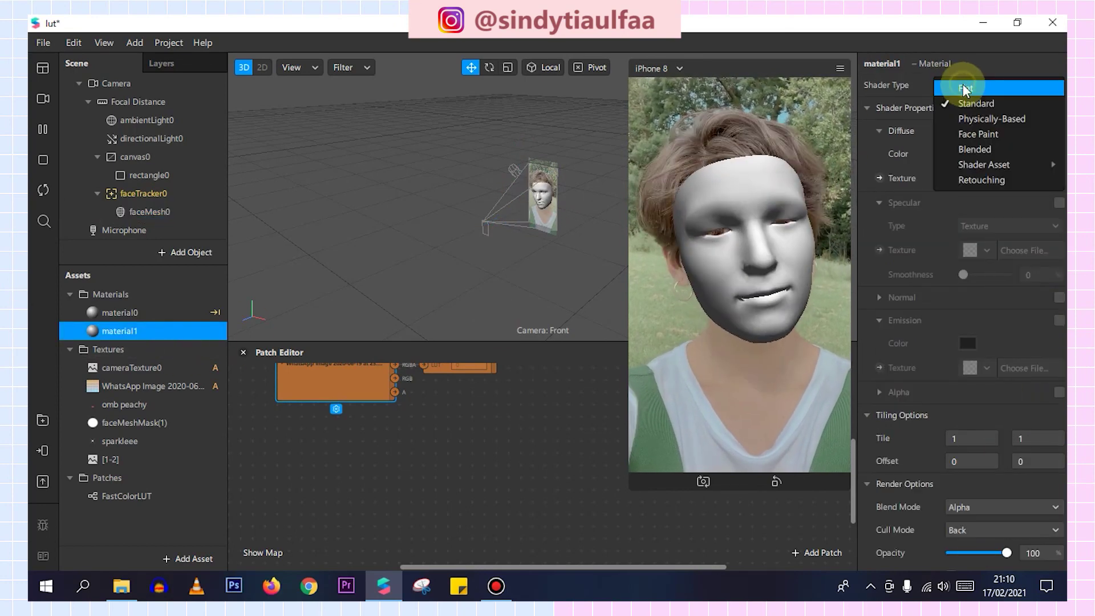
left_click(981, 184)
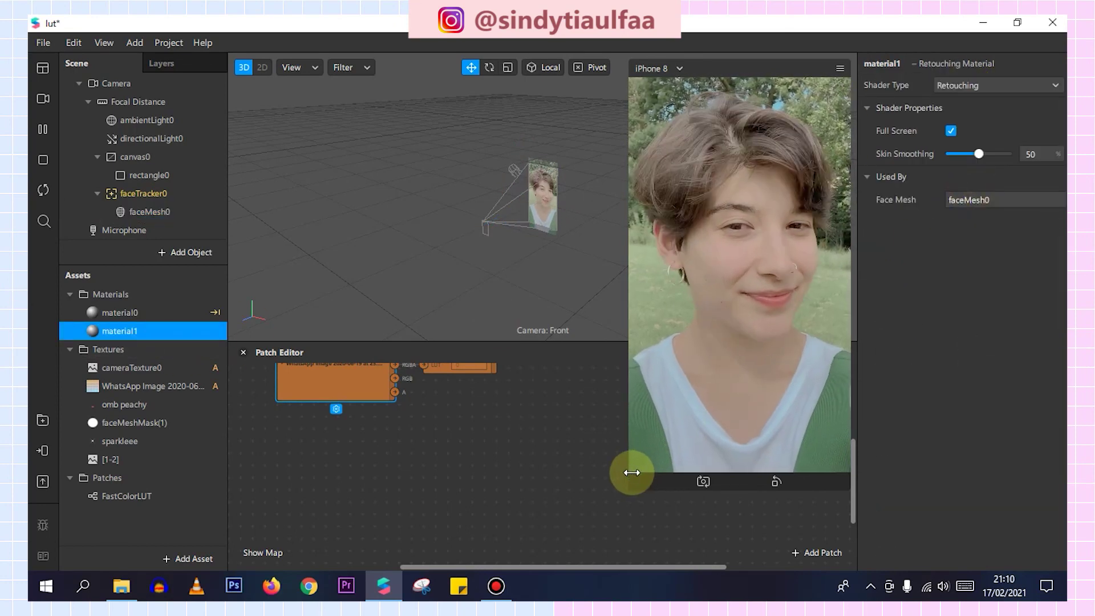
Enlarge the preview, switch to a different simulated person and pause the video.
left_click_drag(632, 472, 588, 546)
left_click(42, 98)
left_click(84, 180)
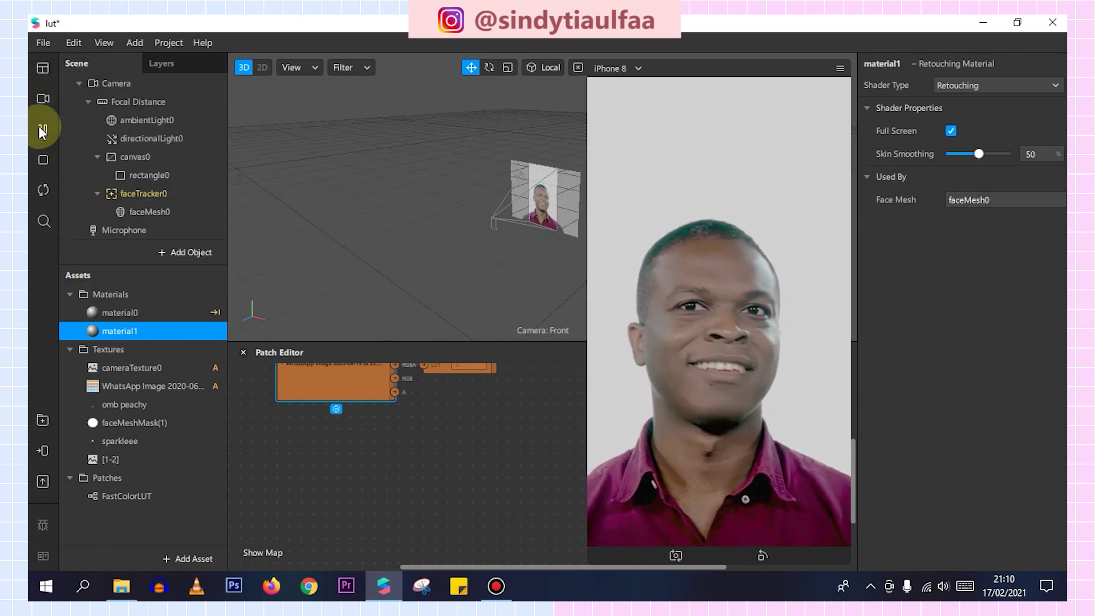
left_click(41, 130)
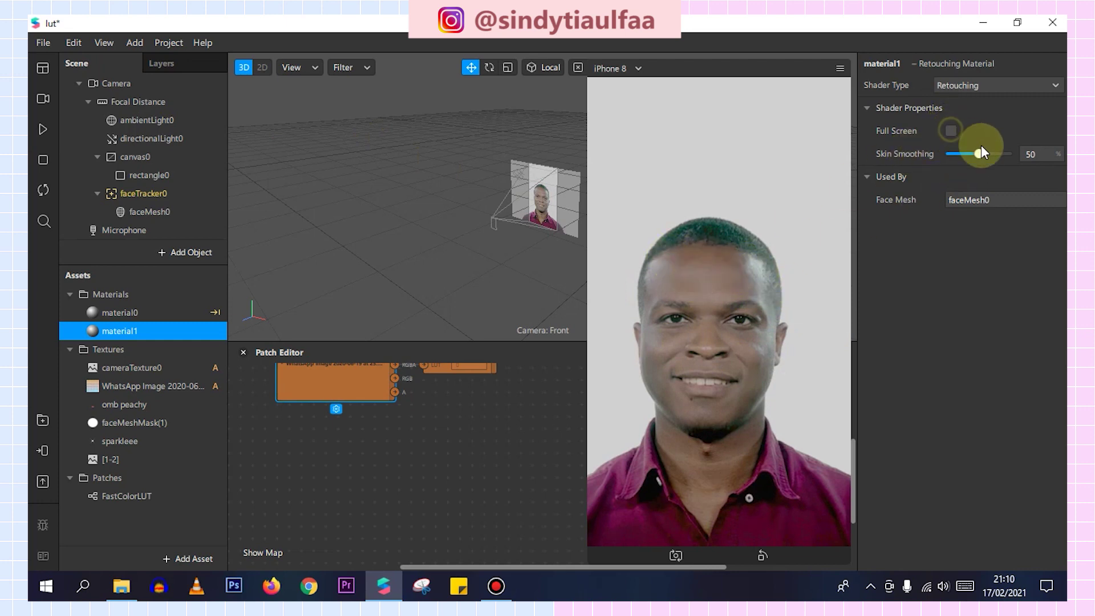
Raise material1's Skin Smoothing to 100.
left_click_drag(981, 146, 979, 153)
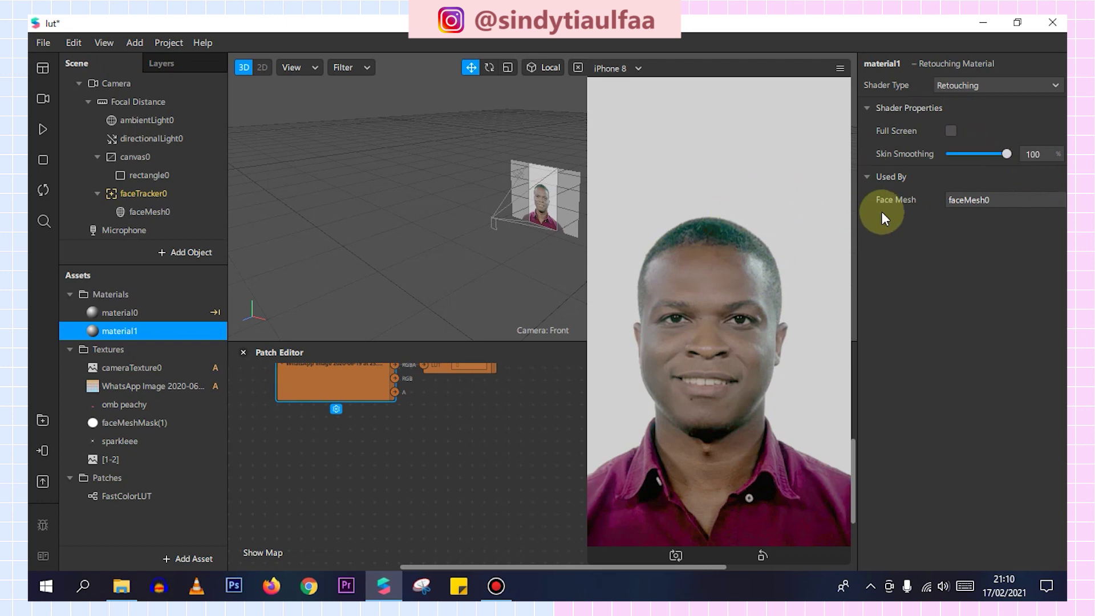
left_click_drag(952, 153, 1007, 153)
left_click(168, 196)
right_click(167, 196)
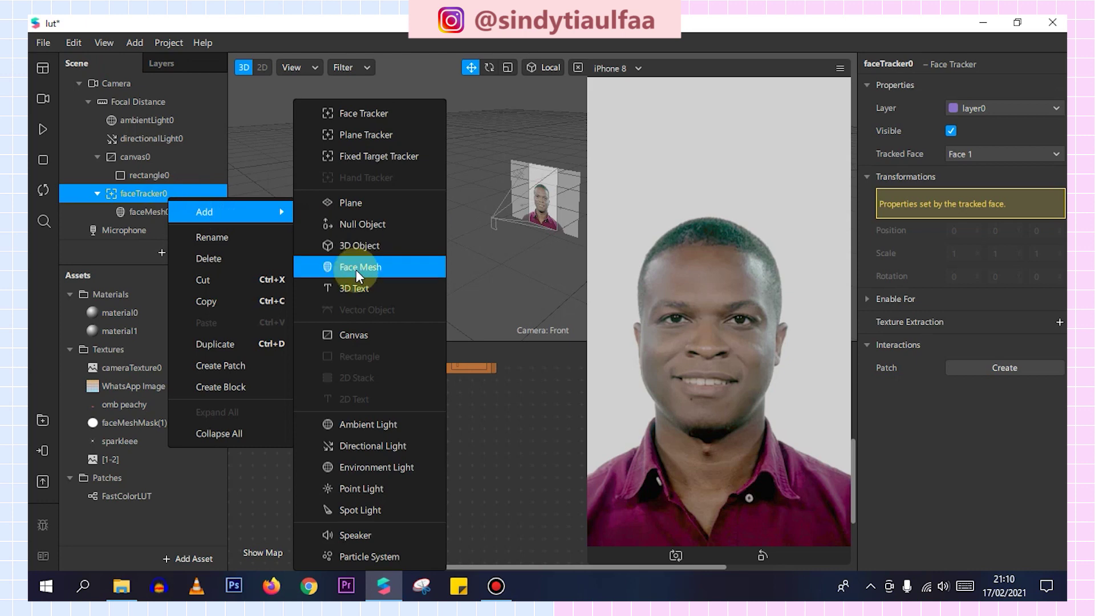
Add a second face mesh, faceMesh1, with a new Flat material, material2.
left_click(356, 268)
left_click(1059, 338)
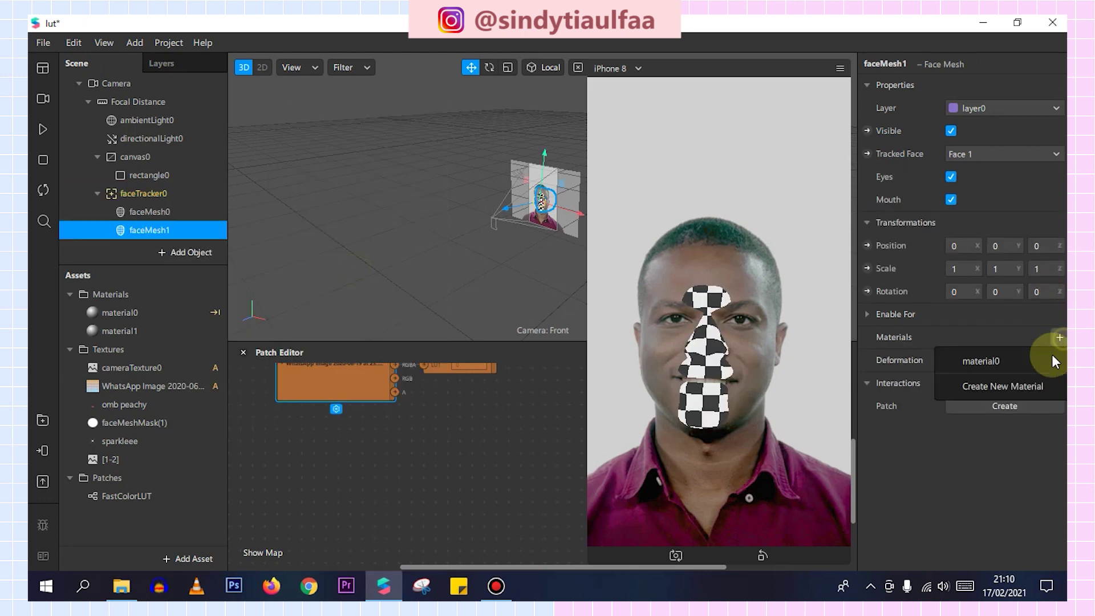
left_click(1011, 388)
left_click(164, 352)
left_click(977, 84)
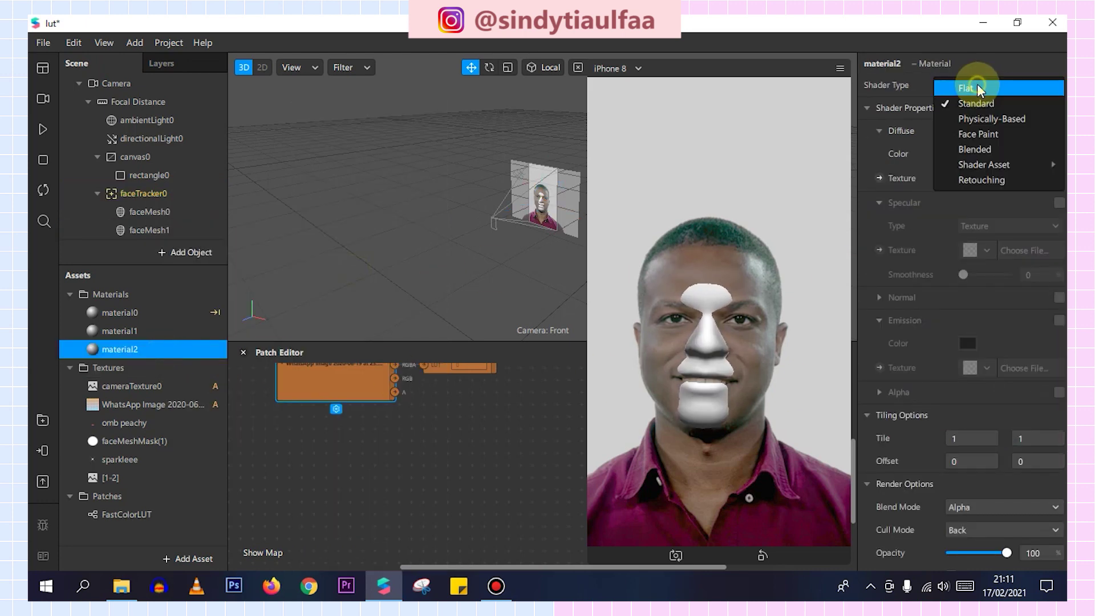
left_click(985, 87)
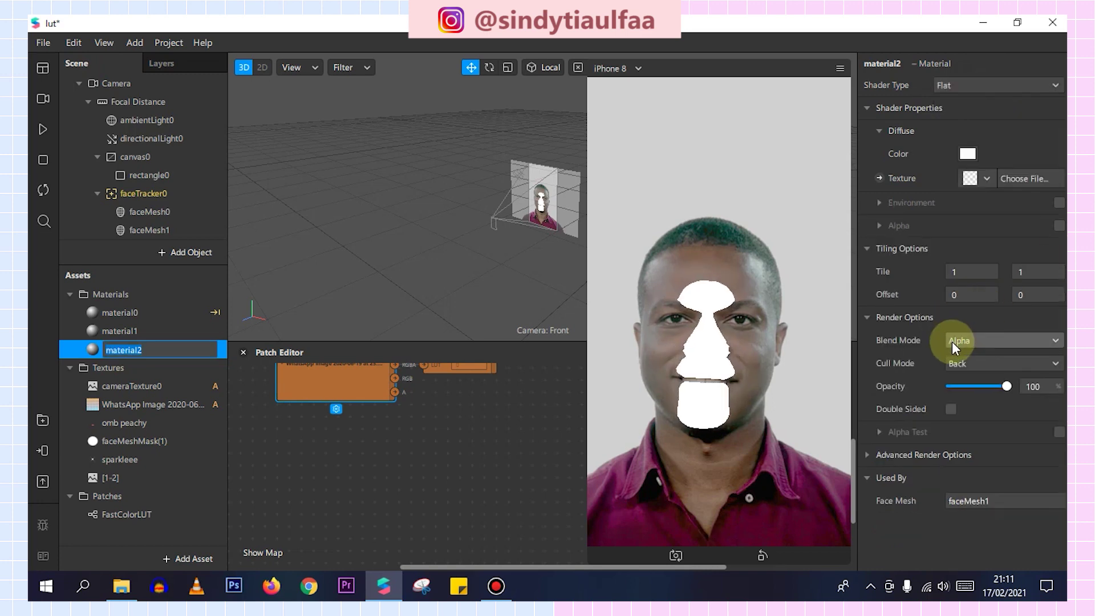
Turn off material2's depth test and enable alpha using faceMeshMask(1) as the alpha texture.
left_click(867, 455)
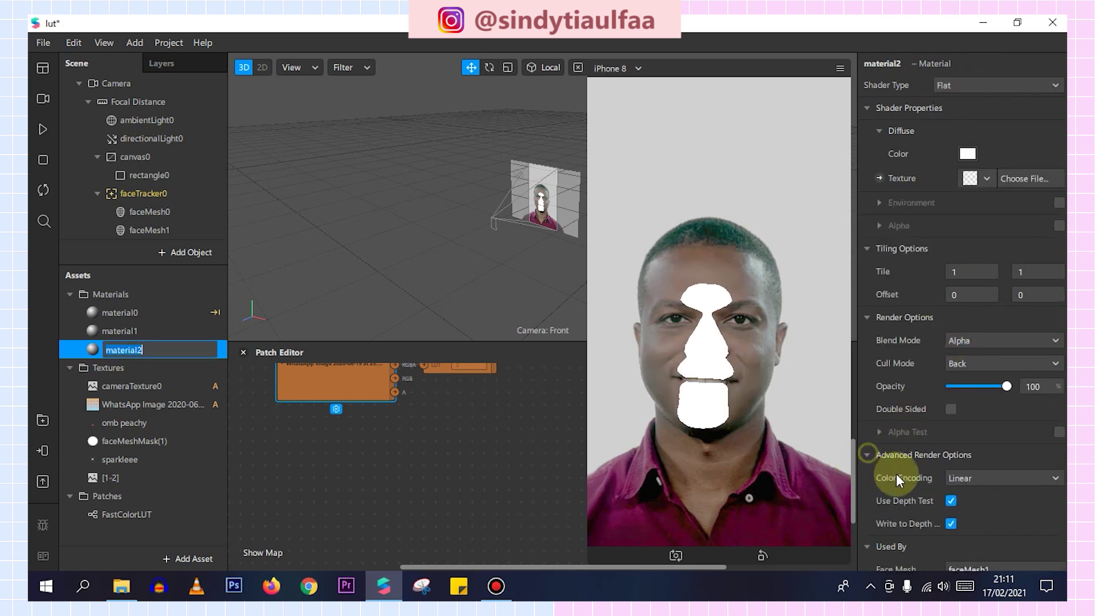
left_click(949, 501)
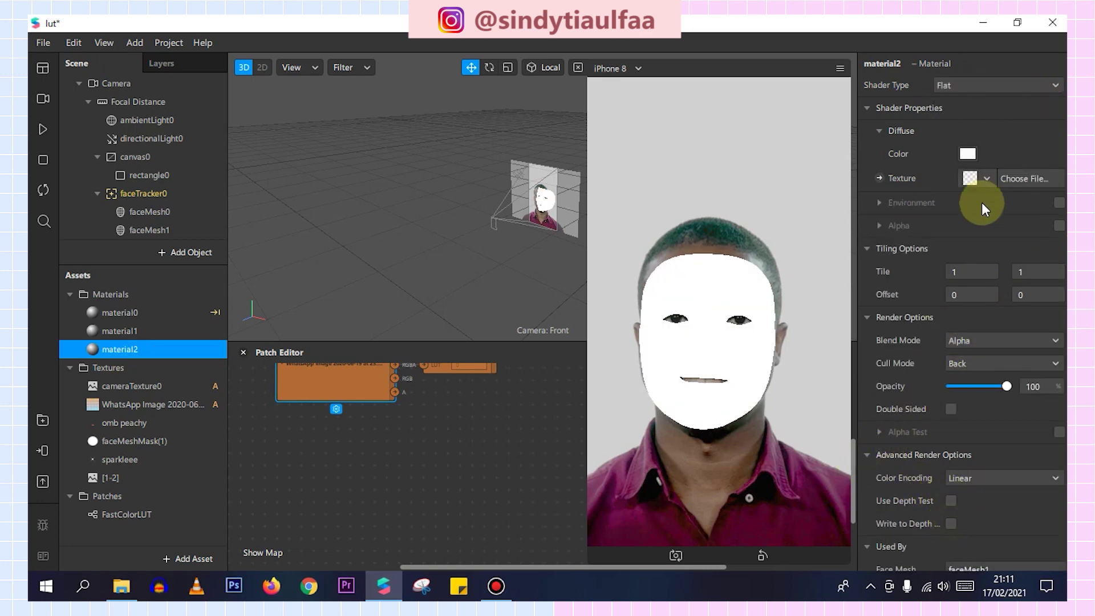
left_click(1059, 226)
left_click(983, 271)
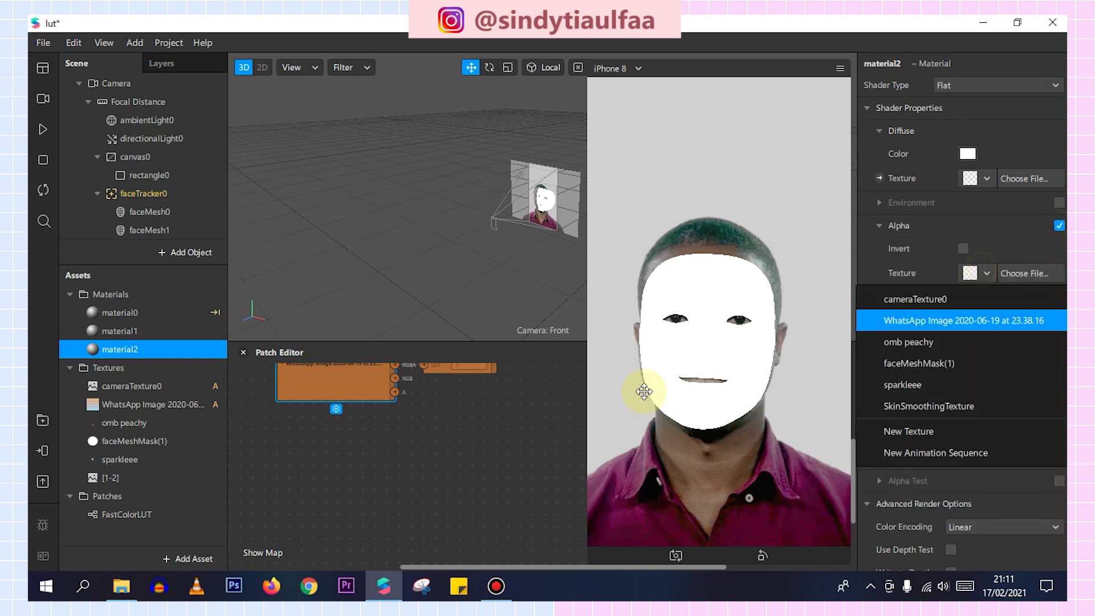
left_click(981, 370)
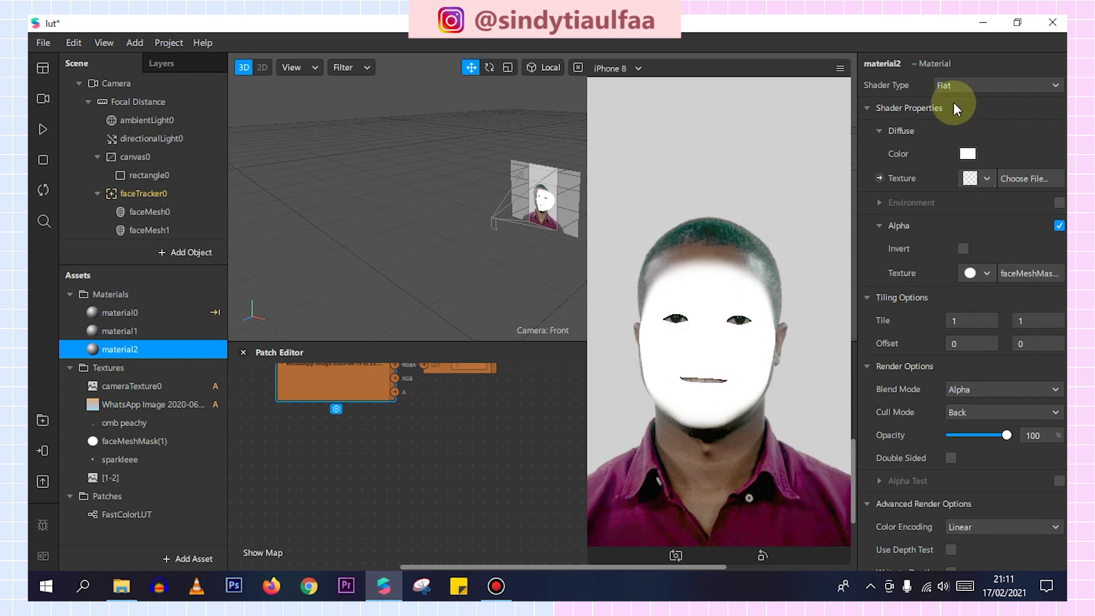
scroll(1013, 273, "down", 1)
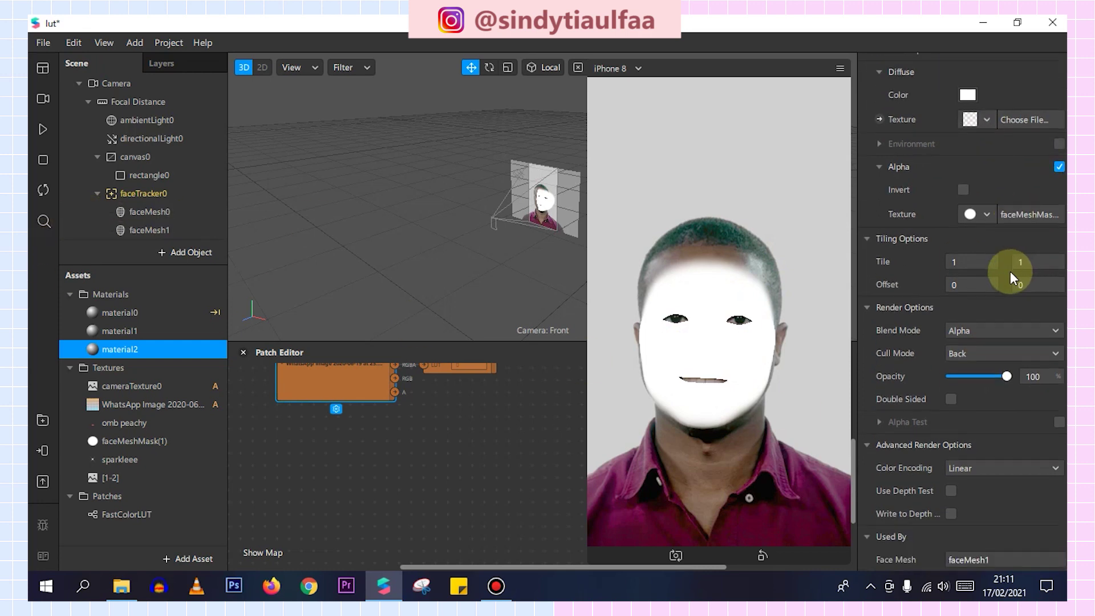
left_click(382, 451)
scroll(288, 510, "left", 3)
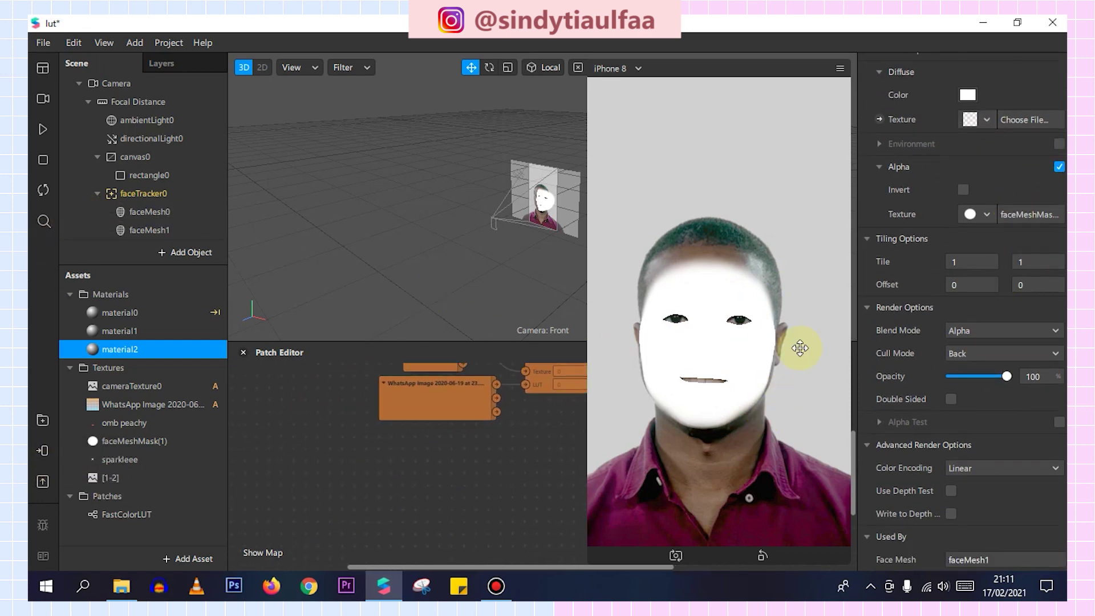
scroll(887, 160, "up", 1)
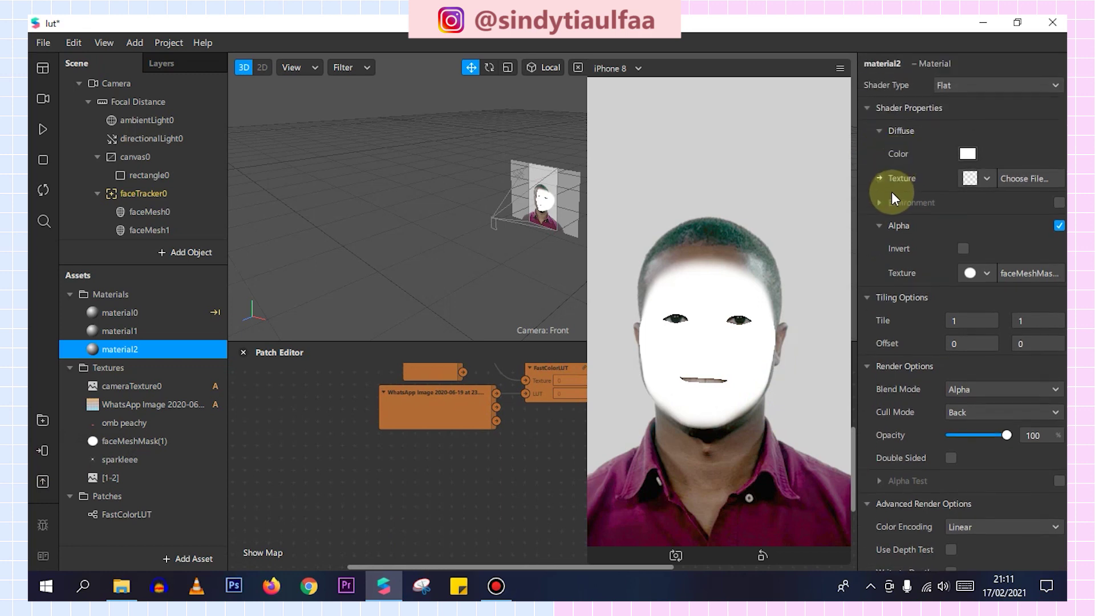
Create a patch for material2's texture and place a new FastColorLUT patch beside it.
left_click(877, 179)
mouse_move(590, 558)
left_mouse_down()
mouse_move(665, 452)
mouse_move(694, 358)
left_mouse_up()
scroll(570, 429, "up", 2)
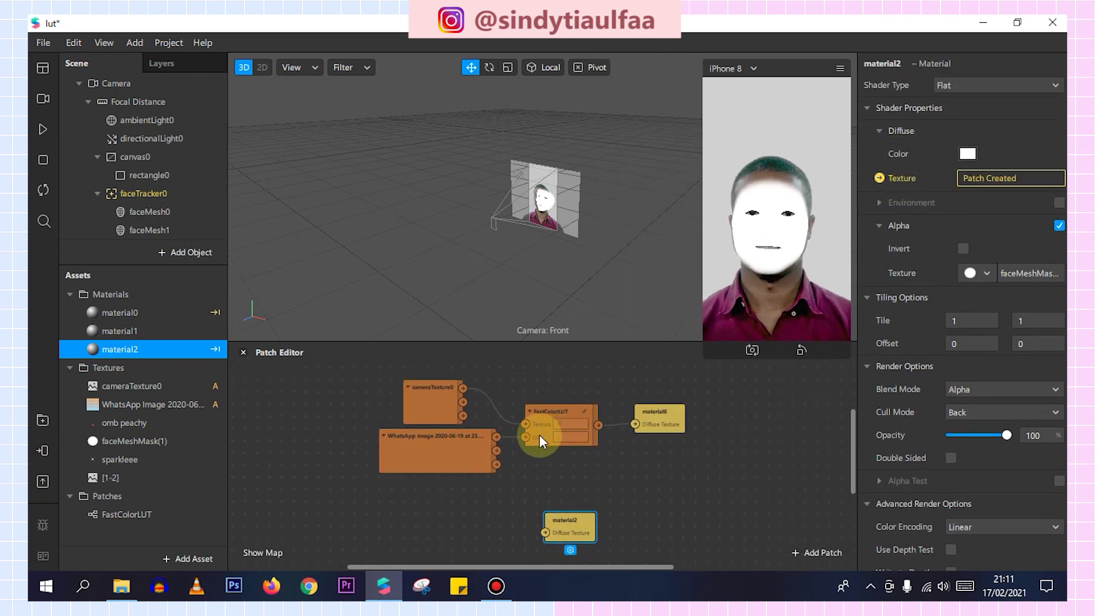
scroll(539, 440, "down", 1)
left_click_drag(143, 519, 502, 522)
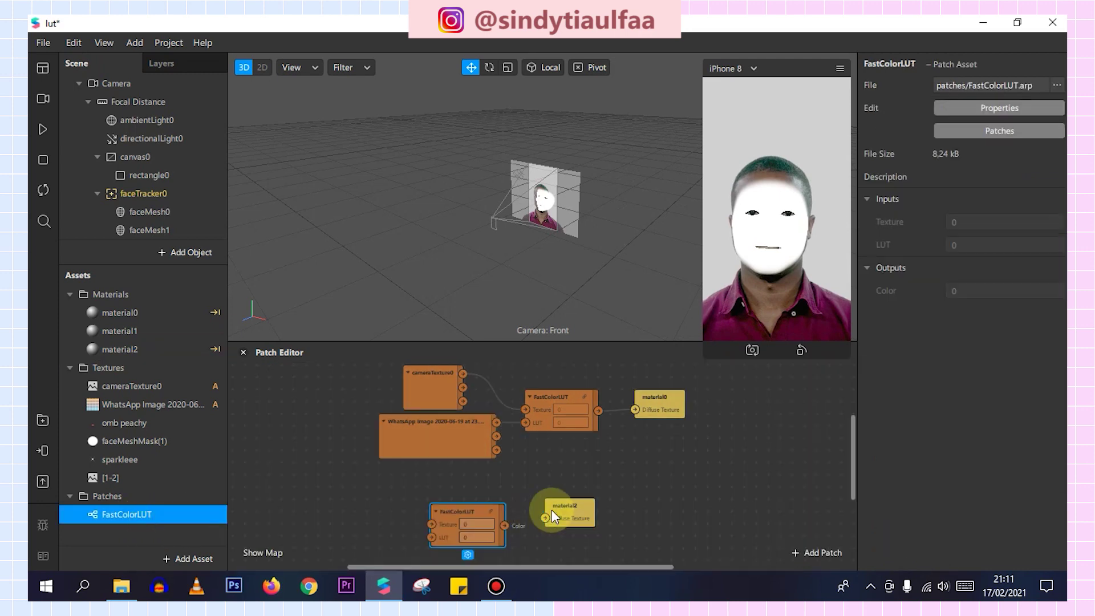
left_click_drag(469, 514, 515, 504)
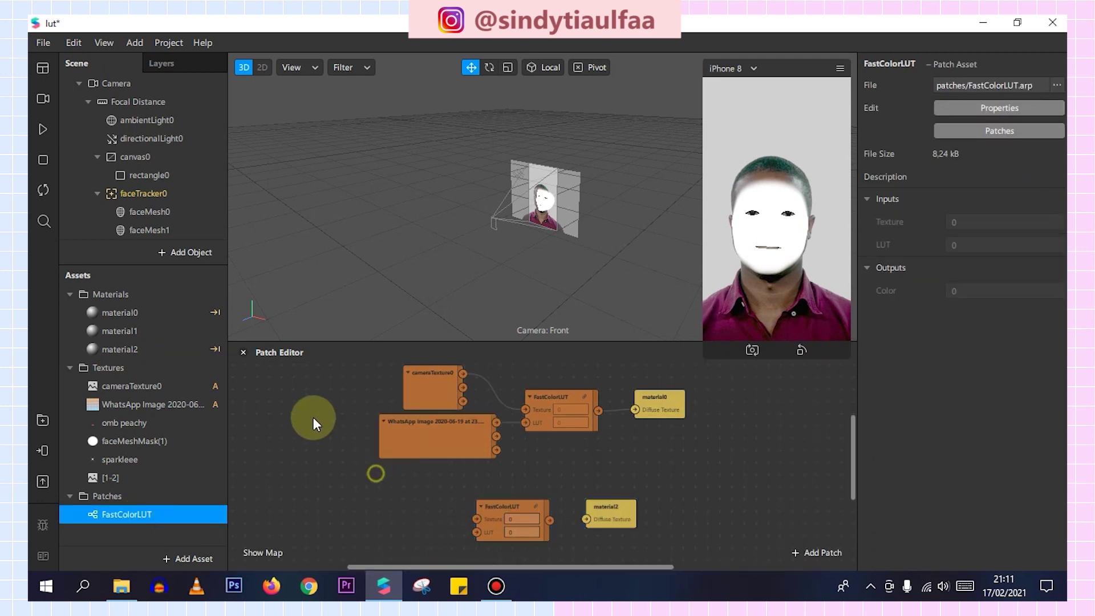
Extract the faceTracker0 texture and wire it with the LUT image through FastColorLUT into material2.
left_click(167, 199)
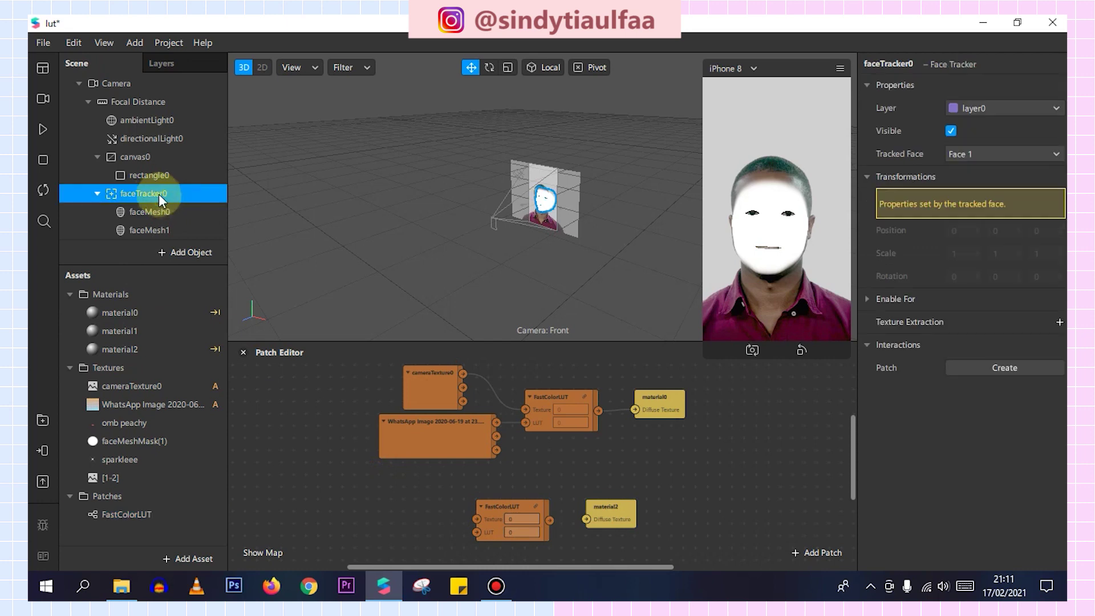
left_click(1060, 323)
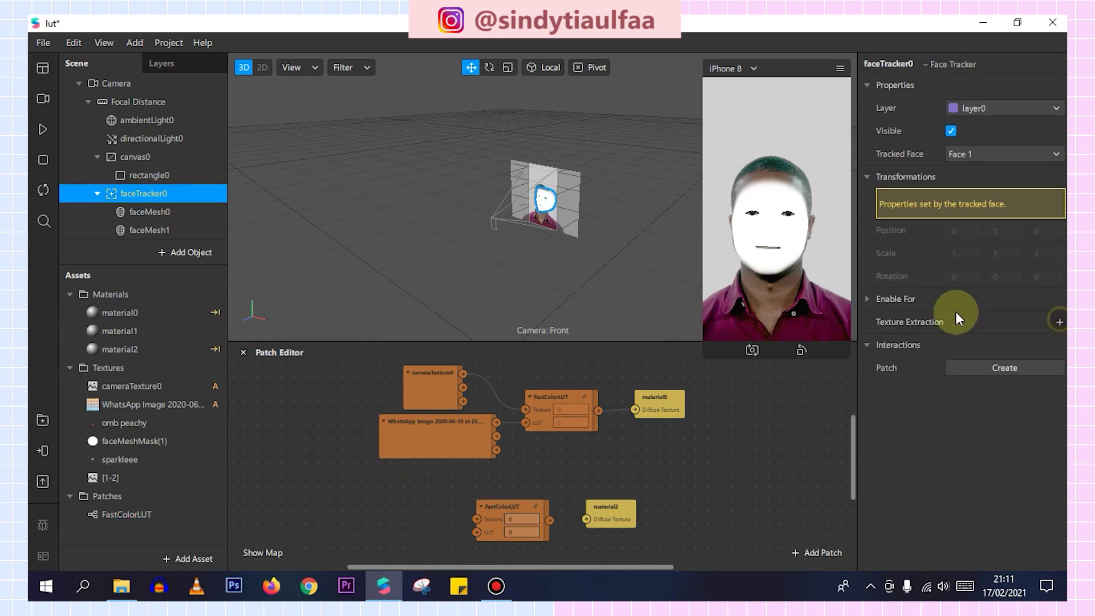
left_click_drag(126, 496, 405, 522)
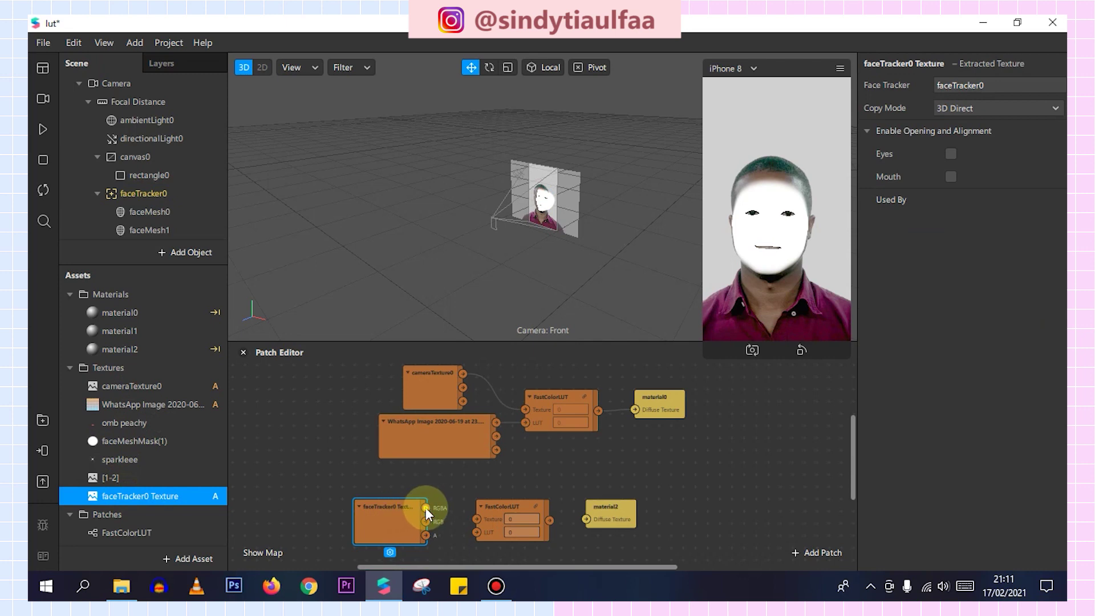
left_click_drag(427, 508, 479, 518)
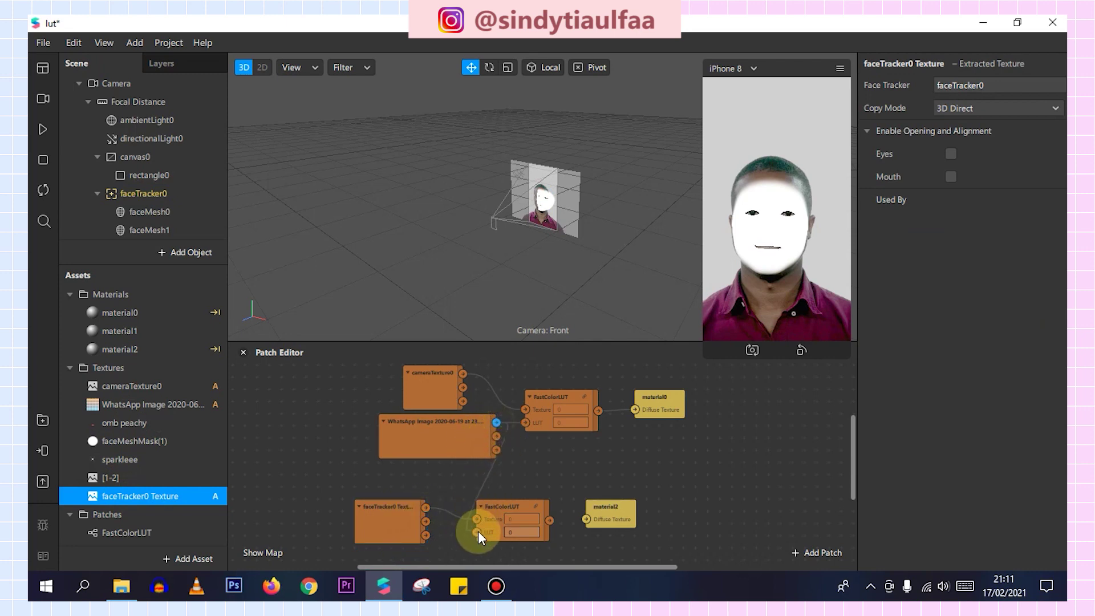
left_click_drag(471, 534, 478, 531)
left_click_drag(550, 520, 586, 519)
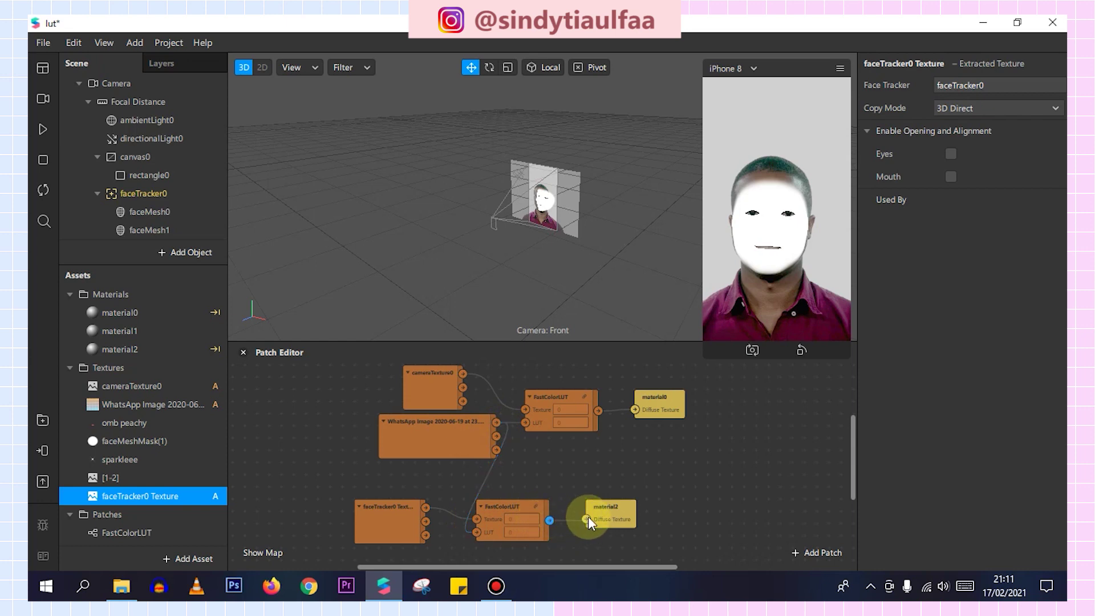
left_click(706, 348)
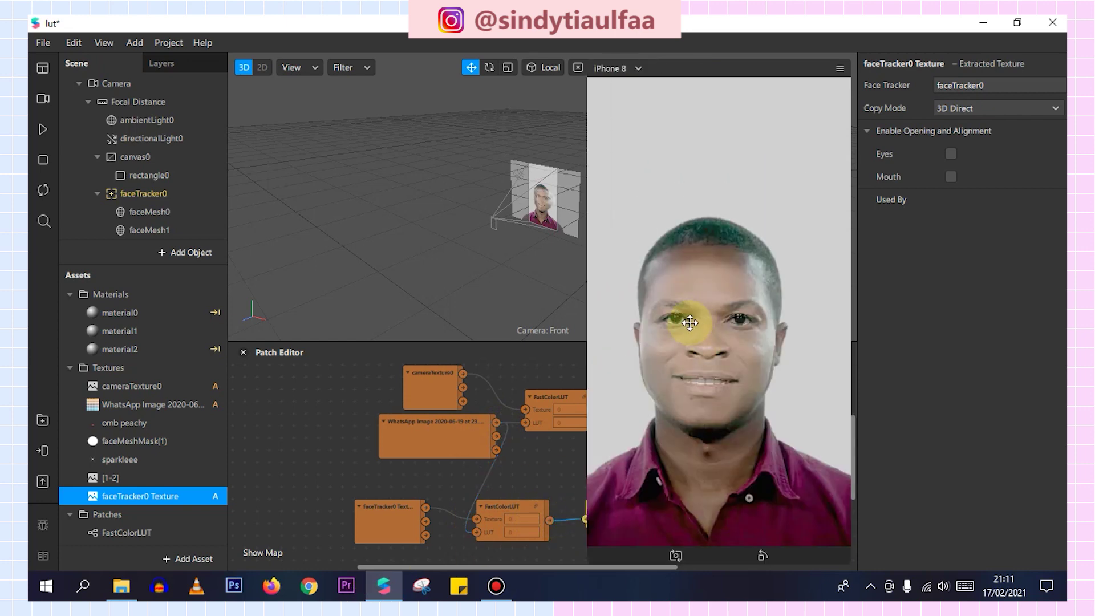
scroll(179, 207, "down", 1)
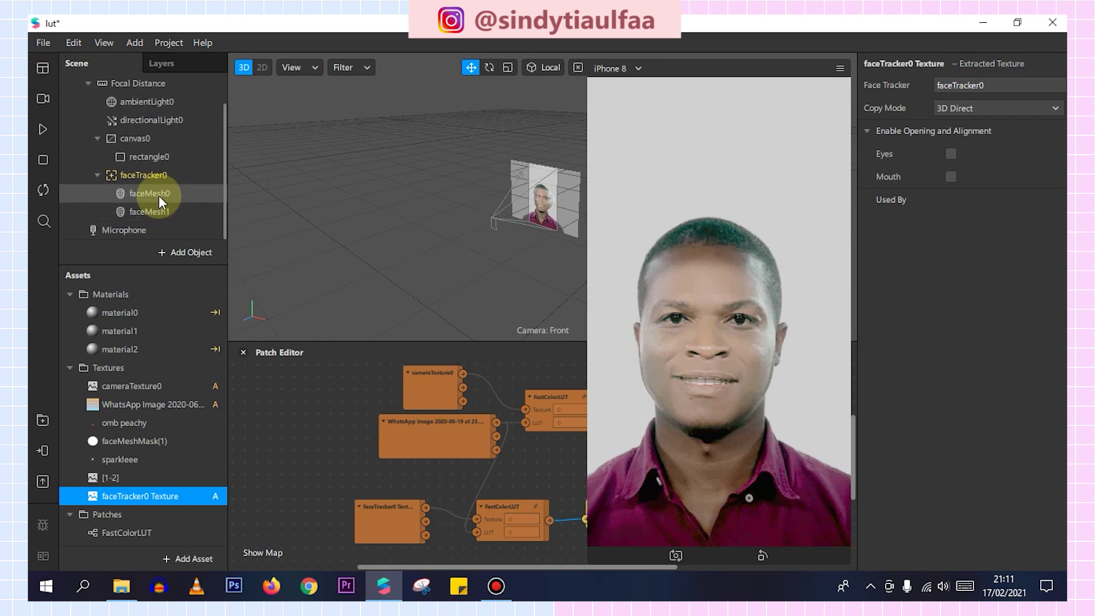
left_click(151, 211)
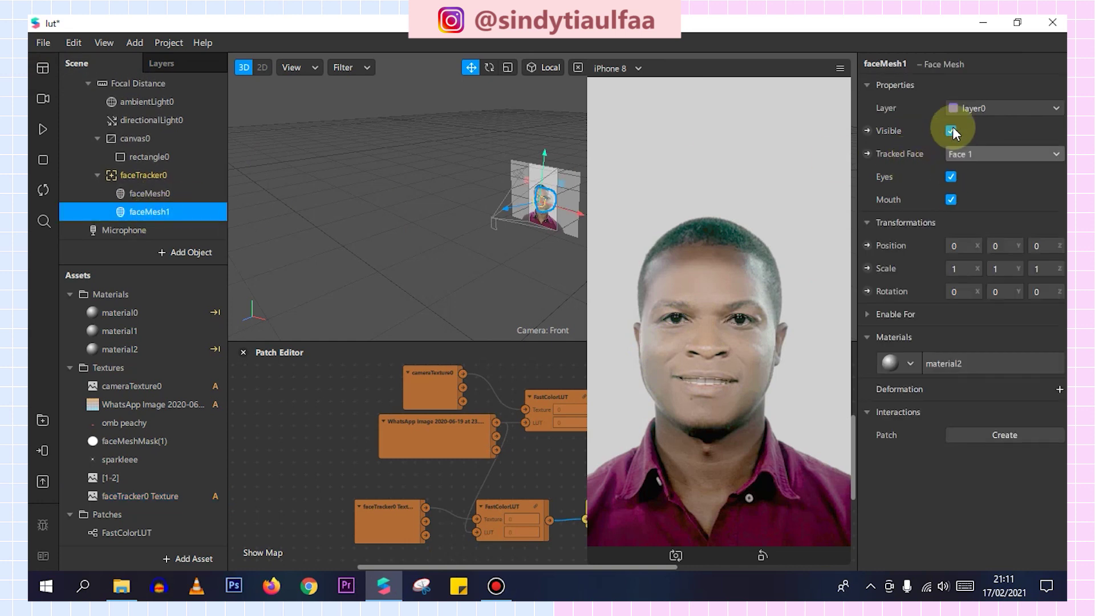
Exclude the eyes from faceMesh1, lower material2's opacity to about 38, and set ambient light near 45.
left_click(951, 177)
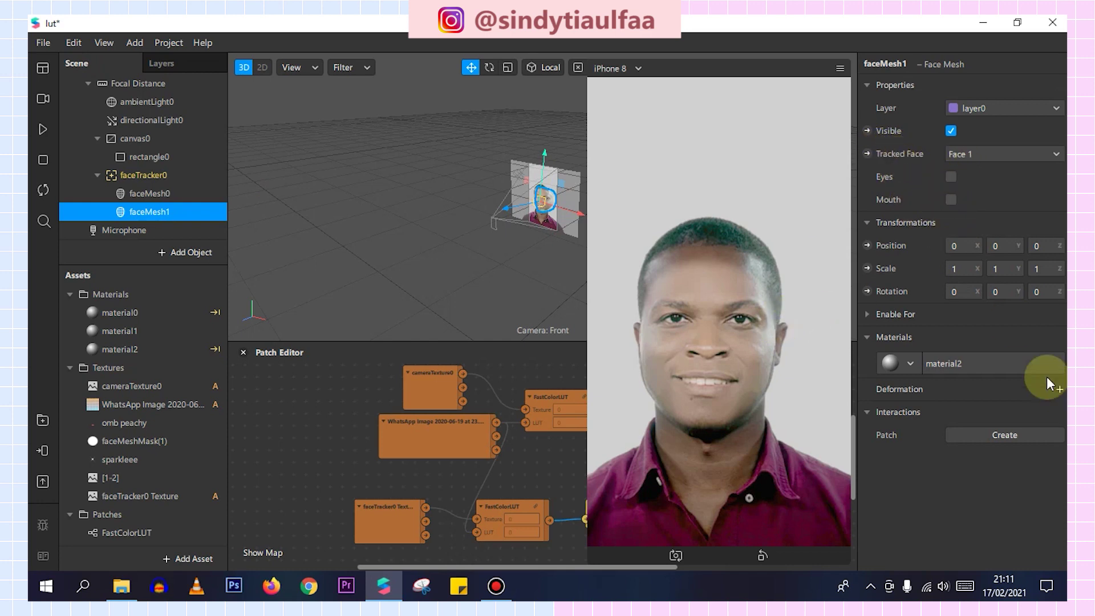
left_click(149, 350)
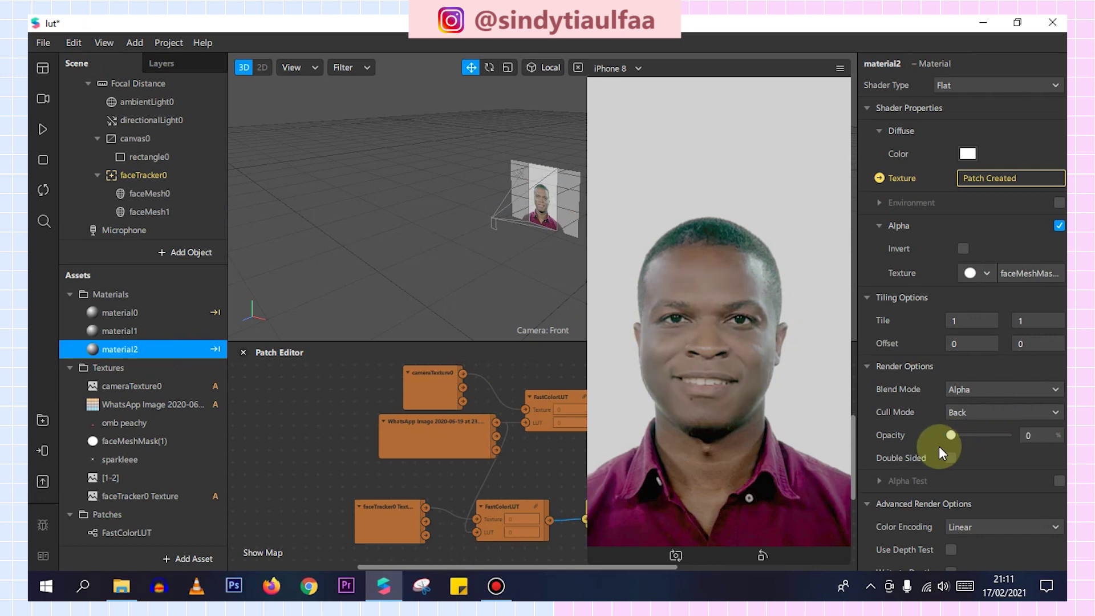
left_click_drag(956, 439, 973, 429)
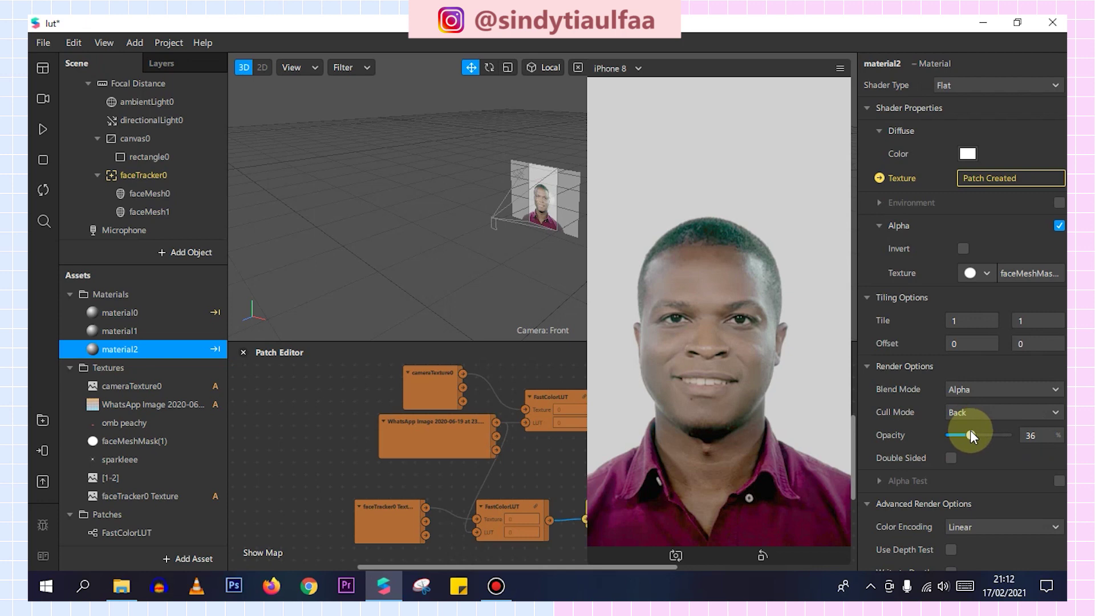
left_click(156, 100)
left_click_drag(970, 177, 974, 175)
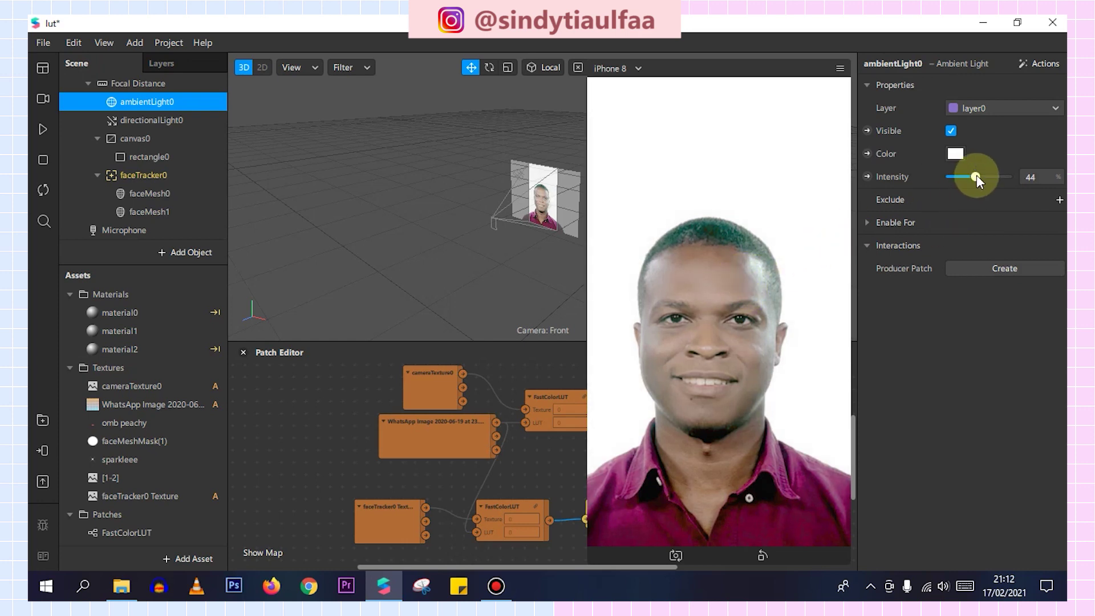
left_click_drag(978, 174, 976, 175)
left_click(186, 121)
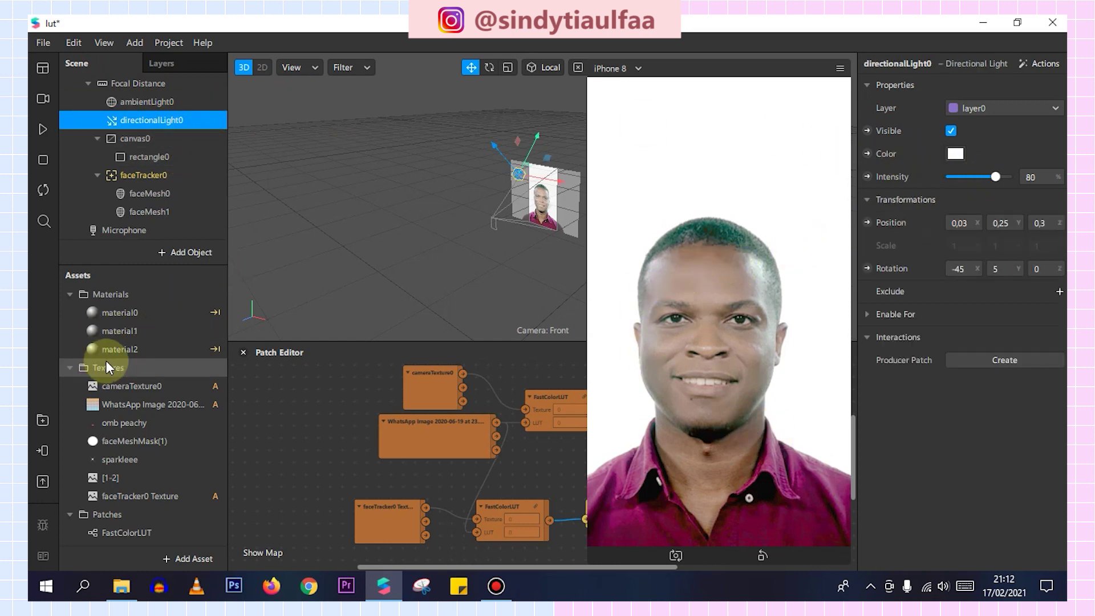
Fine-tune material2's opacity to 36 and ambient light intensity to 48, then test playback.
left_click(117, 349)
left_click_drag(966, 436, 977, 432)
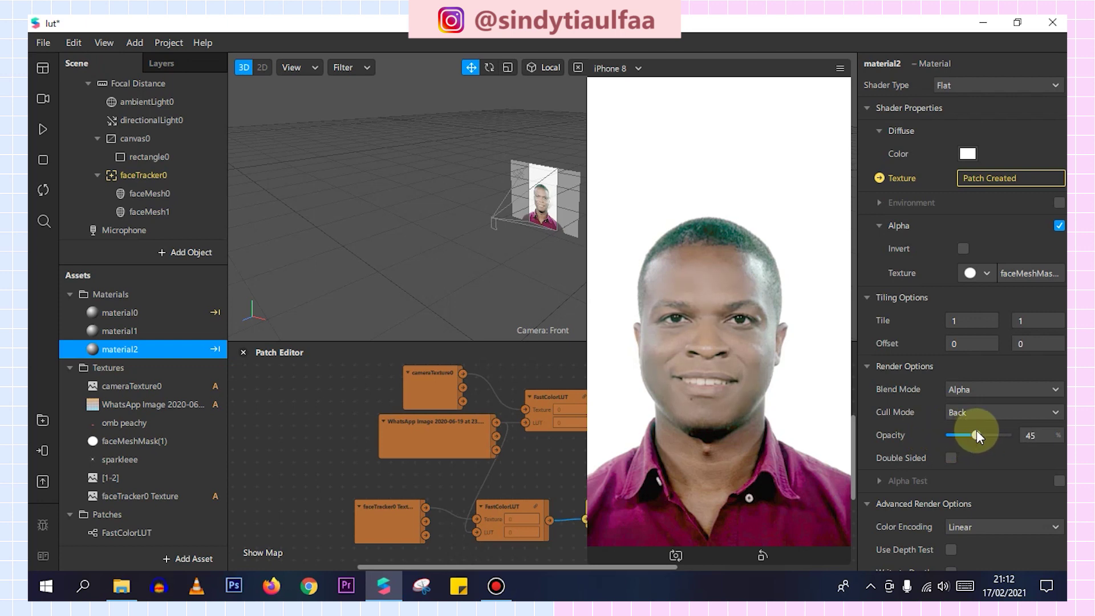
left_click_drag(976, 430, 971, 432)
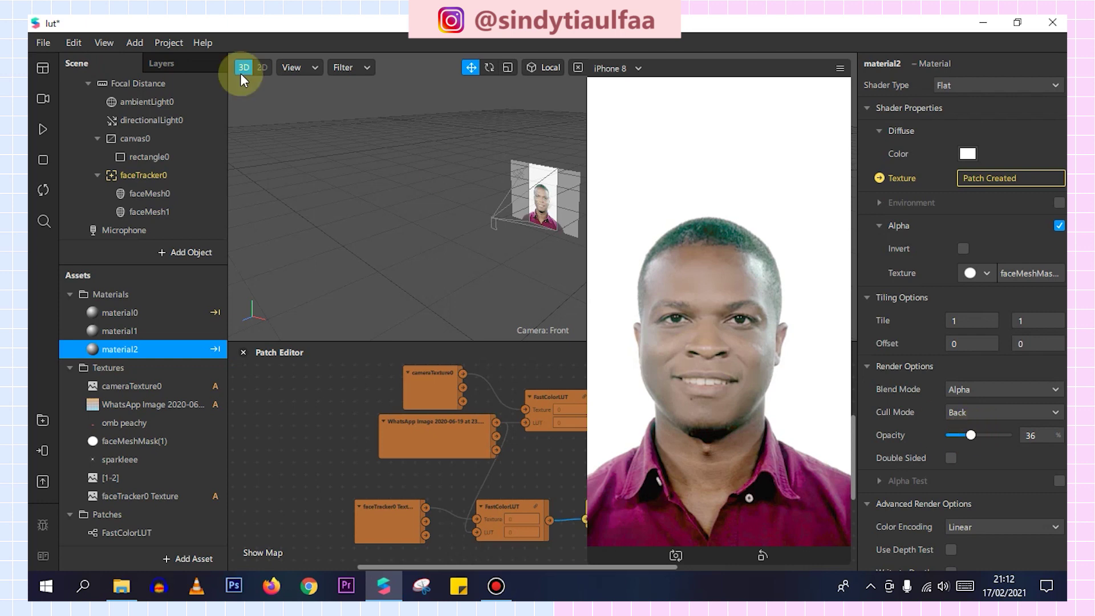
left_click(169, 103)
left_click_drag(977, 176, 979, 178)
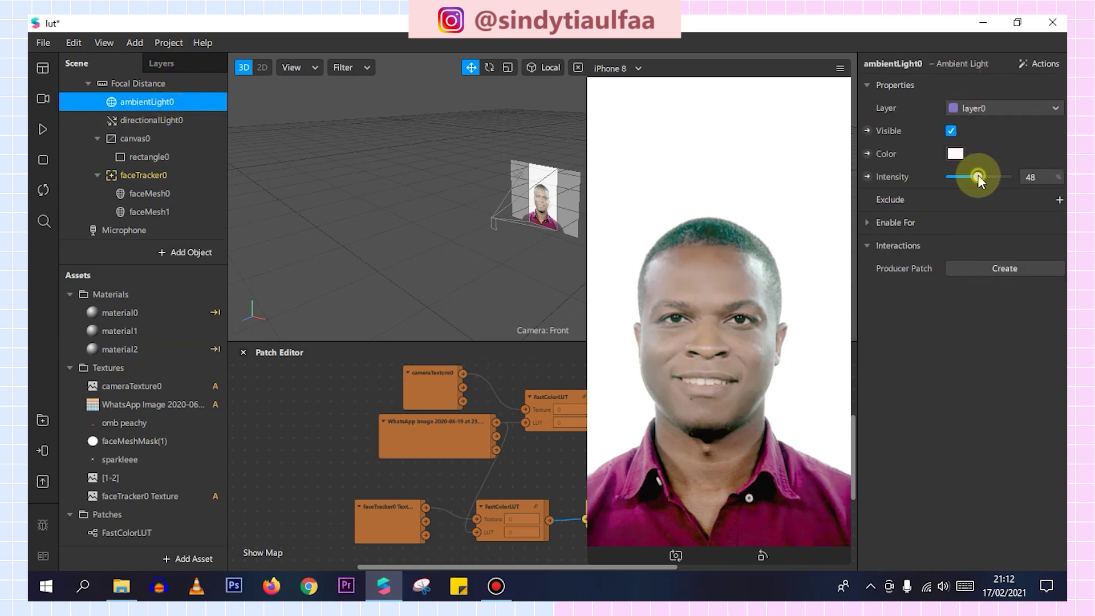
left_click(38, 131)
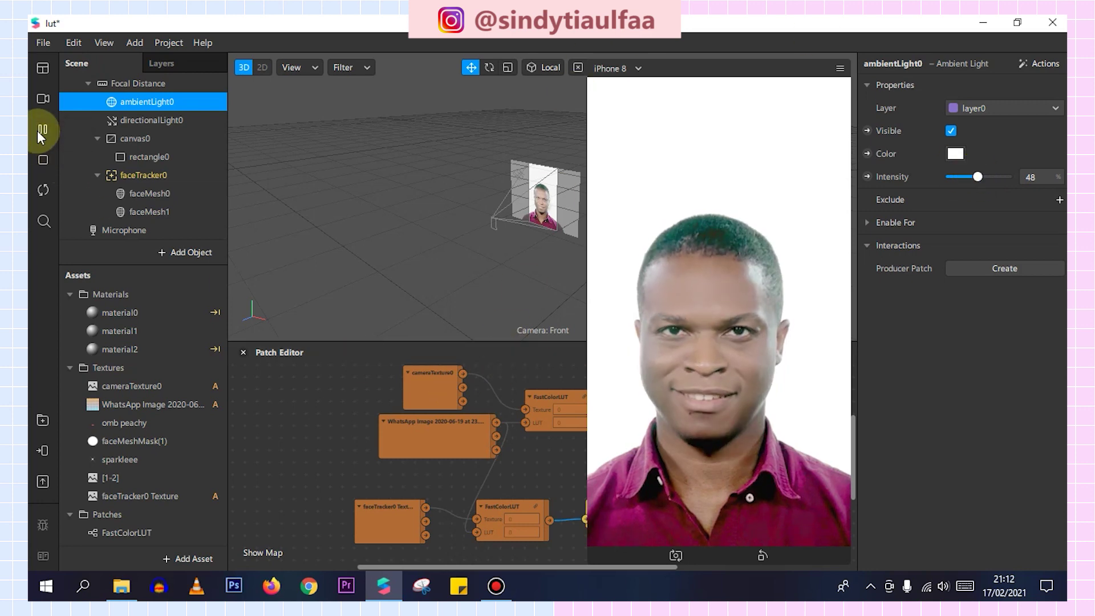
left_click(38, 133)
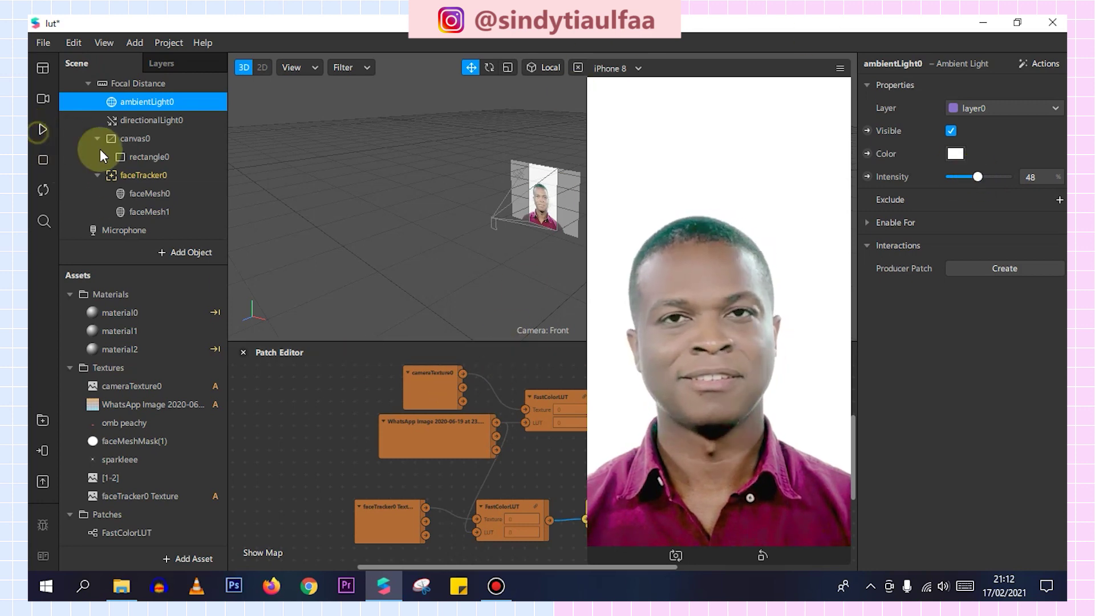
Add a third face mesh, faceMesh2, with a new Flat material, material3.
right_click(143, 176)
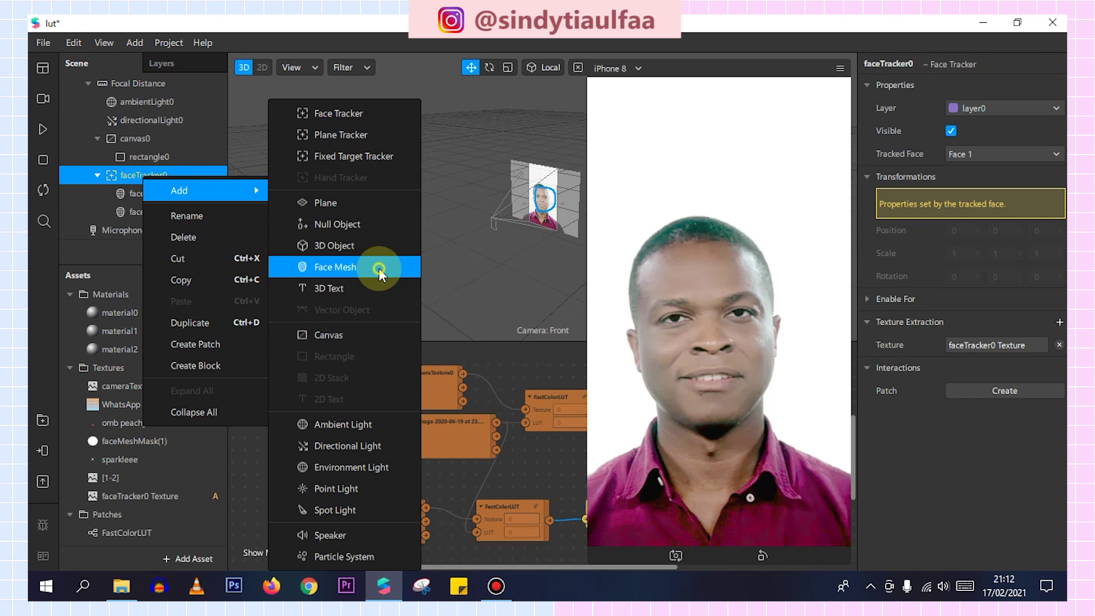
left_click(379, 268)
left_click(1060, 337)
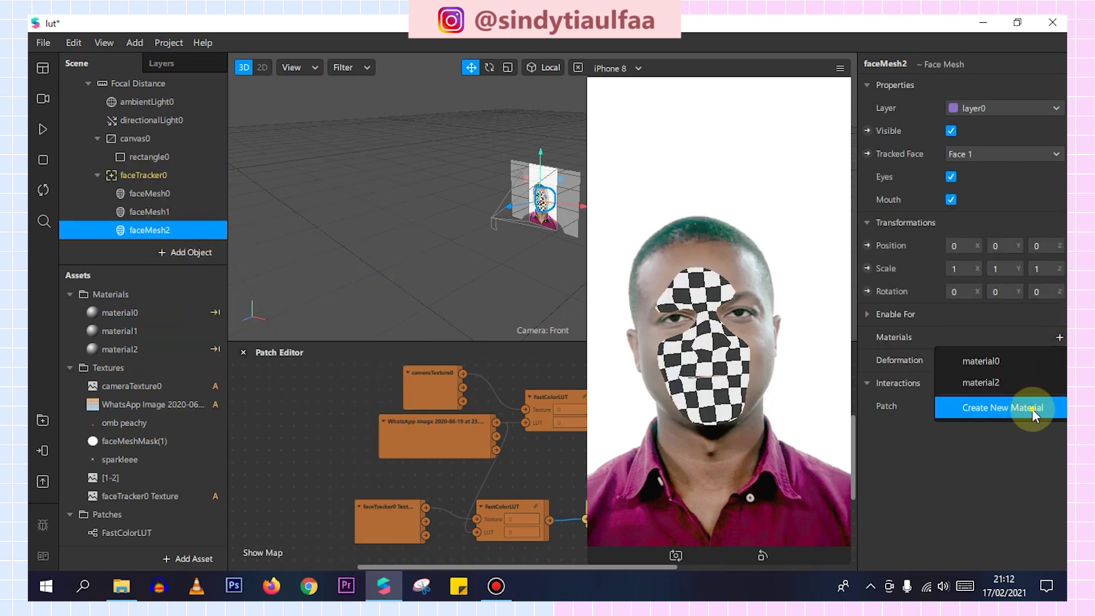
left_click(1033, 409)
left_click(180, 367)
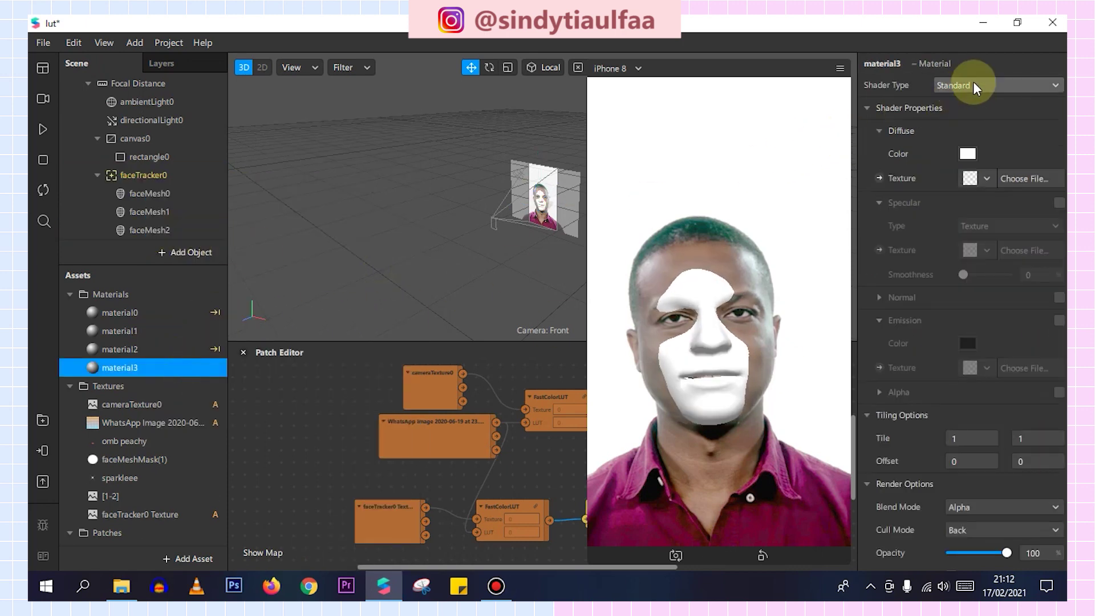
left_click(982, 94)
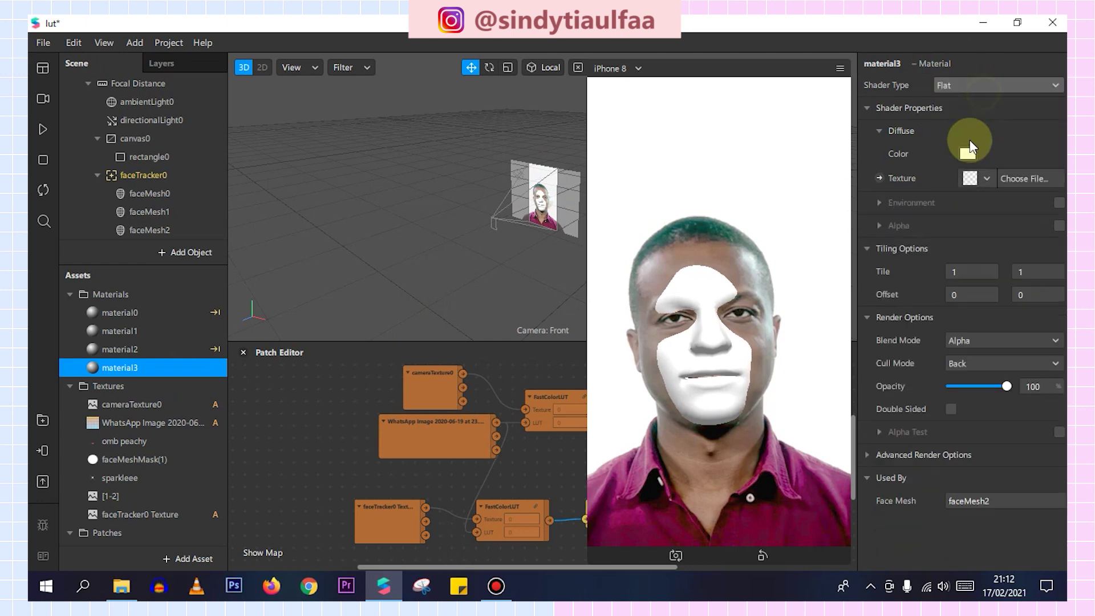
Toggle material3's depth test and depth write settings, leaving depth test off.
left_click(867, 455)
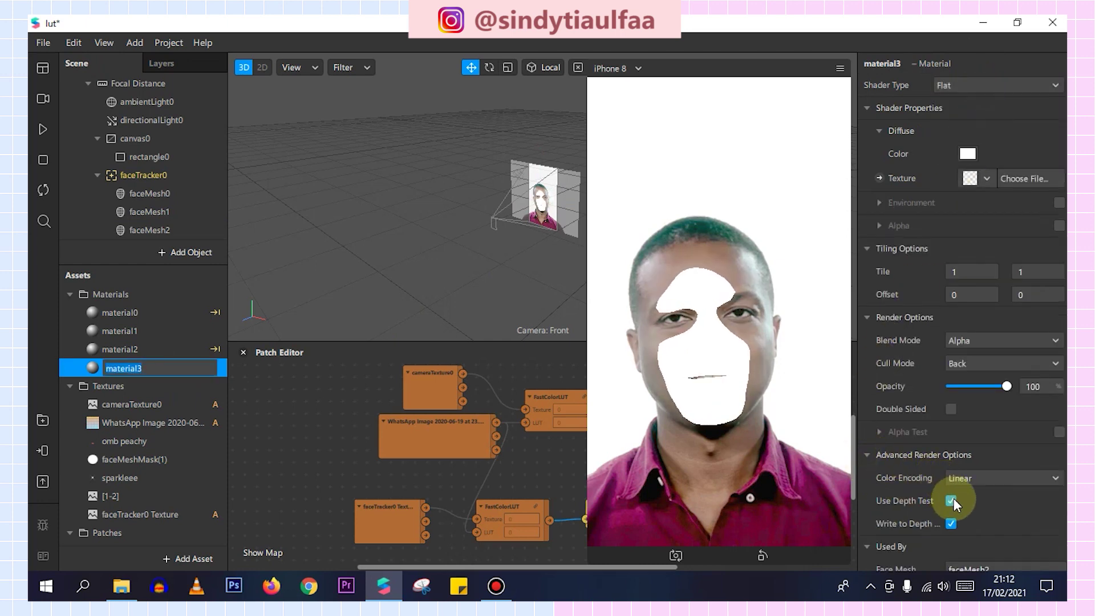
left_click(951, 501)
left_click(951, 524)
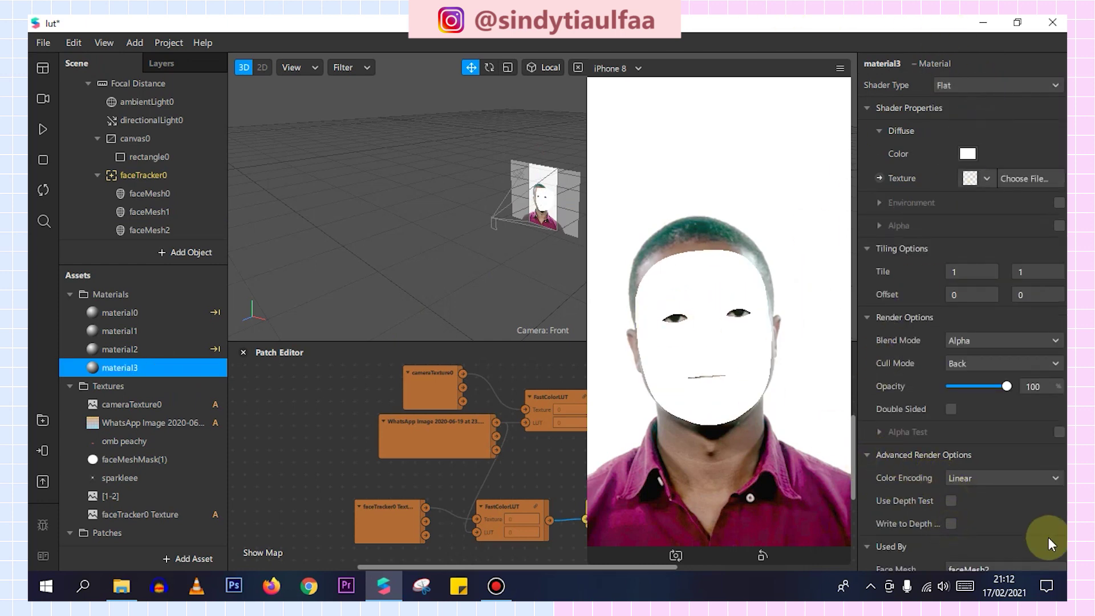
left_click(951, 501)
left_click(951, 523)
left_click(951, 502)
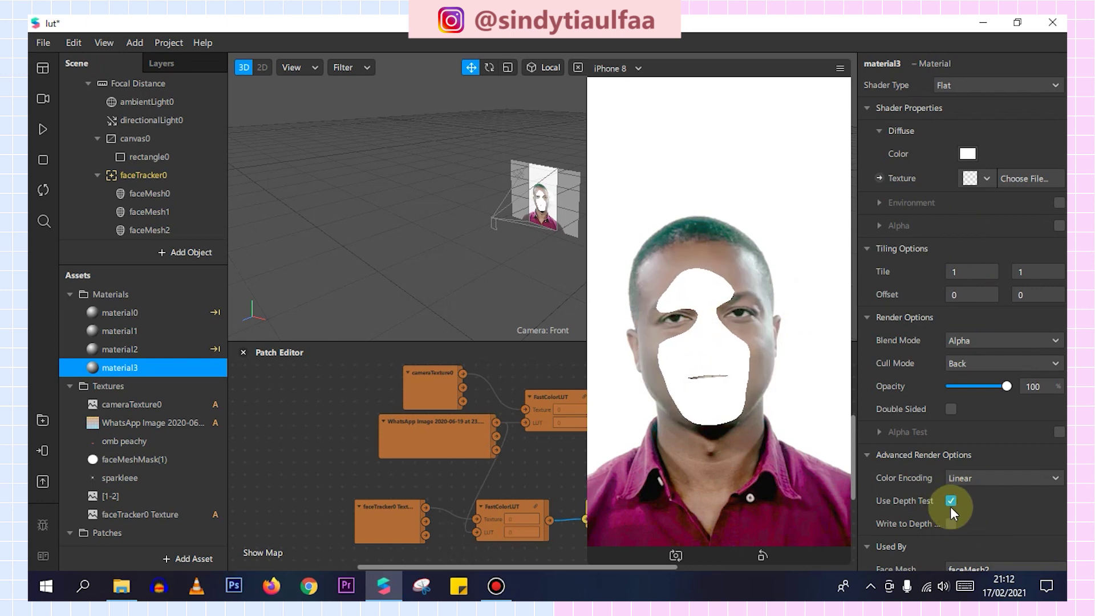
Apply the omb peachy texture to material3 with Multiply blend mode.
left_click(980, 178)
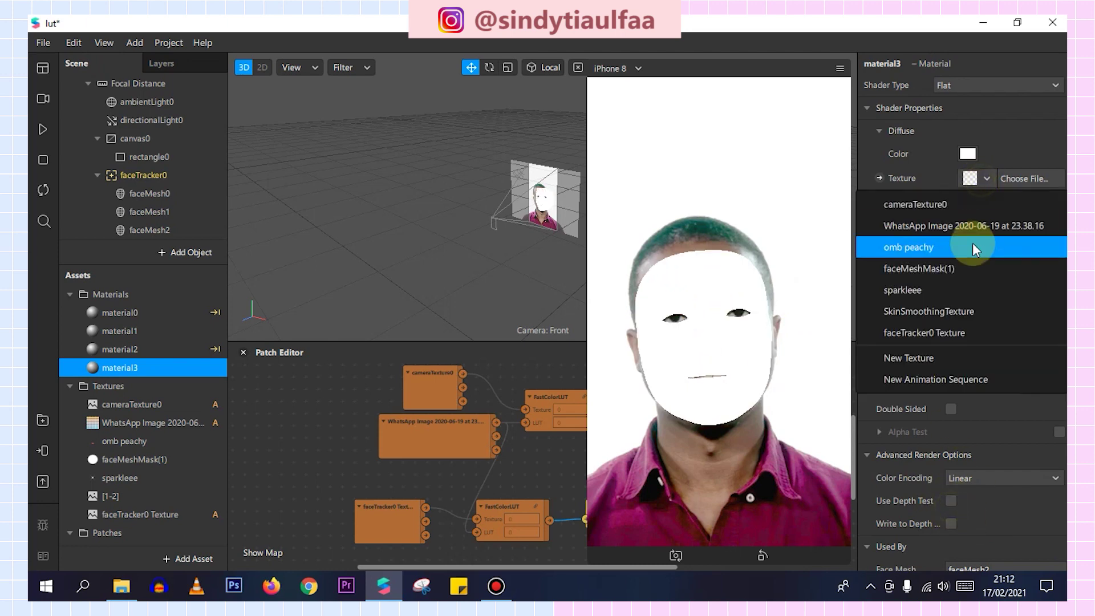
left_click(944, 246)
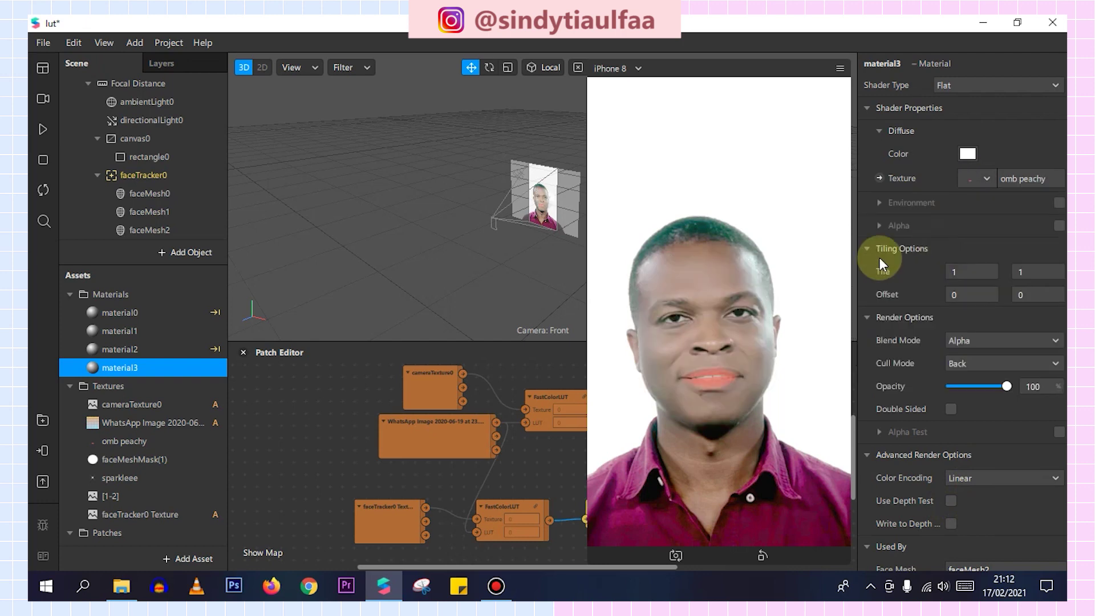
left_click(999, 340)
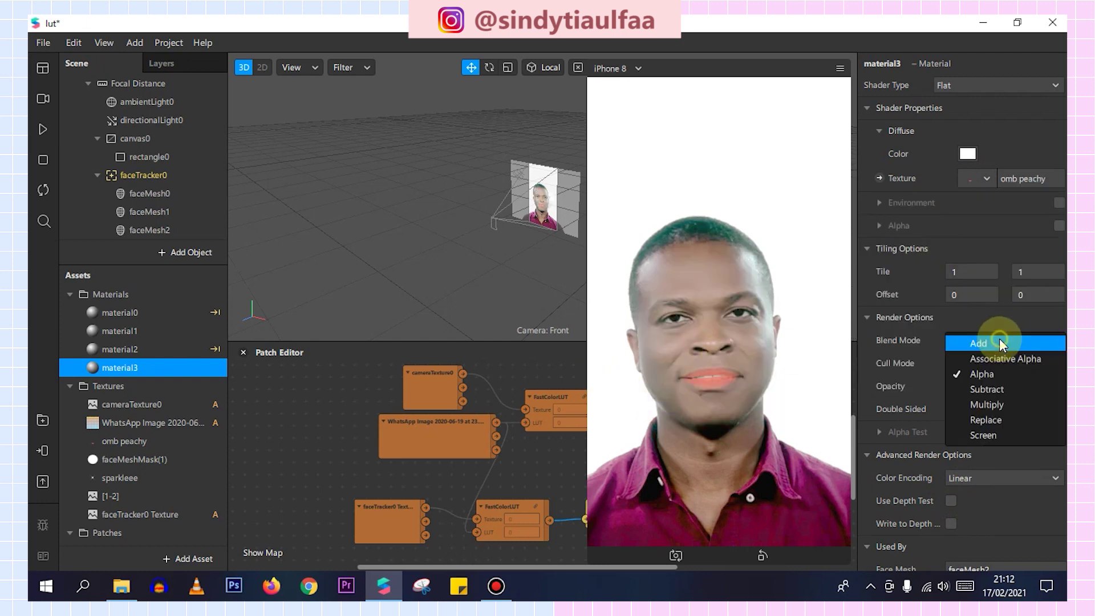
left_click(990, 406)
left_click(968, 154)
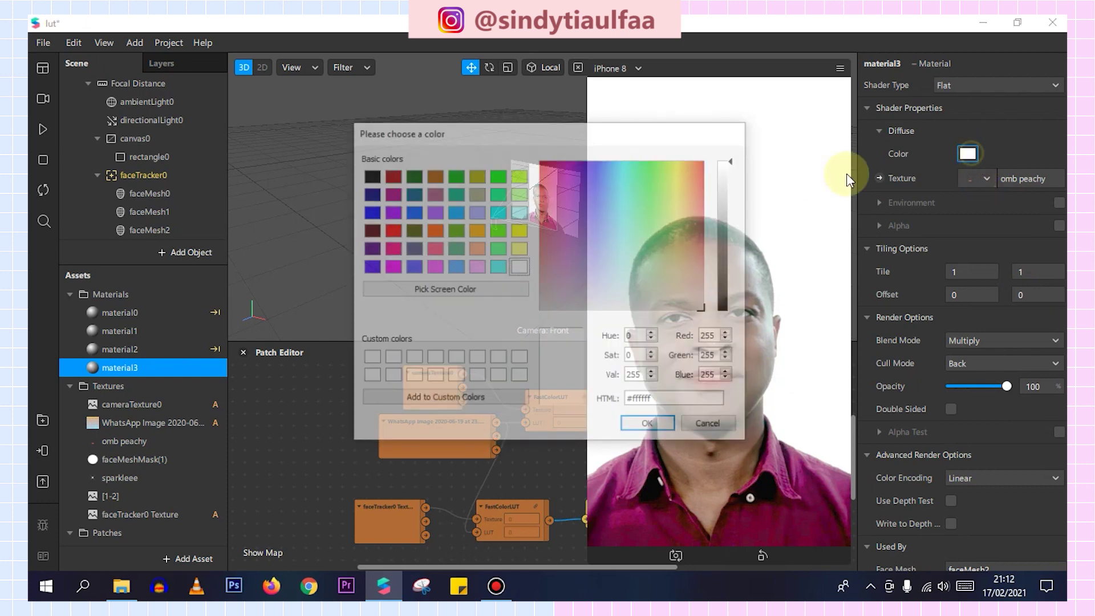
Tint material3 orange-red #ff3007, lower its opacity to 29, and play the preview.
left_click(709, 159)
left_click_drag(722, 131, 582, 150)
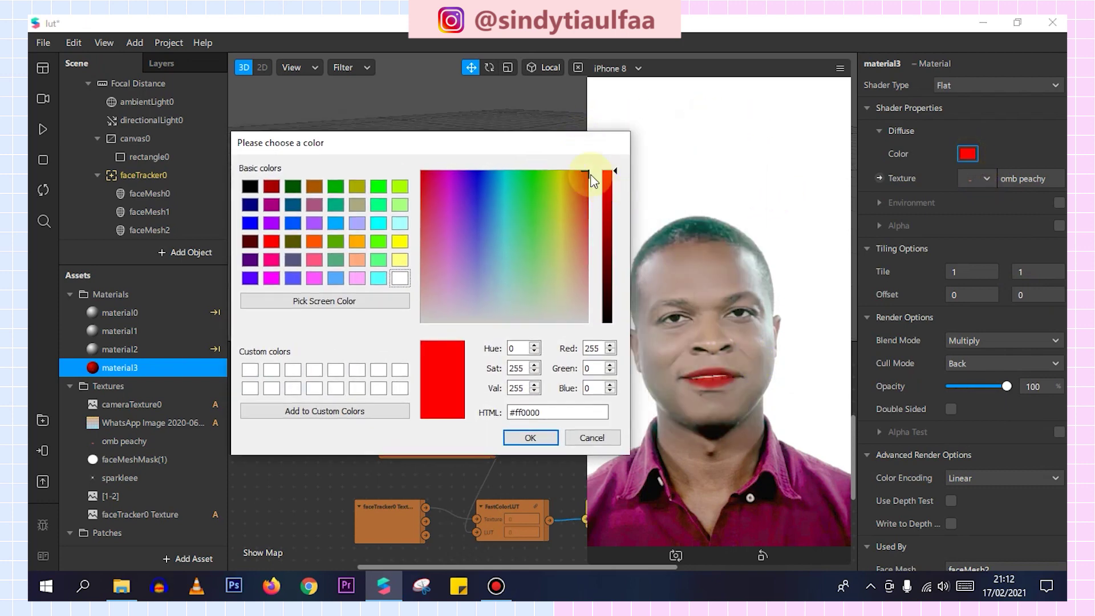
left_click(583, 174)
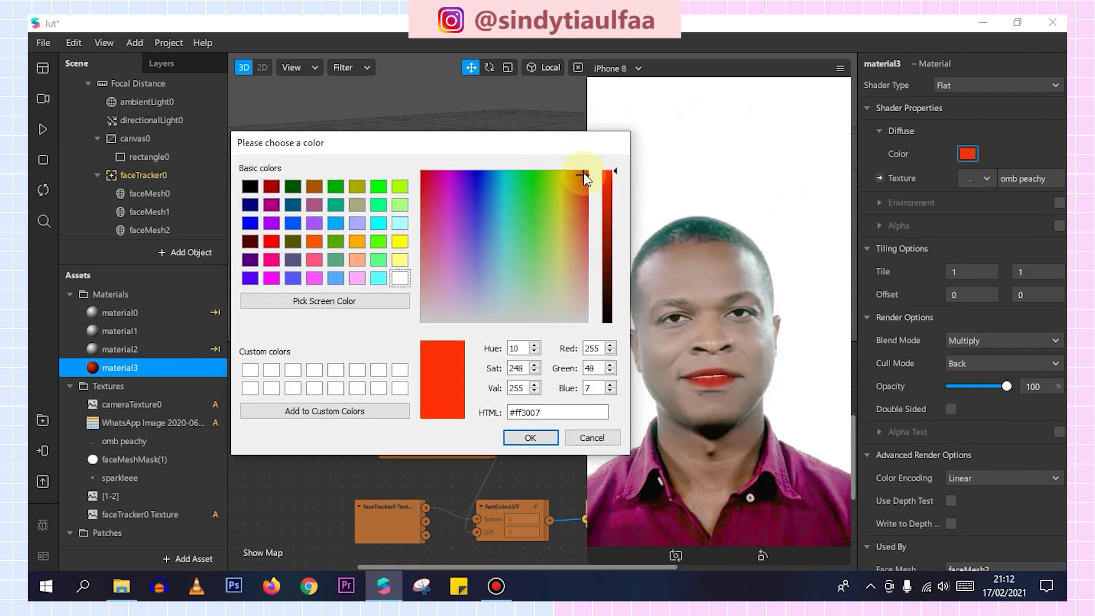
left_click(531, 437)
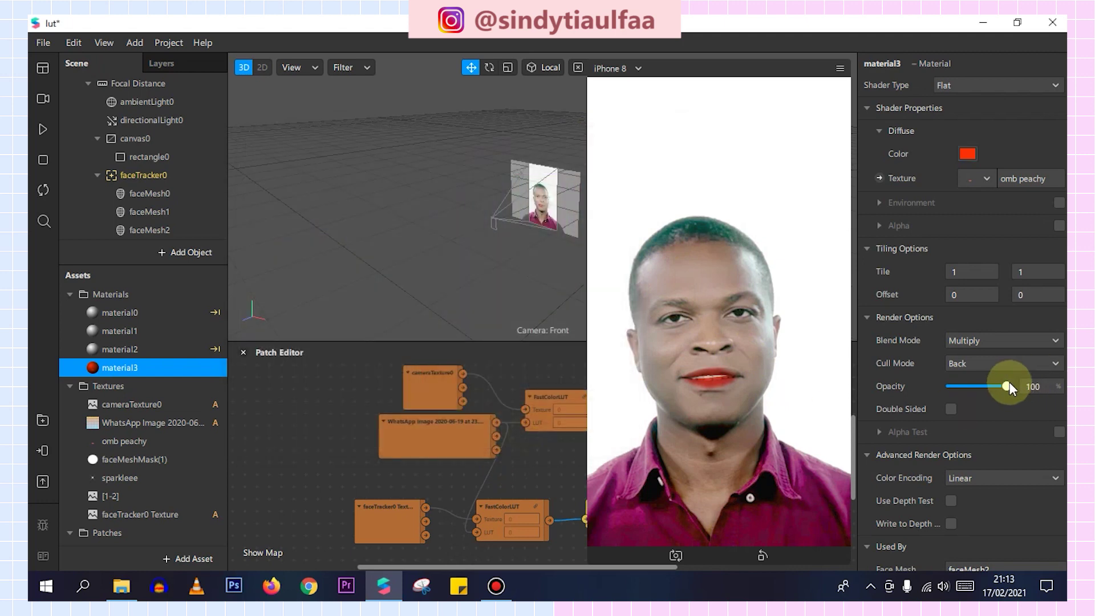
left_click_drag(1007, 386, 974, 386)
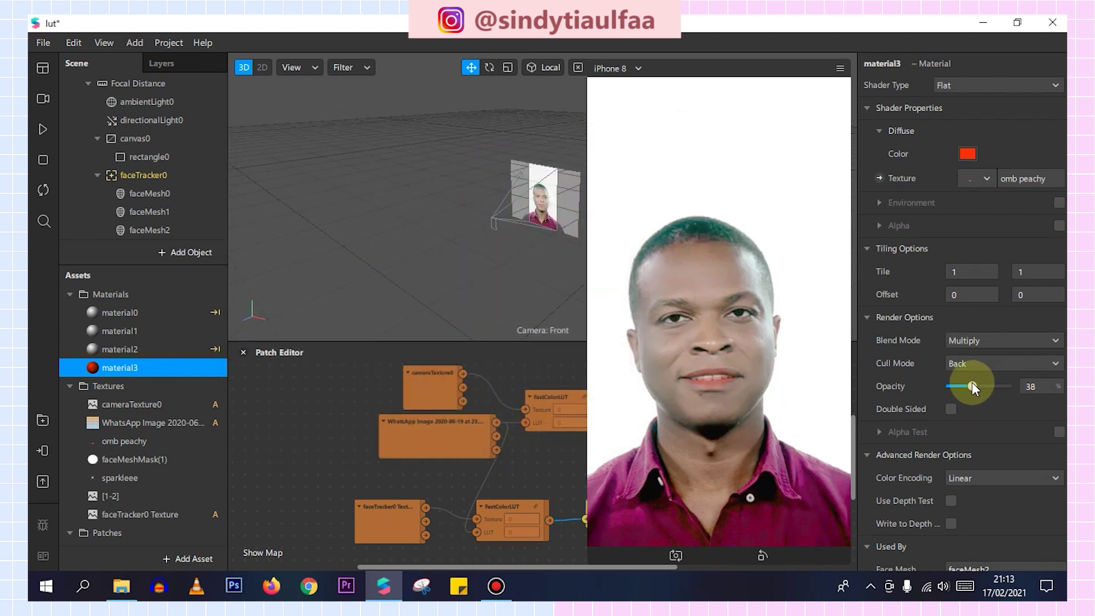
left_click_drag(970, 386, 967, 386)
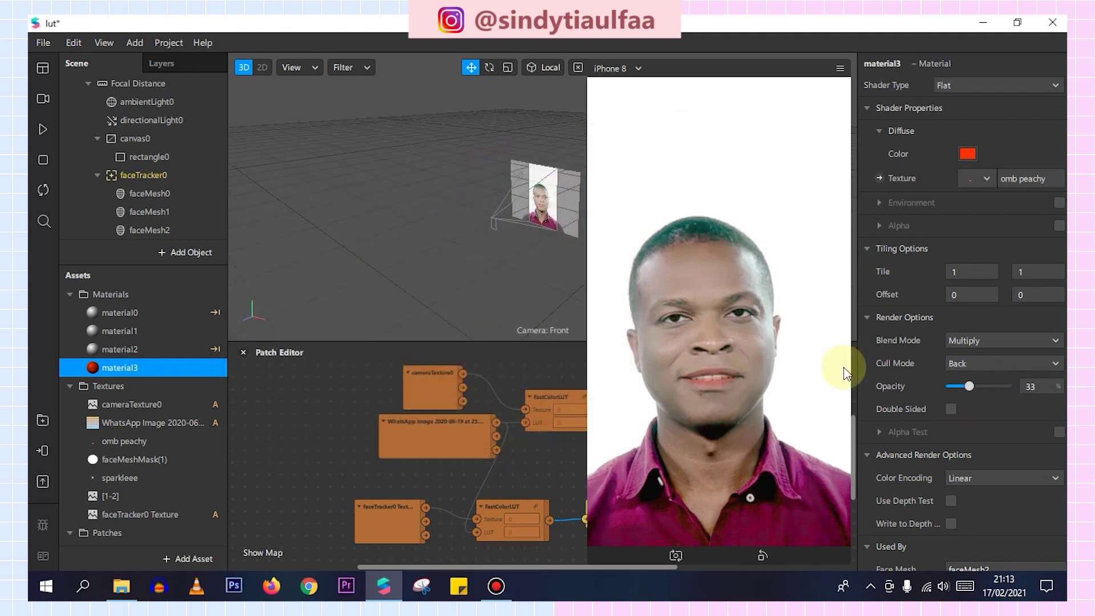
left_click(43, 130)
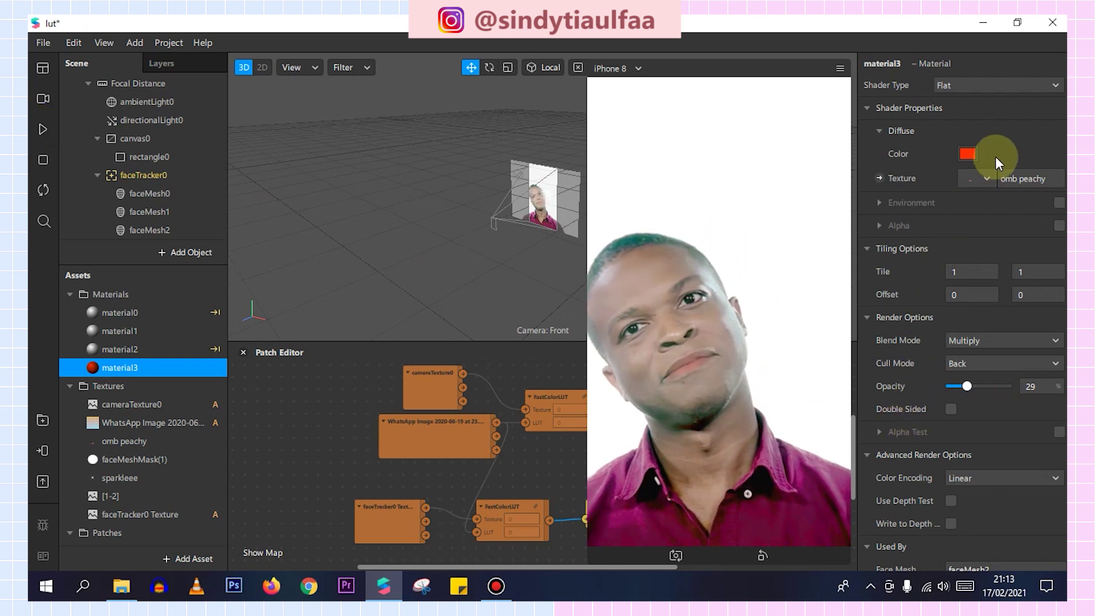
Refine material3's tint to a purer red, #ff1d00.
left_click(968, 153)
left_click_drag(545, 137, 386, 166)
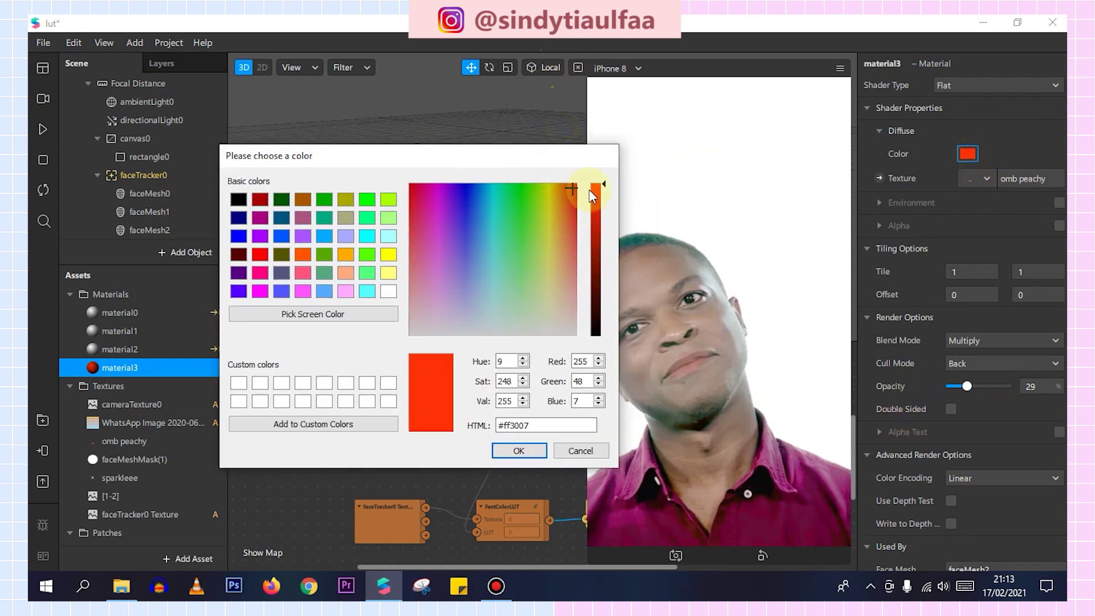
left_click(574, 184)
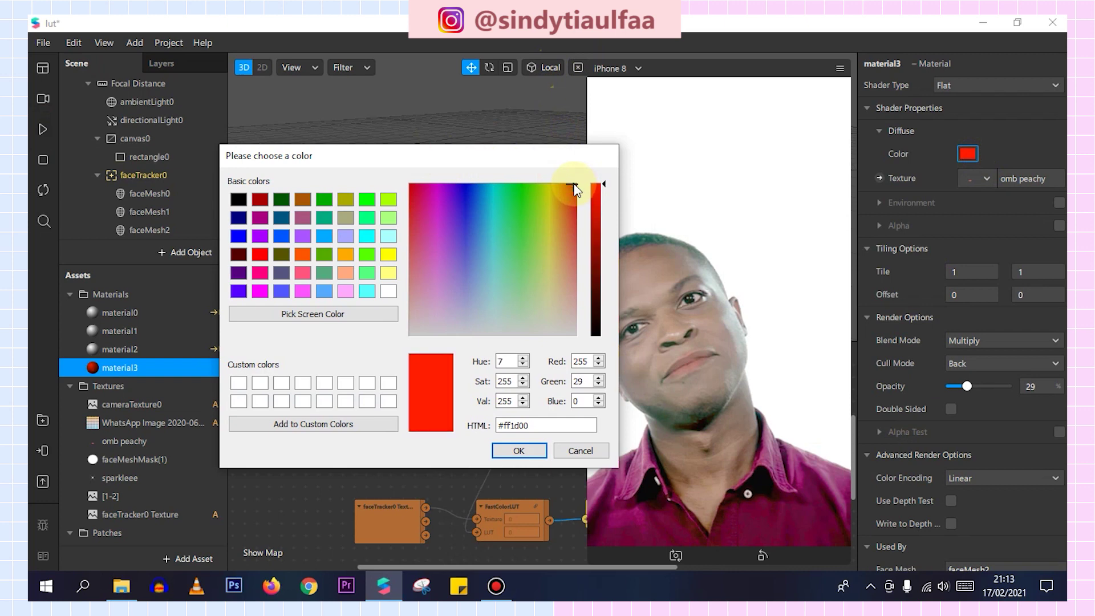
left_click(517, 451)
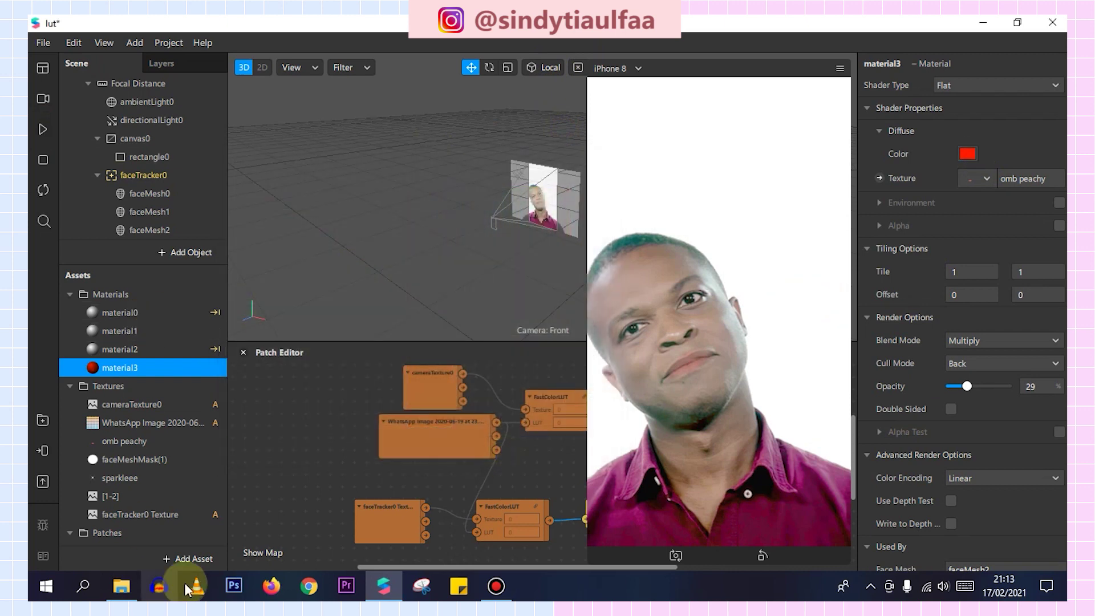
Preview the filter on the woman's simulation video, pause it, and glance at the textures folder.
left_click(41, 104)
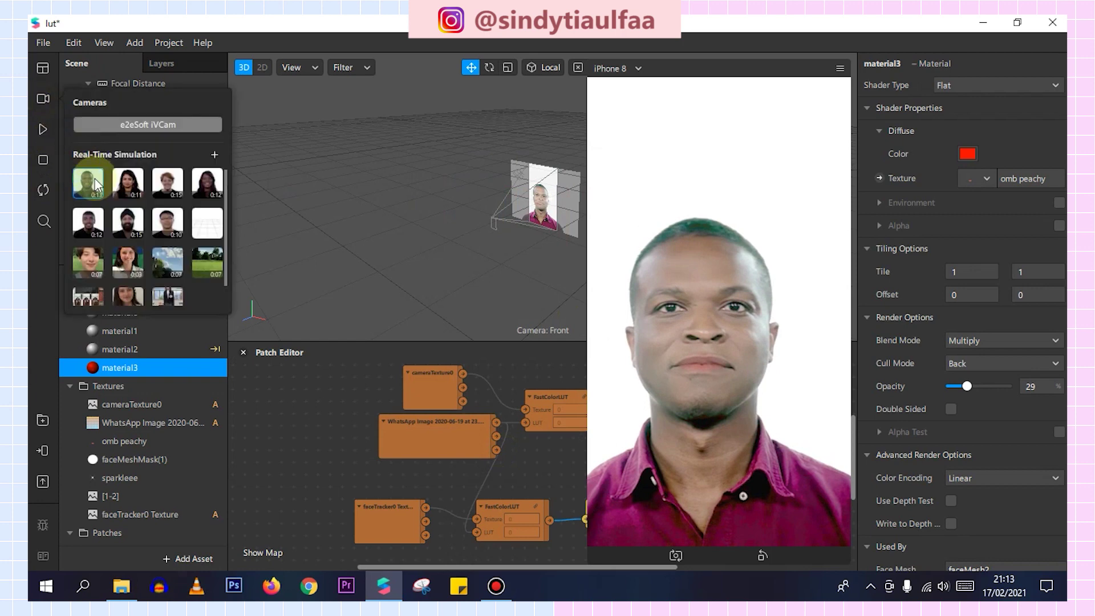
left_click(45, 130)
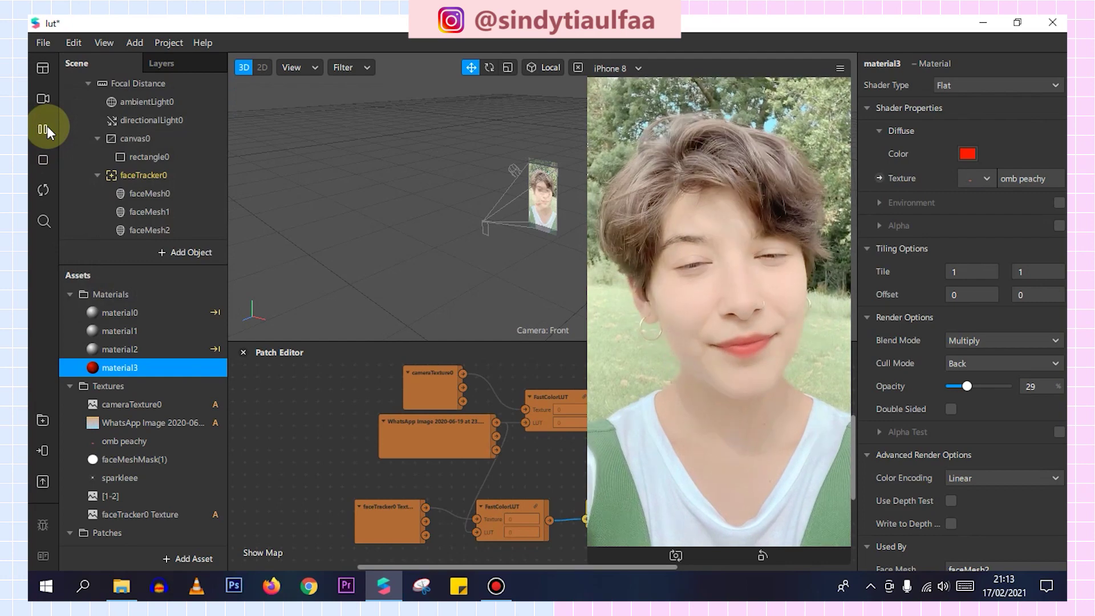
left_click(46, 130)
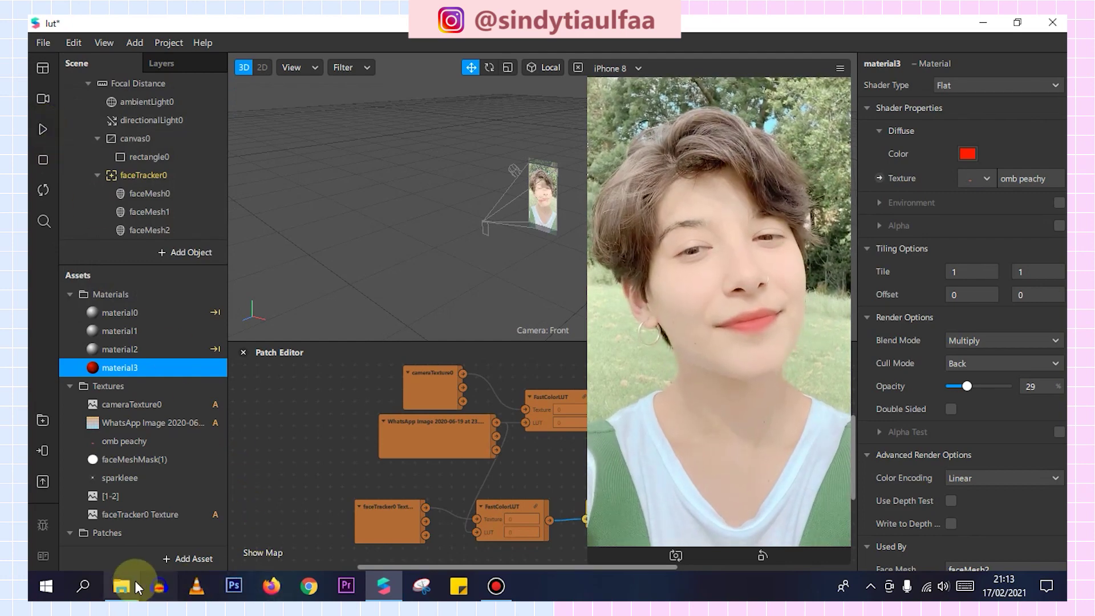
left_click(134, 581)
left_click(134, 581)
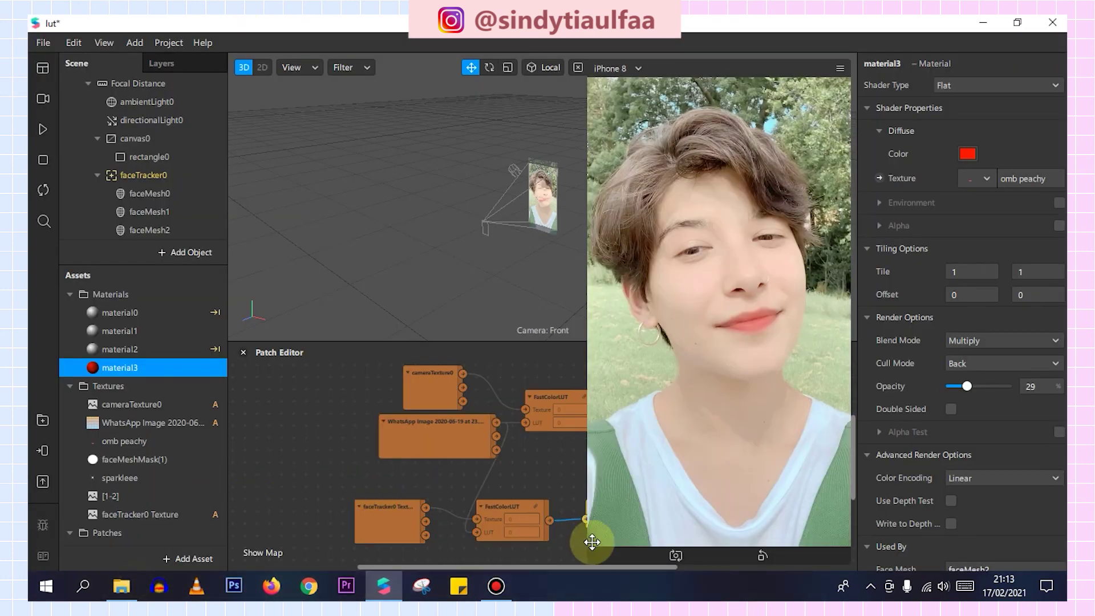
Move the faceTracker0 Texture, FastColorLUT and material2 patches up, then switch to the man's video.
left_click_drag(587, 548, 702, 549)
left_click_drag(418, 515, 443, 491)
left_click_drag(493, 524, 505, 486)
left_click_drag(611, 504, 623, 480)
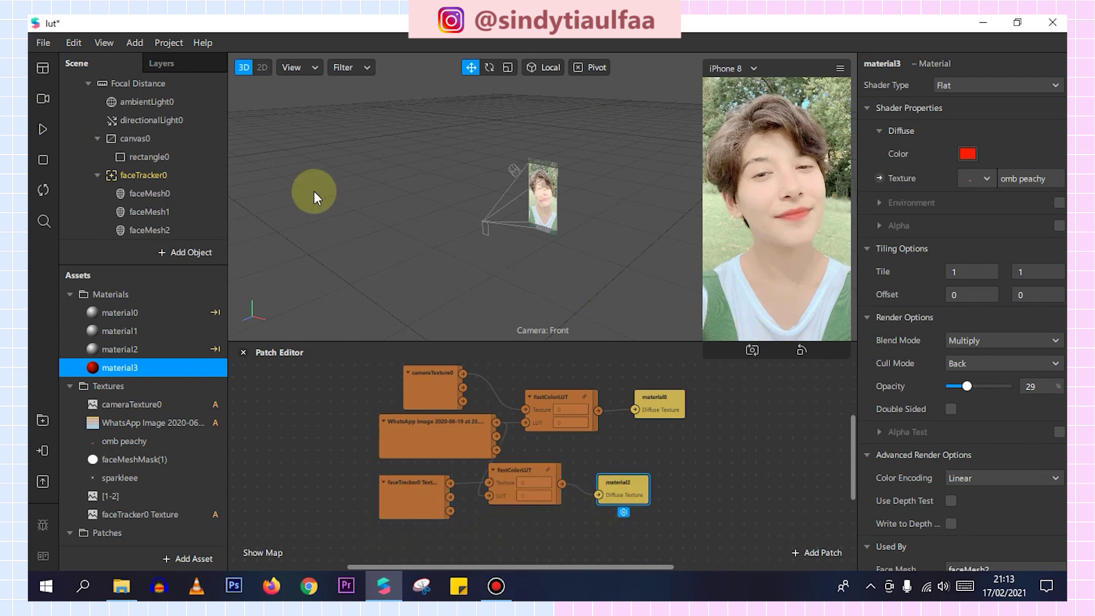
left_click_drag(707, 352, 466, 382)
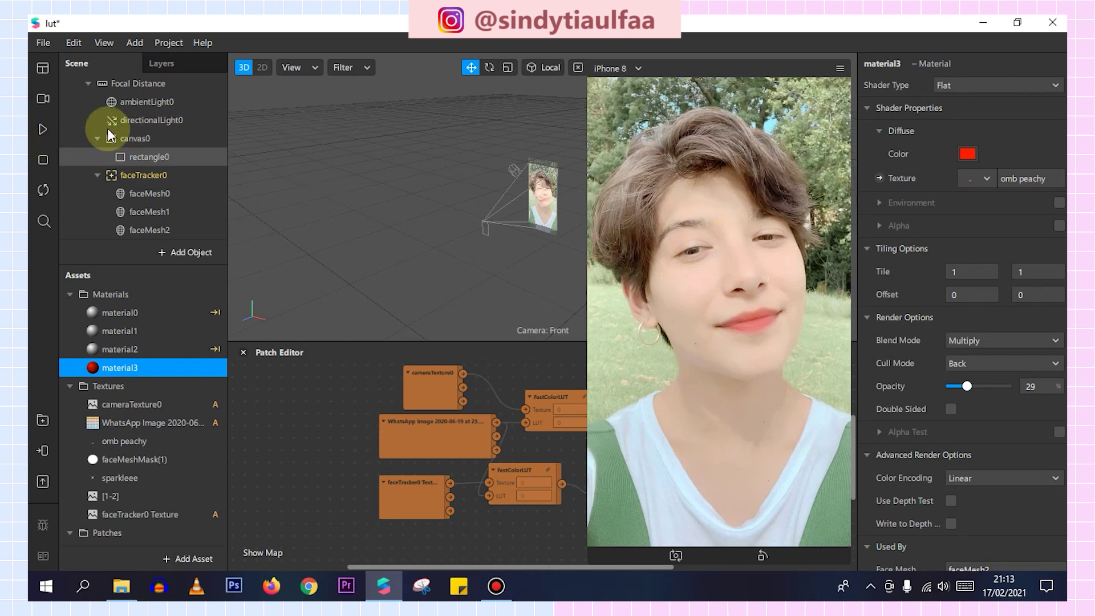
left_click(38, 103)
left_click(87, 221)
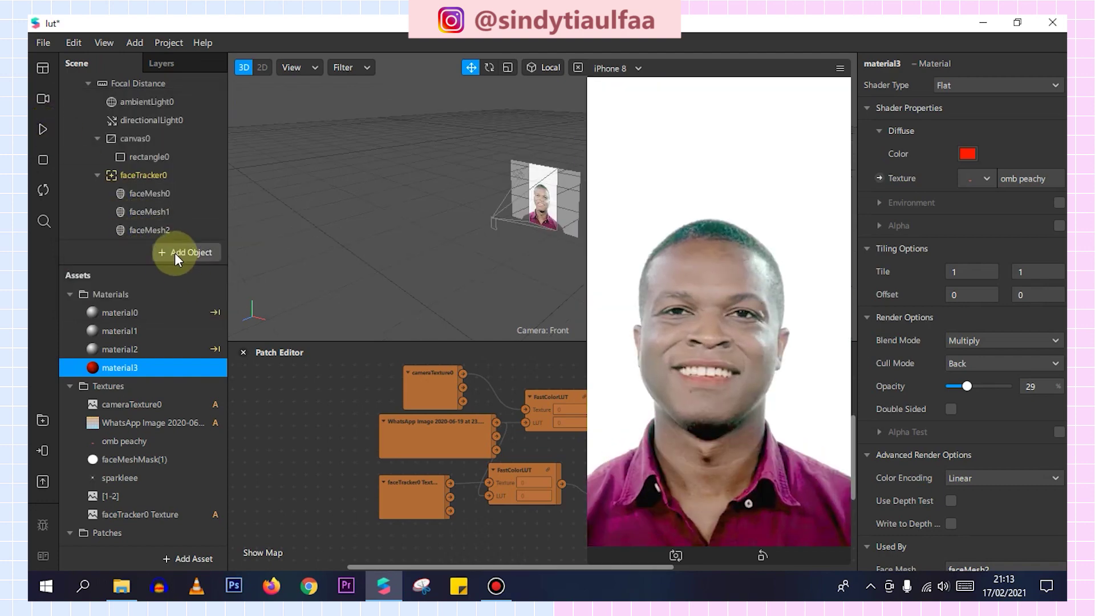
Add rectangle1 to canvas0 with a new Flat-shaded material4.
left_click(133, 141)
right_click(136, 139)
mouse_move(170, 155)
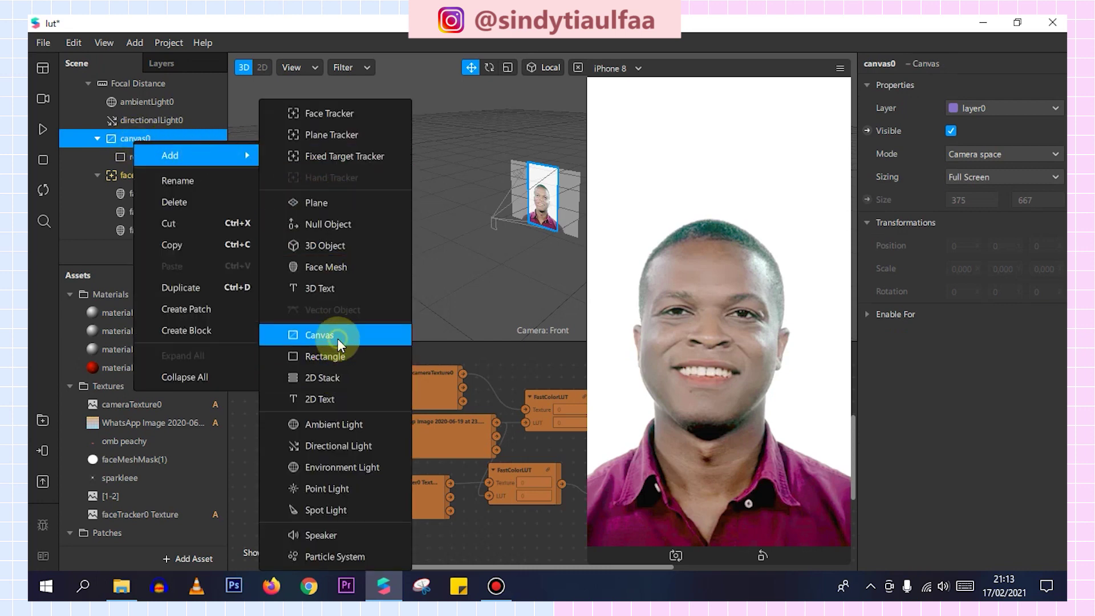
left_click(337, 358)
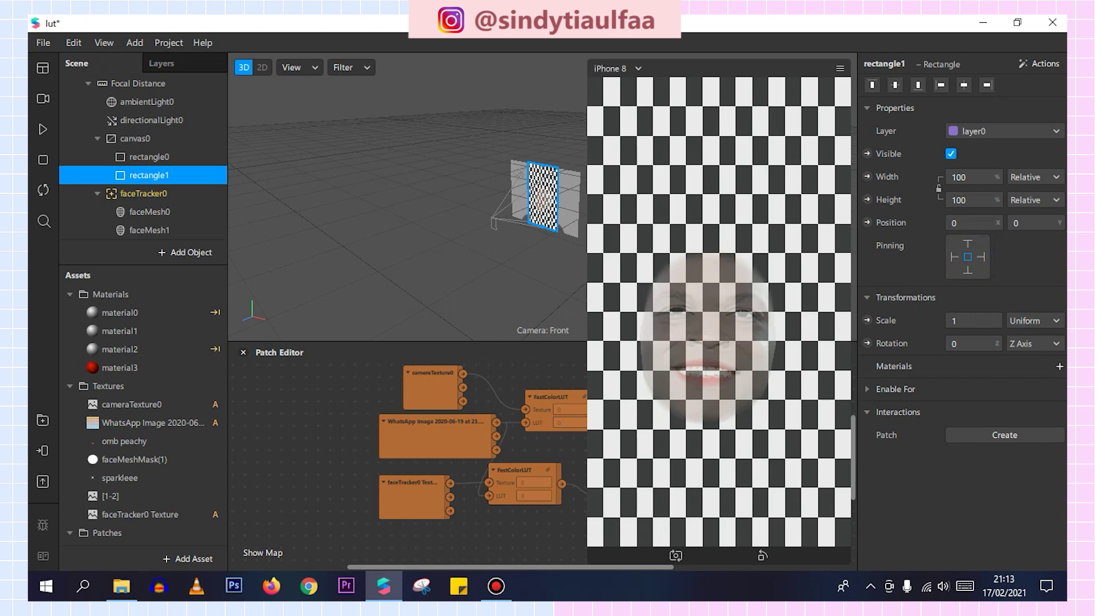
left_click(1059, 366)
left_click(1003, 458)
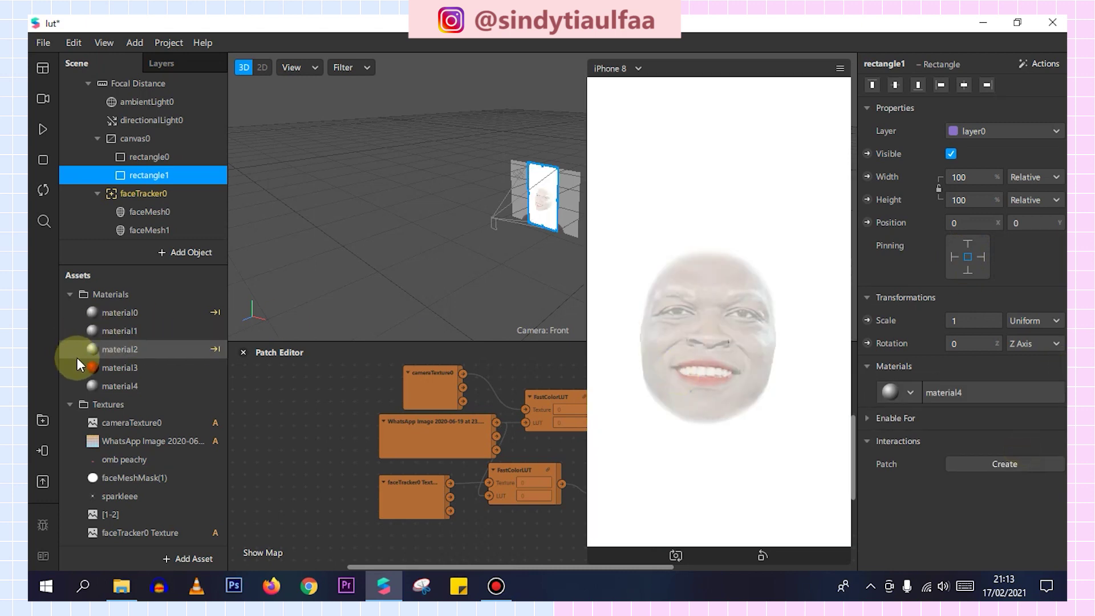
left_click(98, 383)
left_click(1036, 74)
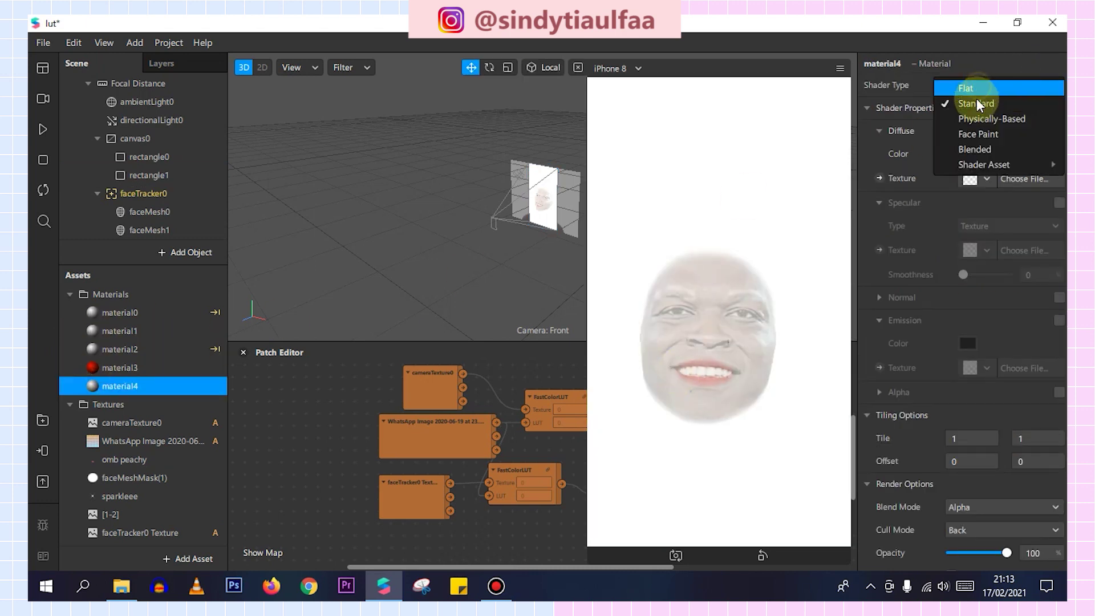
left_click(977, 91)
Duplicate rectangle1 into rectangle2, which uses its own material5.
scroll(154, 189, "down", 1)
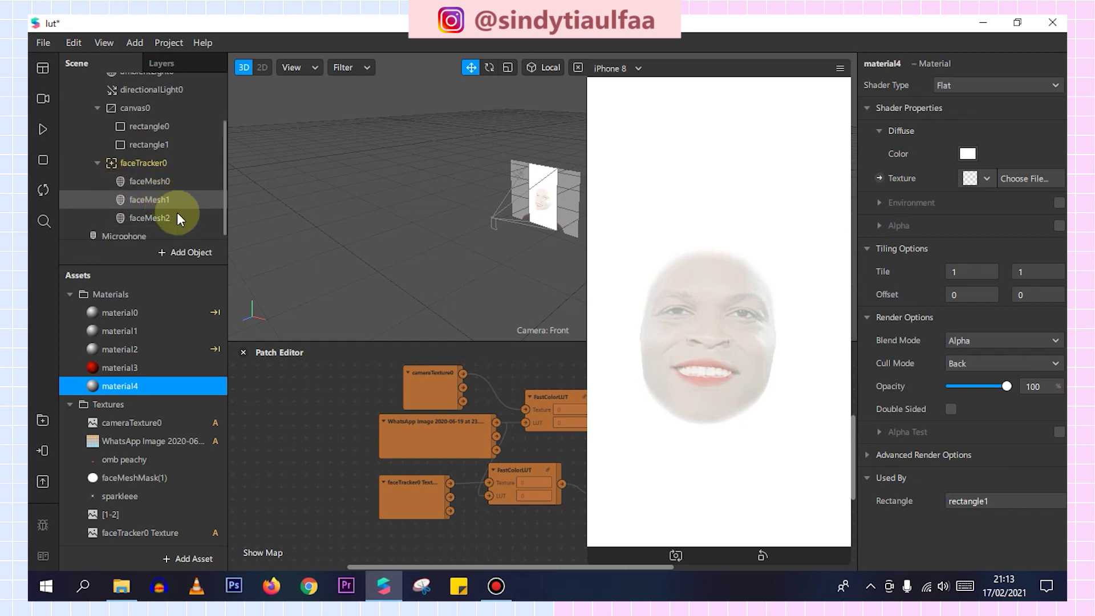
left_click(155, 146)
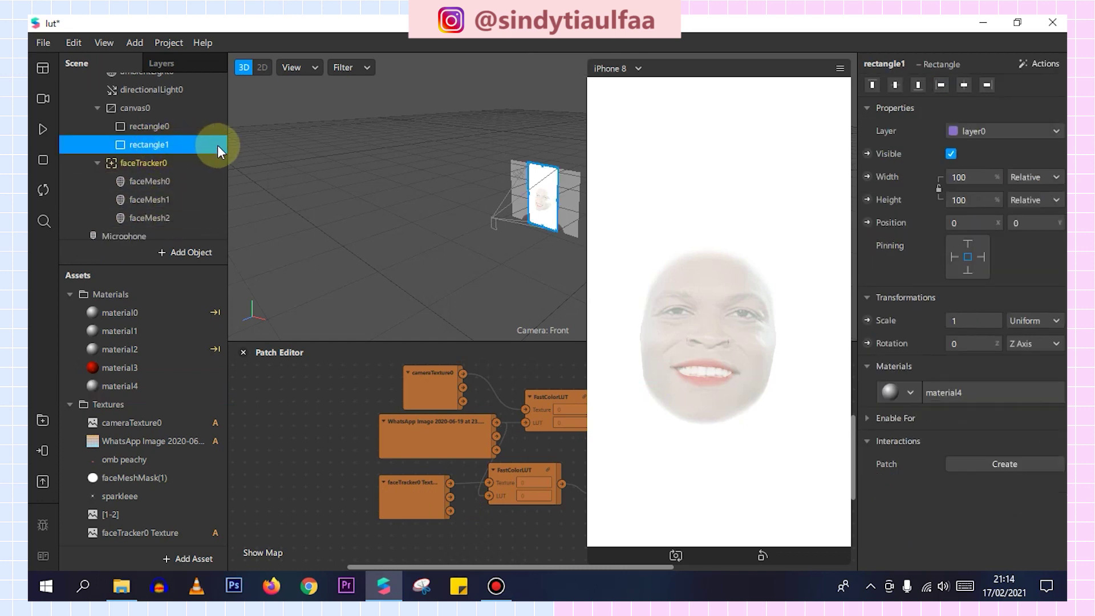
key("ctrl+d")
left_click(122, 386)
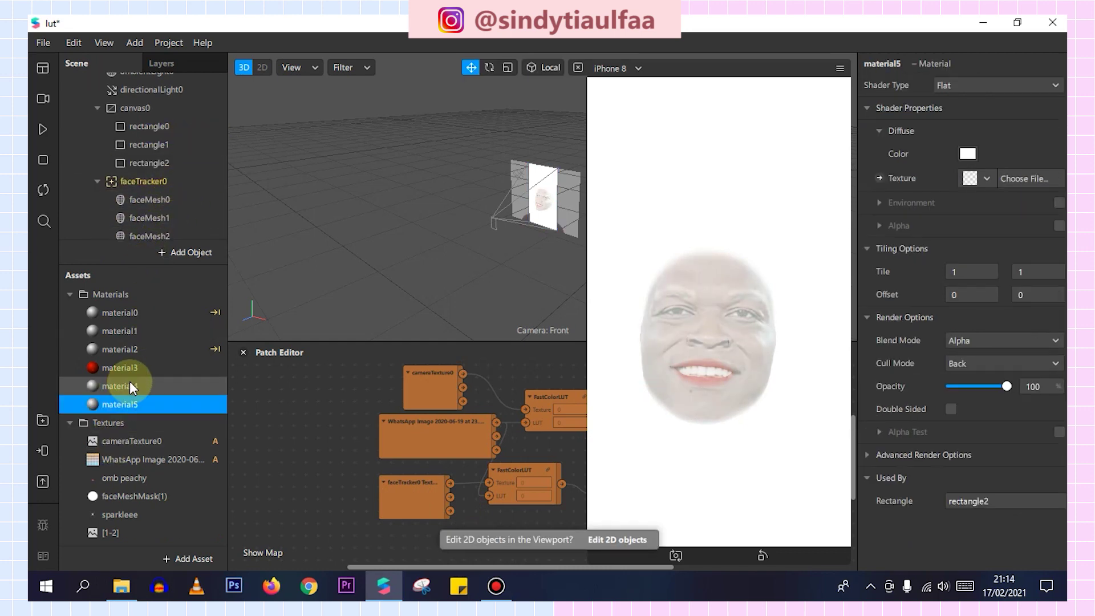
left_click(132, 404)
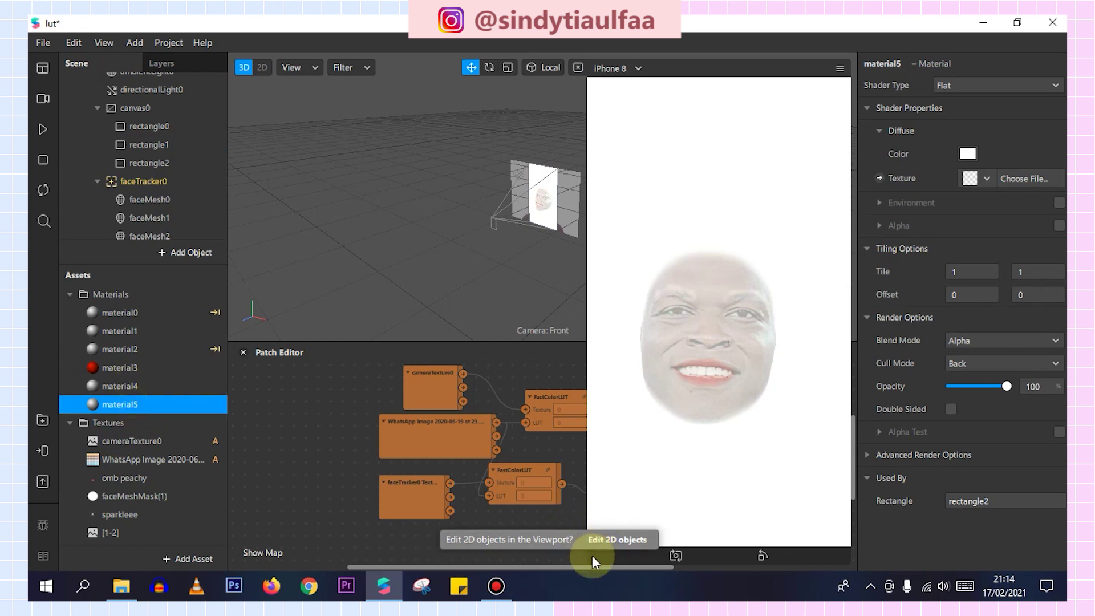
left_click_drag(606, 548, 705, 542)
scroll(482, 419, "up", 5)
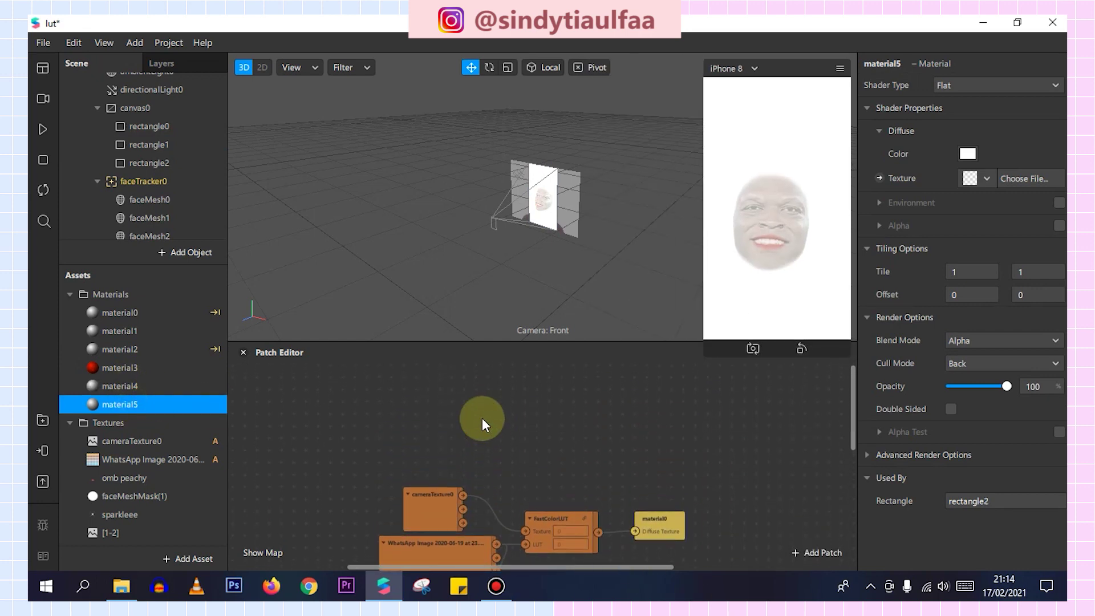
scroll(137, 497, "down", 2)
scroll(138, 511, "down", 1)
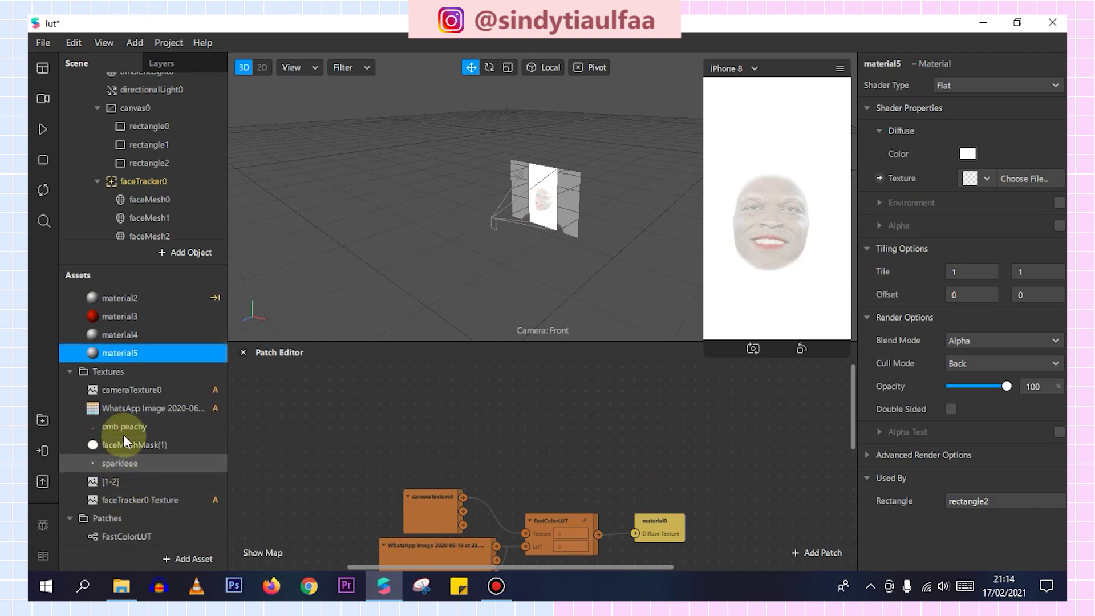
left_click(135, 587)
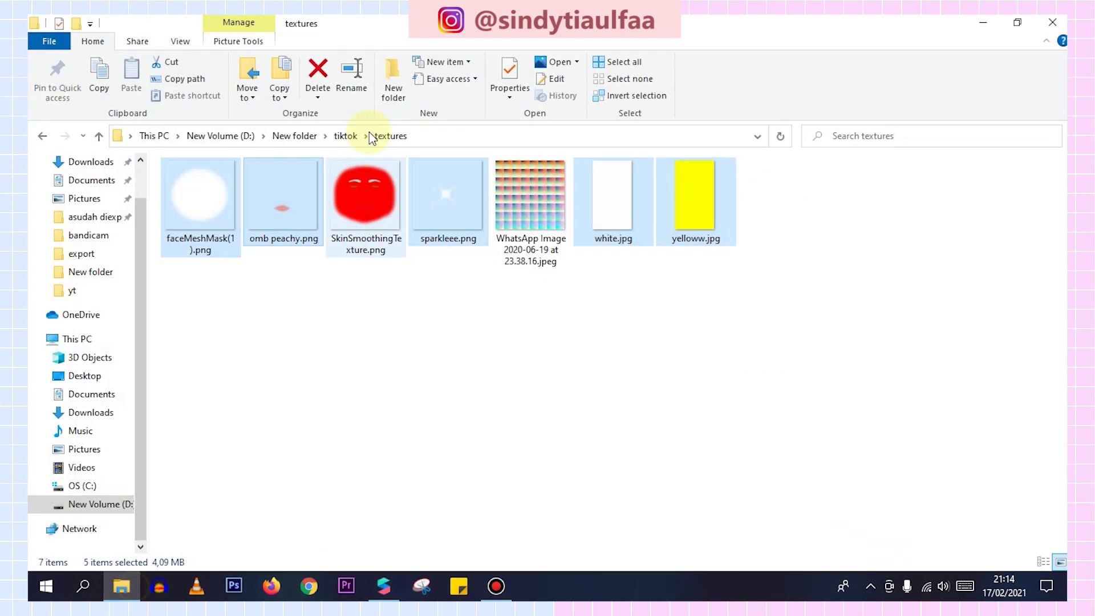
Import KiraKira.arp and Blur.arp from the tiktok patches folder into the project assets.
left_click(343, 135)
double_click(184, 189)
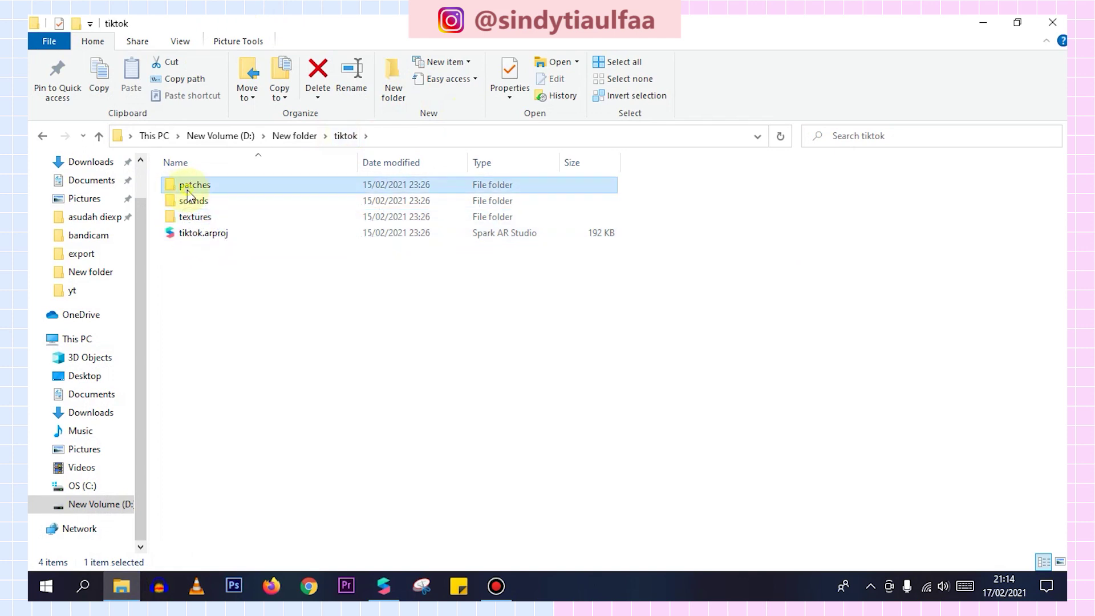
mouse_move(196, 218)
left_mouse_down()
mouse_move(306, 249)
mouse_move(329, 527)
left_mouse_up()
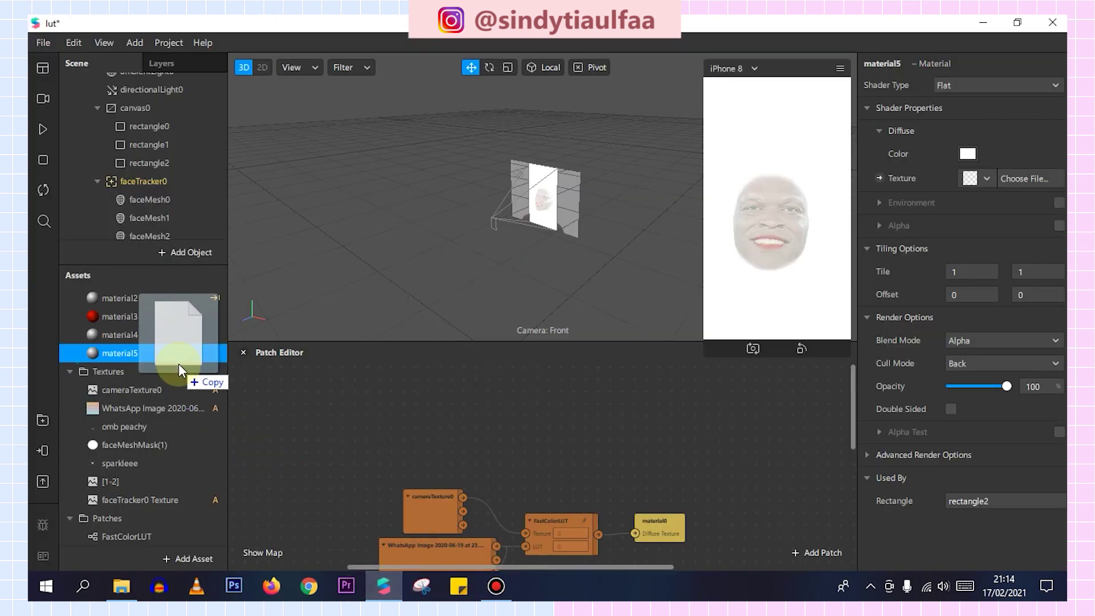
left_click_drag(329, 528, 166, 444)
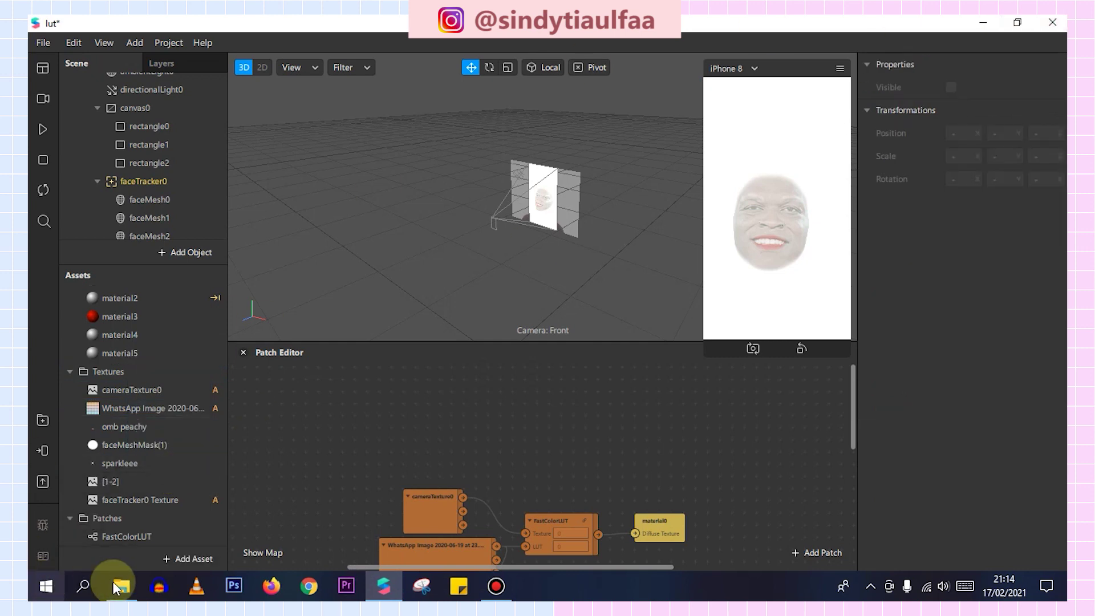
left_click(120, 586)
double_click(184, 183)
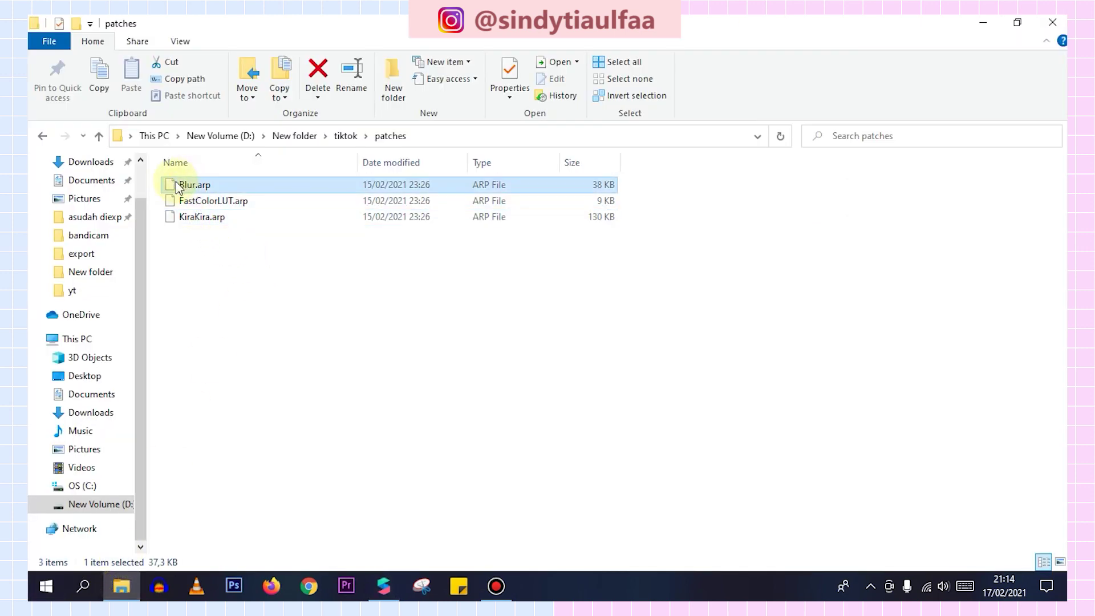
left_click(317, 423)
mouse_move(209, 185)
left_mouse_down()
mouse_move(375, 593)
mouse_move(182, 456)
left_mouse_up()
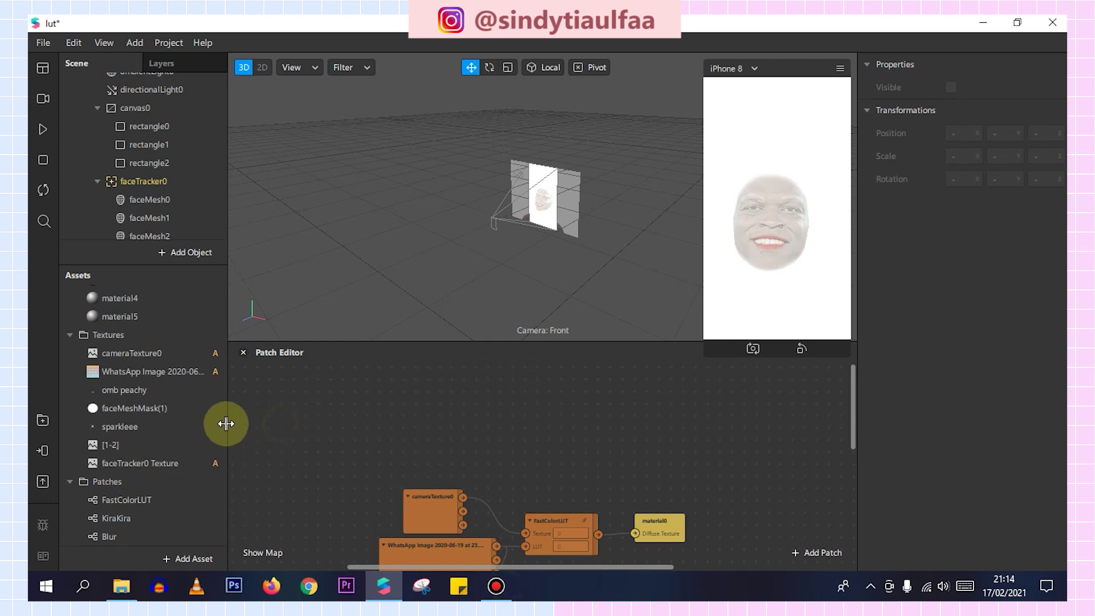
Place two KiraKira patches in the Patch Editor and convert each to a patch group.
mouse_move(116, 518)
left_mouse_down()
mouse_move(540, 421)
mouse_move(301, 477)
mouse_move(552, 361)
left_mouse_up()
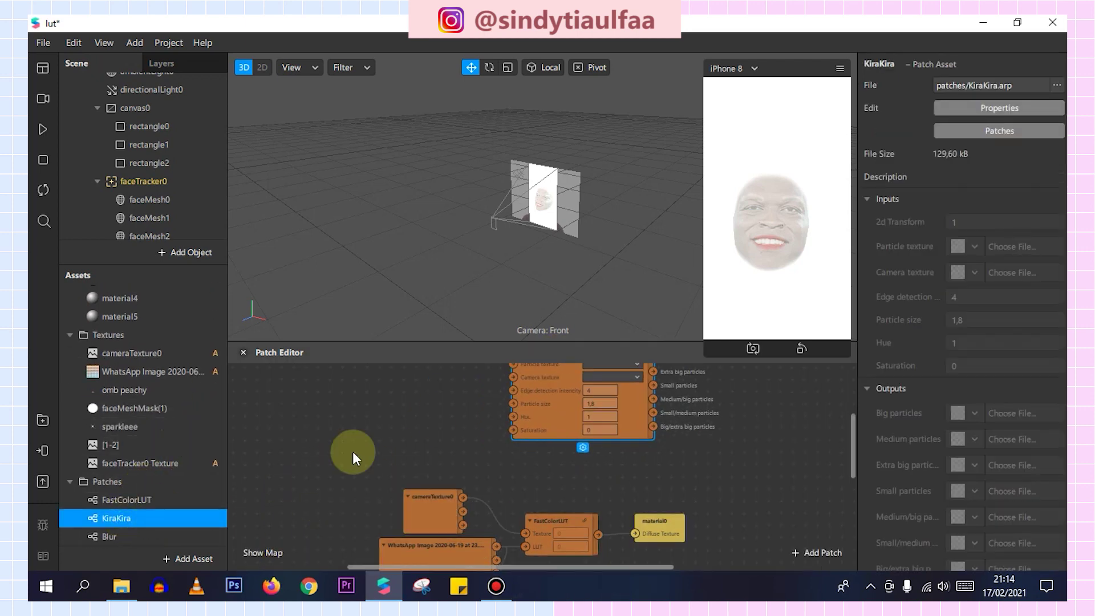
mouse_move(163, 520)
left_mouse_down()
mouse_move(820, 429)
mouse_move(719, 433)
left_mouse_up()
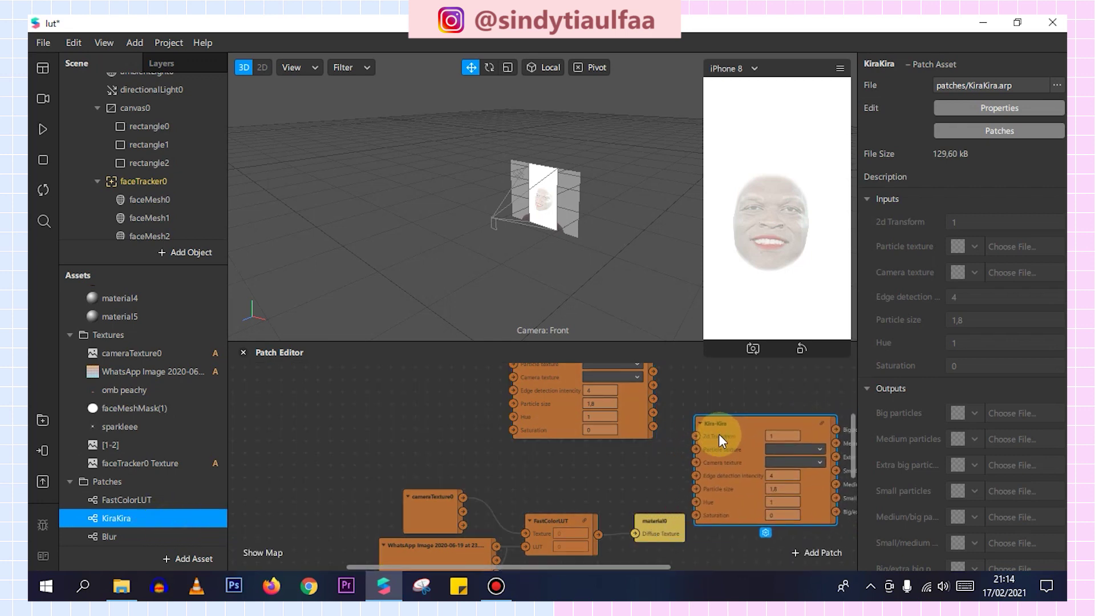
right_click(729, 439)
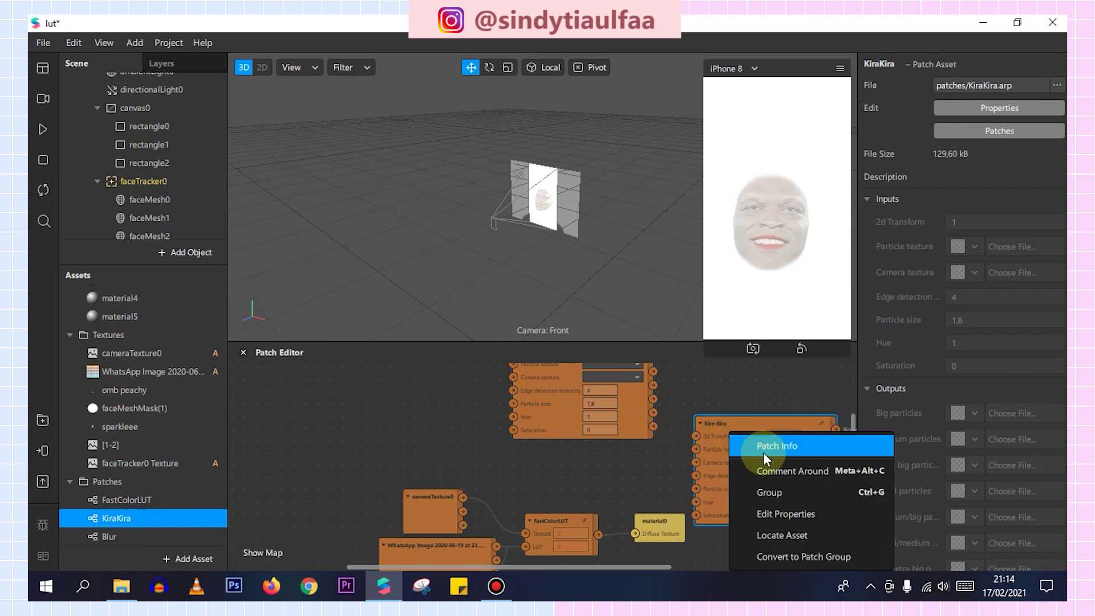
left_click(783, 557)
right_click(564, 418)
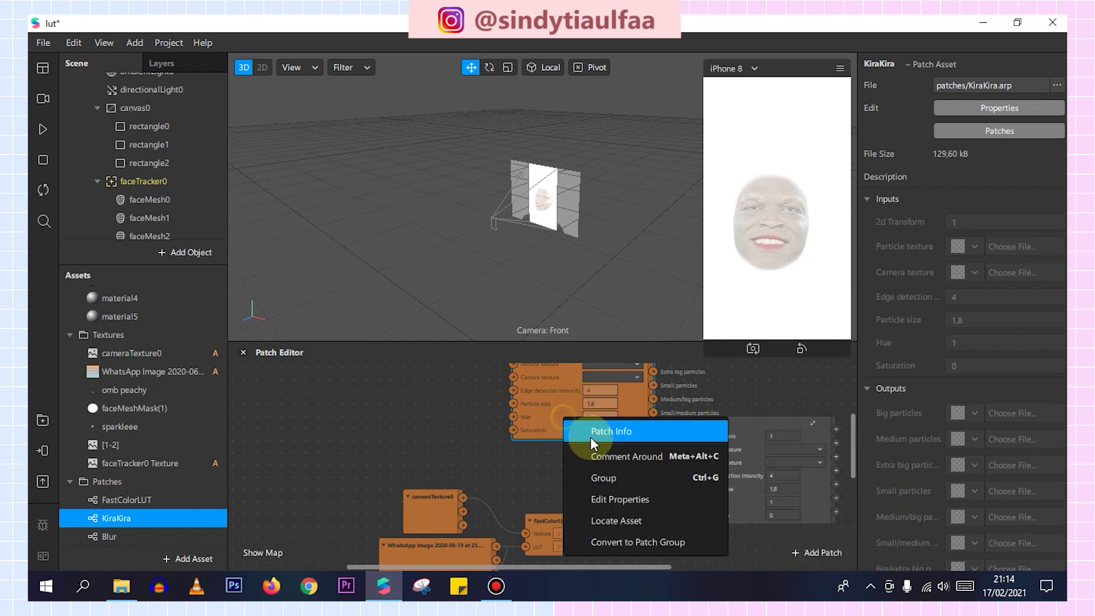
left_click(609, 541)
Set the particle texture of both Kira-Kira groups to sparkleee.
scroll(613, 421, "up", 3)
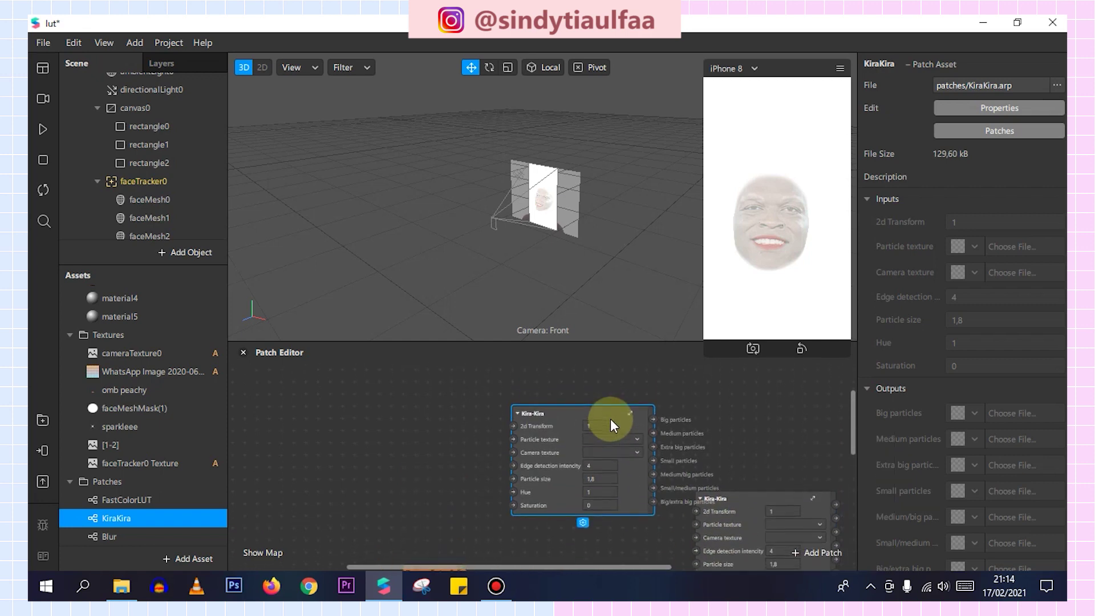
scroll(619, 439, "up", 1)
left_click(621, 444)
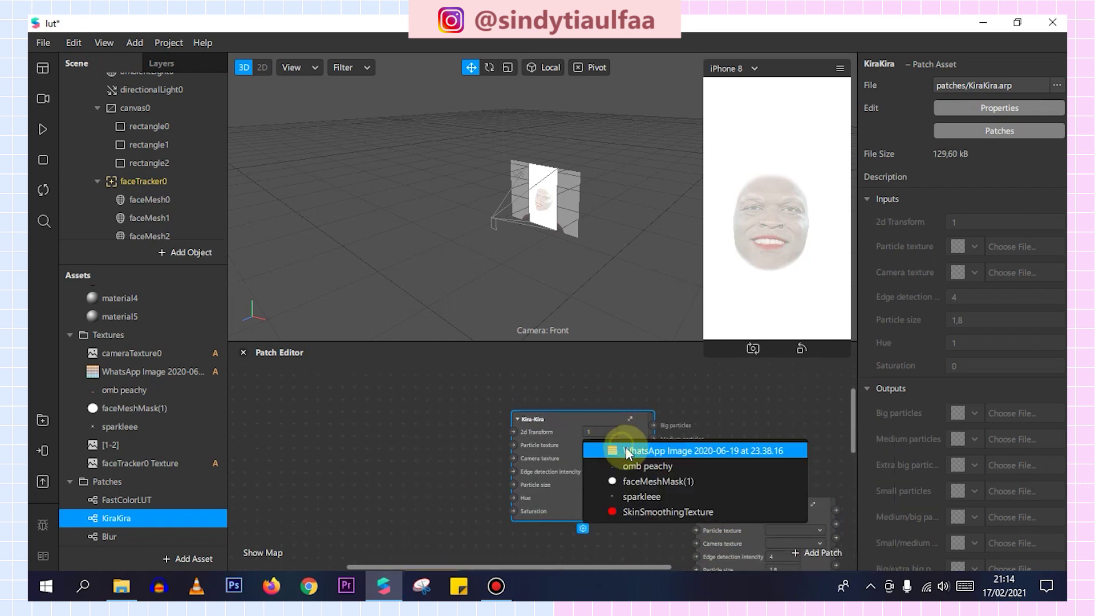
left_click(652, 497)
left_click(784, 534)
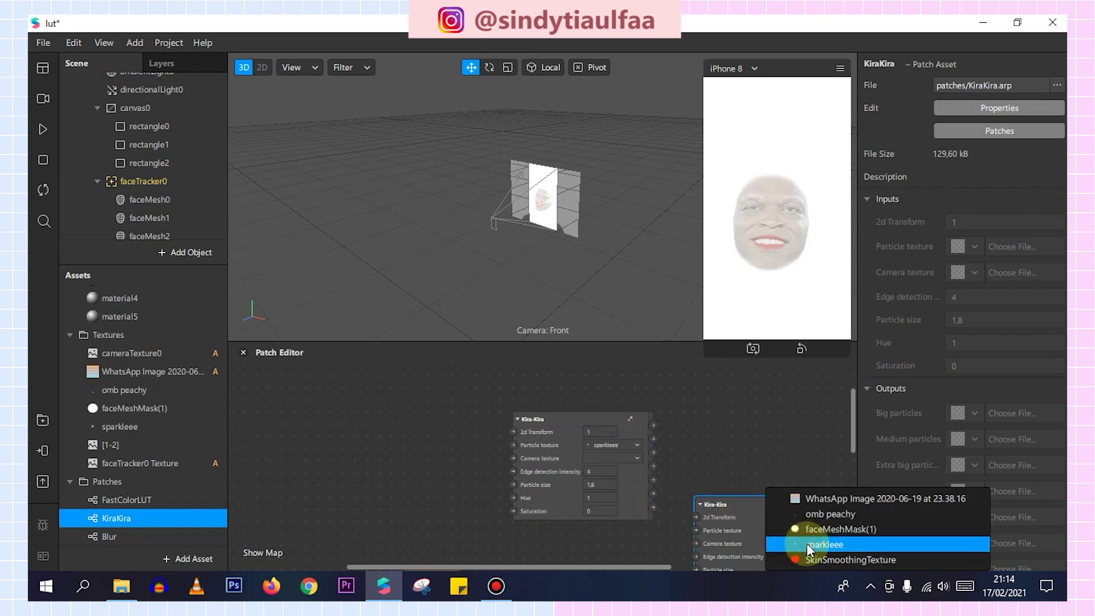
left_click(806, 543)
Stack the two Kira-Kira groups one above the other, then select material4 and material5.
left_click_drag(725, 514, 675, 372)
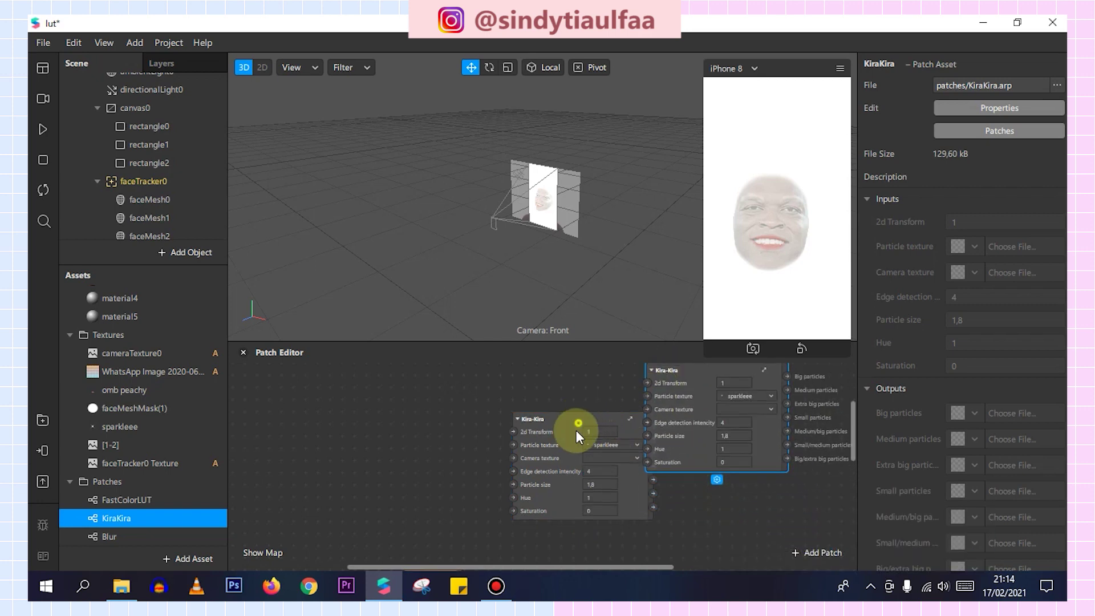
left_click_drag(576, 430, 586, 461)
left_click_drag(705, 434, 548, 384)
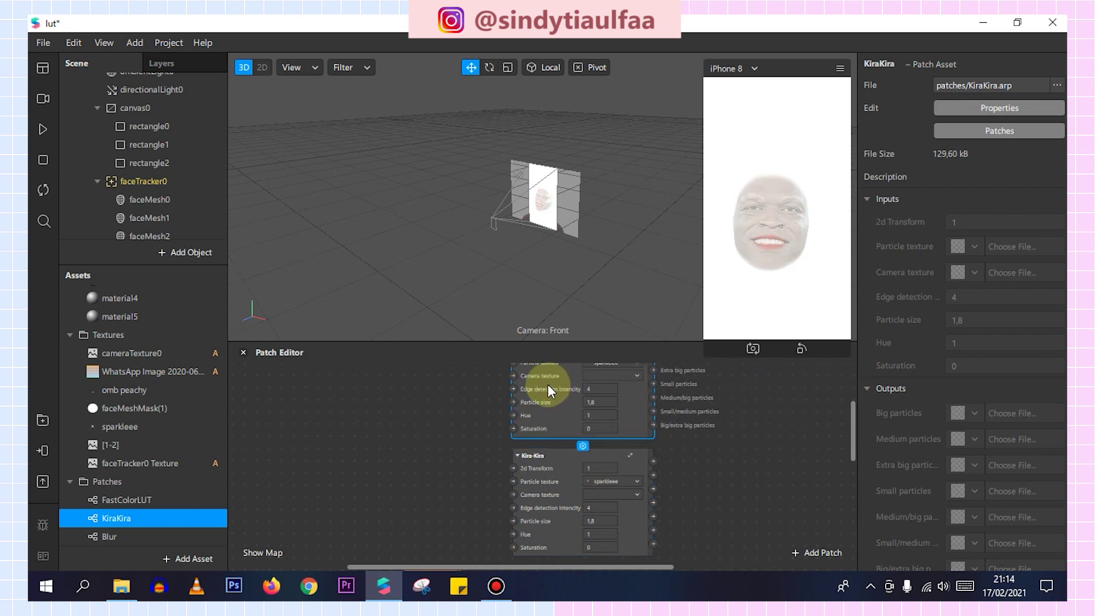
left_click_drag(543, 422, 556, 425)
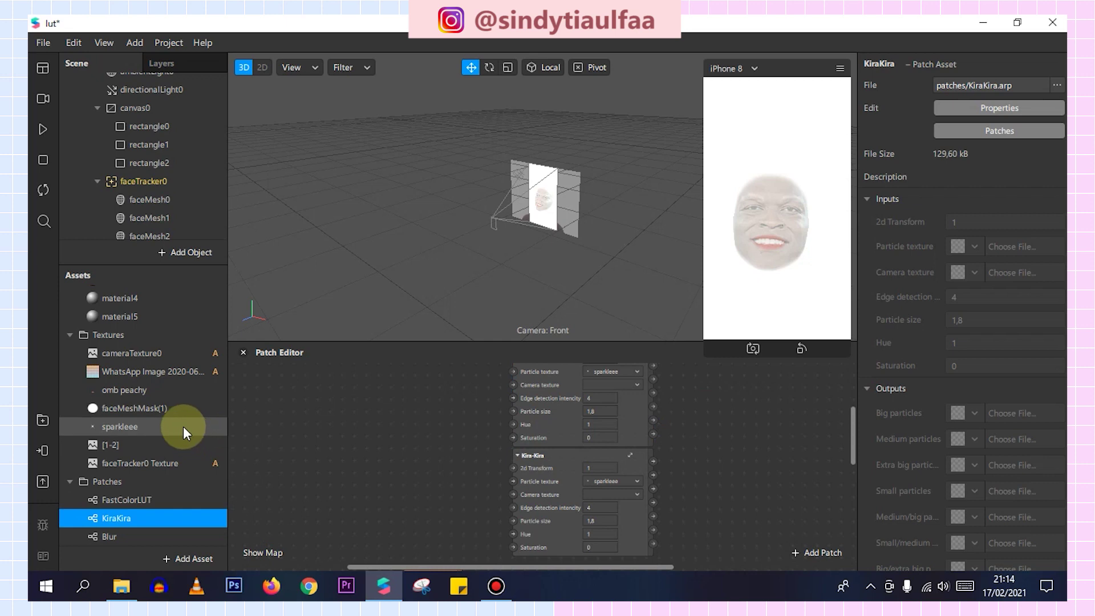
scroll(144, 224, "down", 1)
scroll(121, 320, "up", 1)
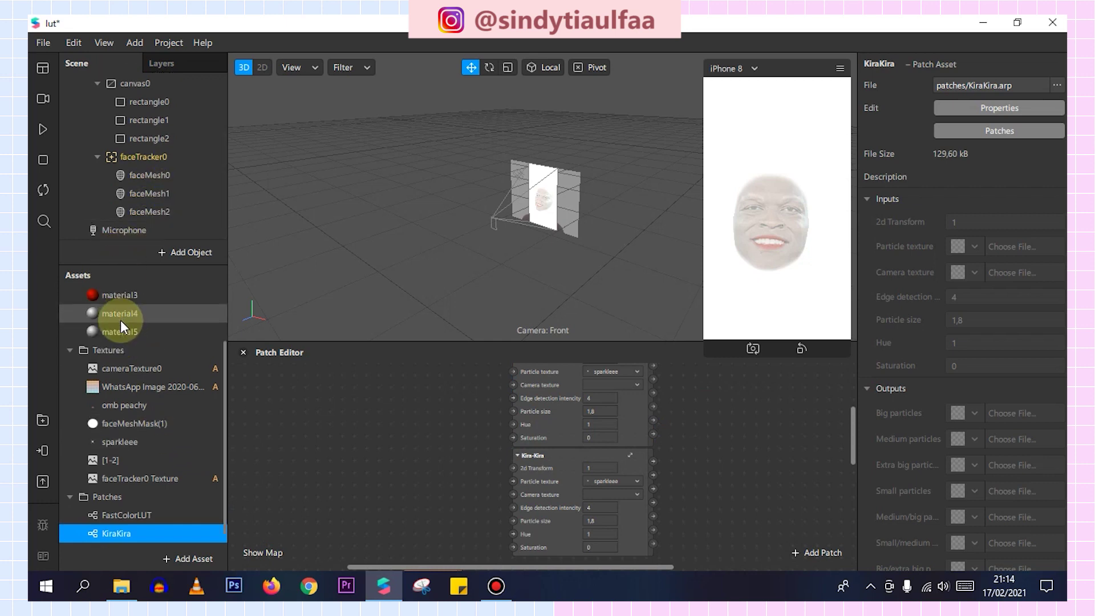
left_click(121, 317)
left_click(134, 334, "shift")
Create texture patches for material4 and material5 and wire cameraTexture0 into both Kira-Kira groups.
left_click(880, 176)
left_click_drag(656, 449, 743, 398)
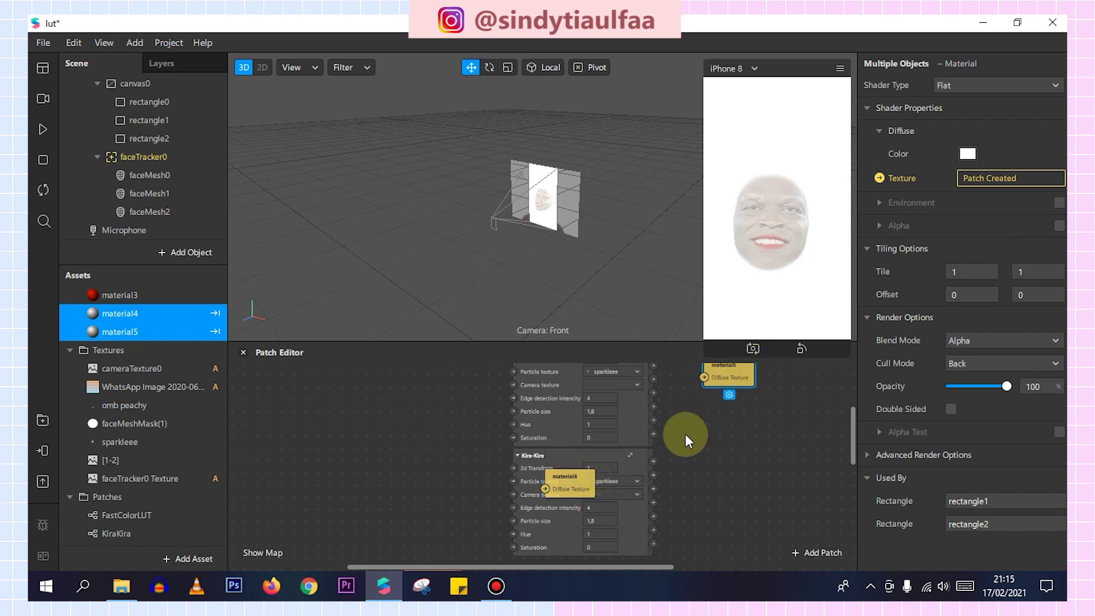
left_click_drag(570, 478, 795, 497)
scroll(496, 505, "down", 2)
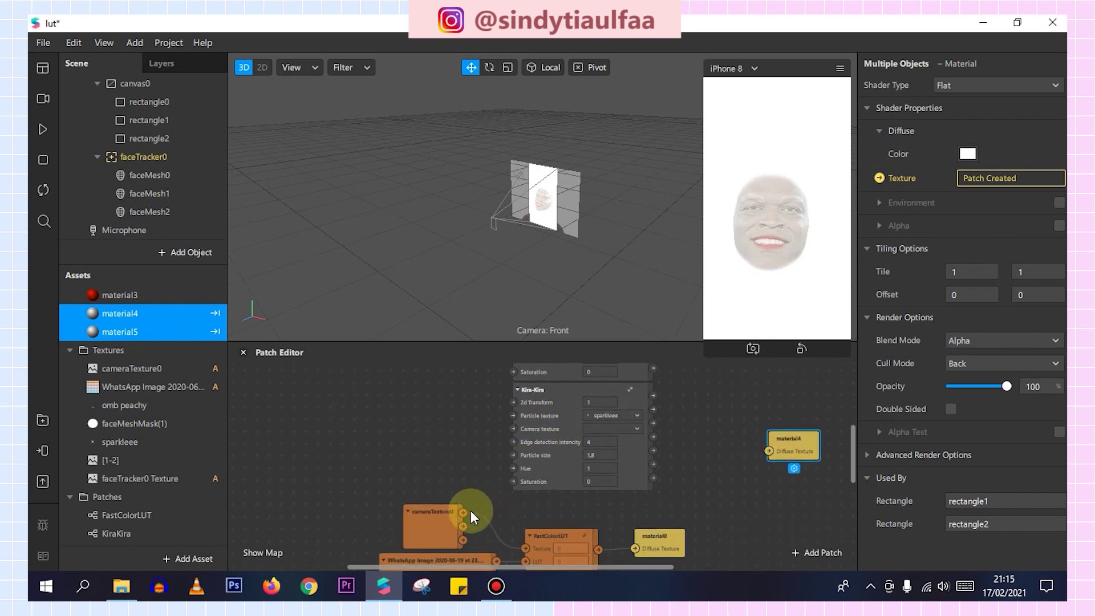
left_click_drag(463, 512, 513, 429)
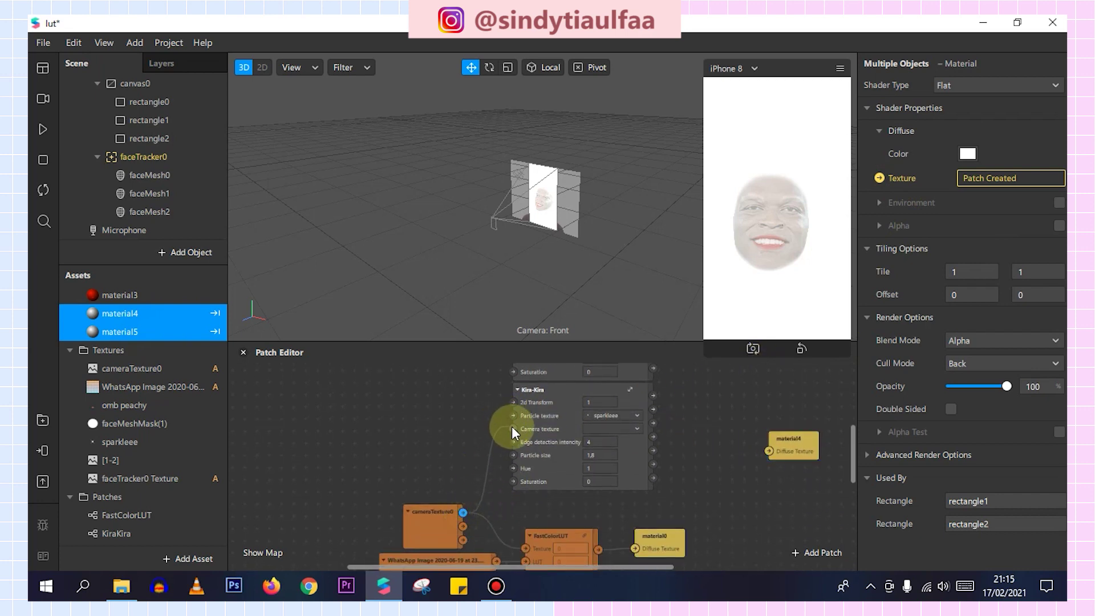
scroll(516, 454, "up", 3)
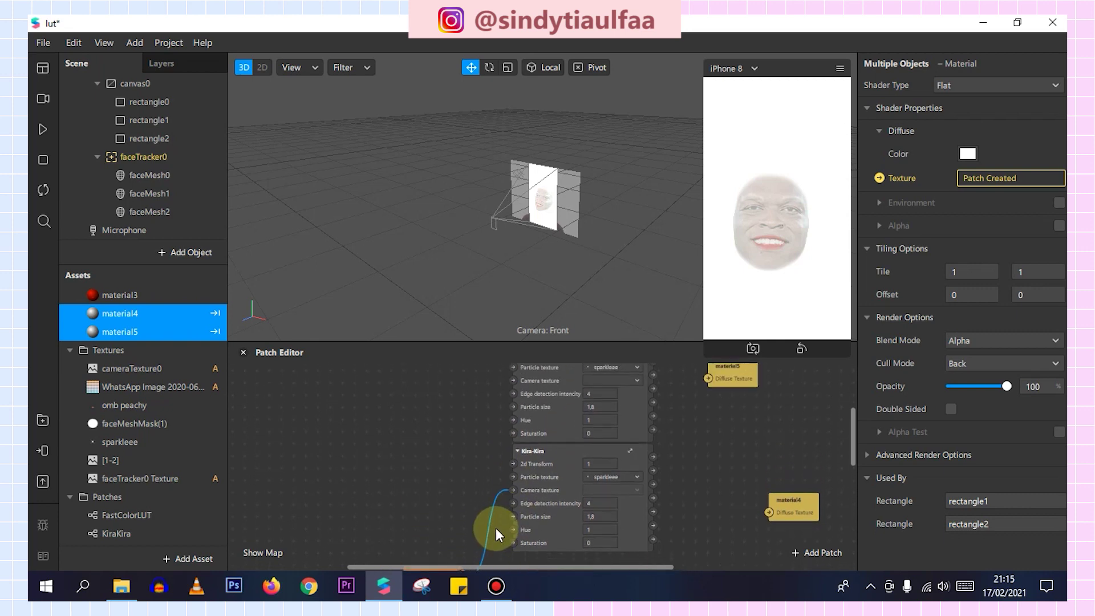
left_click_drag(464, 562, 526, 391)
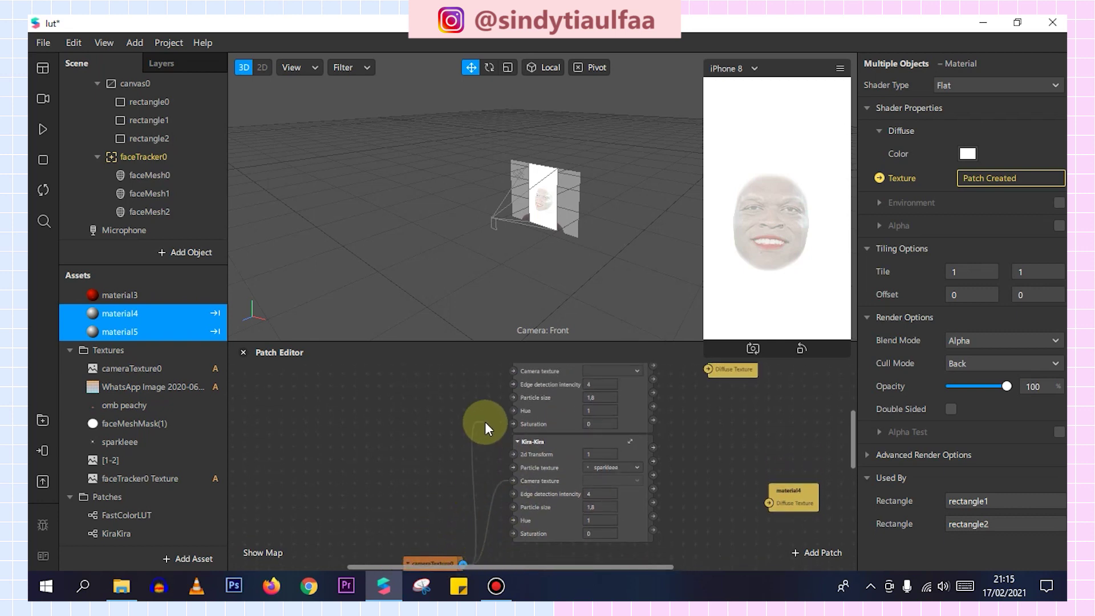
Feed the Kira-Kira outputs into material5 and material4 diffuse textures, then run the preview.
scroll(485, 422, "up", 1)
scroll(674, 428, "up", 3)
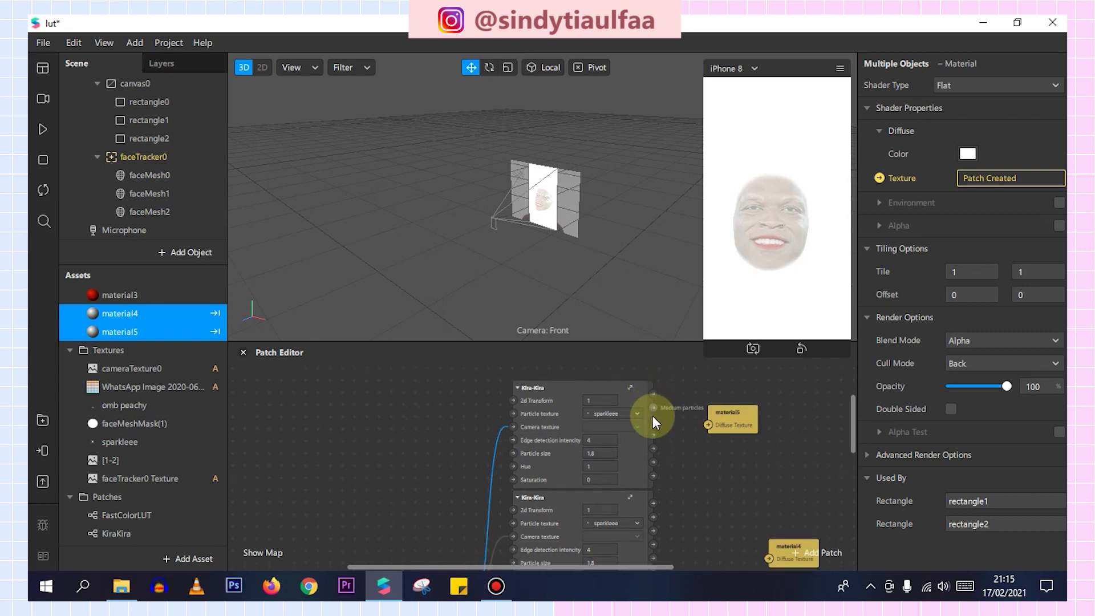
left_click_drag(653, 421, 699, 423)
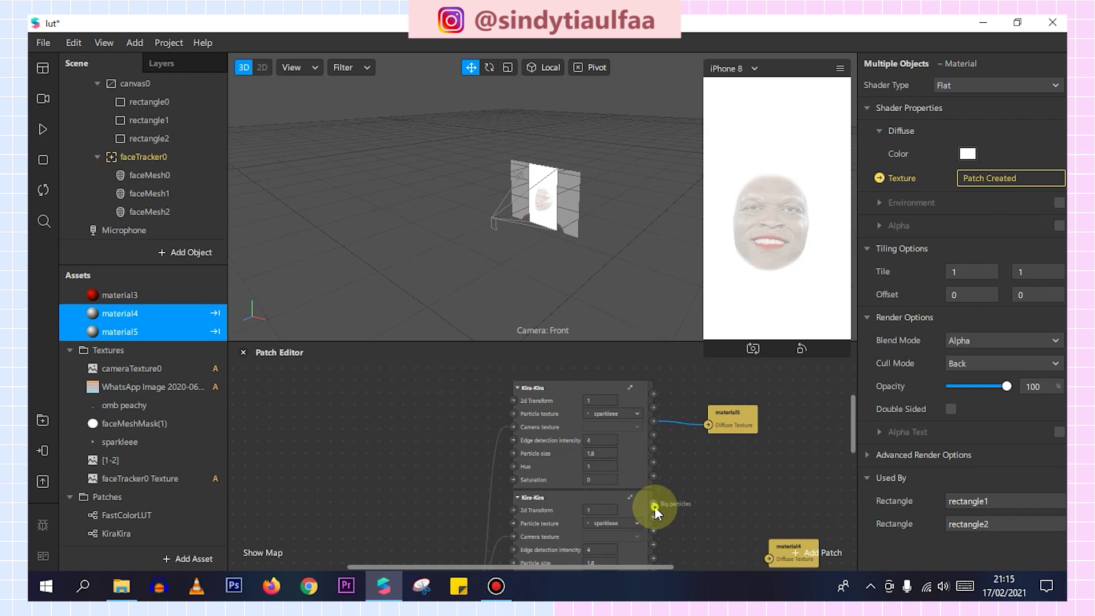
left_click_drag(655, 507, 768, 559)
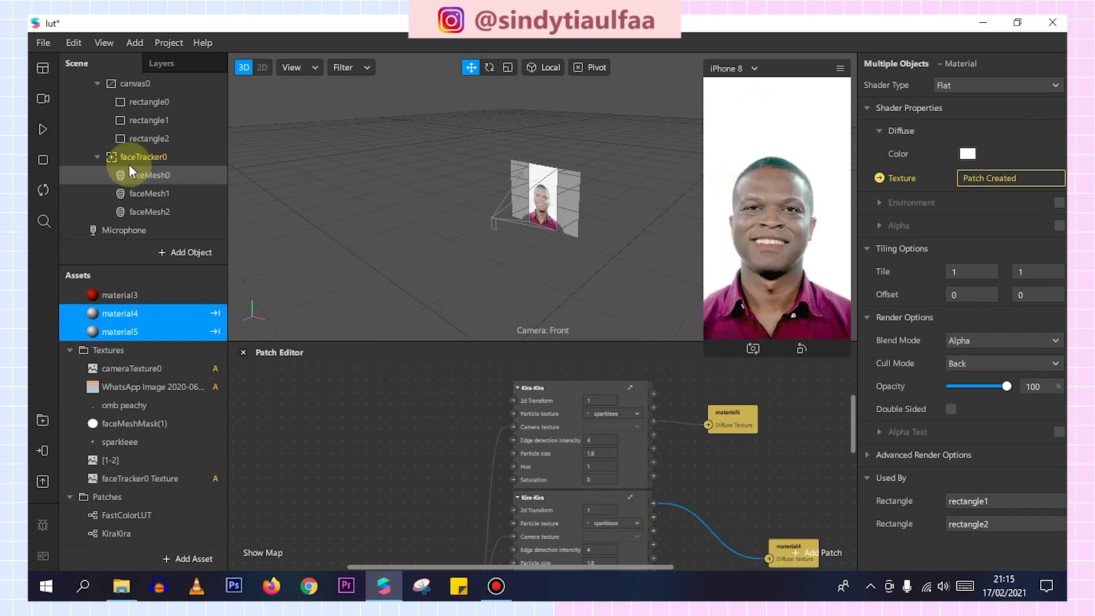
left_click(43, 129)
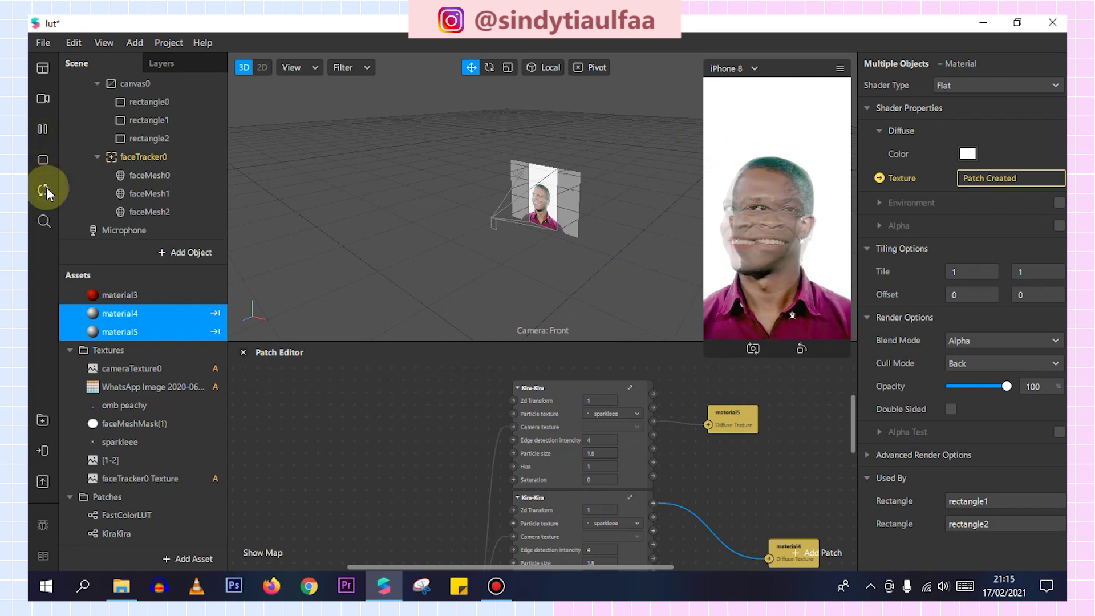
Pause the preview, adjust edge detection intensity, and set particle size 2 on both Kira-Kira groups.
left_click(38, 135)
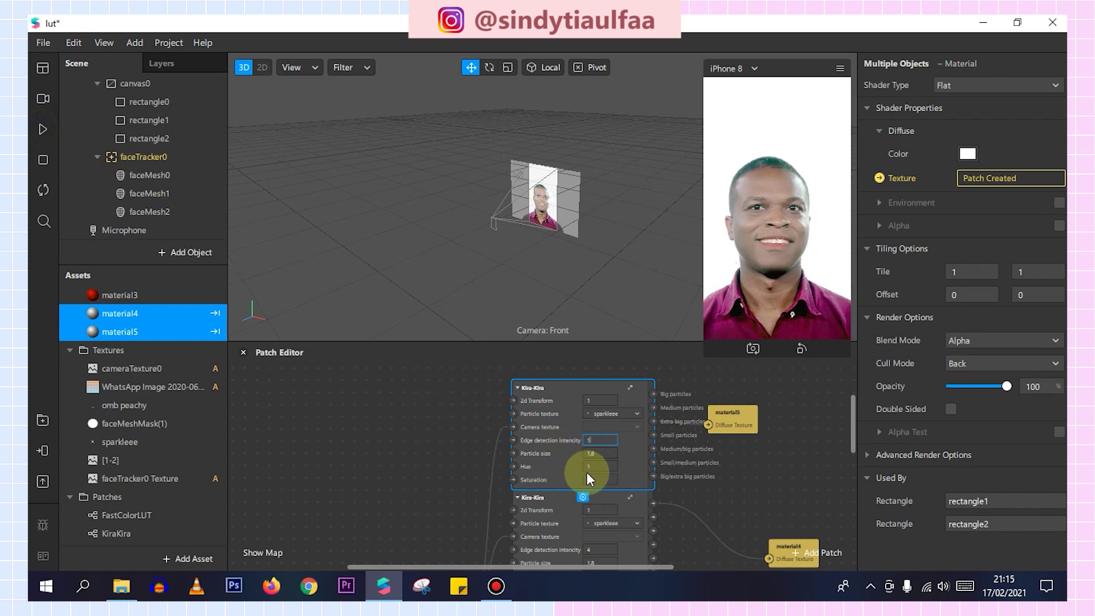
type("10")
scroll(594, 542, "down", 1)
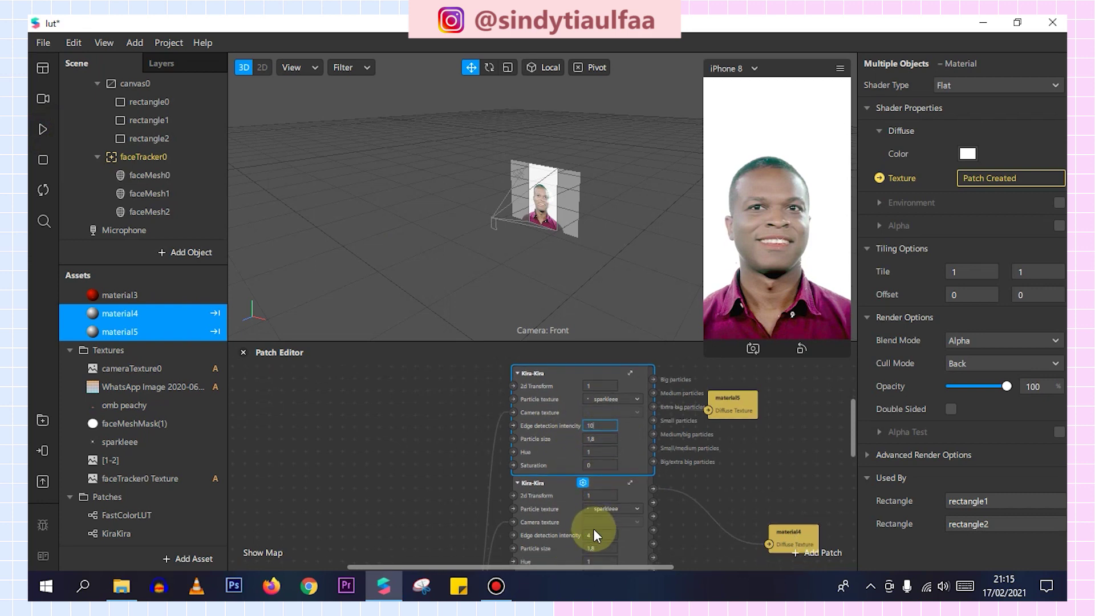
left_click(596, 535)
type("8")
key("Return")
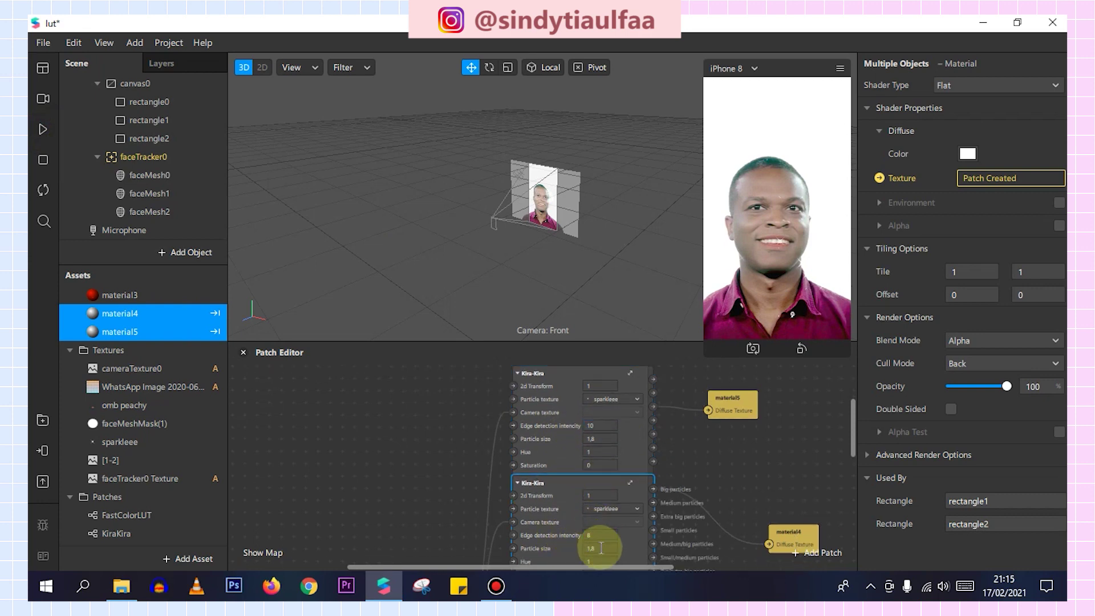
left_click(597, 549)
type("2")
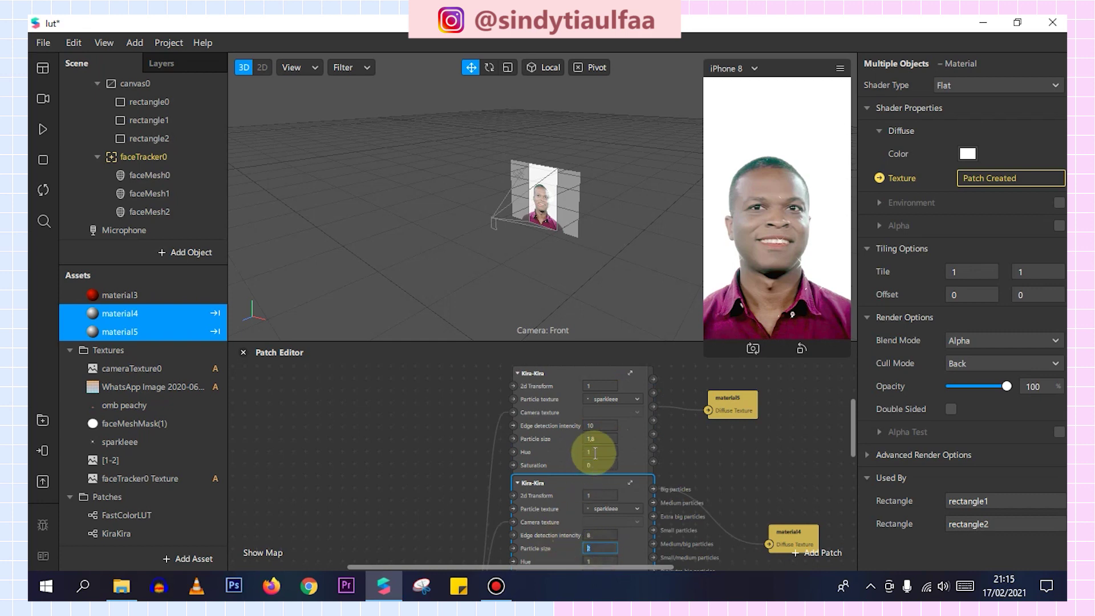
left_click(599, 439)
type("2")
key("Return")
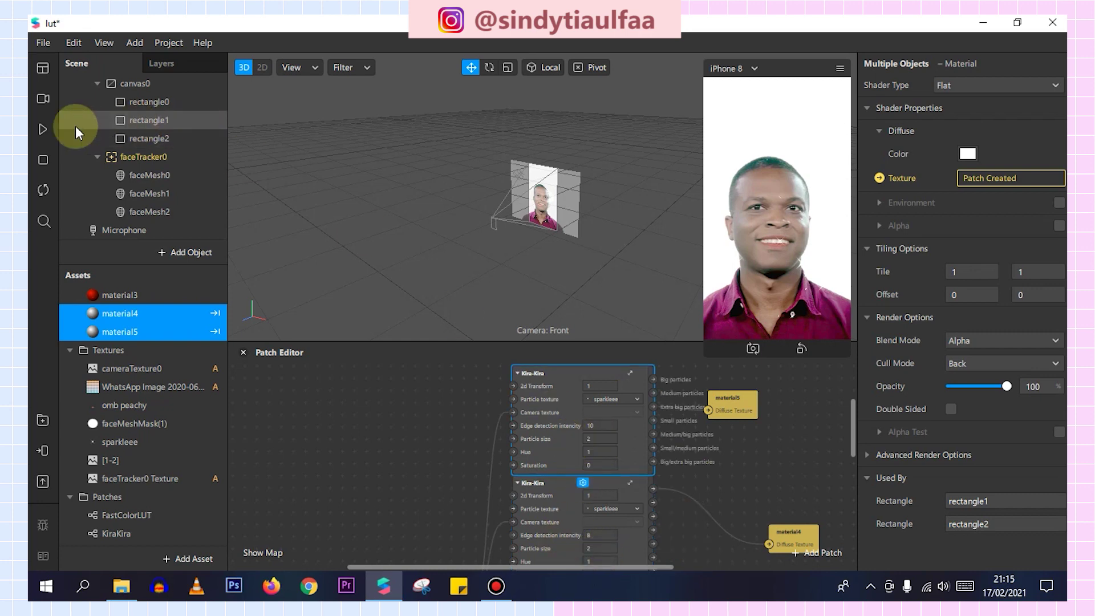
Play the sparkle effect in an enlarged simulator, then shrink it back and pause.
left_click(42, 130)
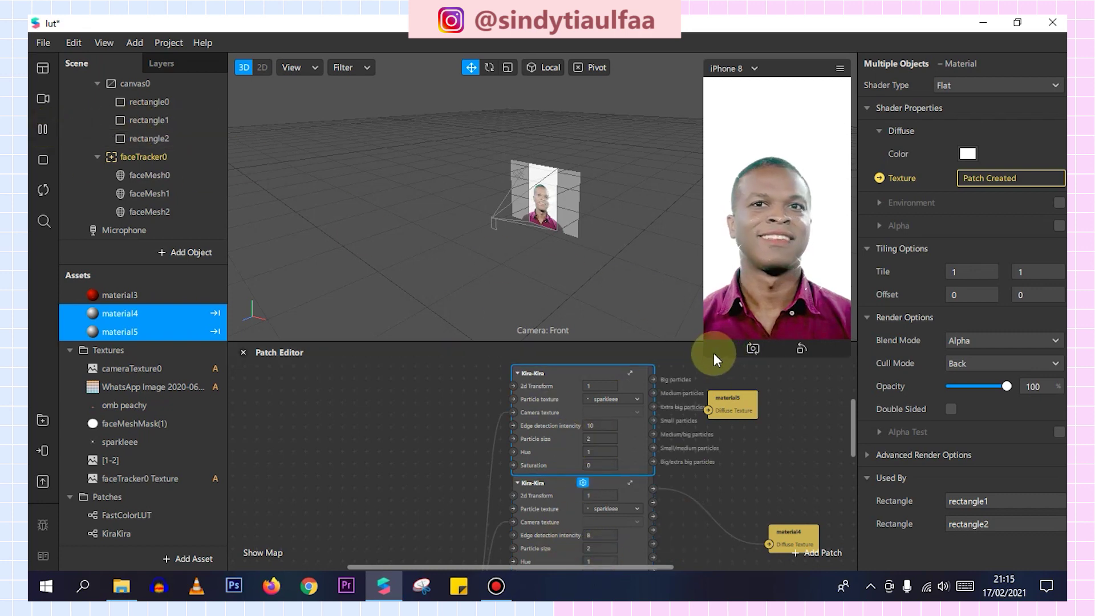
left_click_drag(708, 352, 483, 488)
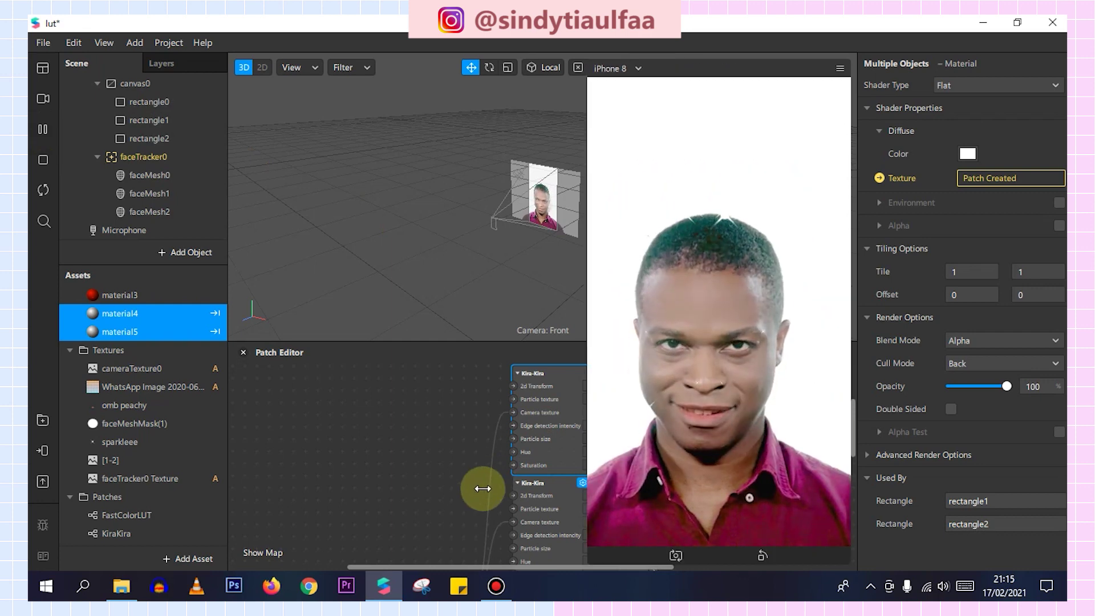
left_click_drag(486, 489, 736, 354)
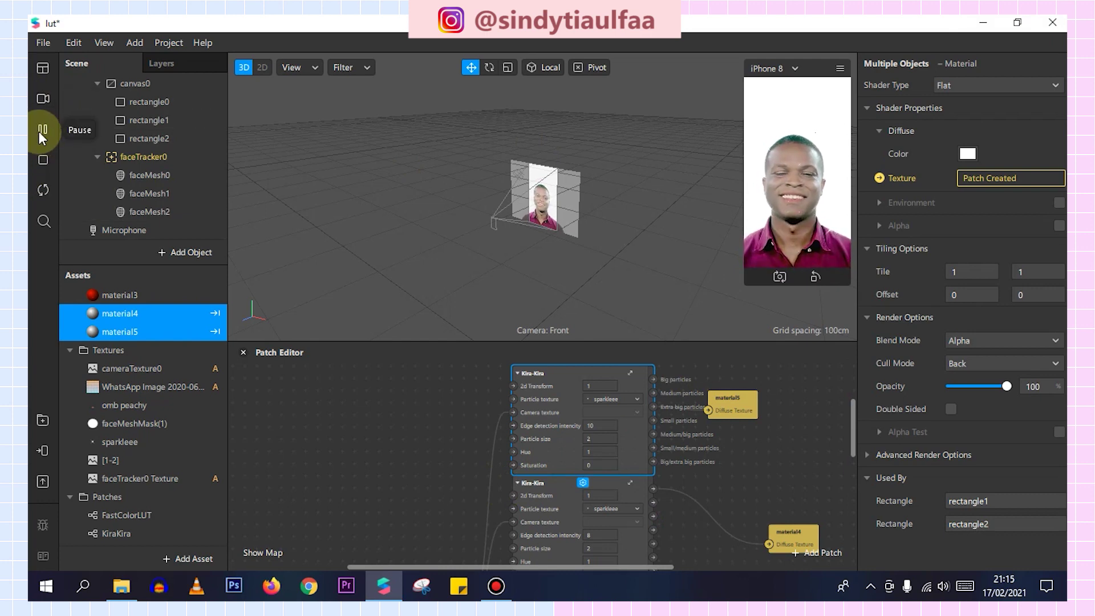
left_click(42, 130)
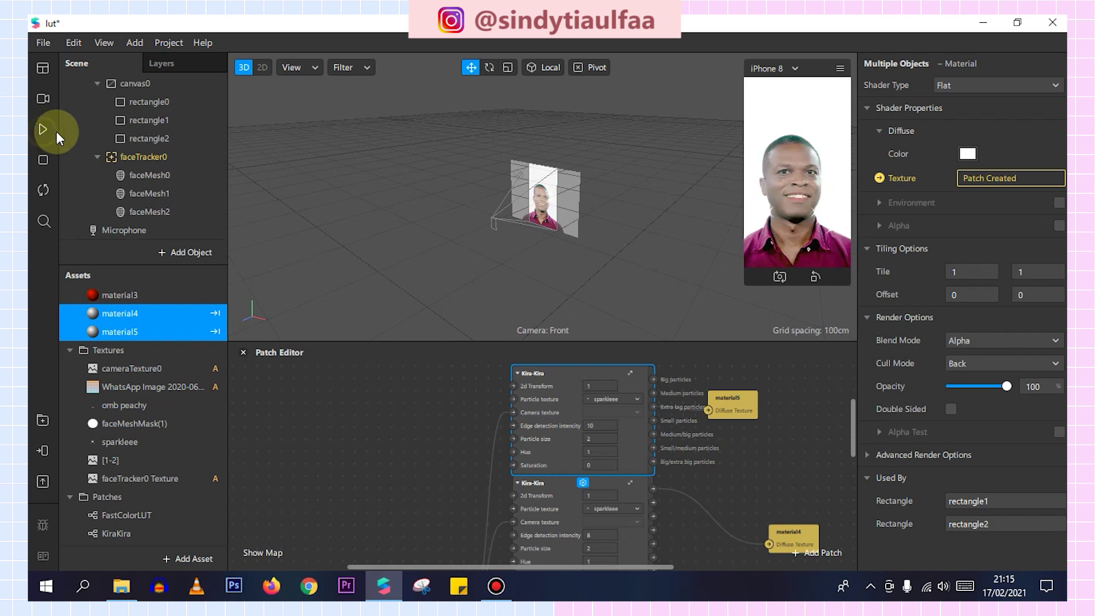
left_click(152, 119)
Hide rectangle0, rectangle1 and rectangle2 by unchecking Visible.
left_click(148, 139, "shift")
left_click(950, 154)
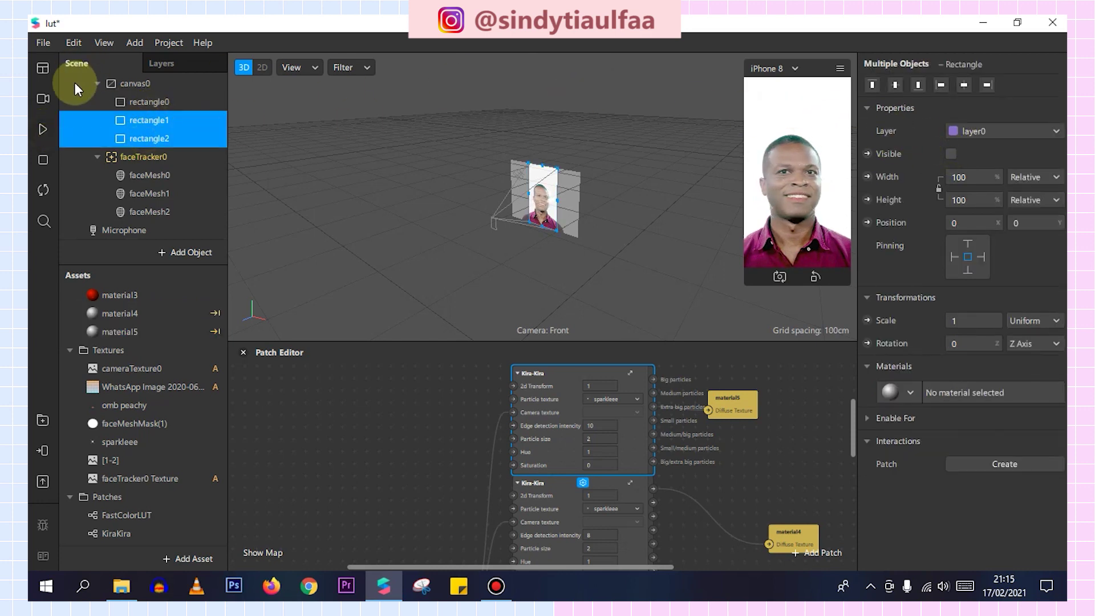
left_click(130, 101)
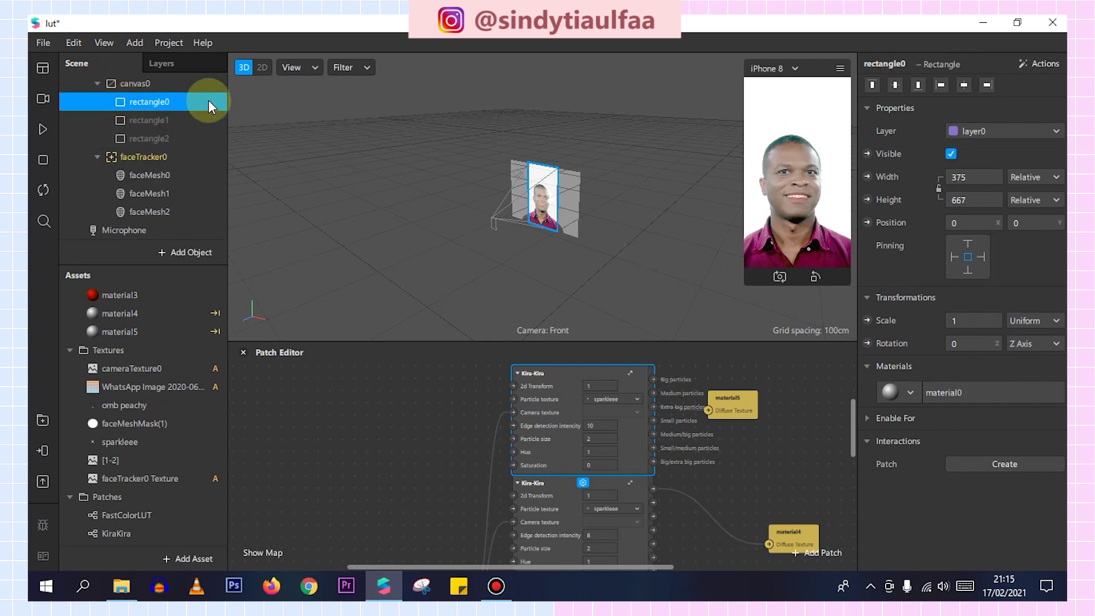
left_click(951, 153)
scroll(140, 128, "up", 1)
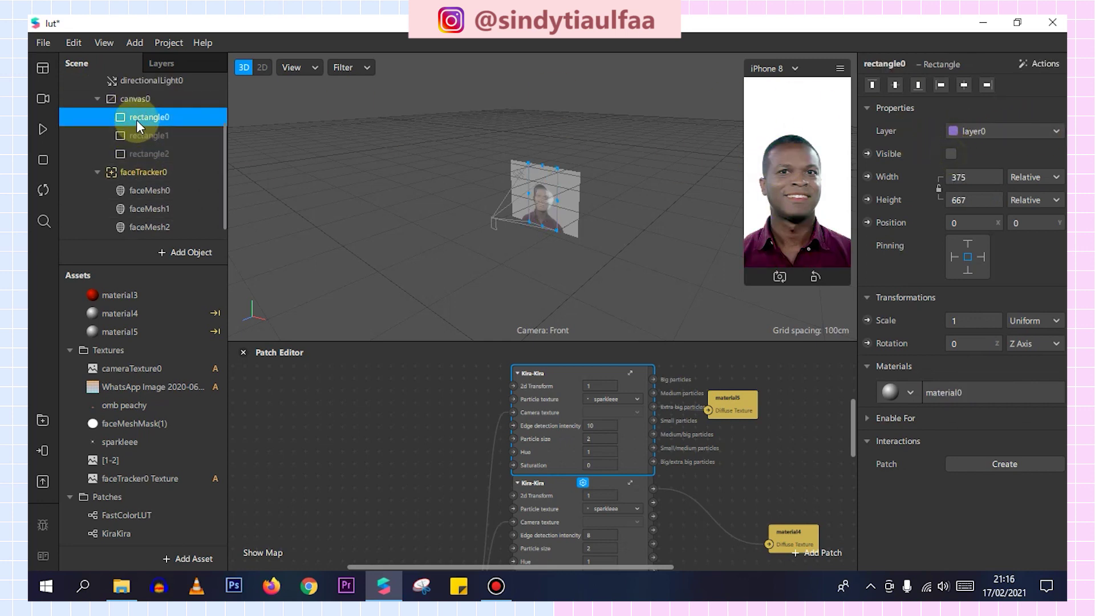
Add rectangle3 to canvas0 with its size set to Relative.
left_click(139, 101)
right_click(139, 100)
mouse_move(176, 116)
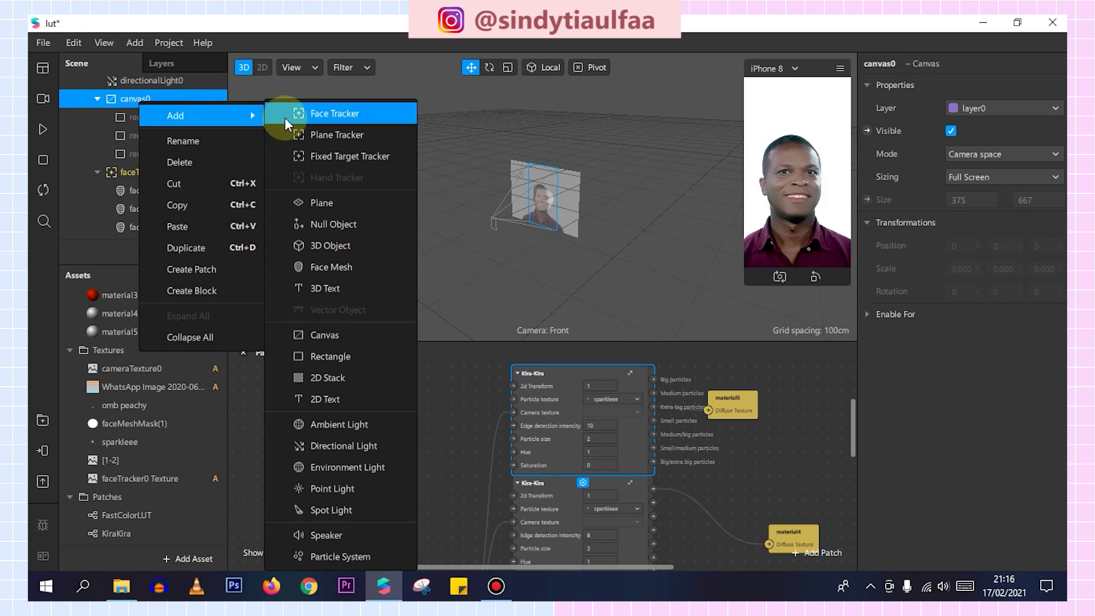
left_click(331, 356)
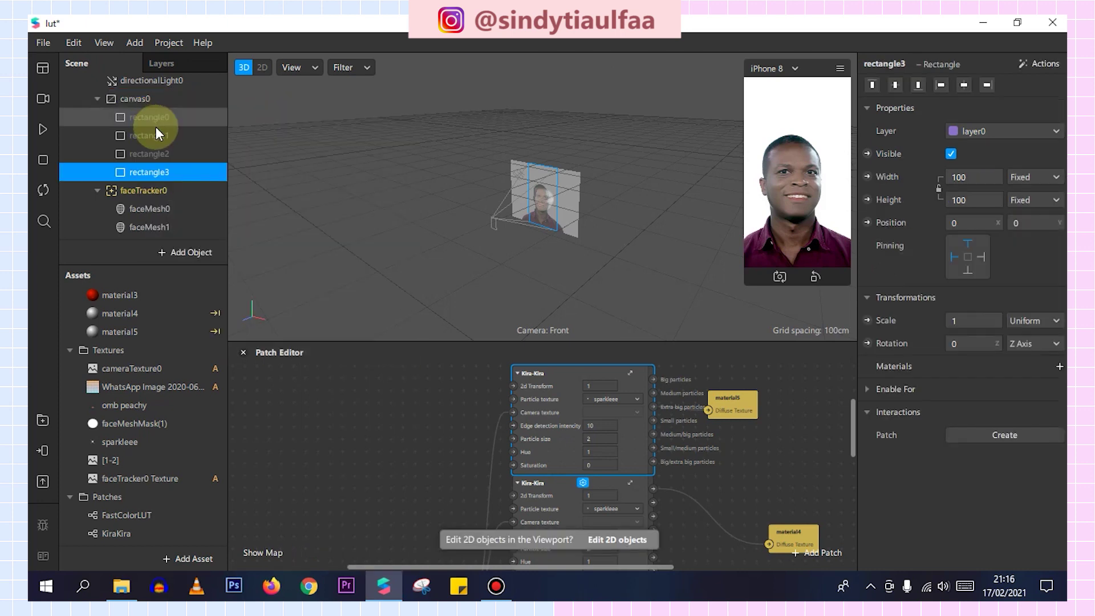
left_click(1032, 176)
left_click(1032, 196)
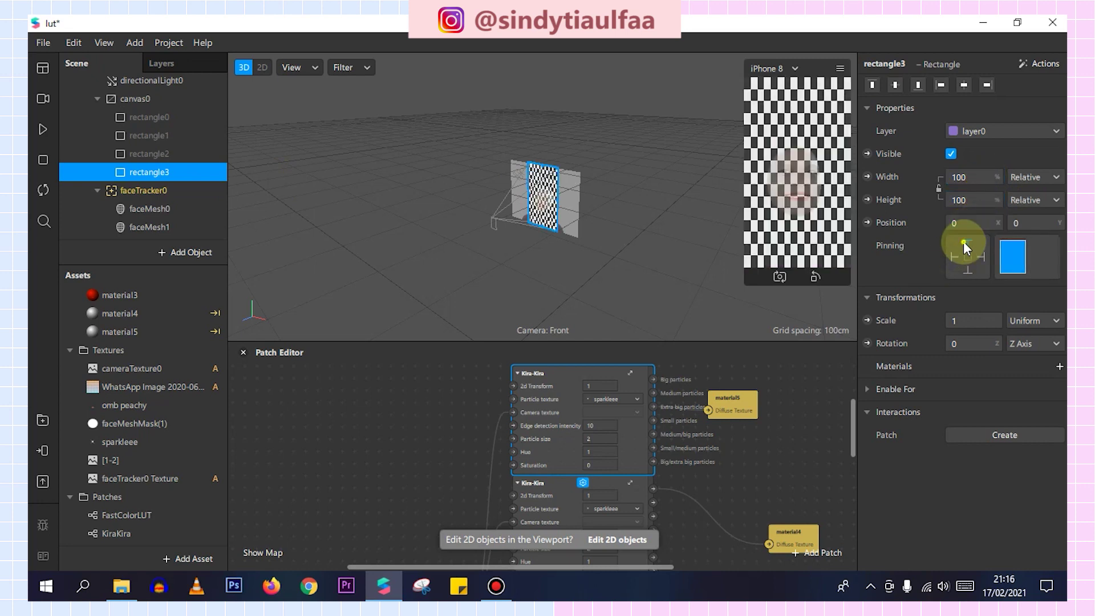
Give rectangle3 a new material6 using the Flat shader.
left_click(1060, 367)
left_click(974, 509)
left_click(150, 348)
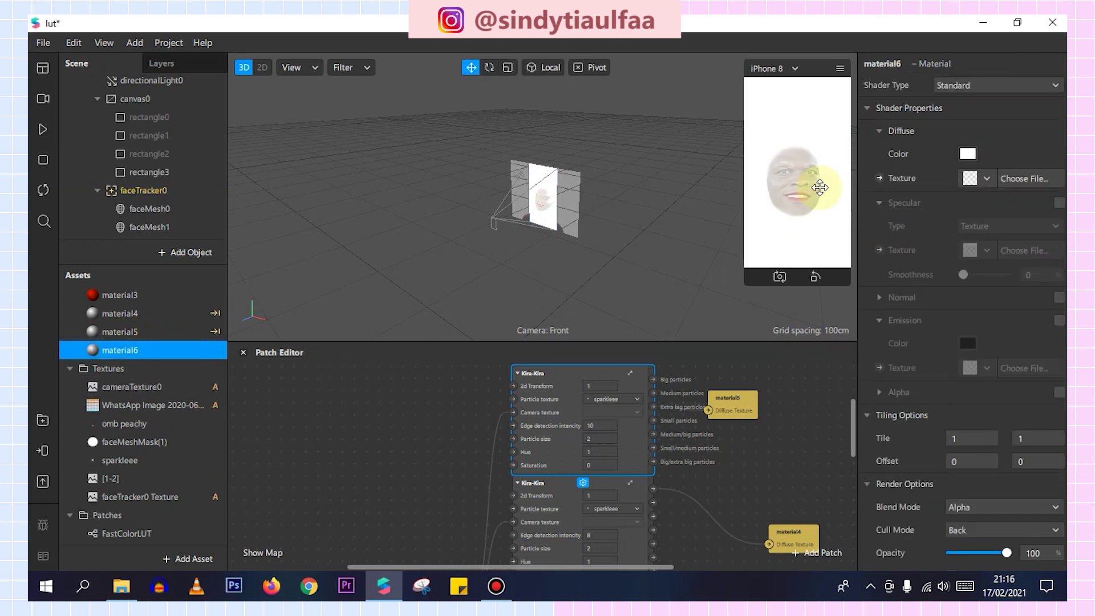
left_click(964, 84)
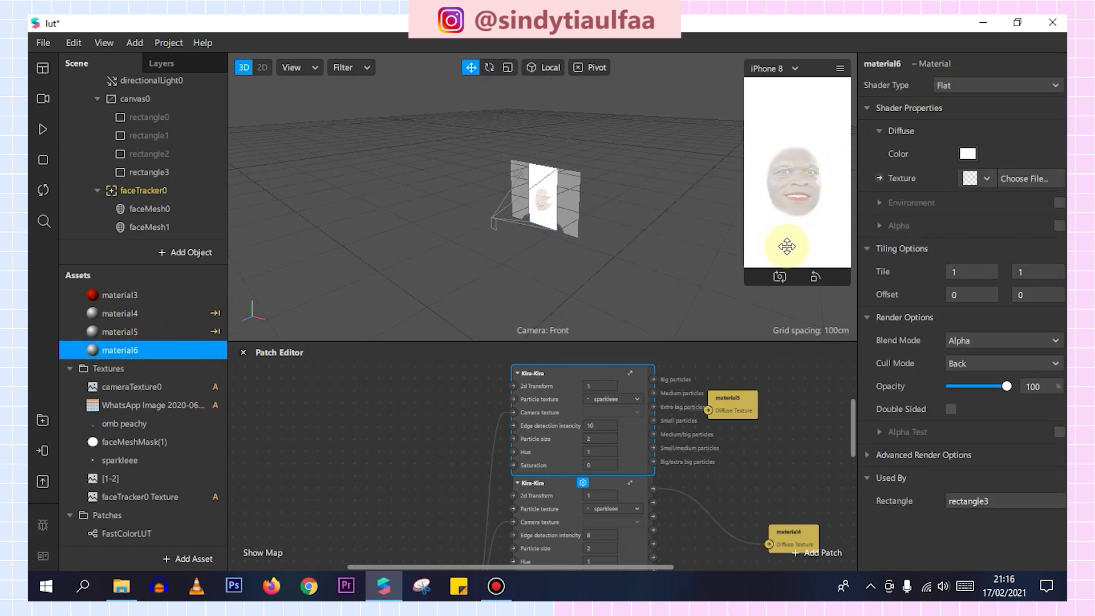
left_click(867, 457)
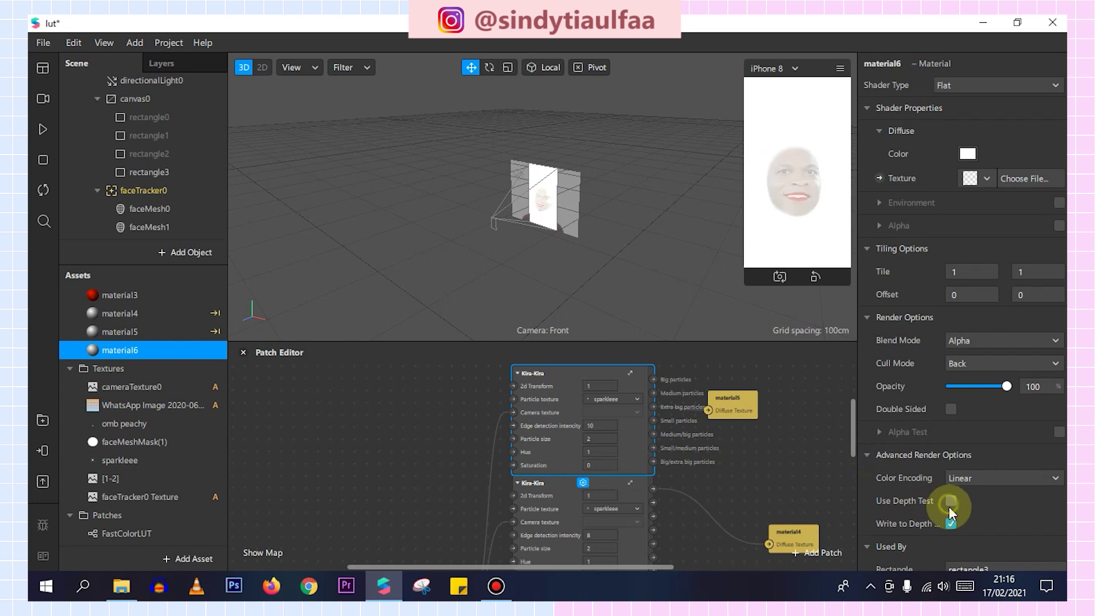
Turn off depth test and depth write on material0 and material2–5.
left_click(150, 327)
scroll(146, 319, "up", 2)
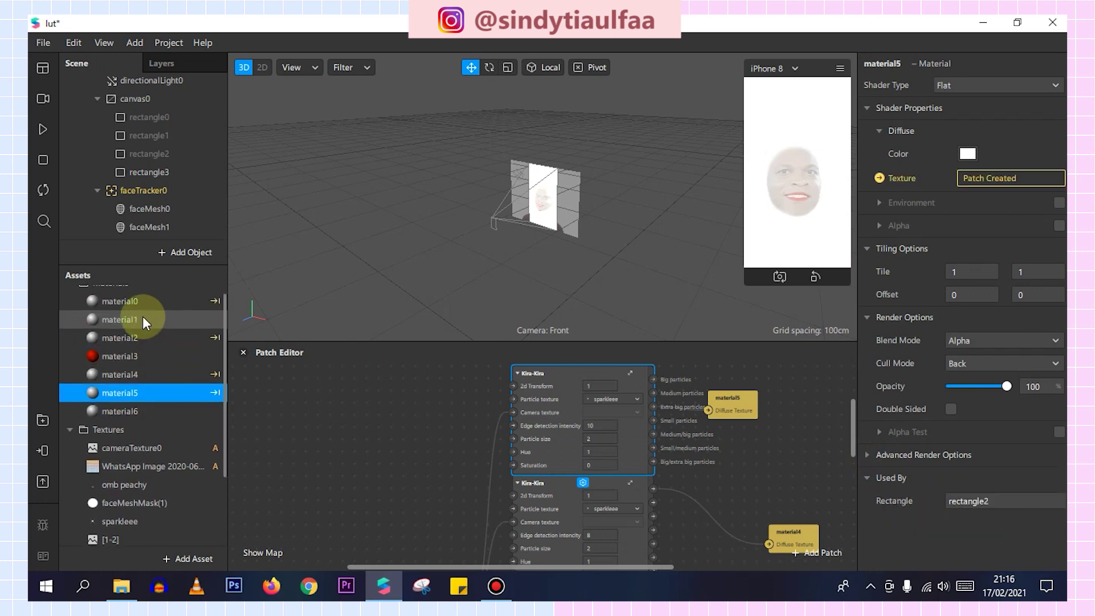
left_click(145, 303, "shift")
left_click(149, 317, "ctrl")
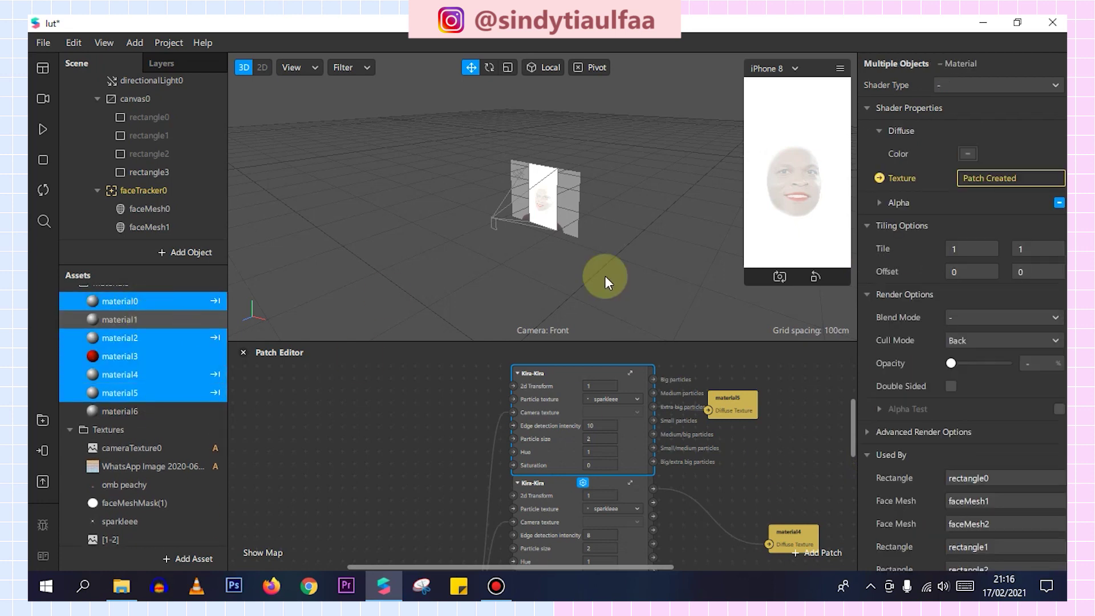
left_click(866, 431)
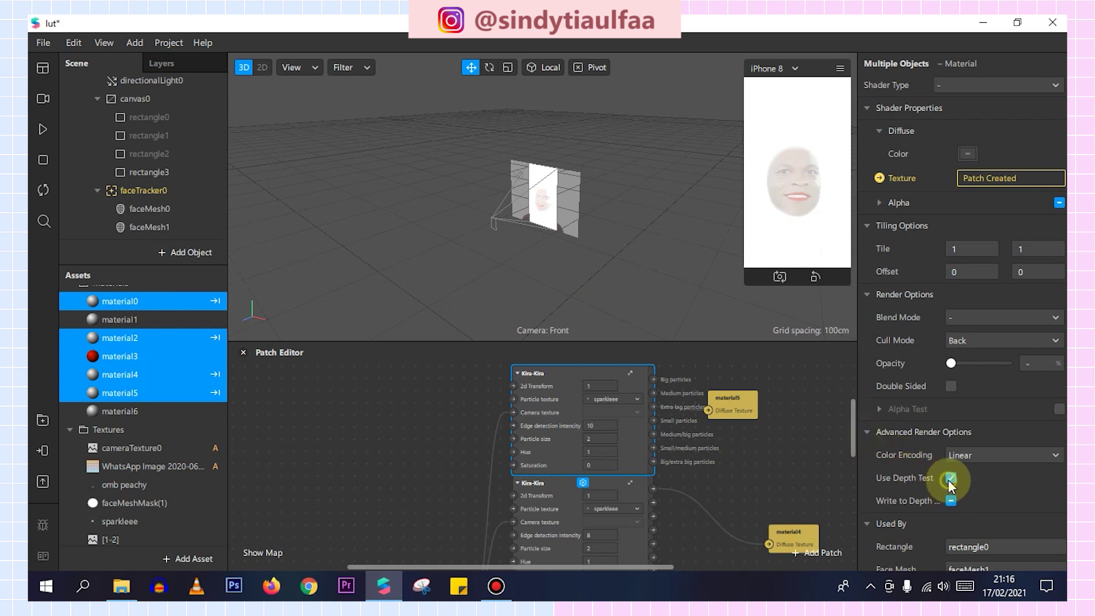
left_click(951, 501)
left_click(951, 501)
left_click(313, 425)
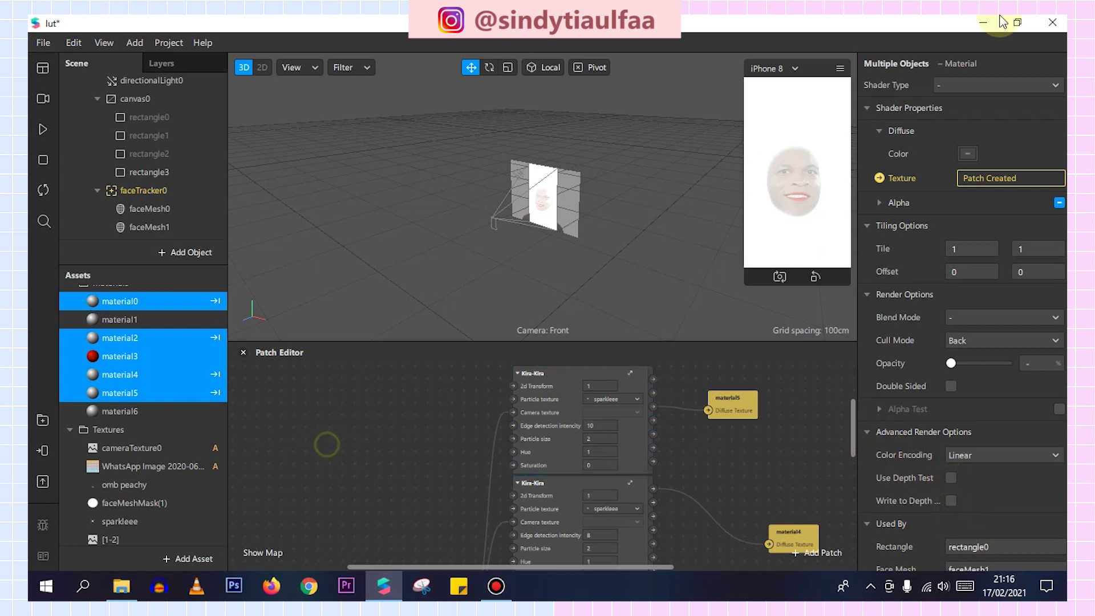
Create a texture patch for material6 in the Patch Editor.
left_click(101, 413)
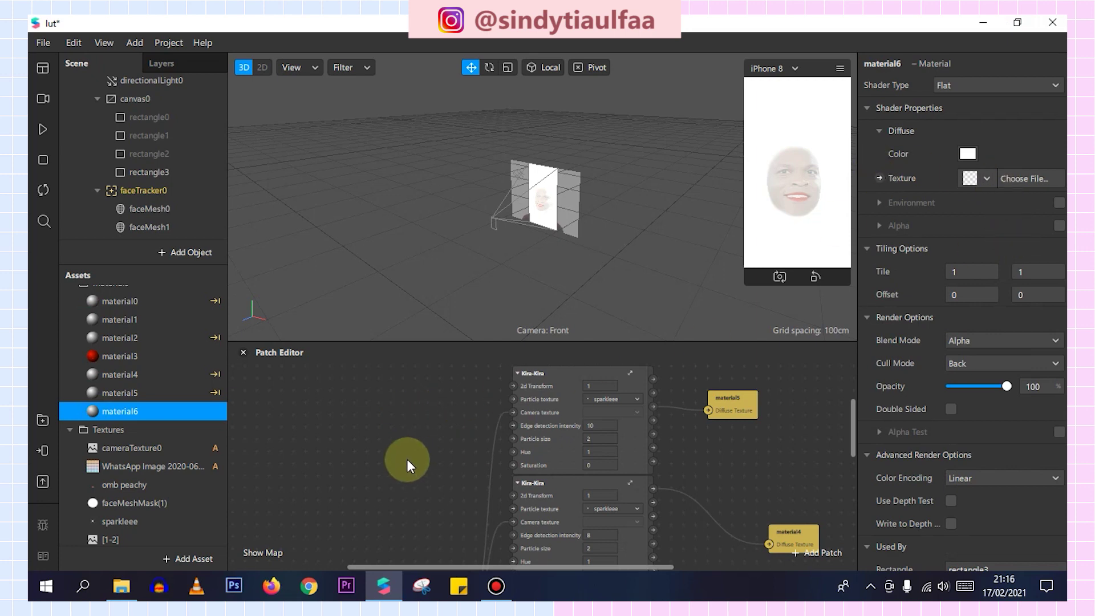
scroll(405, 460, "down", 2)
scroll(406, 460, "down", 1)
scroll(405, 460, "up", 2)
scroll(536, 434, "left", 3)
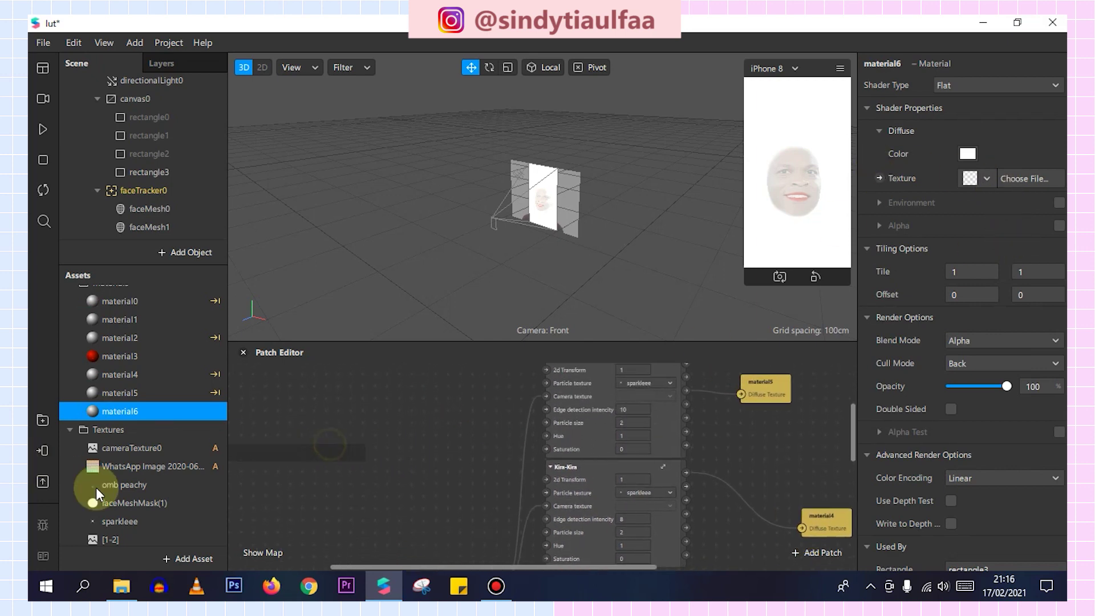
left_click(879, 178)
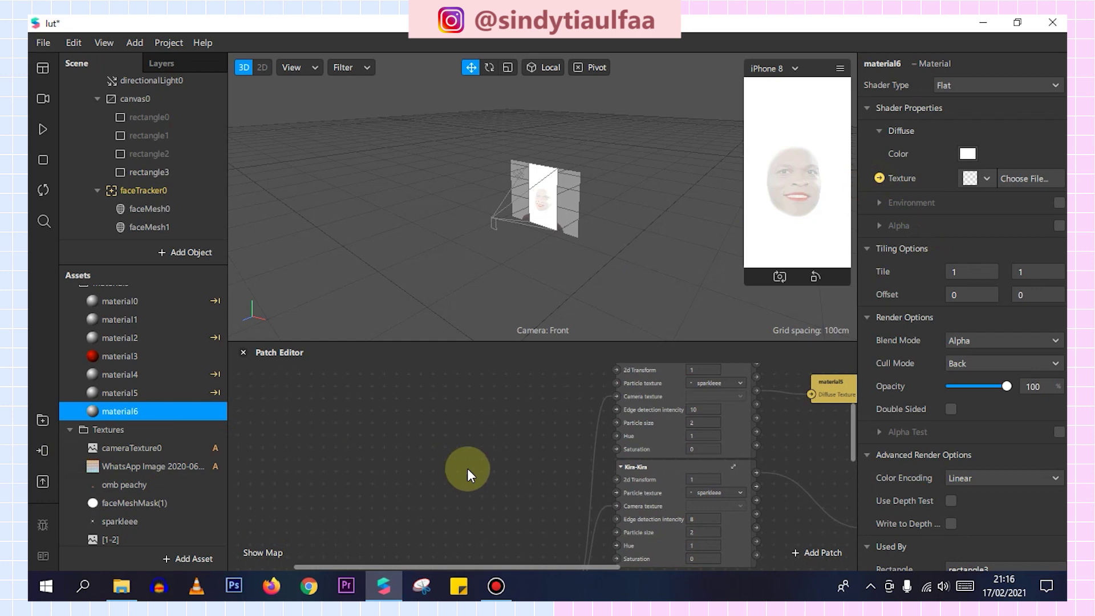
Place the Blur asset beside the material6 node and convert it to a patch group.
scroll(523, 507, "down", 2)
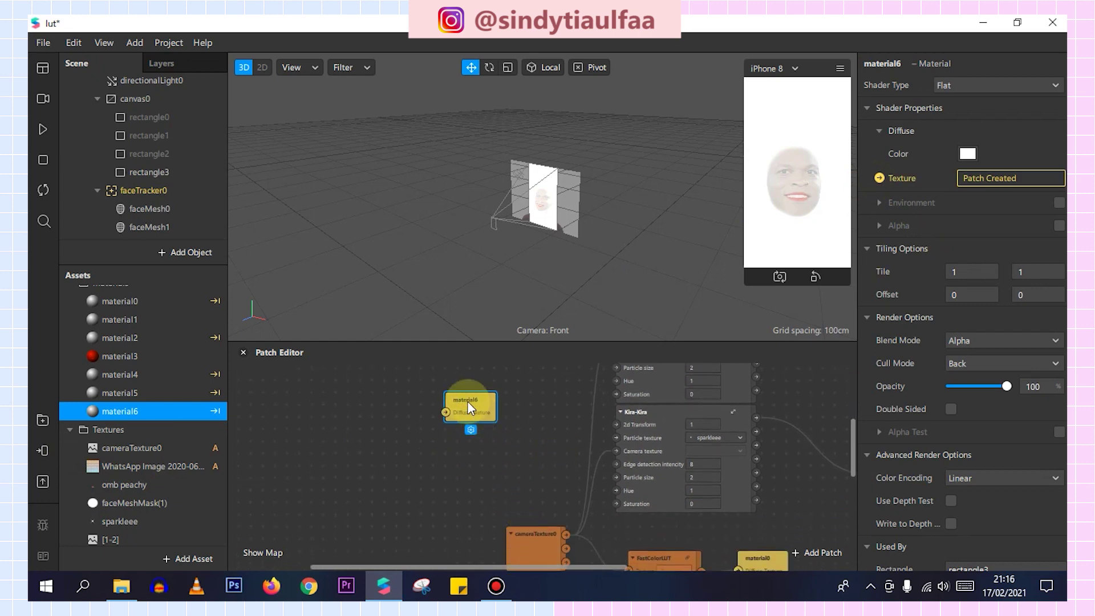
left_click_drag(468, 402, 511, 437)
scroll(159, 495, "down", 1)
scroll(157, 500, "down", 3)
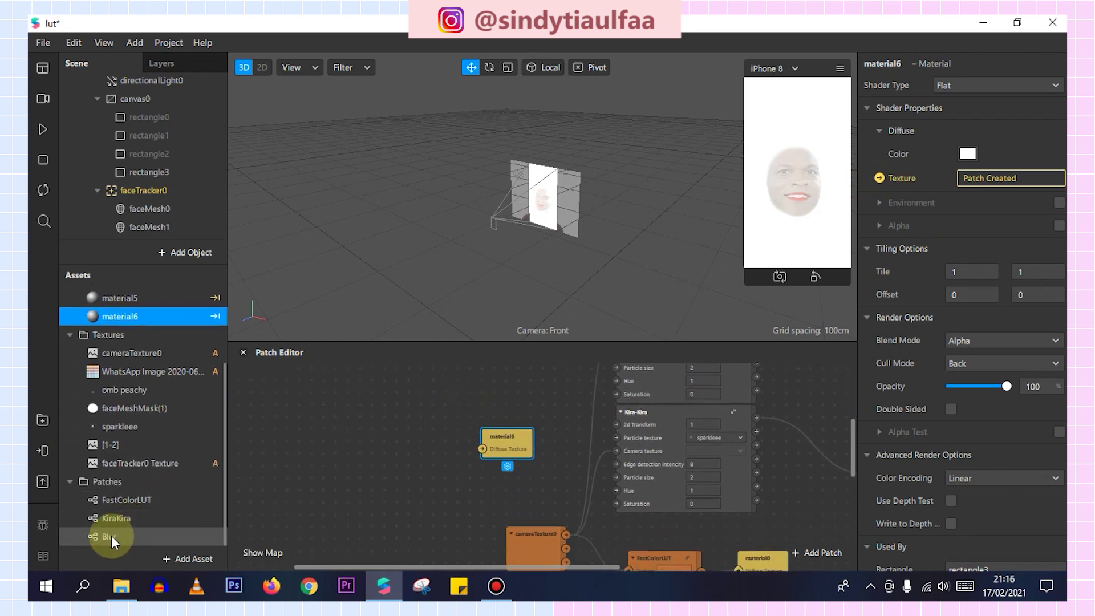
left_click_drag(111, 535, 418, 444)
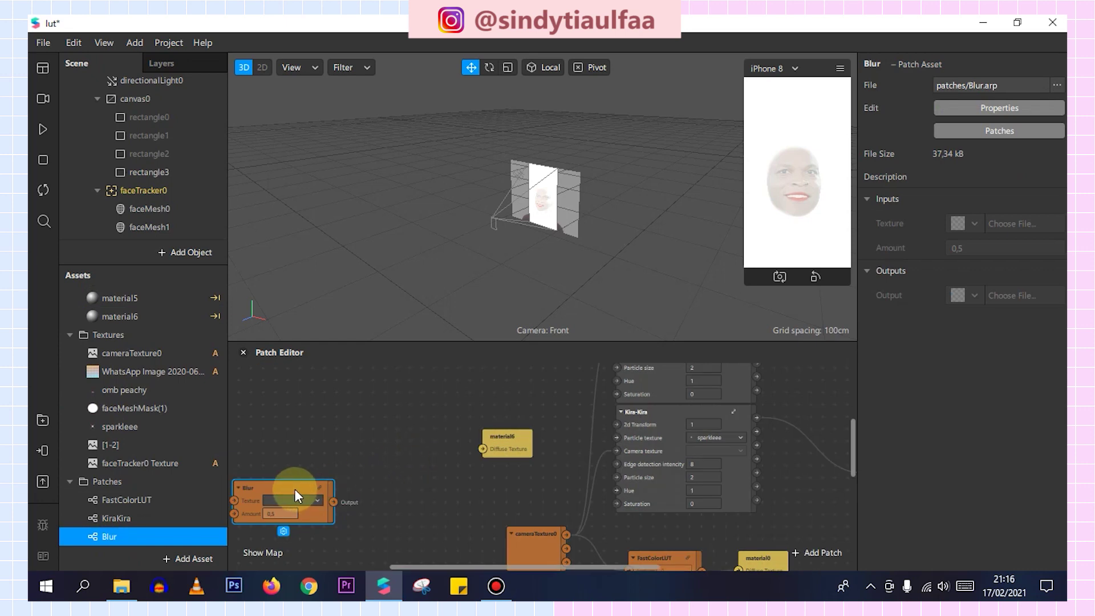
left_click_drag(295, 489, 395, 433)
right_click(395, 433)
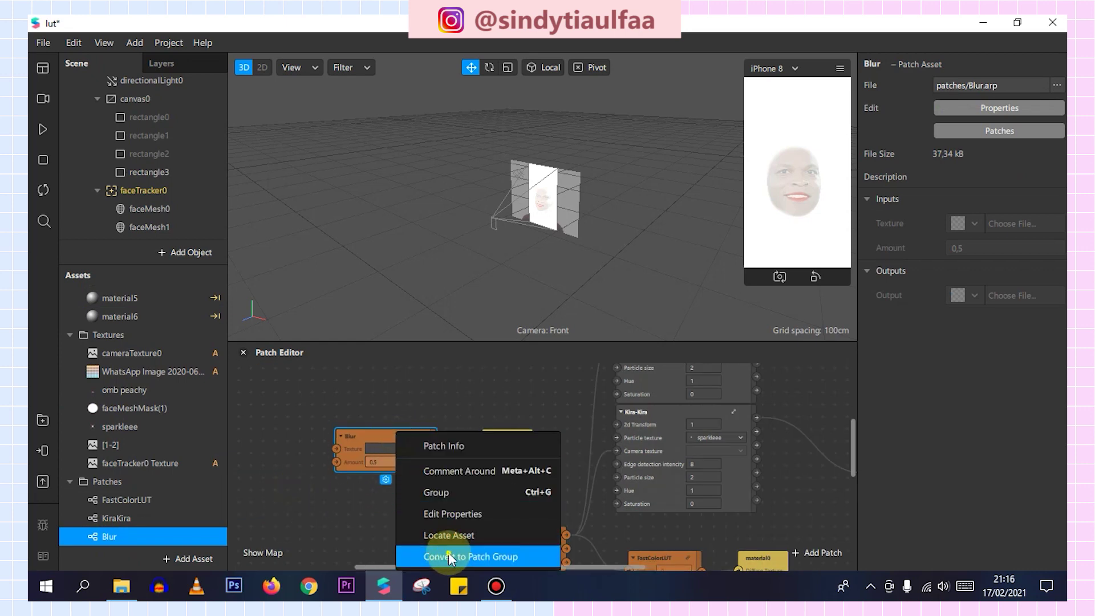
left_click(502, 535)
Wire cameraTexture0 into Blur and Blur's output into material6's texture, enlarging the preview.
left_click_drag(565, 534, 334, 450)
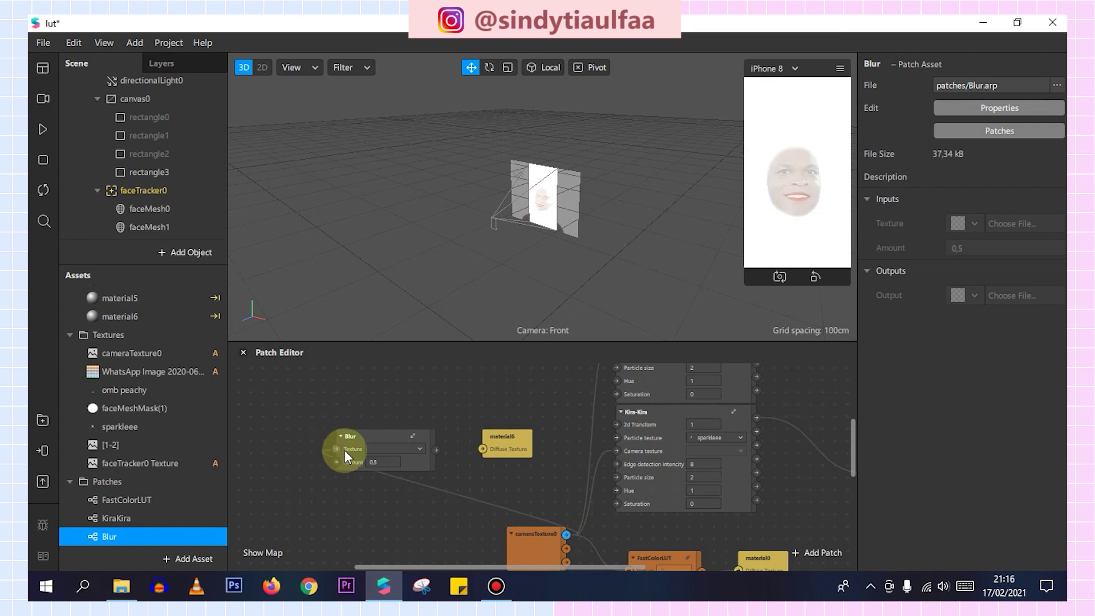
left_click_drag(396, 446, 419, 434)
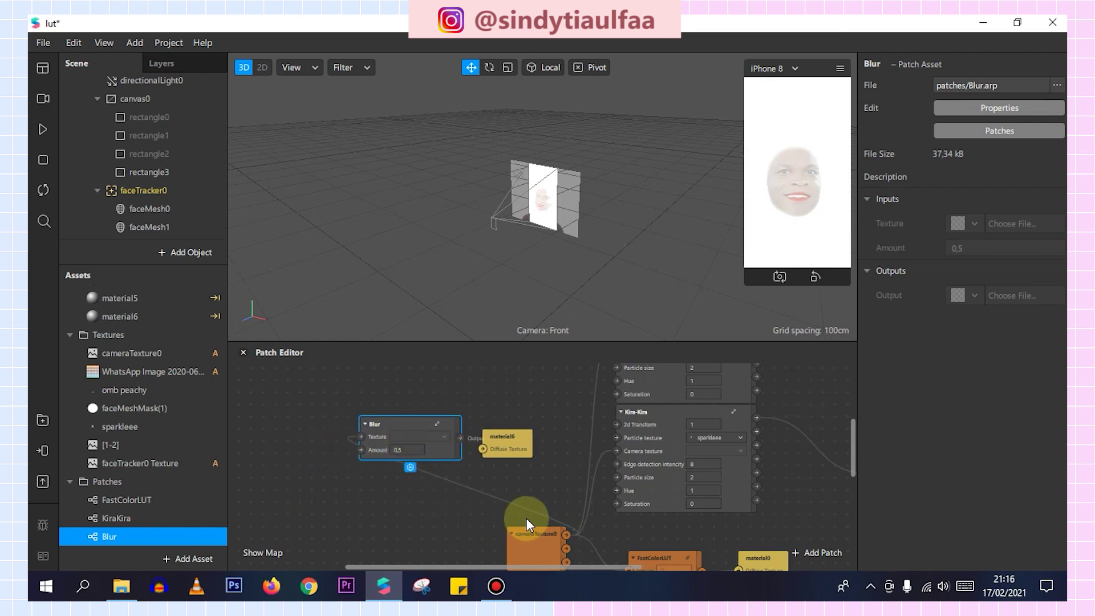
scroll(543, 541, "down", 1)
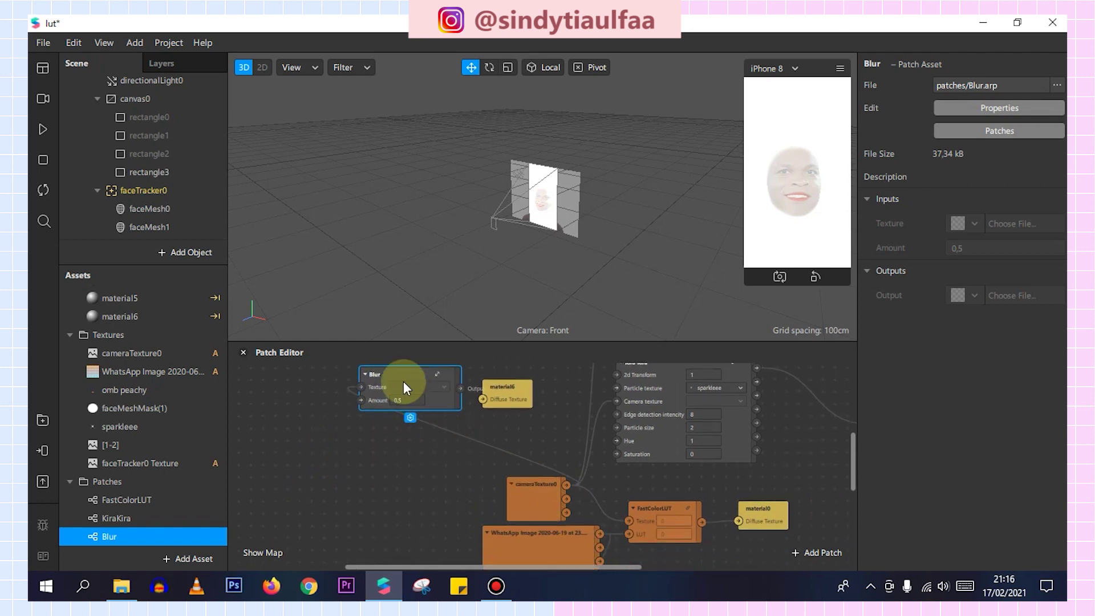
left_click_drag(456, 385, 433, 433)
left_click(452, 399)
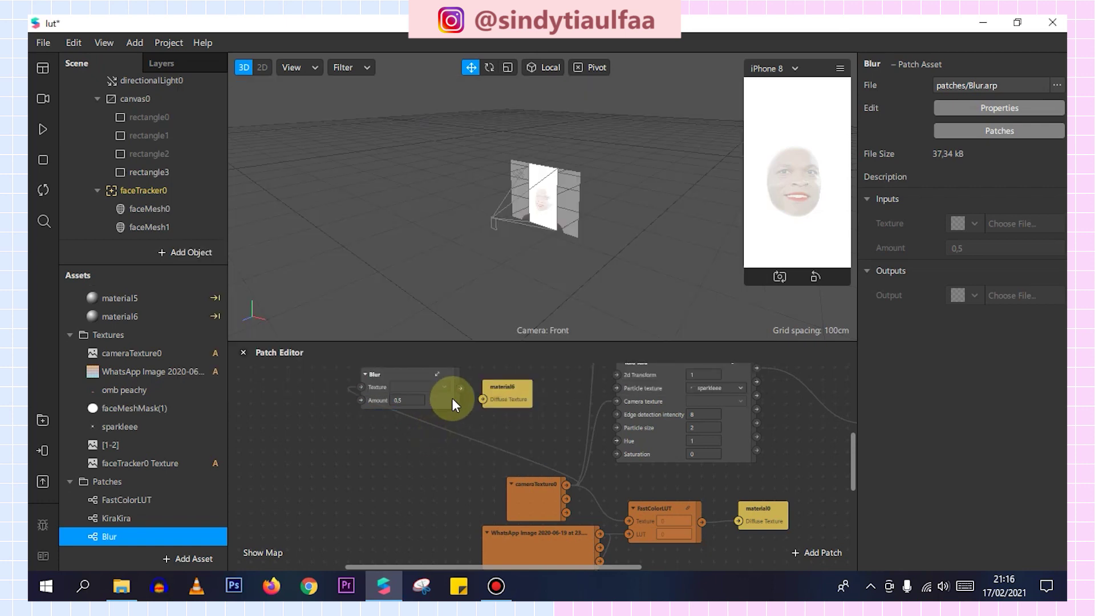
left_click_drag(482, 402, 482, 402)
left_click_drag(731, 298, 561, 399)
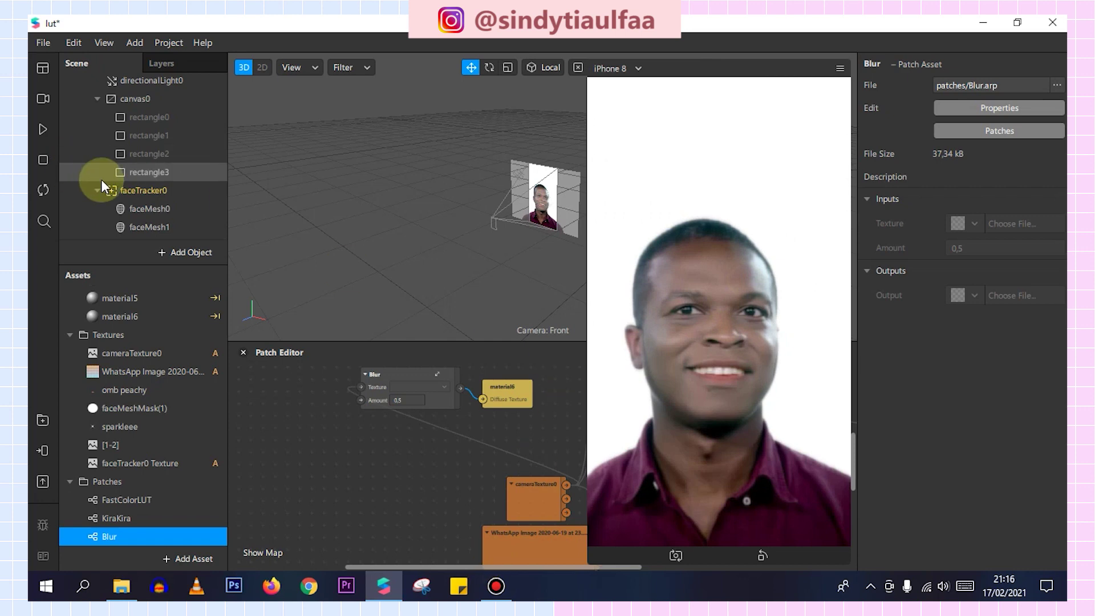
left_click(131, 190)
left_click(951, 131)
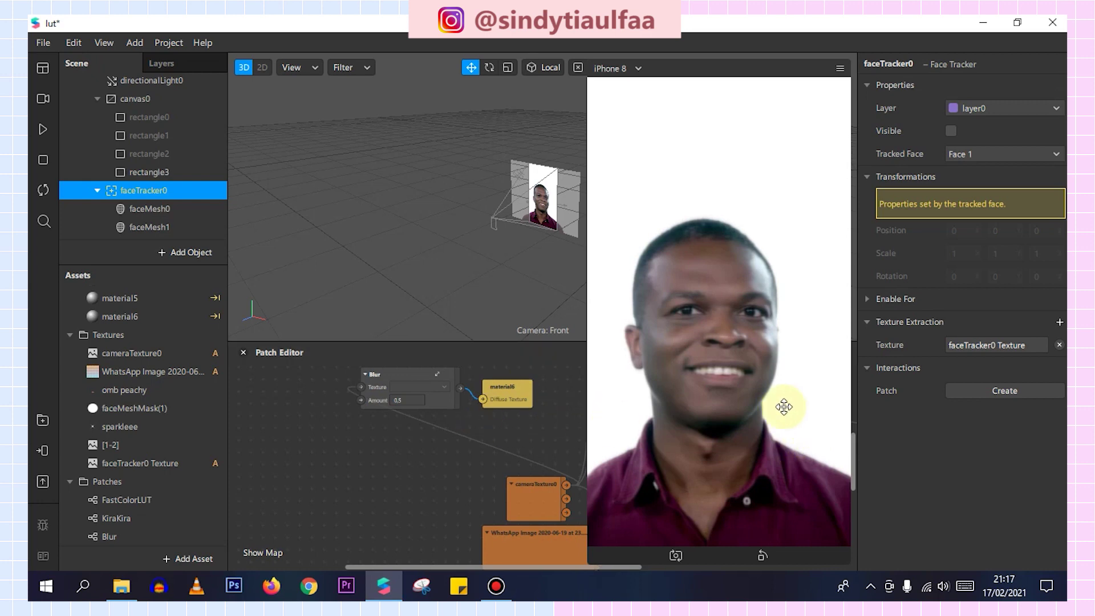
scroll(473, 426, "up", 3)
left_click(388, 407)
type("1")
key("Return")
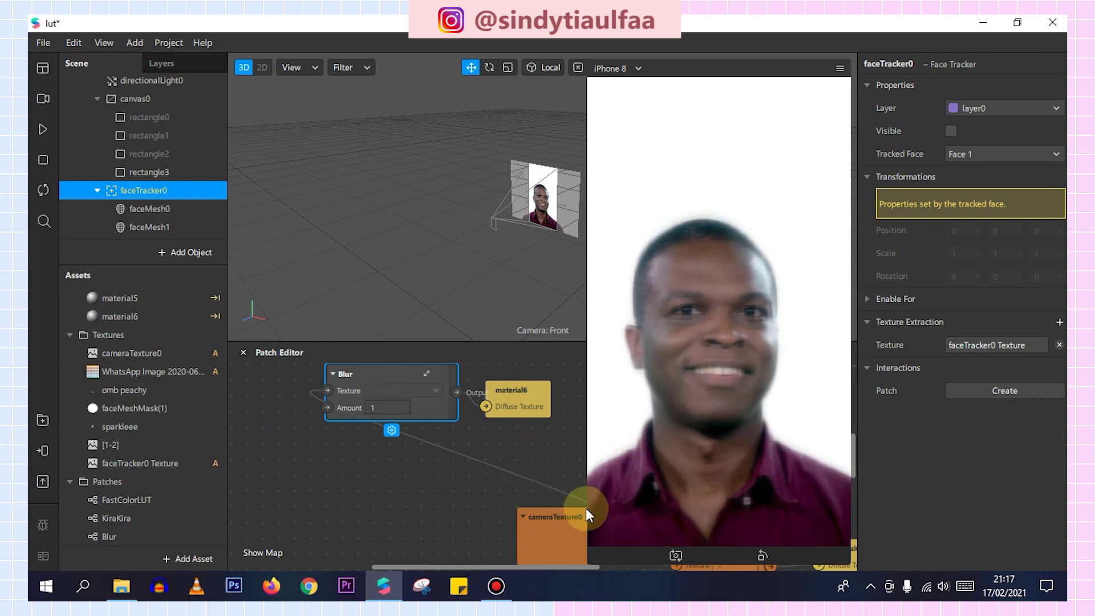
left_click_drag(594, 548, 557, 451)
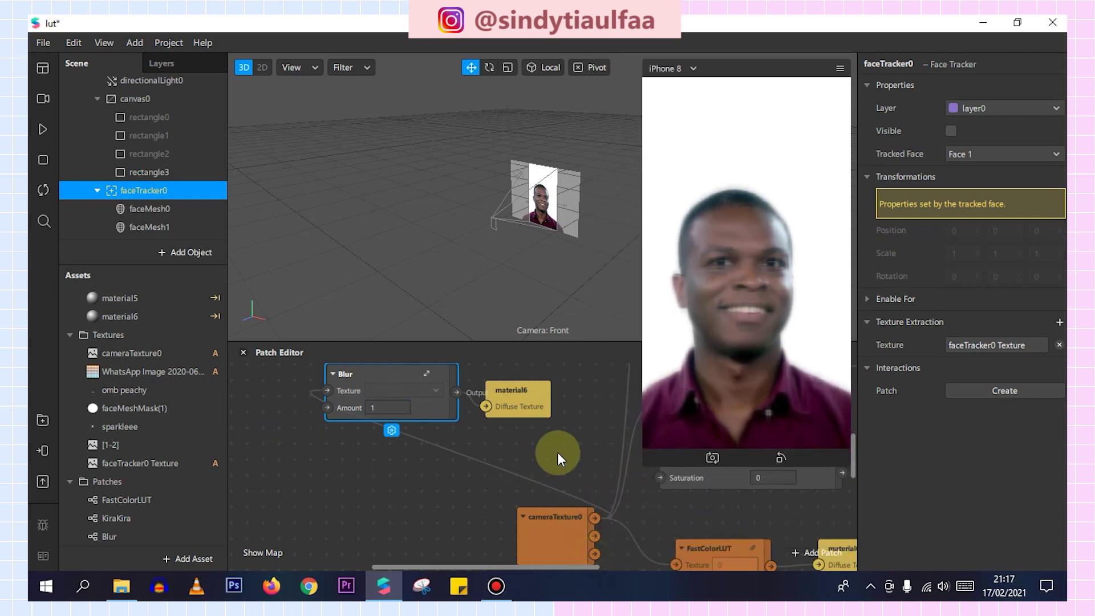
left_click(518, 455)
scroll(508, 456, "down", 5)
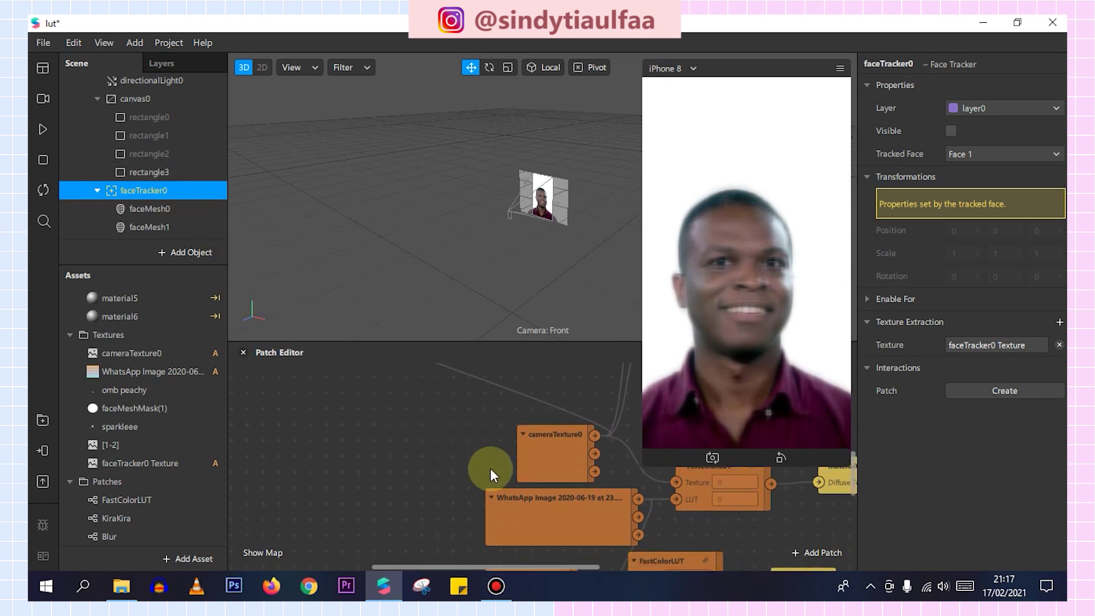
scroll(467, 446, "down", 5)
scroll(487, 481, "down", 3)
scroll(487, 481, "down", 2)
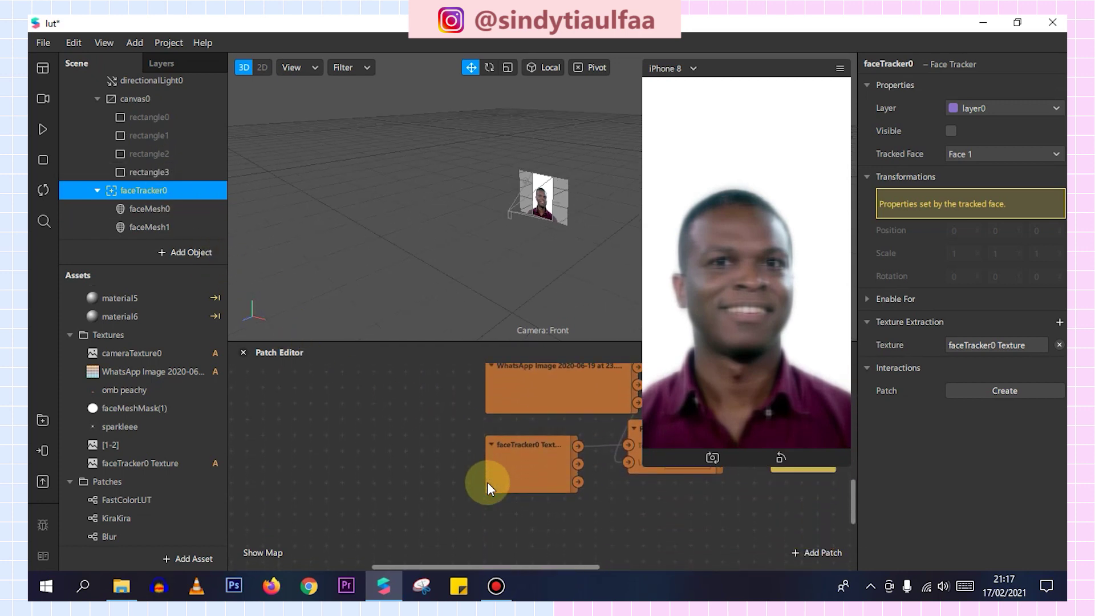
scroll(487, 482, "down", 6)
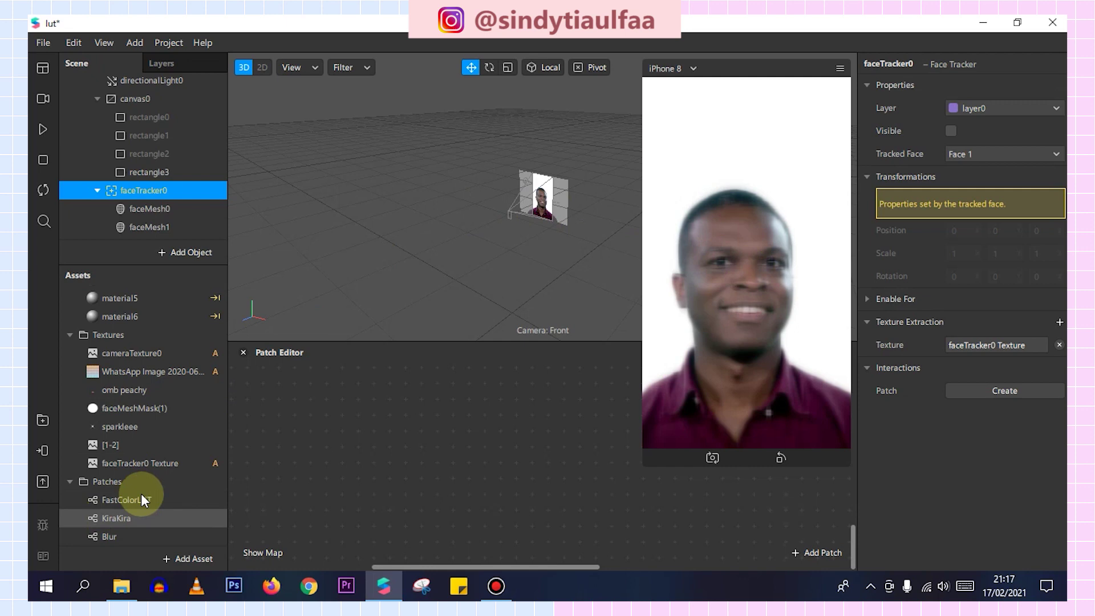
Add an Audio Playback Controller asset to the project.
left_click(176, 553)
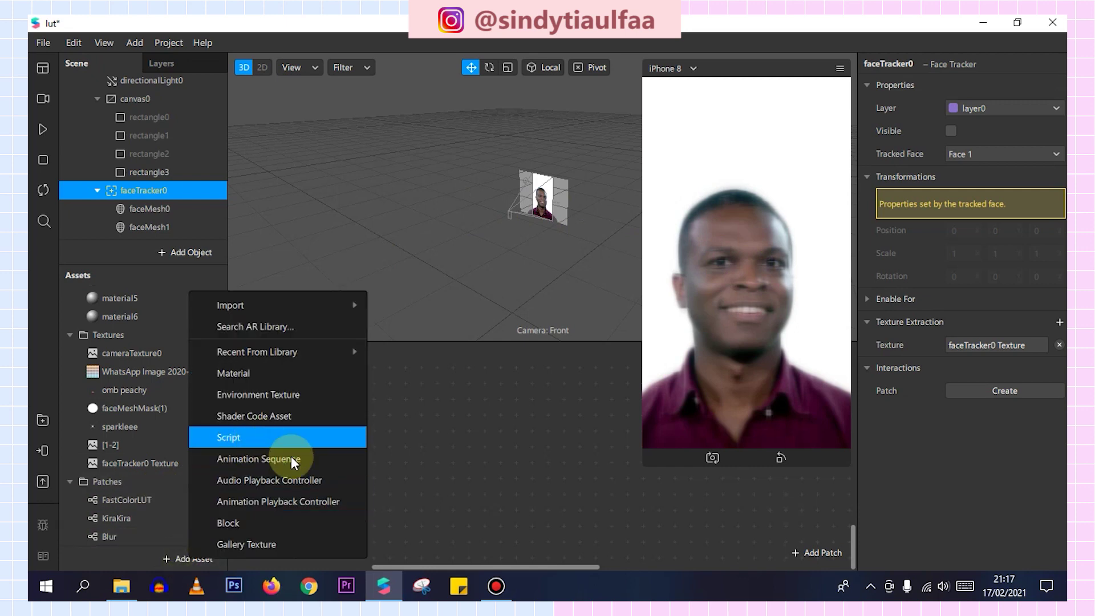
left_click(491, 491)
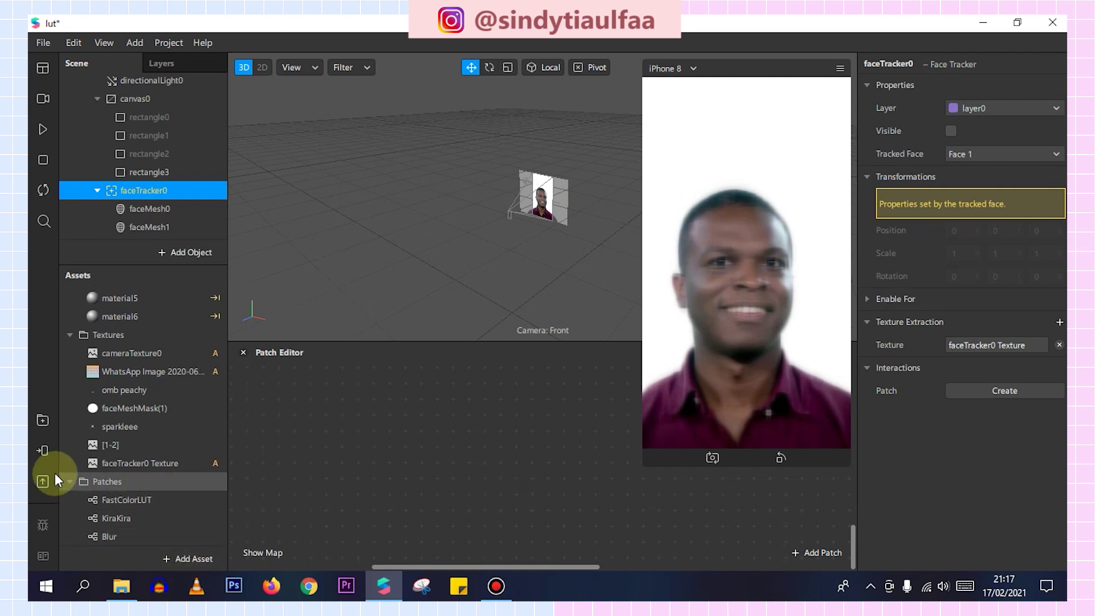
left_click(171, 556)
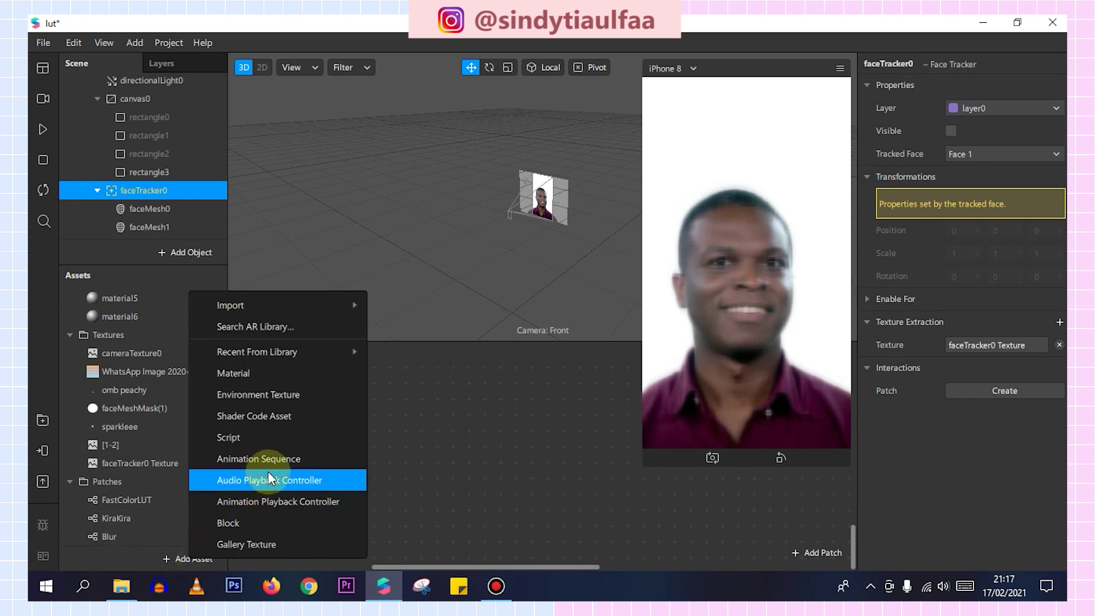
left_click(285, 479)
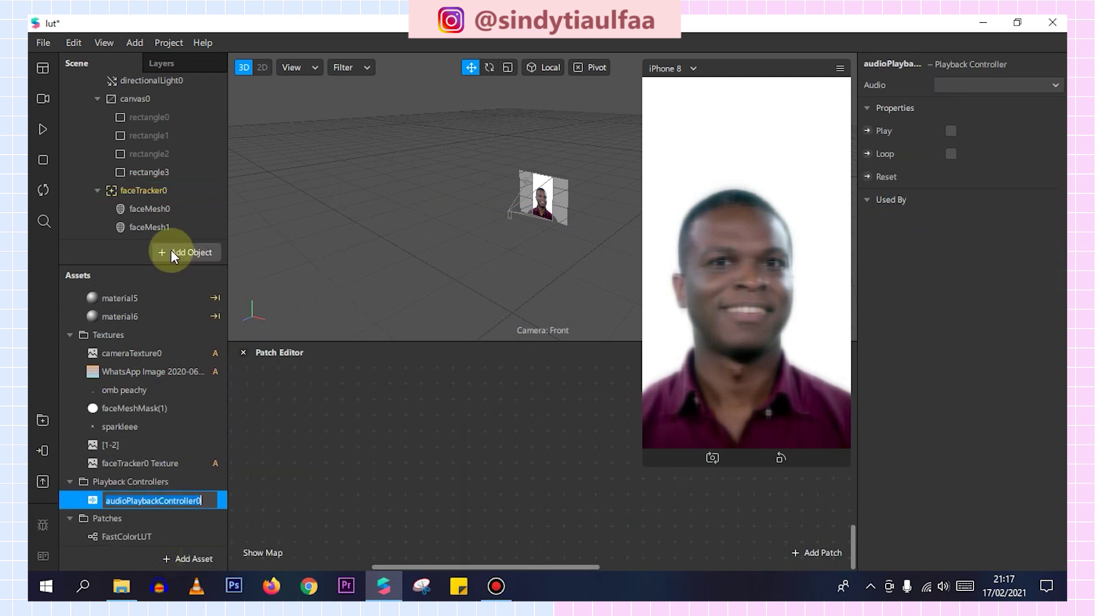
Insert a speaker object into the scene.
left_click(170, 250)
scroll(79, 508, "down", 5)
scroll(77, 505, "up", 1)
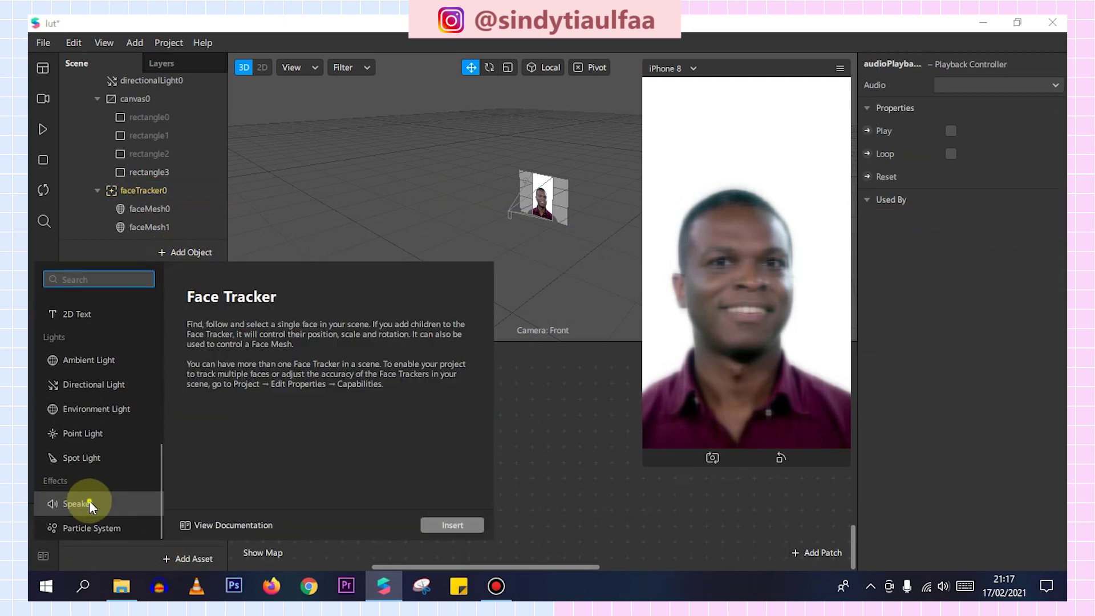
left_click(89, 501)
left_click(439, 520)
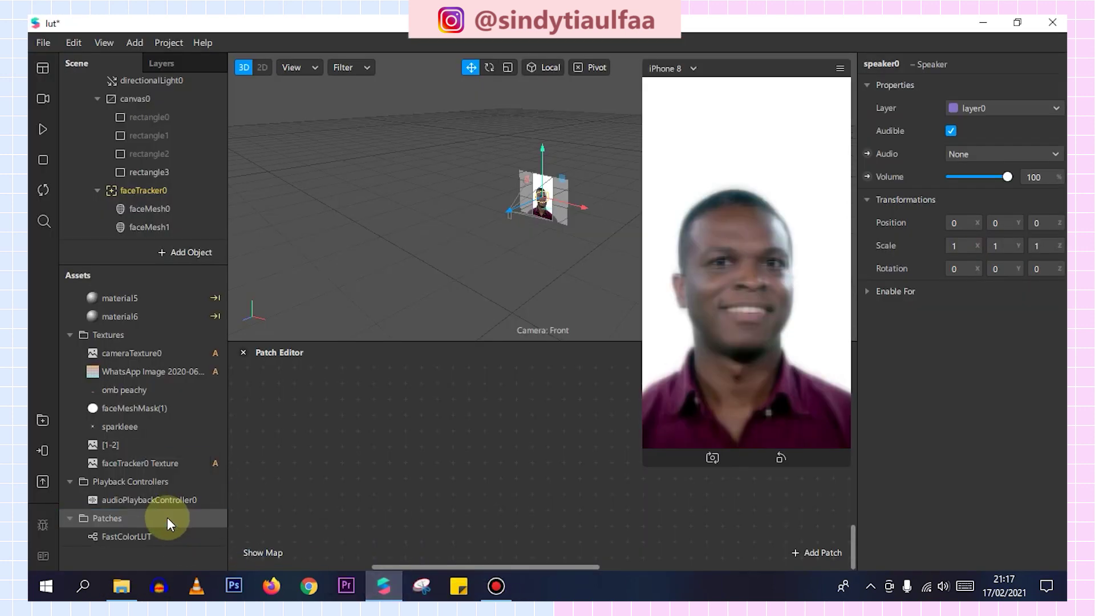
Import the TikTok m4a audio clip, assign it to audioPlaybackController0, and enable Play.
left_click(169, 496)
left_click(163, 535)
left_click(1004, 83)
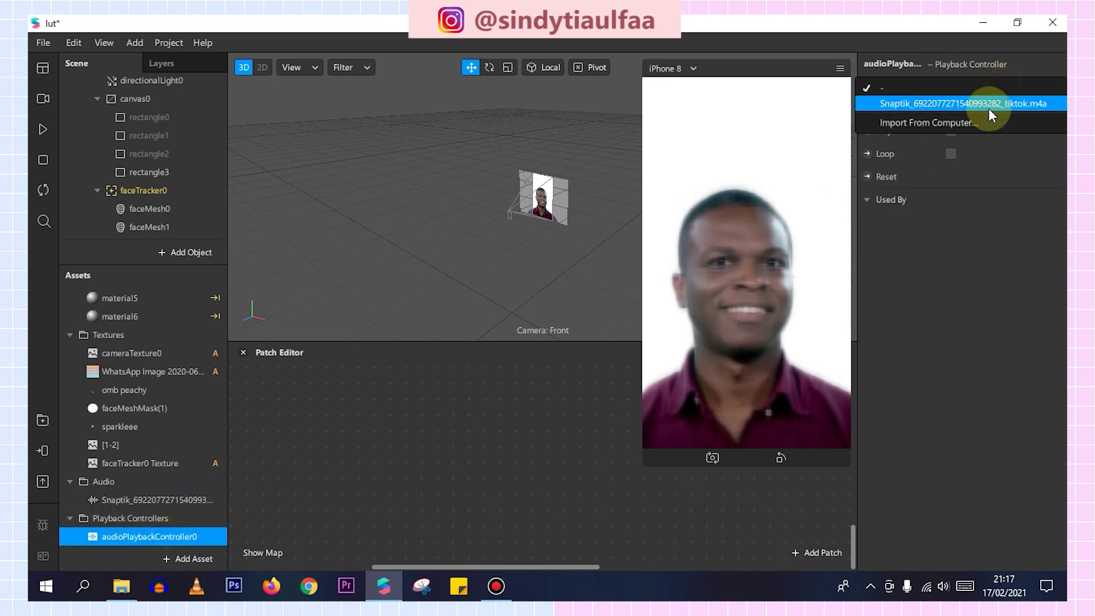
left_click(977, 104)
left_click(951, 131)
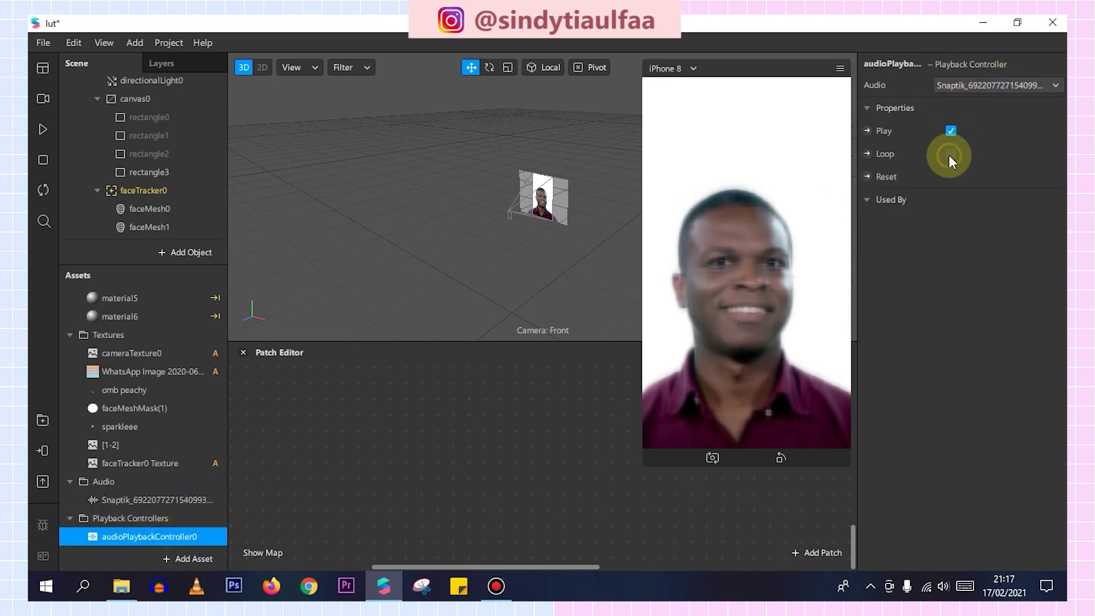
Set speaker0's audio to audioPlaybackController0 and run the preview to hear it.
scroll(154, 188, "down", 3)
left_click(150, 212)
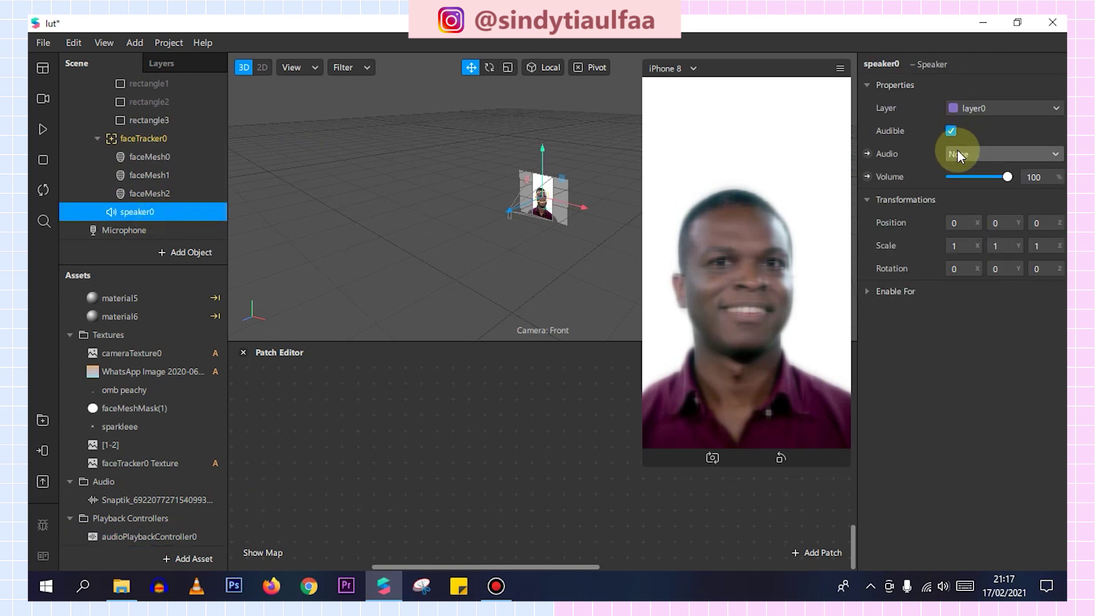
left_click(958, 154)
left_click(972, 201)
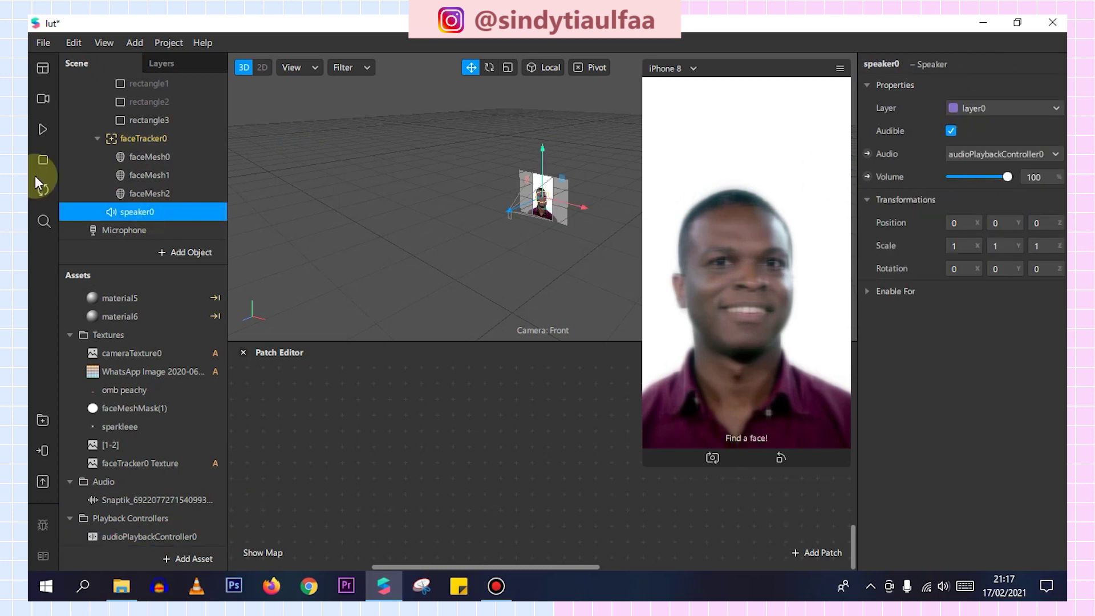
left_click(42, 131)
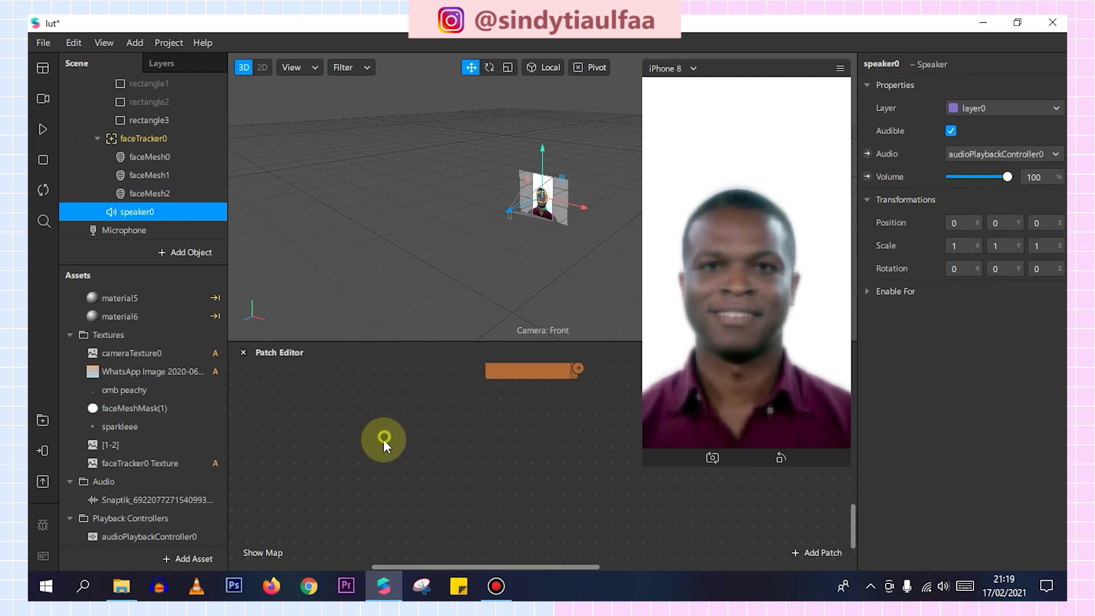
Drag the scene's Camera into the Patch Editor as a Camera patch.
left_click_drag(643, 462, 723, 463)
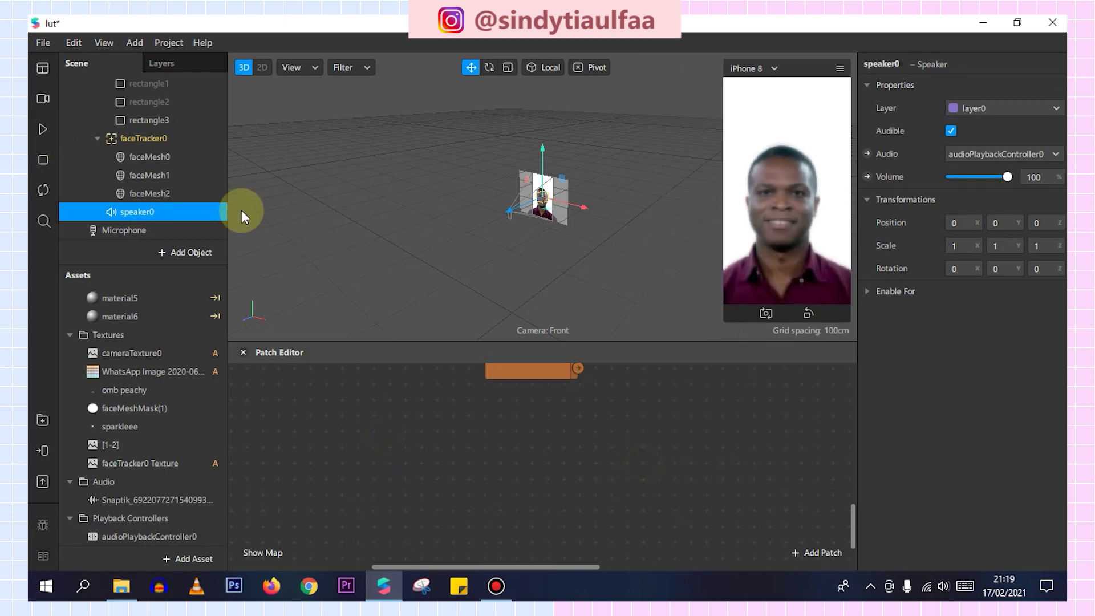
scroll(66, 98, "up", 3)
scroll(118, 135, "up", 2)
left_click(111, 102)
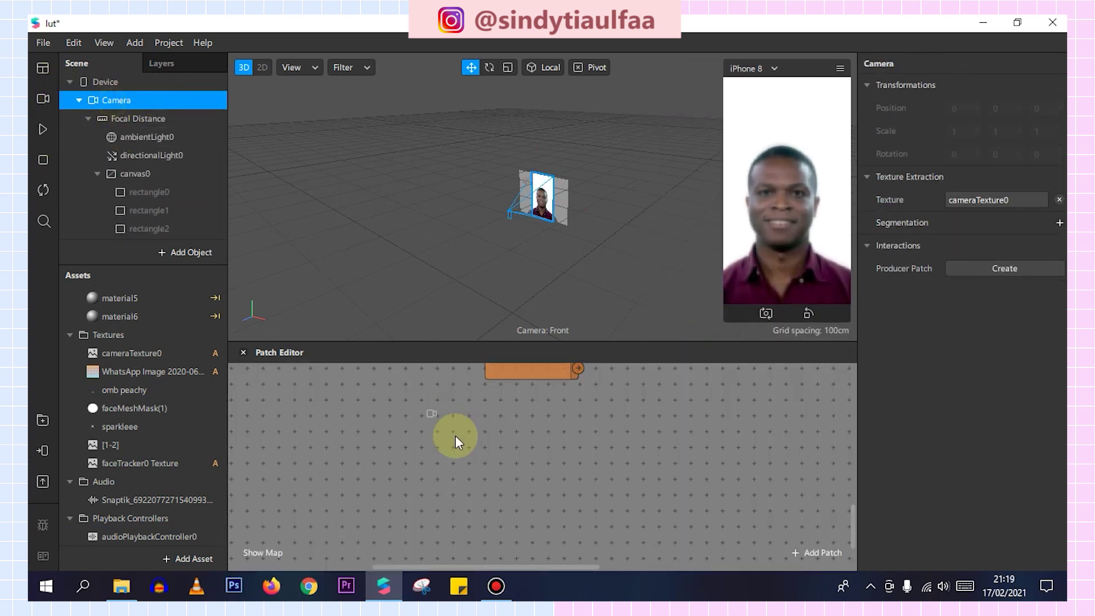
left_click_drag(111, 101, 405, 480)
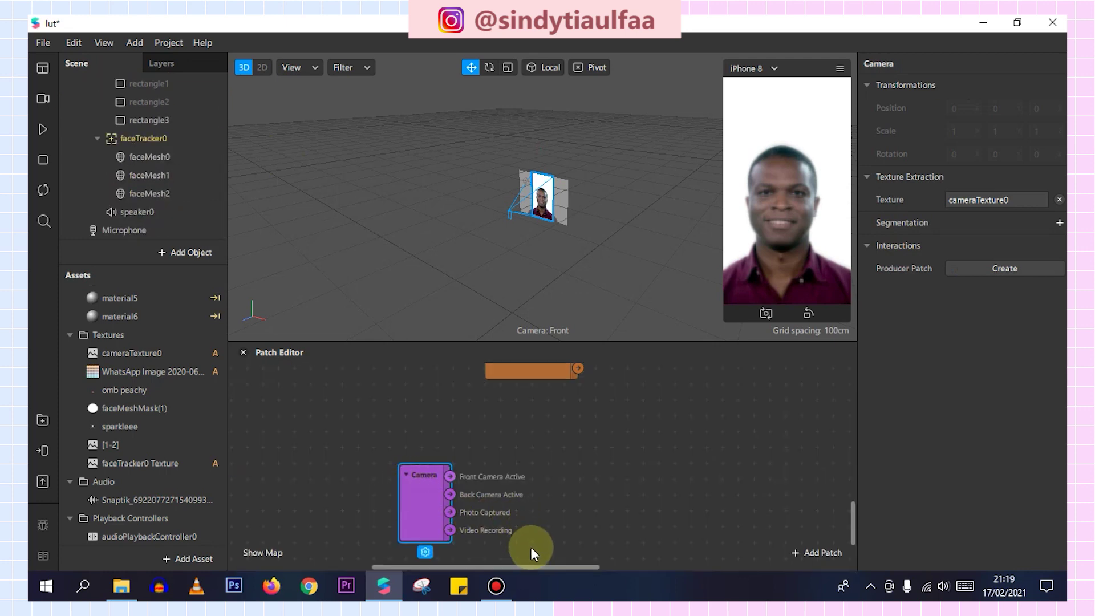
scroll(545, 518, "down", 2)
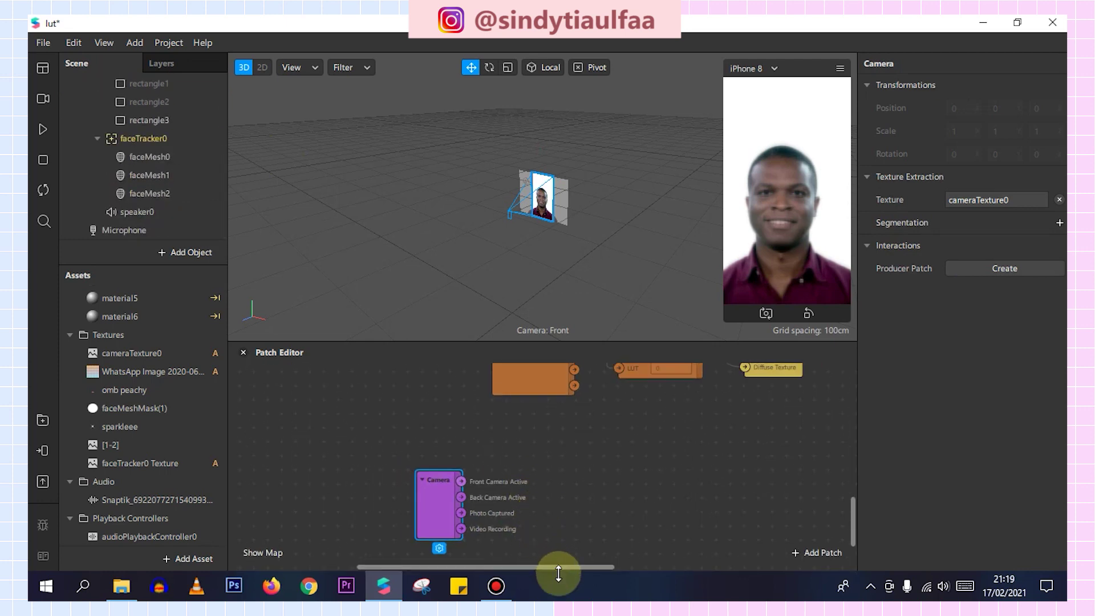
scroll(562, 551, "right", 2)
scroll(542, 502, "down", 2)
left_click(526, 476)
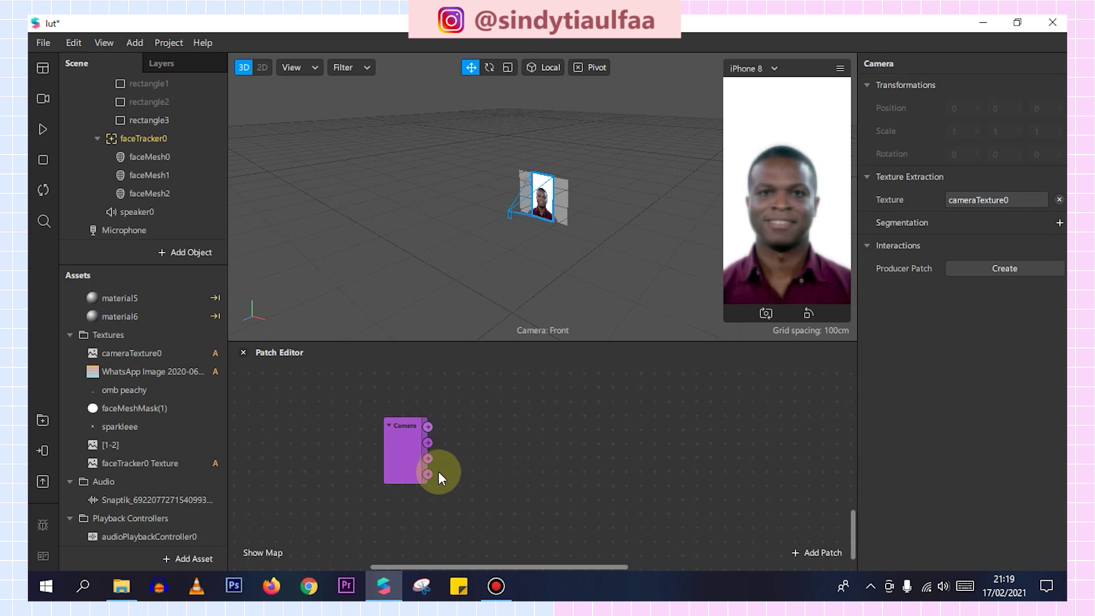
Wire the Camera output into a new Delay patch placed beside it.
left_click_drag(430, 475, 477, 477)
type("del")
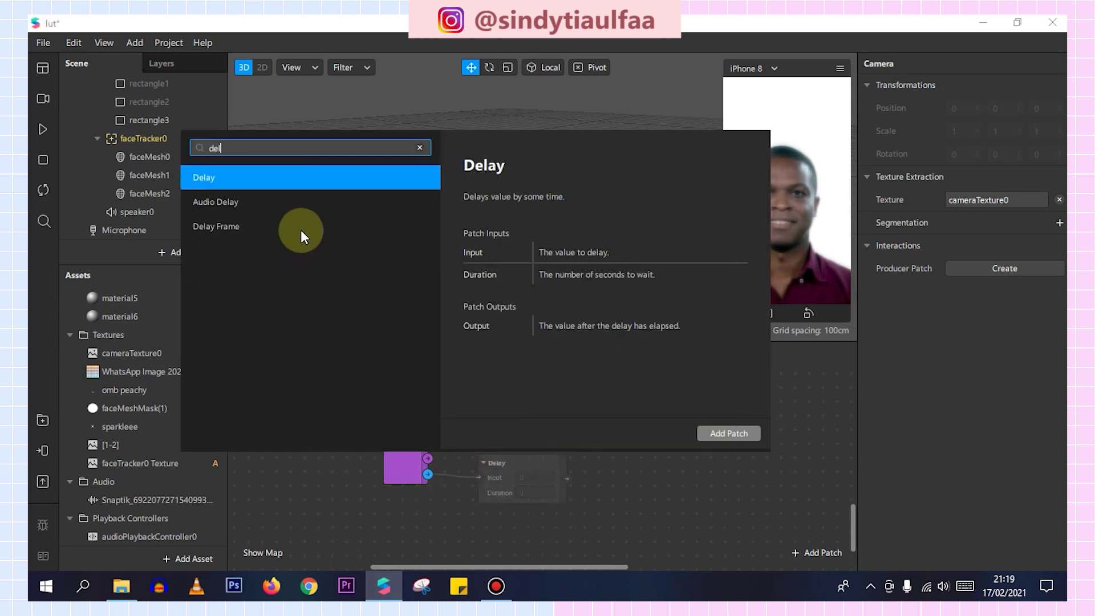
key("Return")
left_click_drag(512, 470, 506, 405)
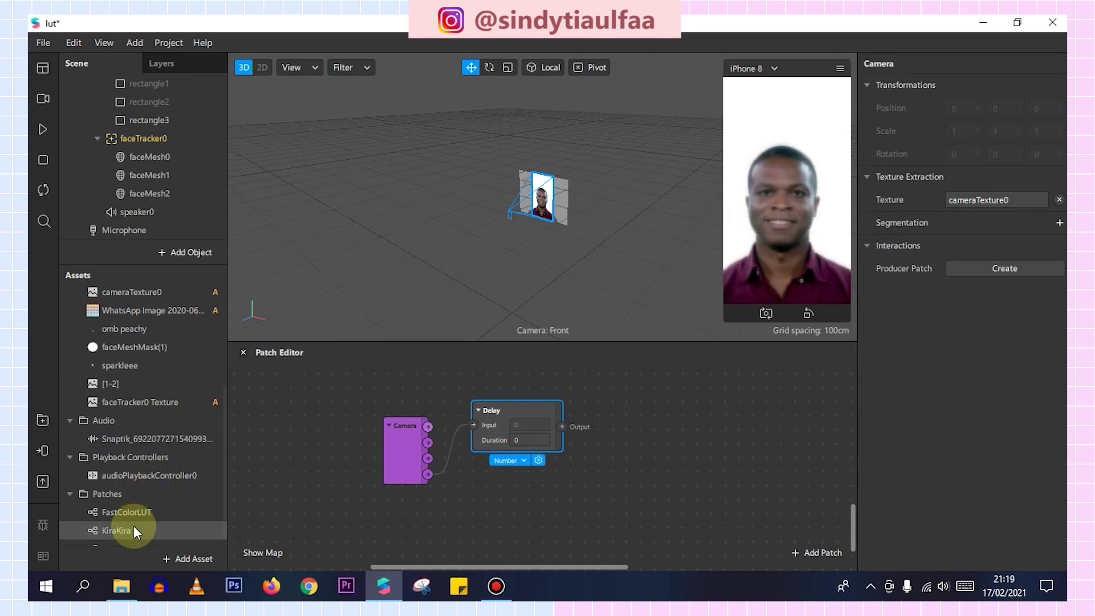
Preview the imported audio clip's timing and set the Delay Duration to 4.
left_click(125, 428)
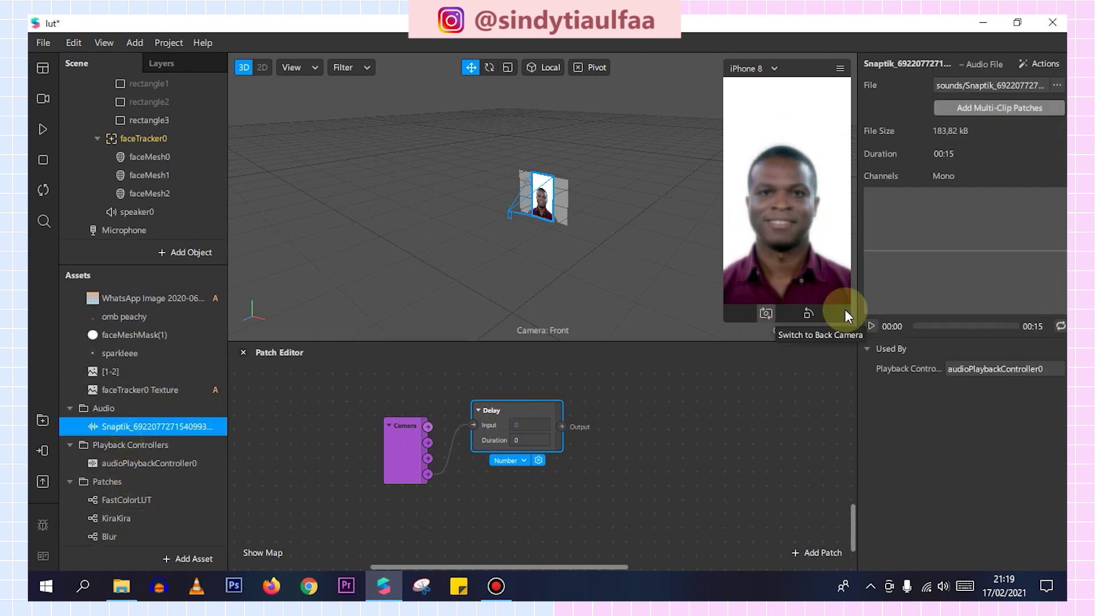
left_click(871, 327)
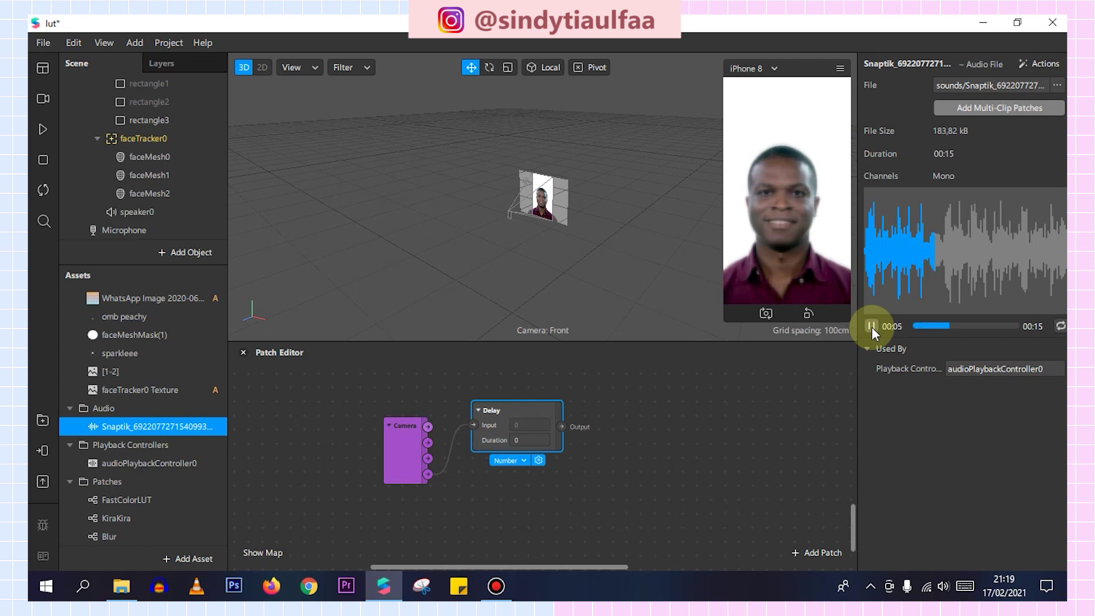
left_click(871, 327)
left_click(523, 440)
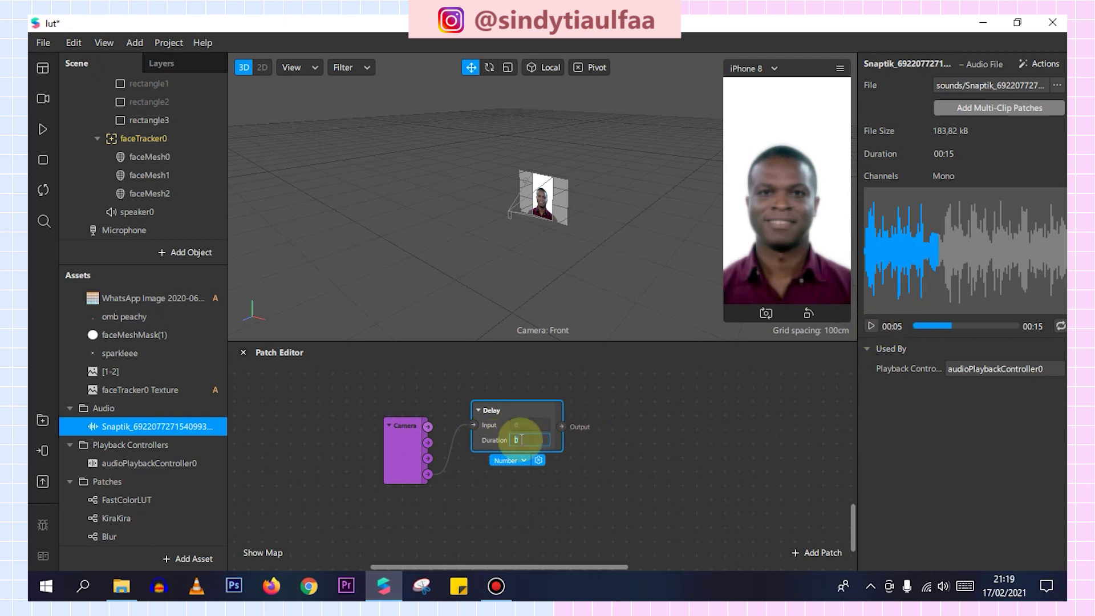
type("4")
left_click(636, 429)
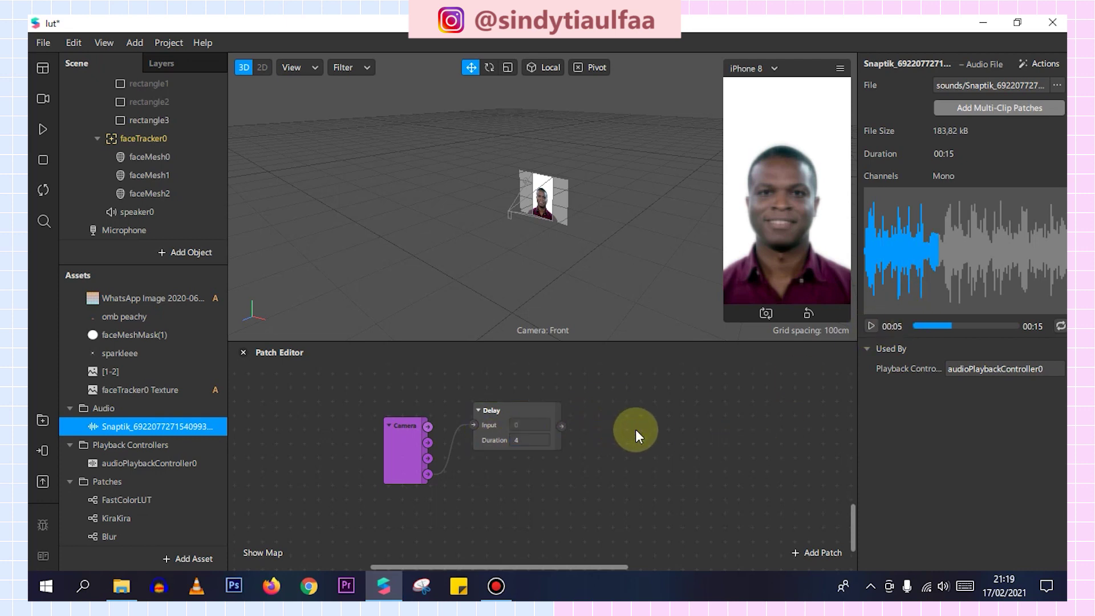
Move the Camera and Delay patches together toward the lower left.
scroll(635, 429, "up", 3)
left_click_drag(407, 499, 314, 526)
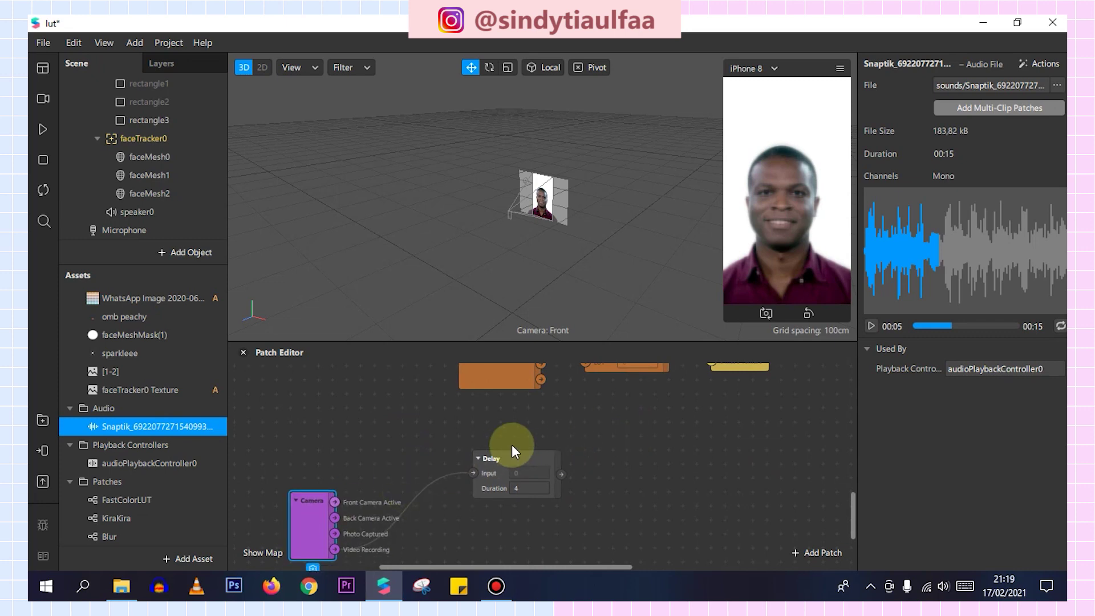
left_click_drag(510, 456, 468, 512)
left_click(658, 464)
scroll(639, 459, "down", 2)
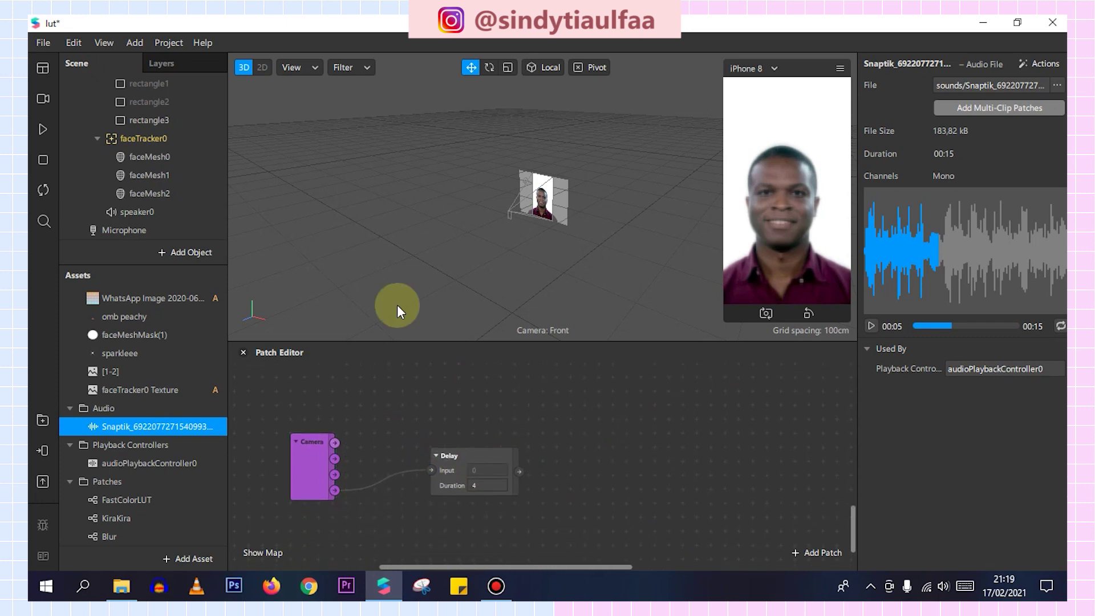
scroll(169, 161, "up", 2)
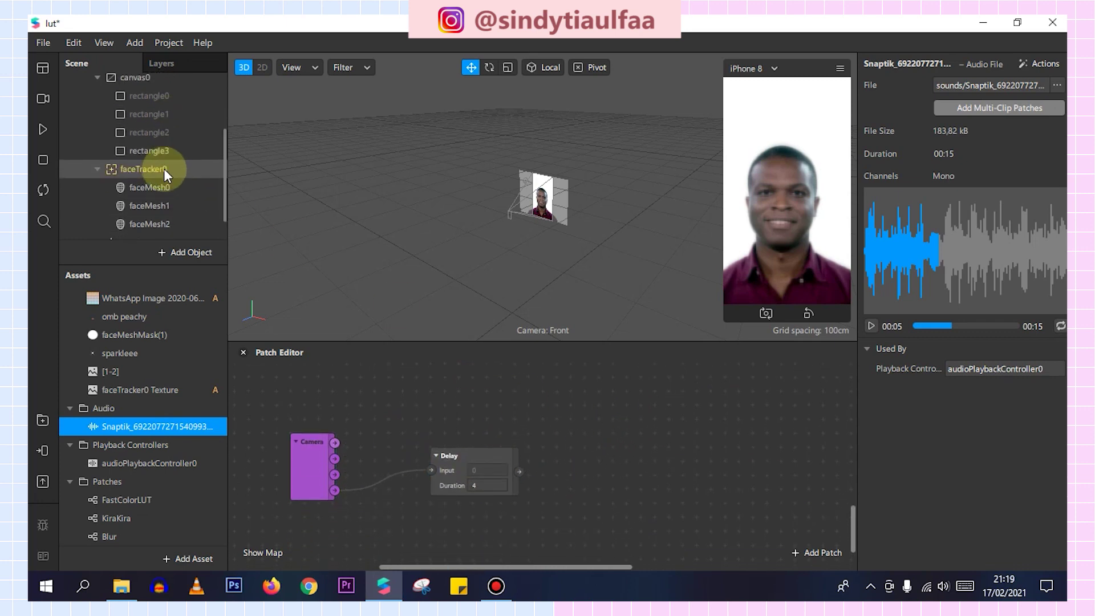
Hide rectangle3 under faceTracker0.
scroll(165, 162, "down", 1)
left_click(163, 168)
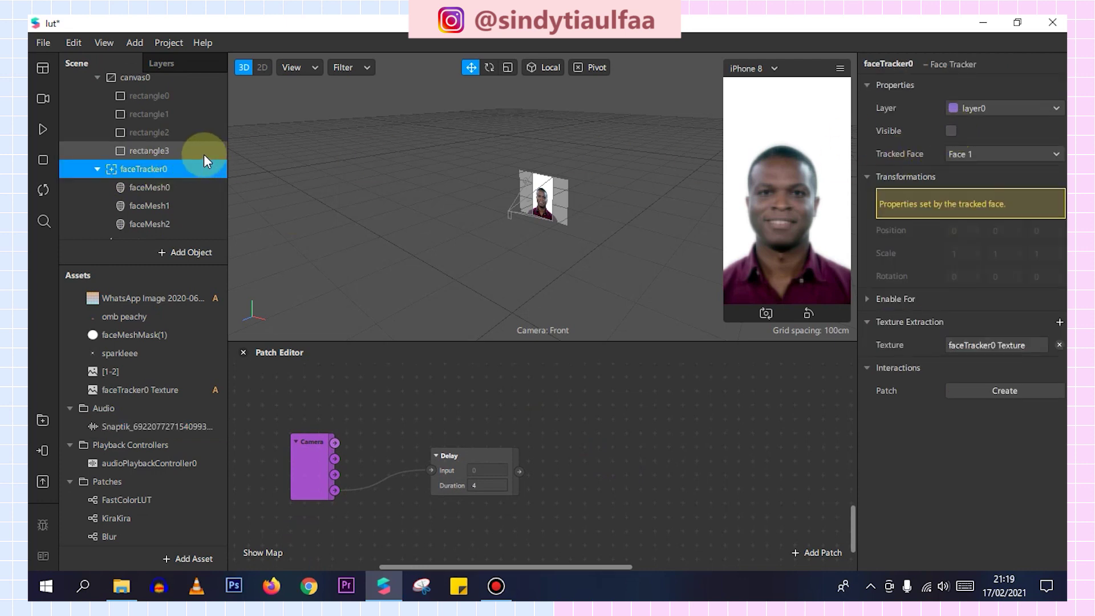
left_click(204, 151)
left_click(951, 153)
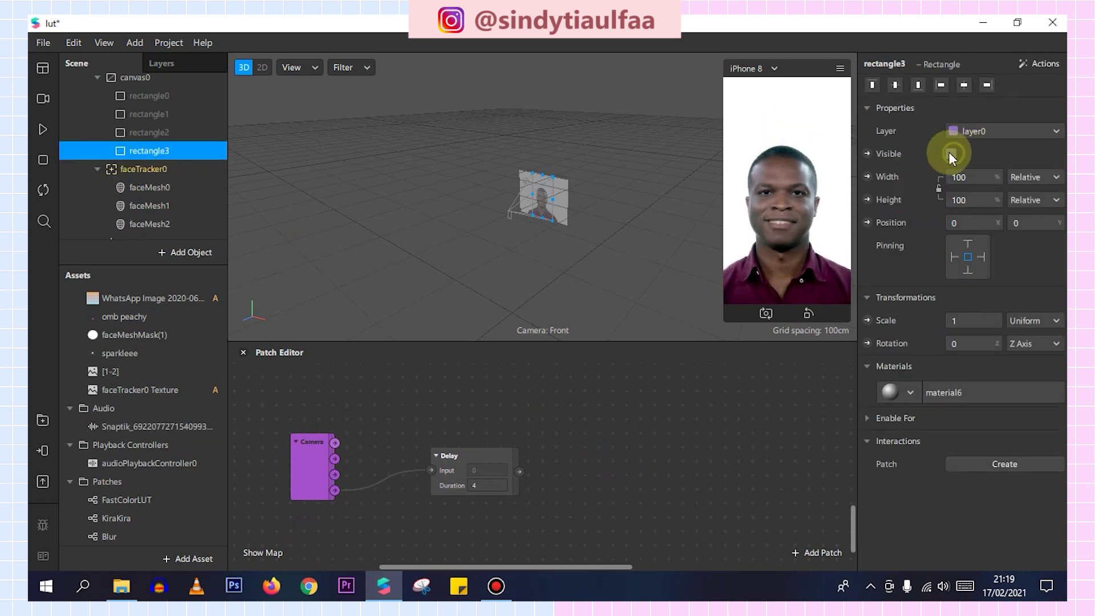
left_click(145, 169)
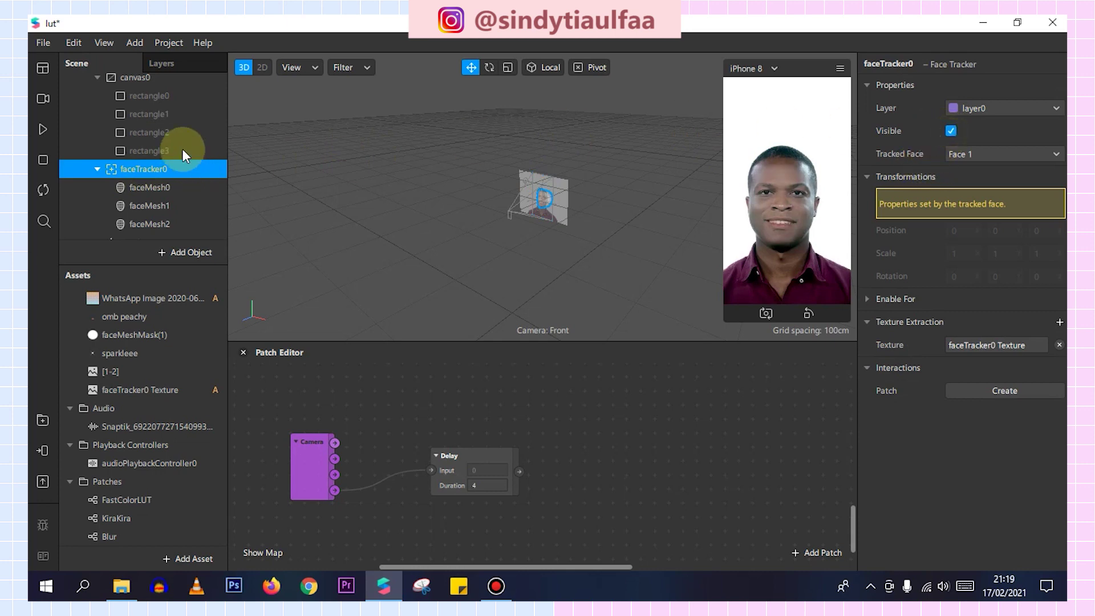
Make rectangle0–2 visible and wire the Delay output into each one's Visible patch.
left_click(172, 134)
left_click(188, 95, "shift")
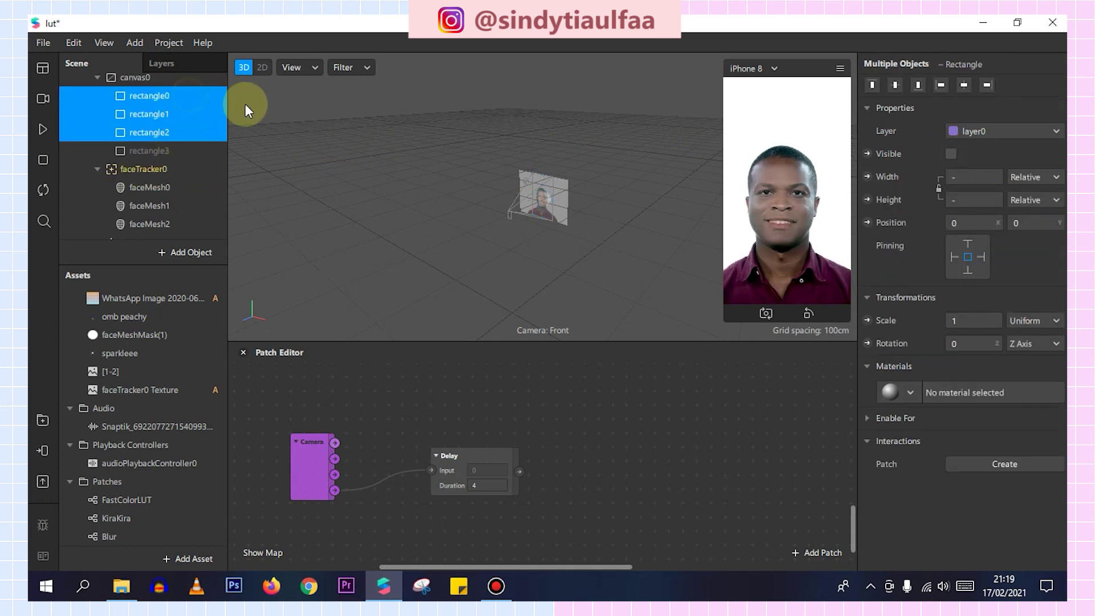
left_click(952, 151)
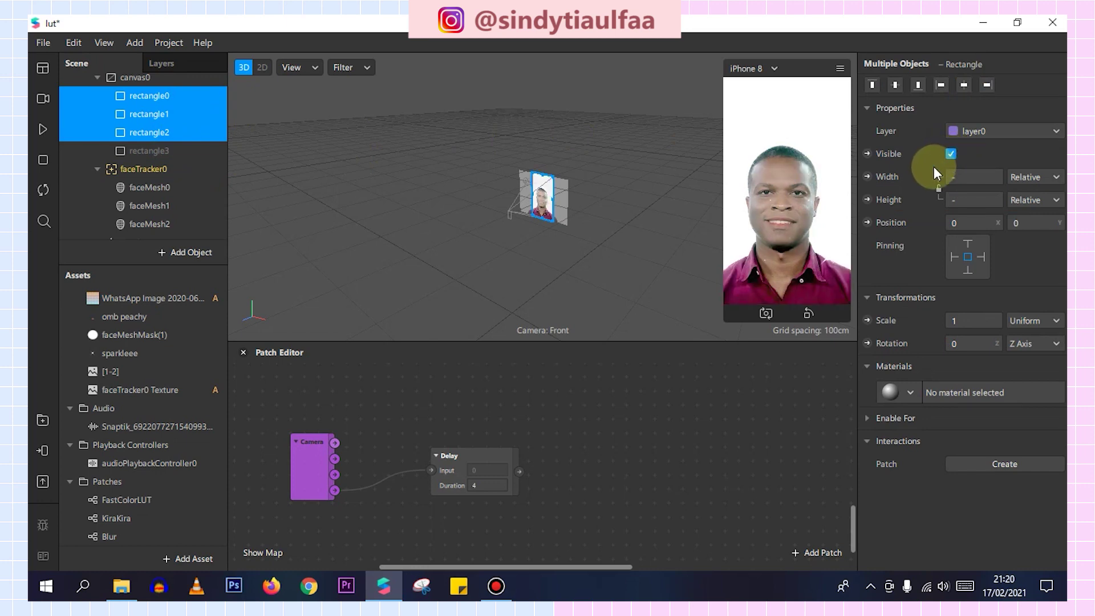
left_click(864, 153)
left_click_drag(563, 485, 644, 422)
left_click_drag(579, 465, 656, 456)
left_click_drag(577, 478, 687, 456)
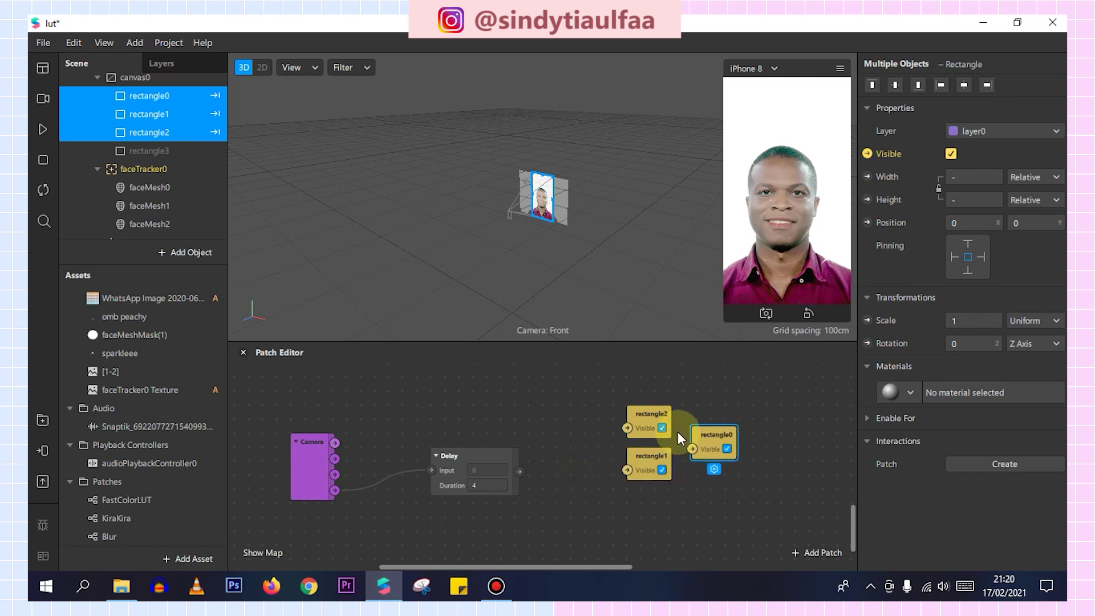
left_click_drag(519, 471, 627, 428)
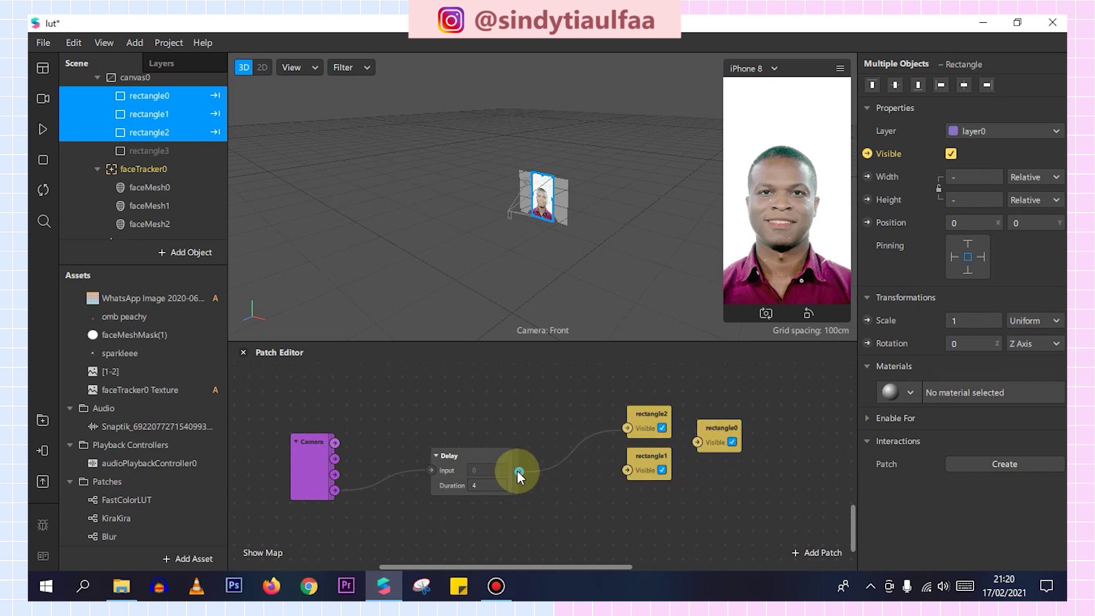
left_click_drag(519, 471, 627, 470)
left_click_drag(520, 471, 697, 443)
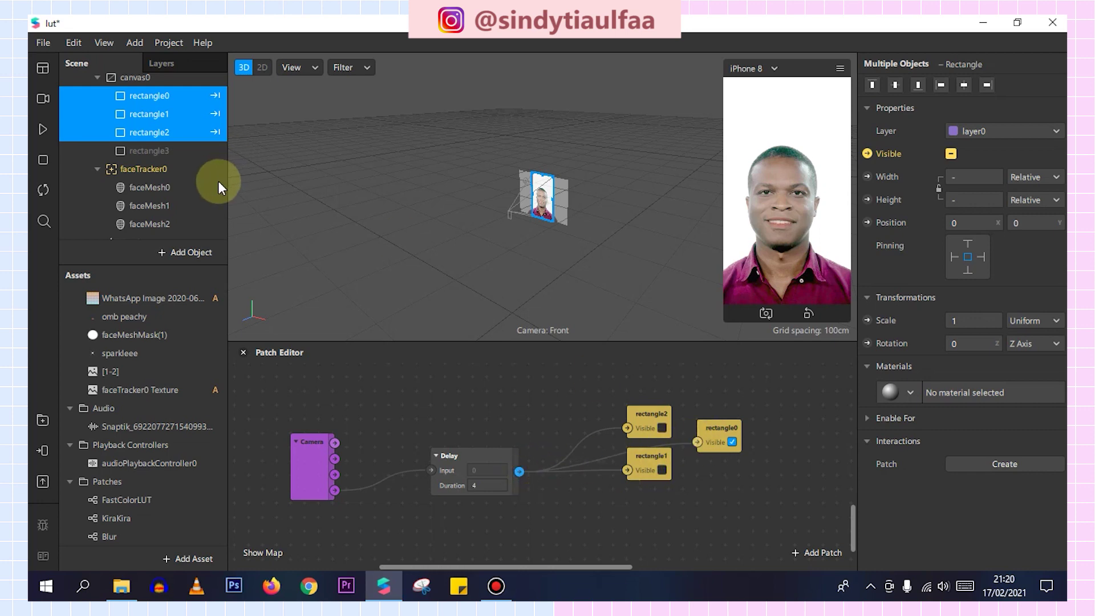
scroll(218, 180, "down", 1)
Create Visible patches for faceMesh0–2 and wire the Delay output into each.
left_click(170, 149)
left_click(176, 194, "shift")
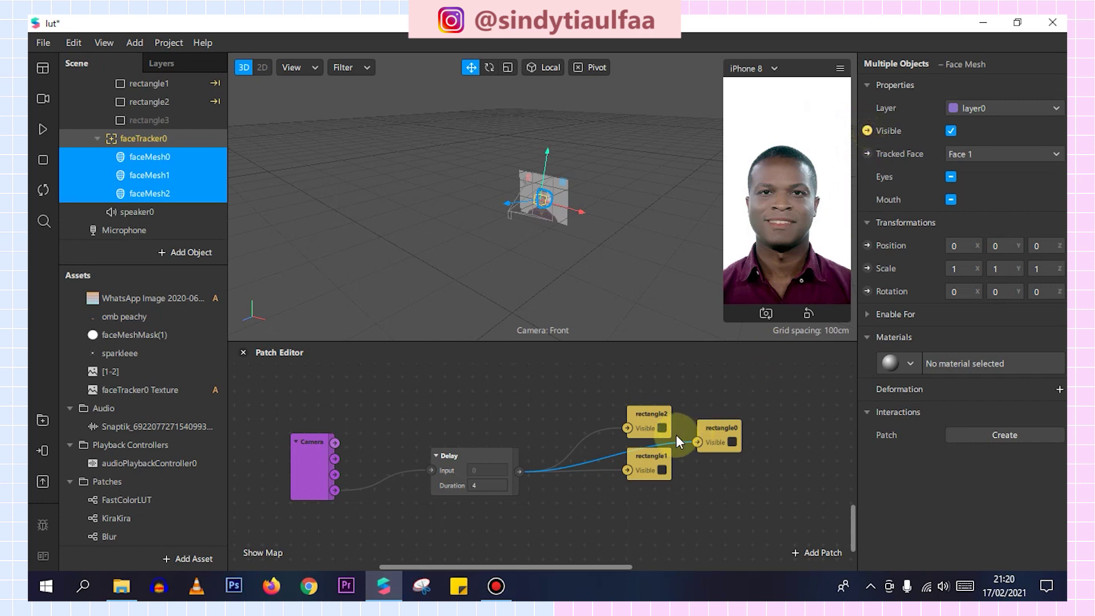
left_click_drag(565, 490, 672, 502)
left_click_drag(621, 478, 744, 502)
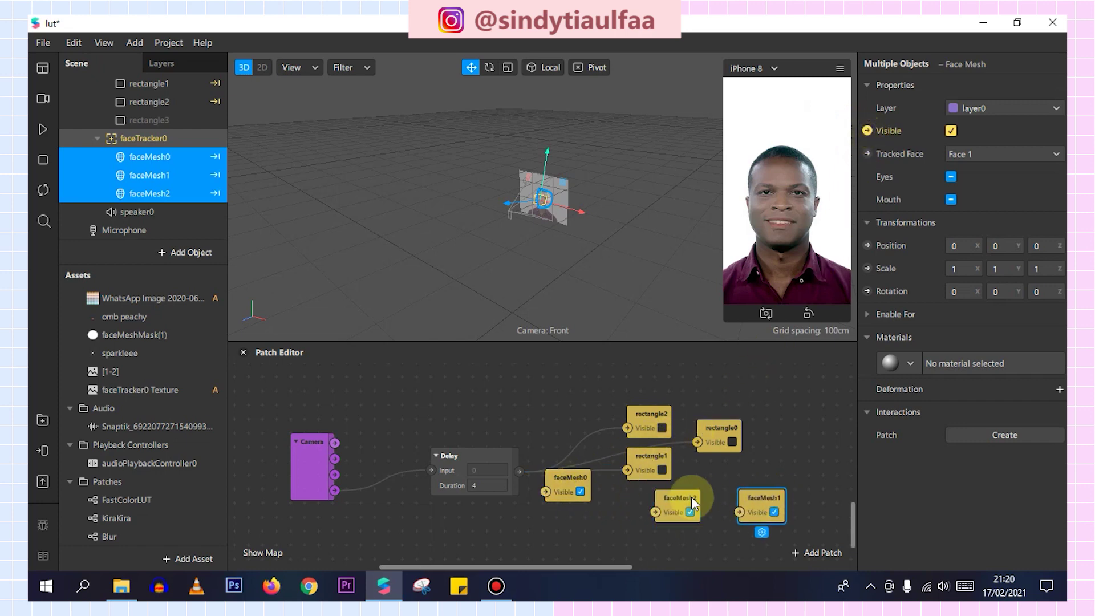
left_click_drag(571, 482, 806, 451)
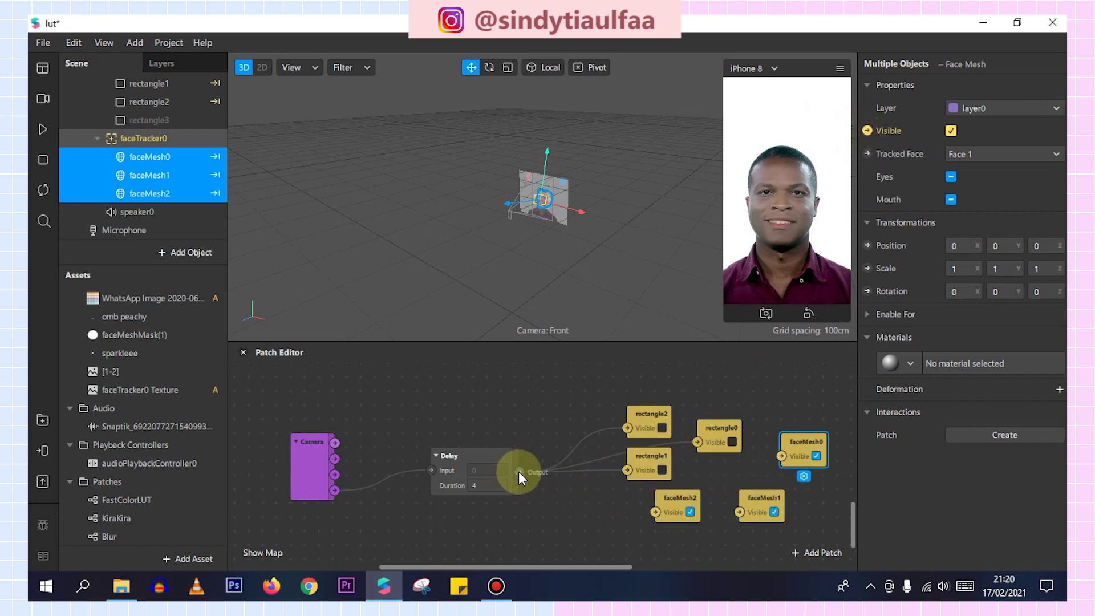
left_click_drag(519, 472, 781, 456)
left_click_drag(525, 472, 656, 512)
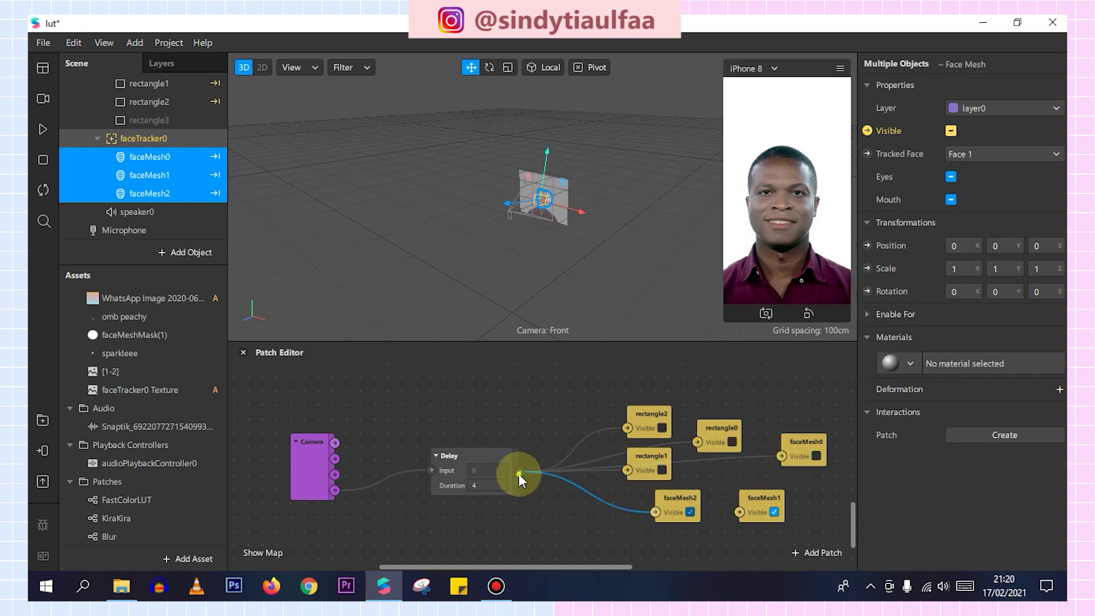
left_click_drag(518, 473, 739, 512)
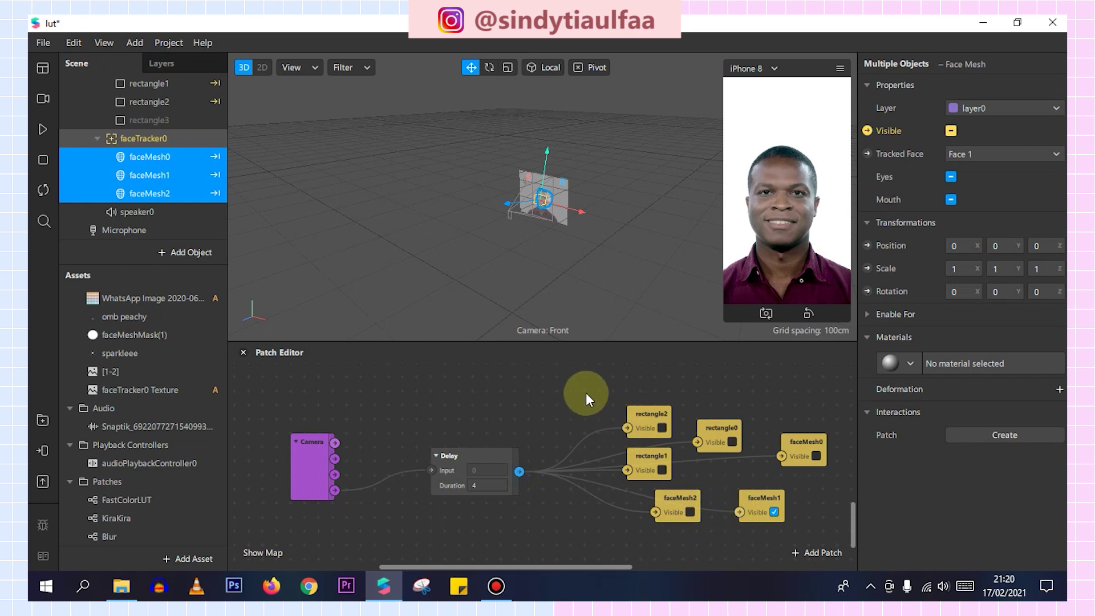
scroll(179, 129, "up", 1)
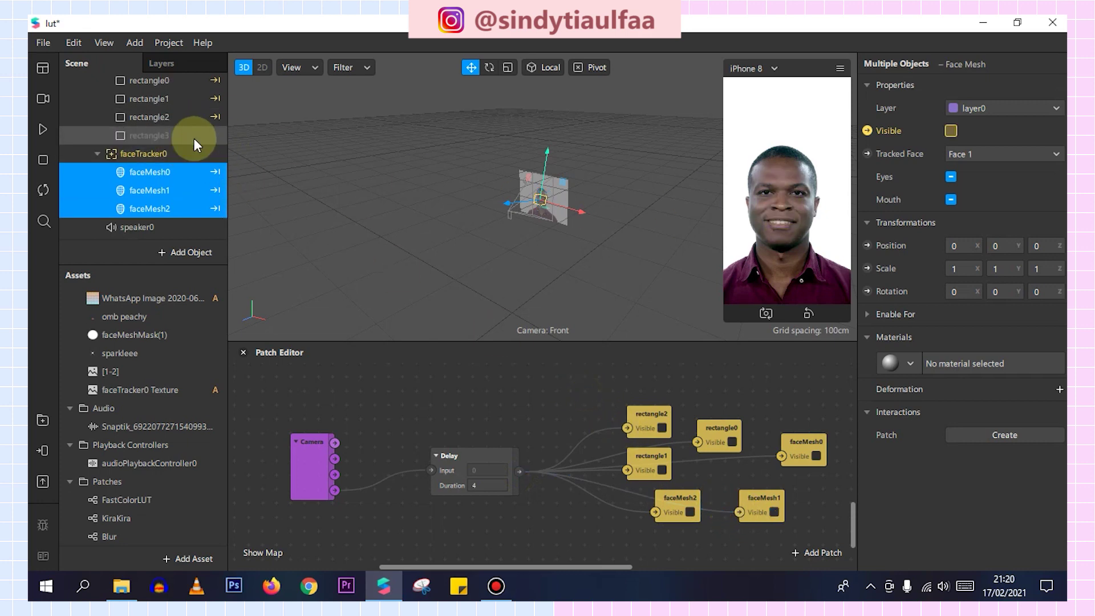
Make rectangle3 visible and create its Visible patch.
left_click(194, 137)
left_click(952, 154)
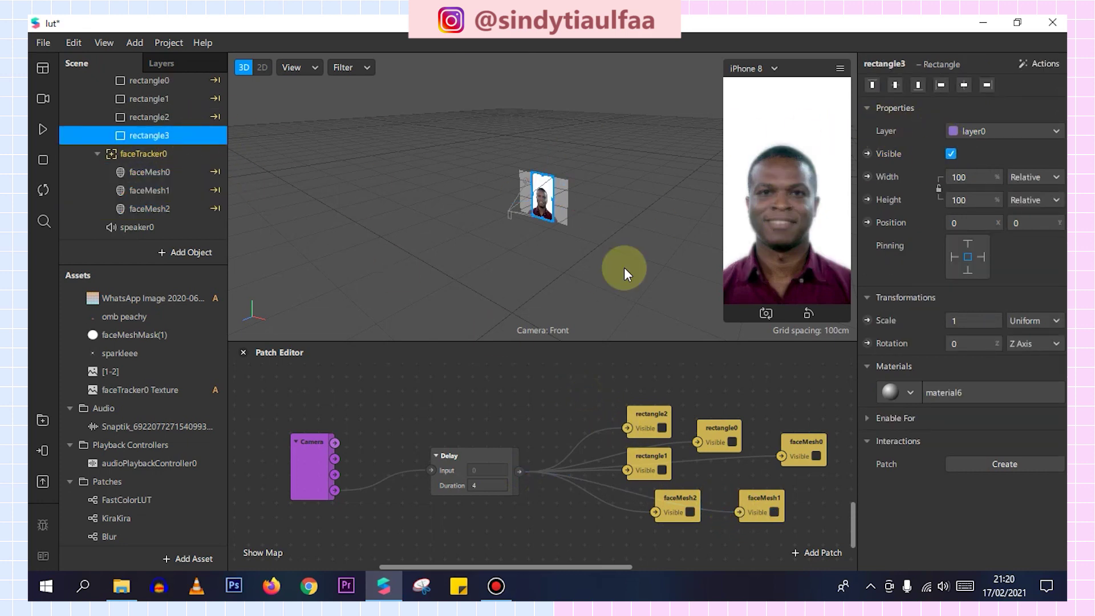
scroll(627, 382, "up", 1)
left_click(867, 154)
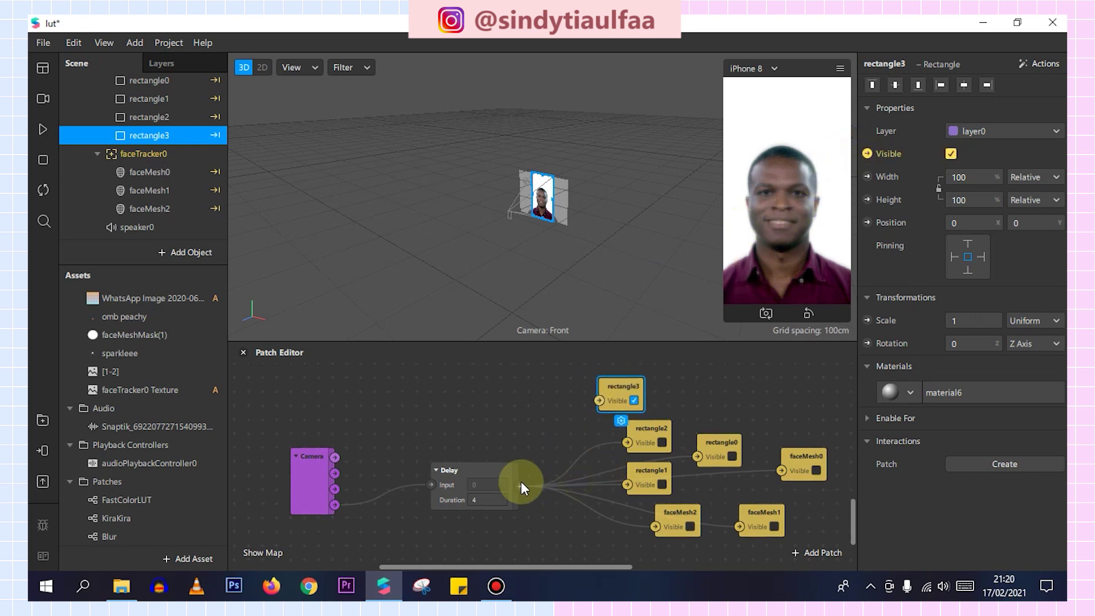
Add a Not patch from the Delay output and wire it into rectangle3's Visible input.
left_click_drag(519, 486, 533, 456)
type("not")
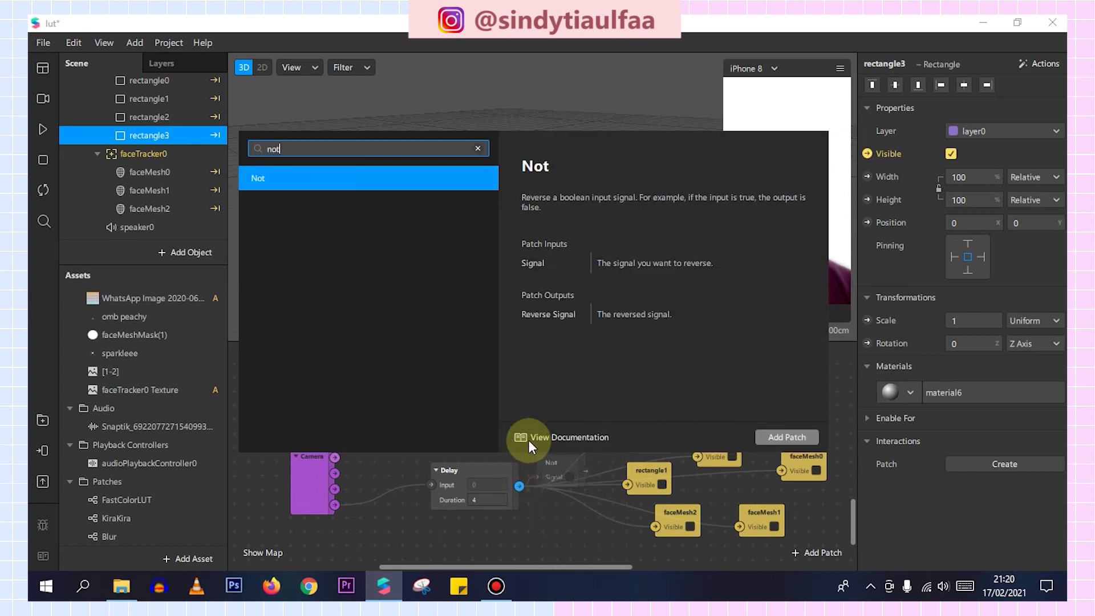
key("Return")
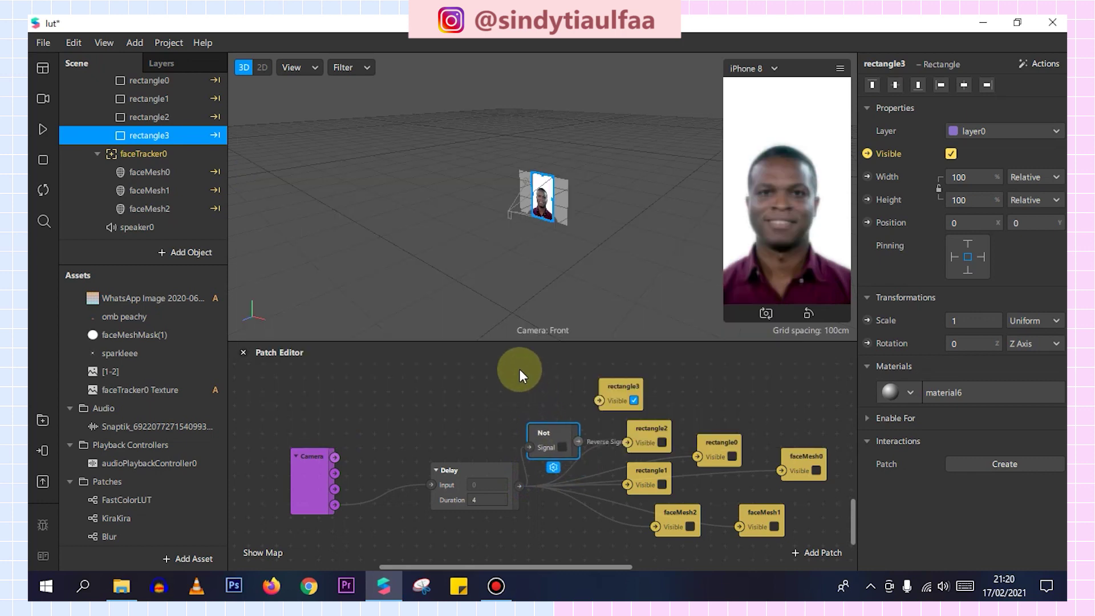
left_click_drag(561, 422, 675, 379)
left_click_drag(539, 415, 595, 387)
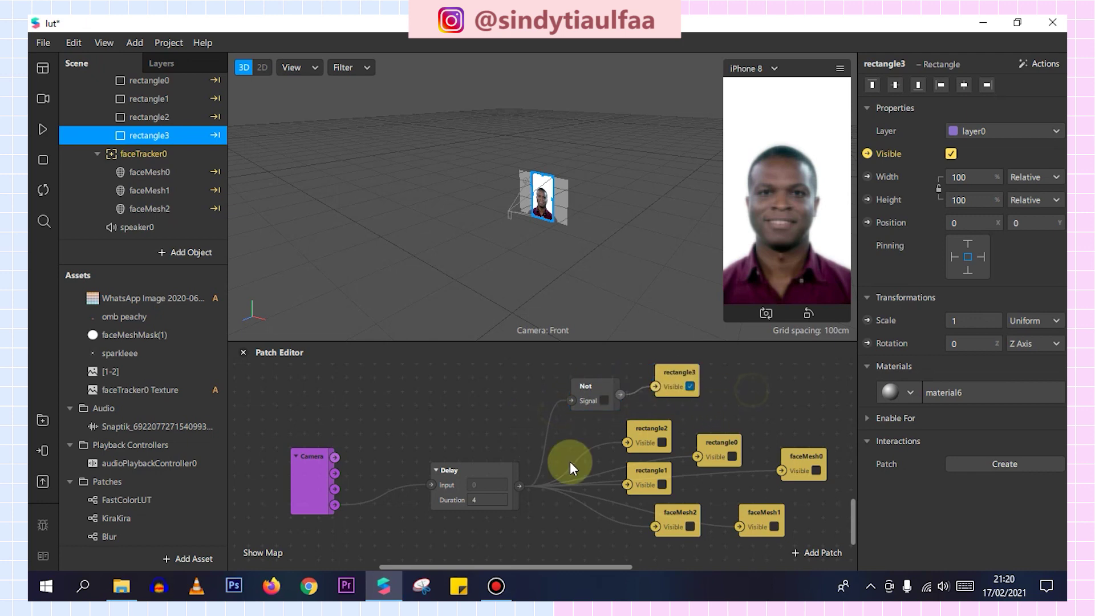
scroll(404, 511, "down", 1)
scroll(404, 511, "down", 2)
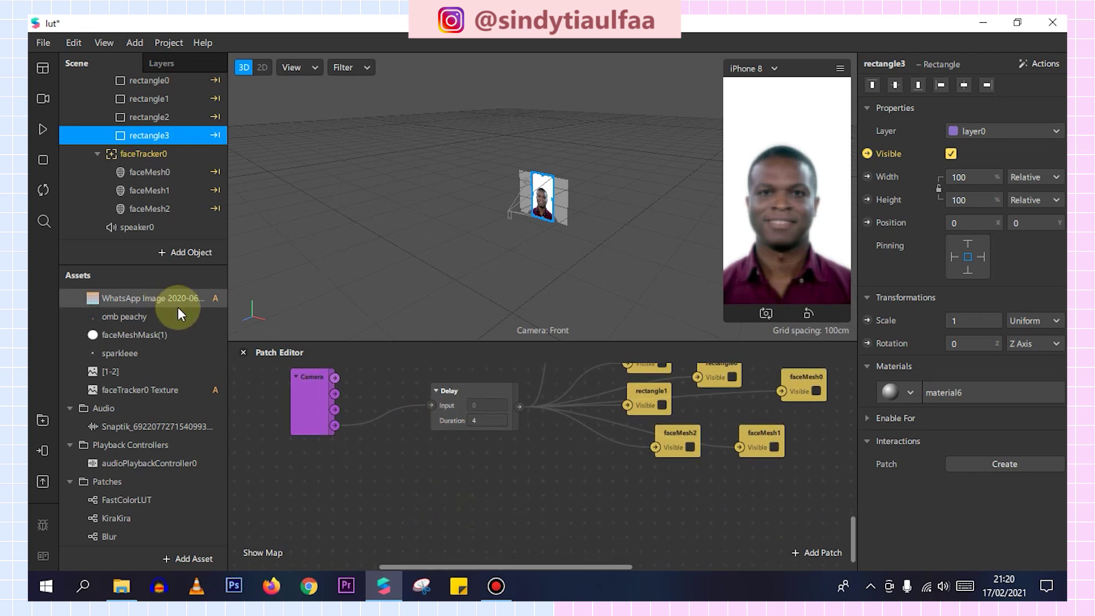
Create Play, Loop and Reset patches for audioPlaybackController0 and spread them apart.
left_click(136, 463)
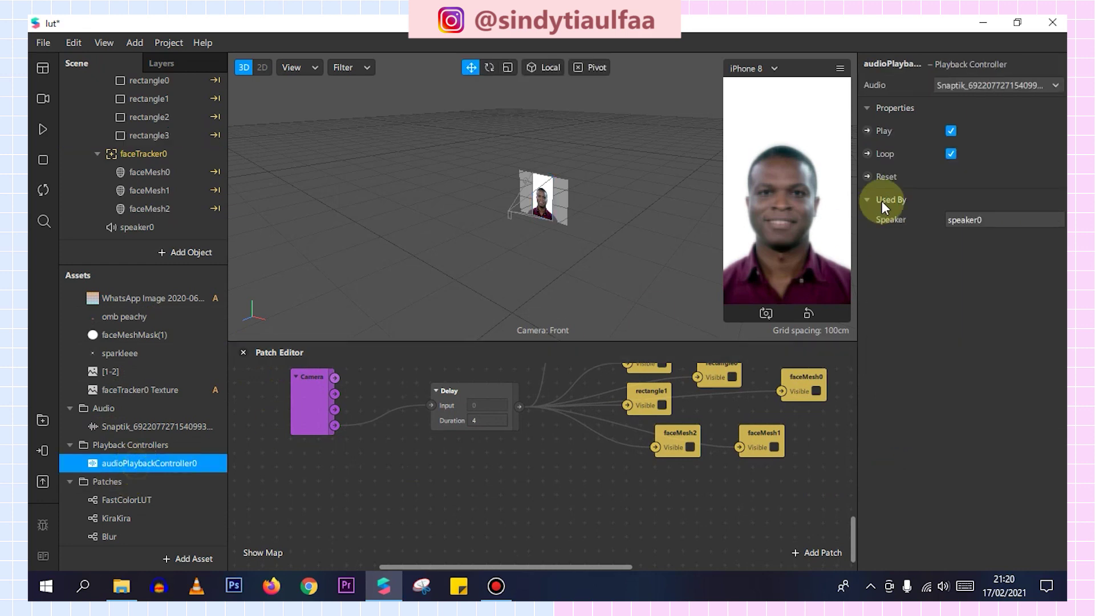
left_click(868, 130)
left_click(867, 177)
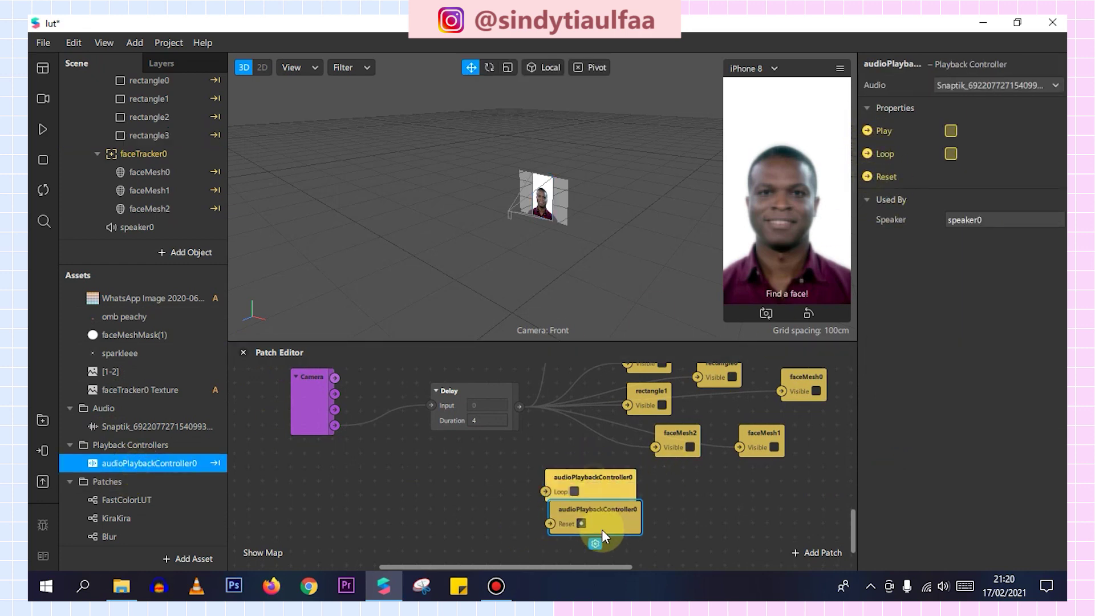
left_click_drag(591, 464, 602, 533)
left_click_drag(567, 485, 483, 526)
Wire the Camera output to Play, Loop and Reset, and place the Pulse patch below Delay.
left_click_drag(334, 425, 543, 485)
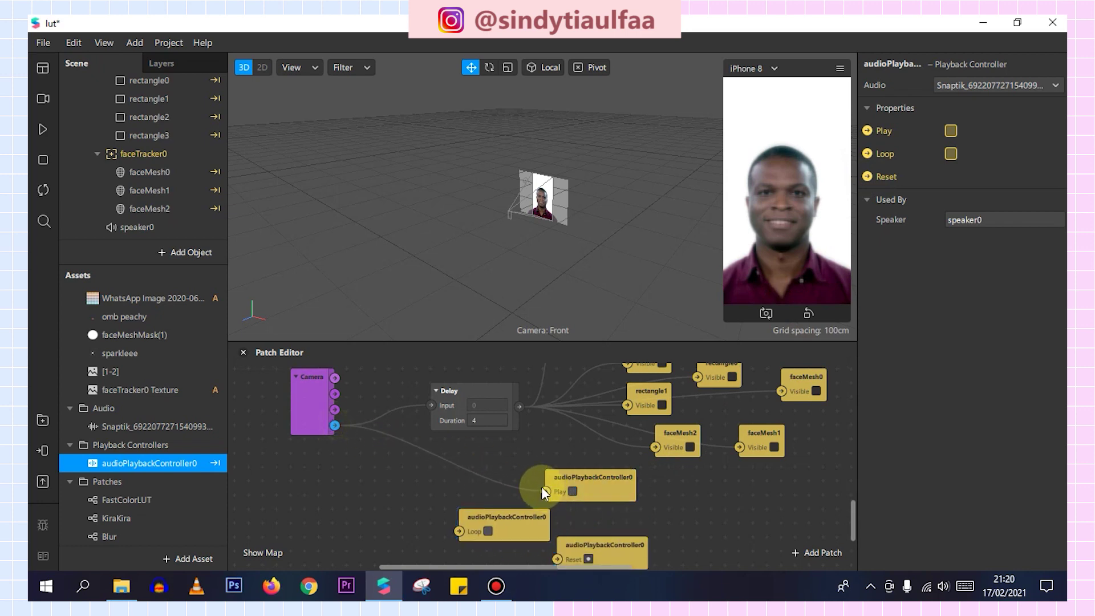
left_click_drag(334, 425, 458, 531)
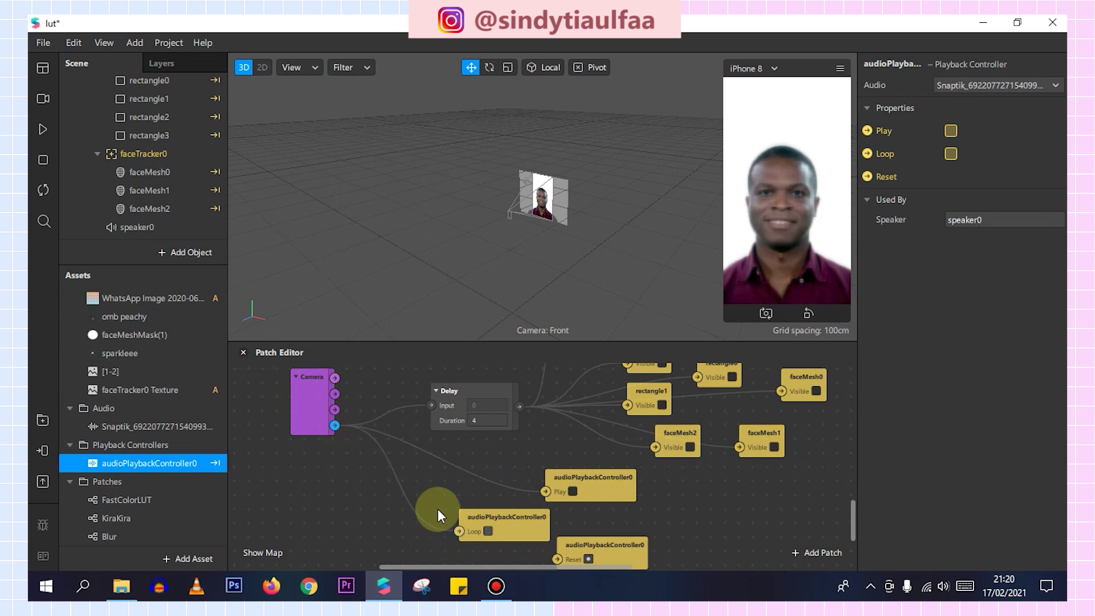
left_click_drag(335, 425, 558, 559)
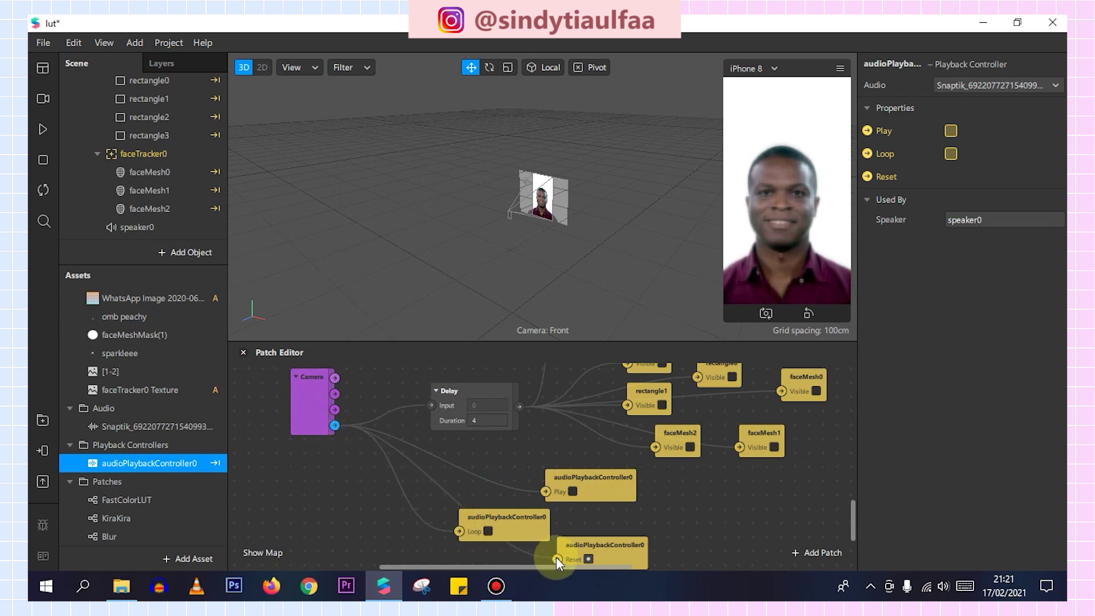
scroll(741, 498, "down", 1)
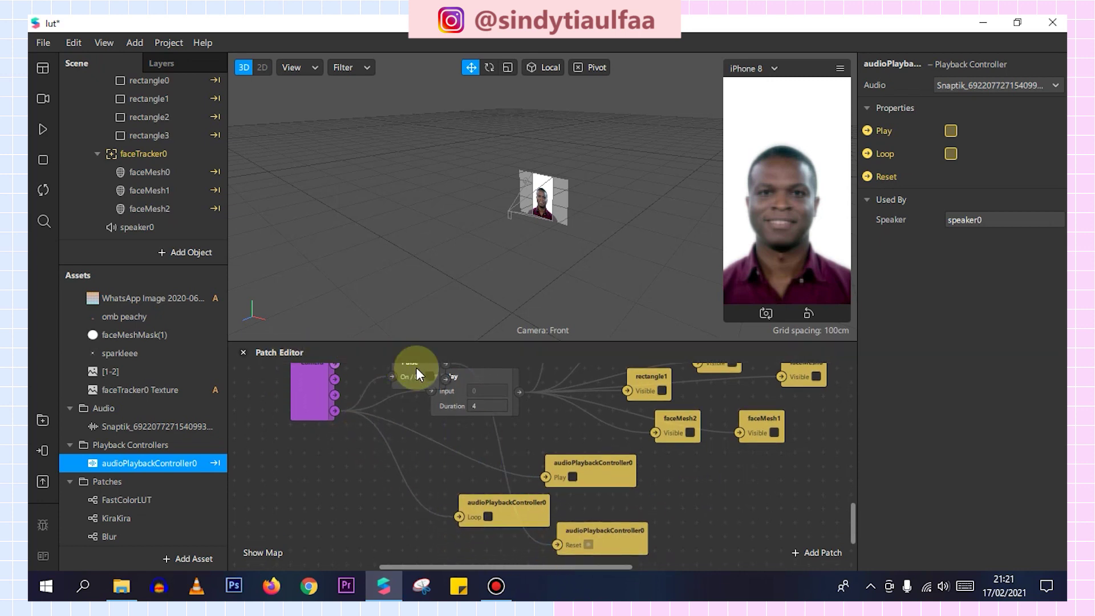
left_click_drag(417, 375, 414, 458)
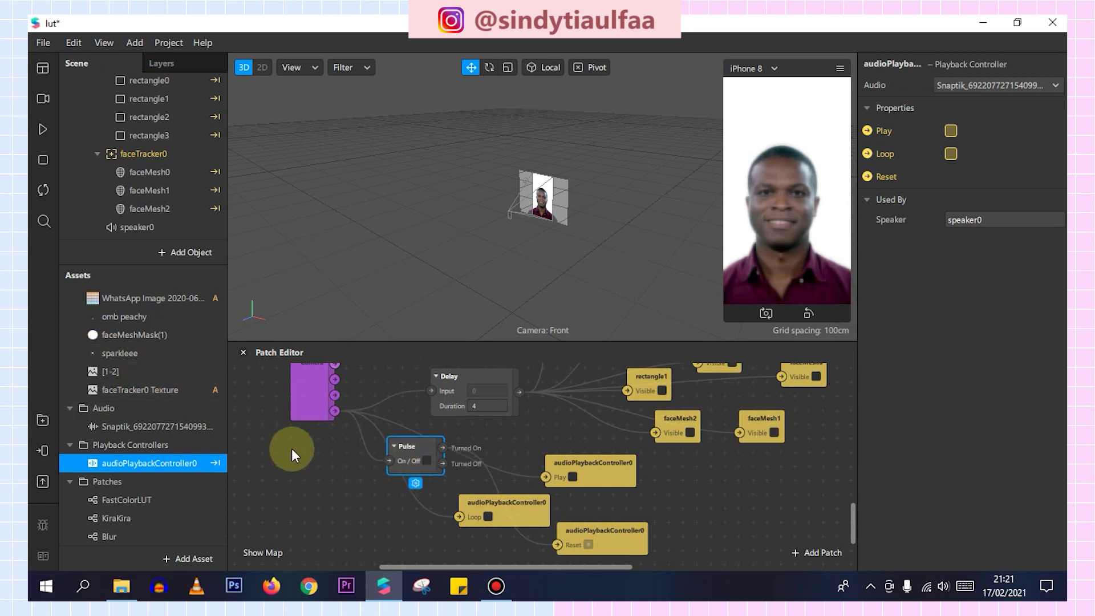
scroll(292, 448, "down", 5)
scroll(365, 469, "down", 3)
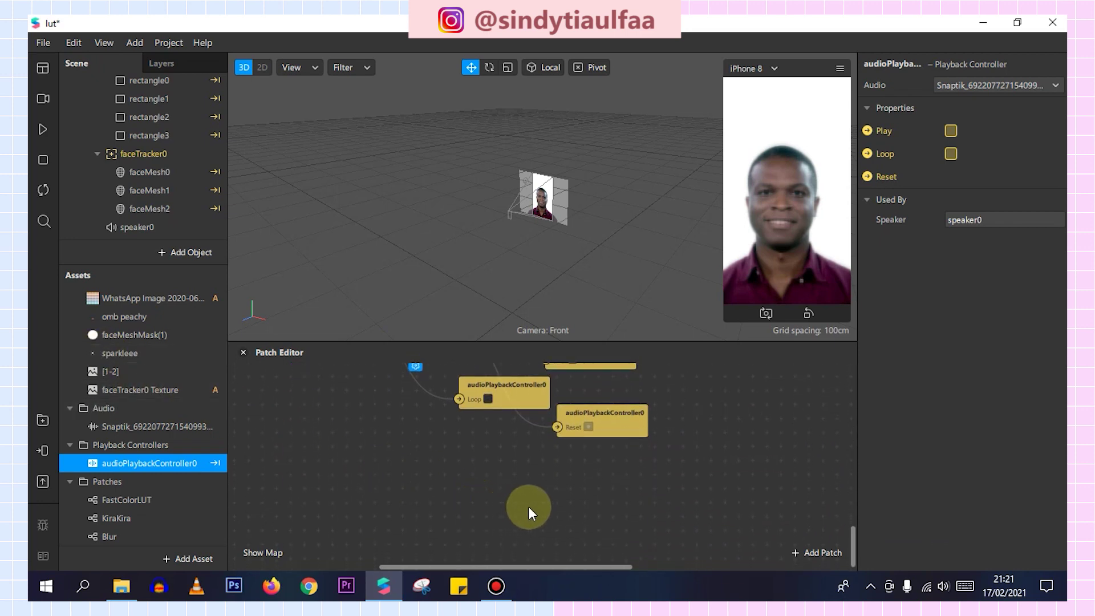
Add a Runtime patch and wire its output into a new Less Than patch.
double_click(358, 496)
type("run")
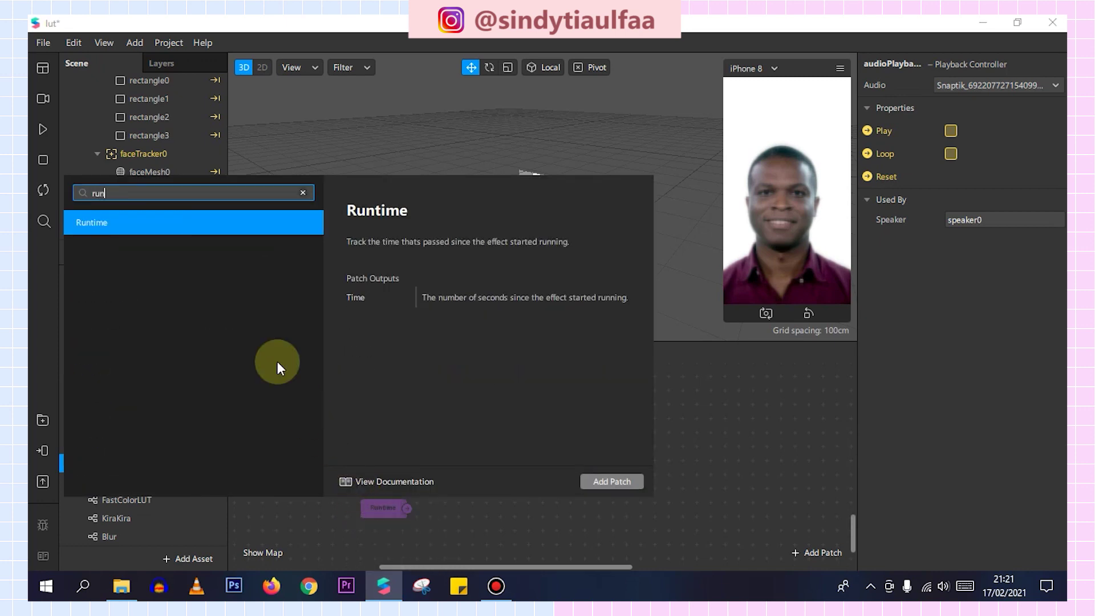
key("Return")
left_click_drag(407, 508, 442, 502)
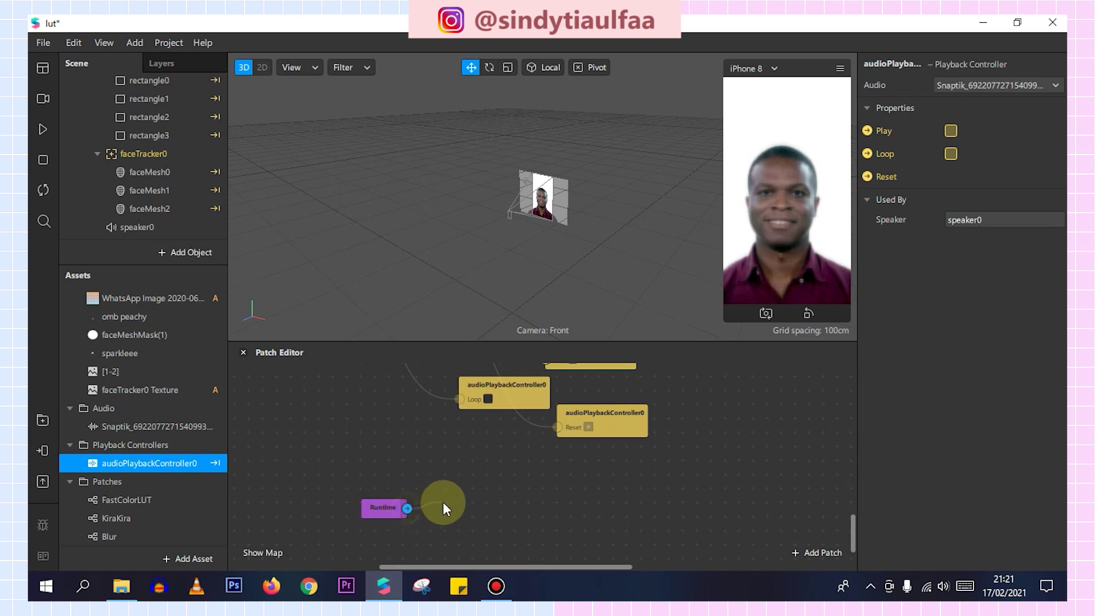
type("less")
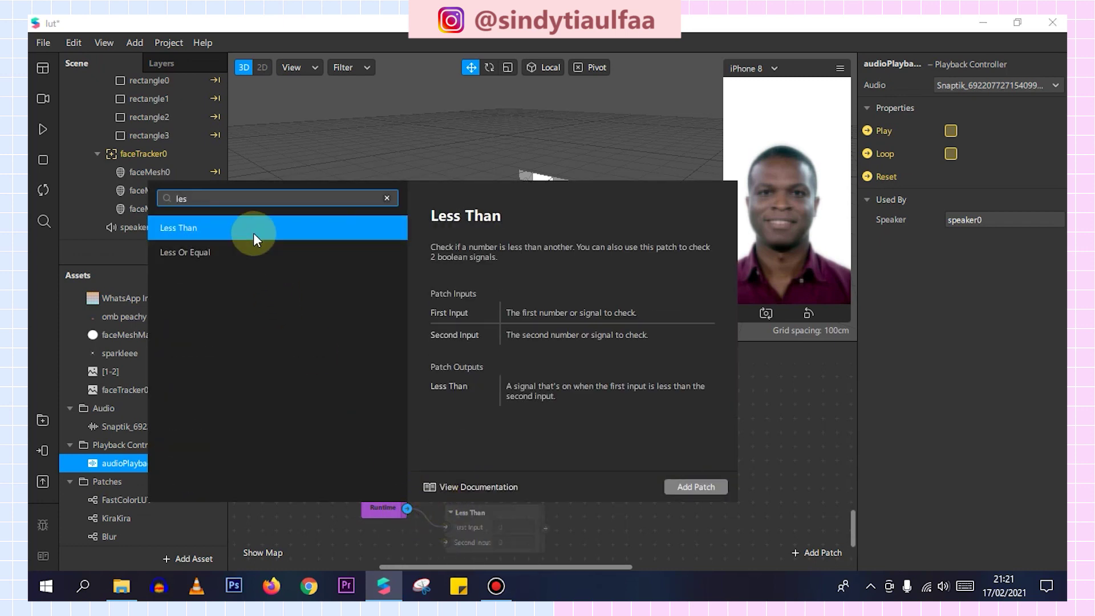
left_click(253, 233)
left_click_drag(474, 525, 461, 495)
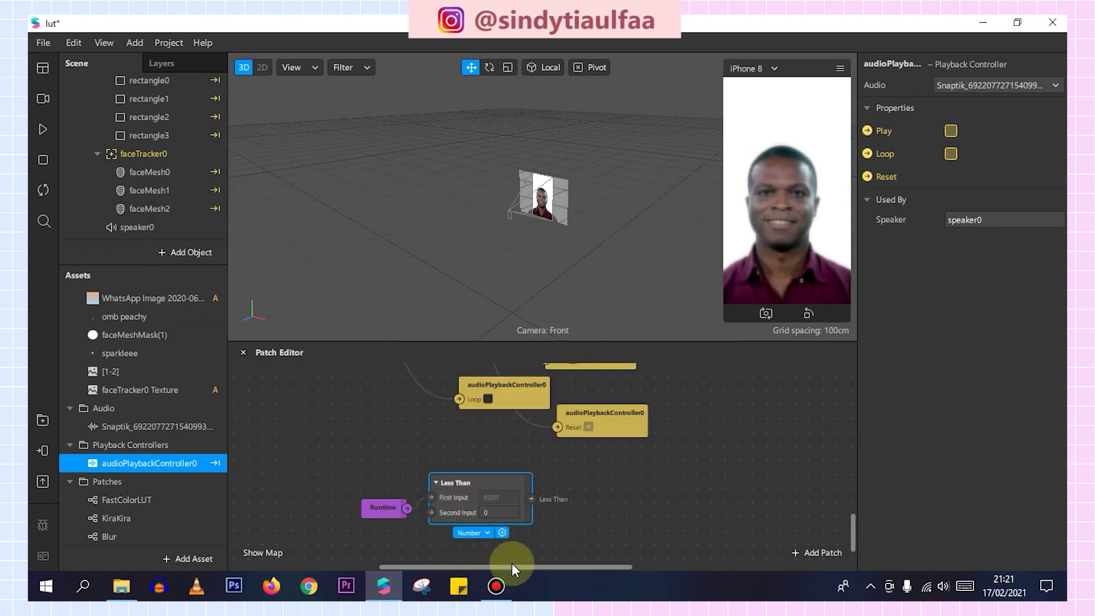
left_click_drag(514, 567, 527, 566)
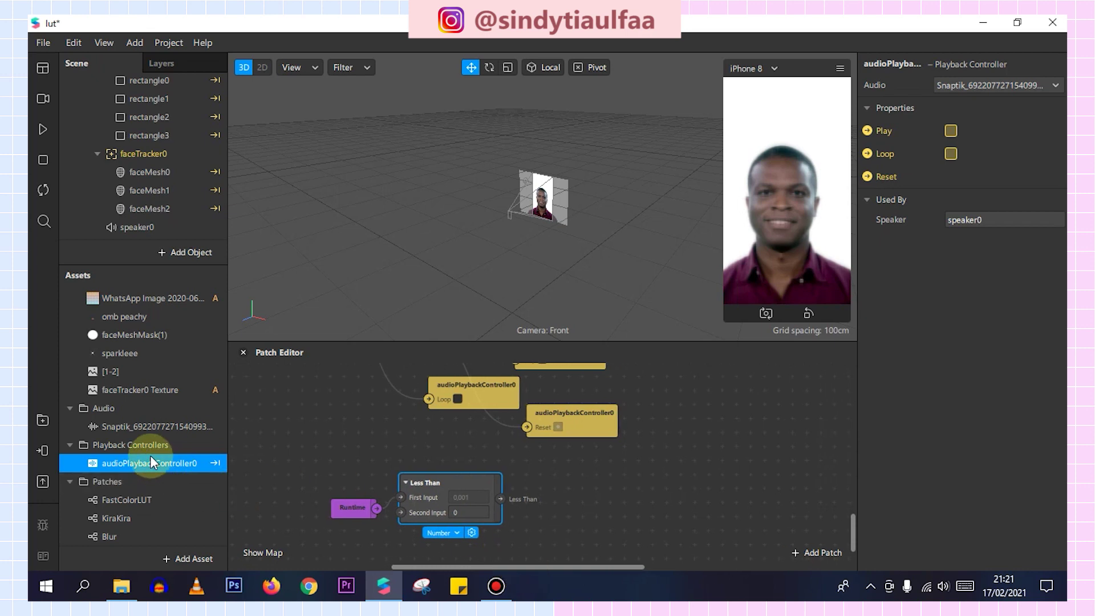
Reposition the Runtime and Less Than patches together toward the lower left.
scroll(146, 453, "up", 5)
scroll(145, 444, "down", 2)
scroll(146, 443, "down", 2)
scroll(148, 444, "down", 1)
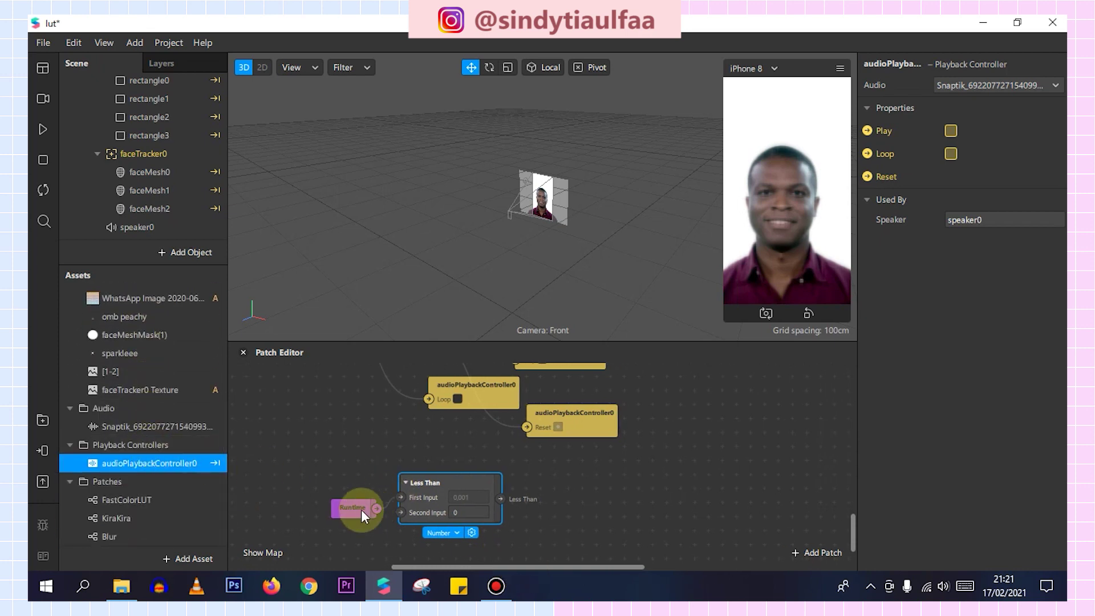
left_click_drag(365, 511, 337, 515)
left_click_drag(425, 491, 396, 506)
left_click(554, 526)
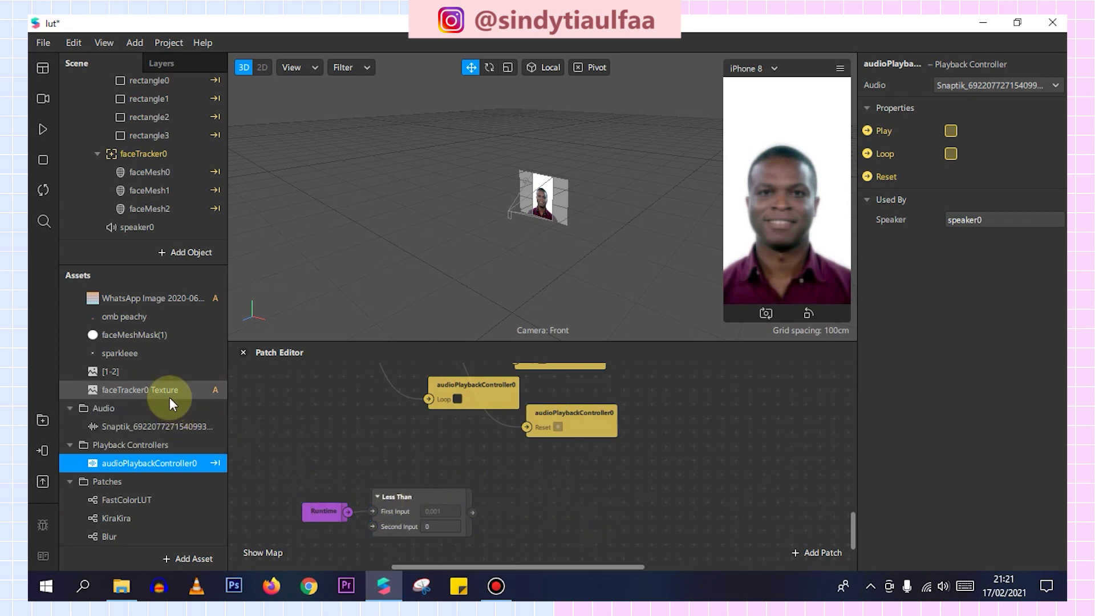
scroll(166, 393, "up", 2)
scroll(162, 387, "up", 2)
scroll(142, 171, "up", 2)
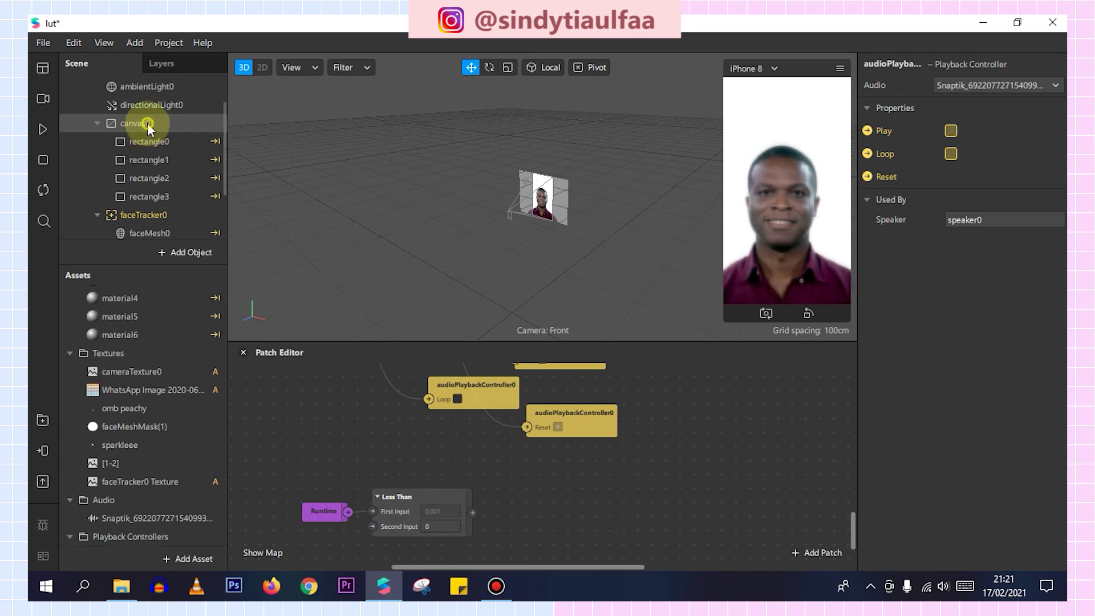
Add rectangle4 under canvas0 with relative width and height, pinned to the top.
right_click(147, 122)
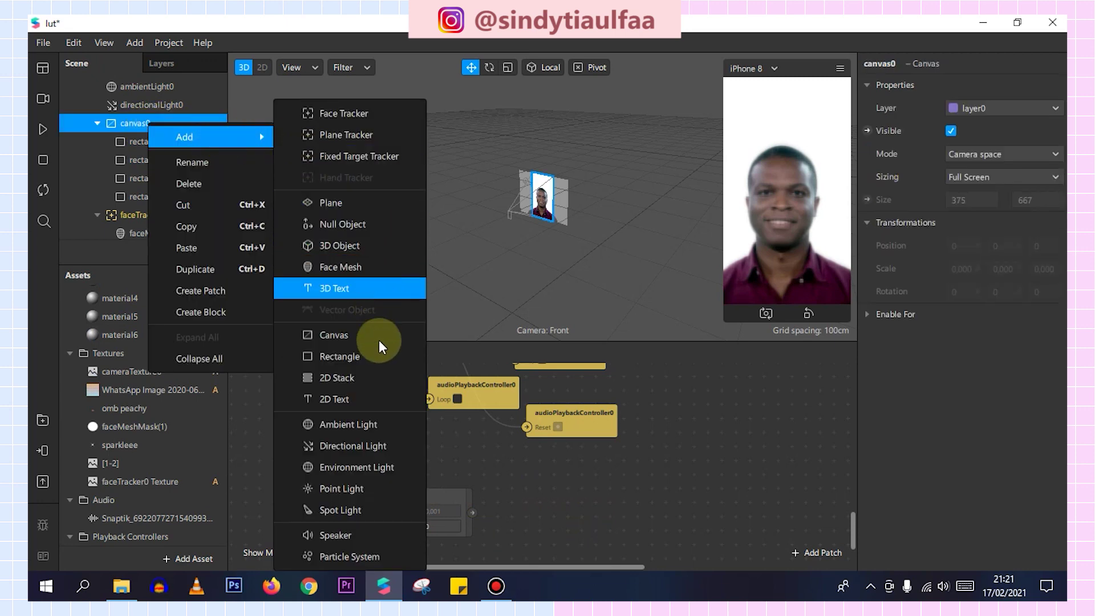
left_click(378, 351)
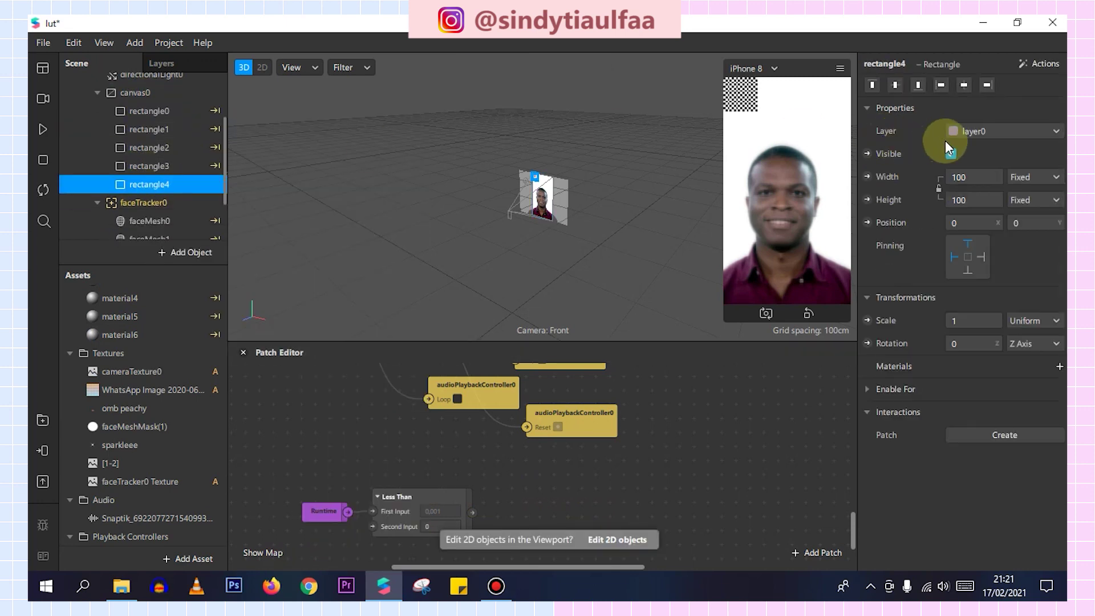
left_click(983, 193)
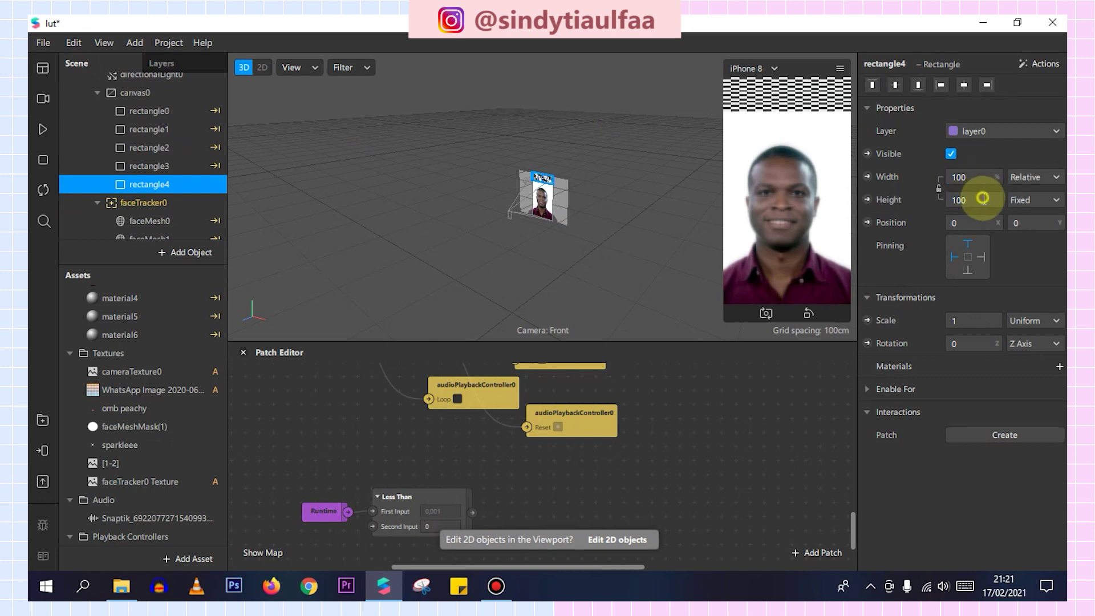
left_click(968, 268)
left_click(964, 244)
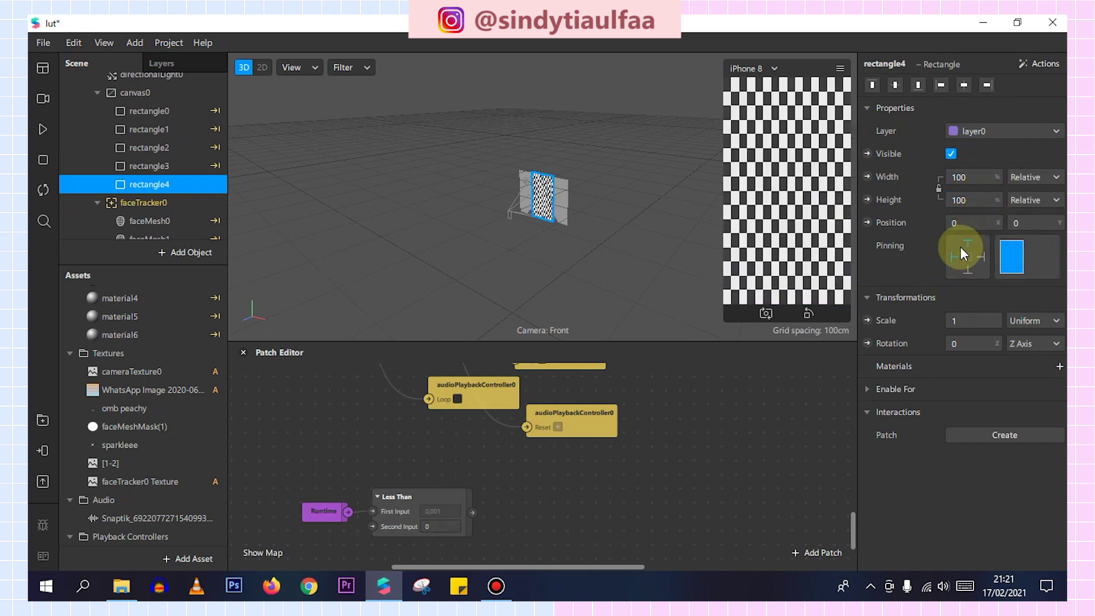
Assign a newly created material7 to rectangle4.
left_click(1059, 366)
left_click(988, 520)
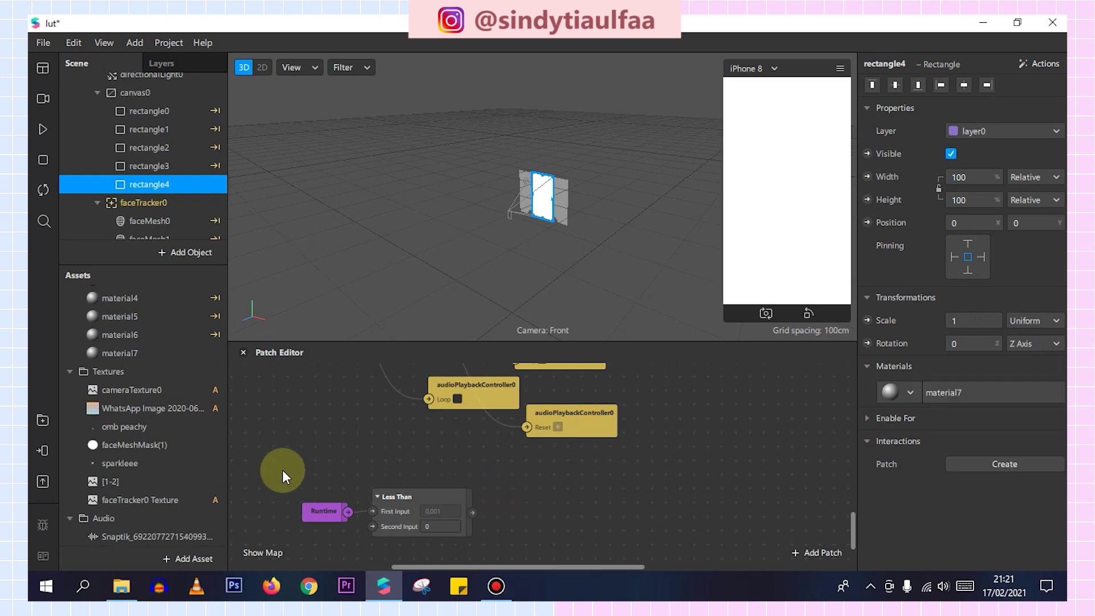
scroll(155, 420, "down", 1)
scroll(159, 422, "down", 3)
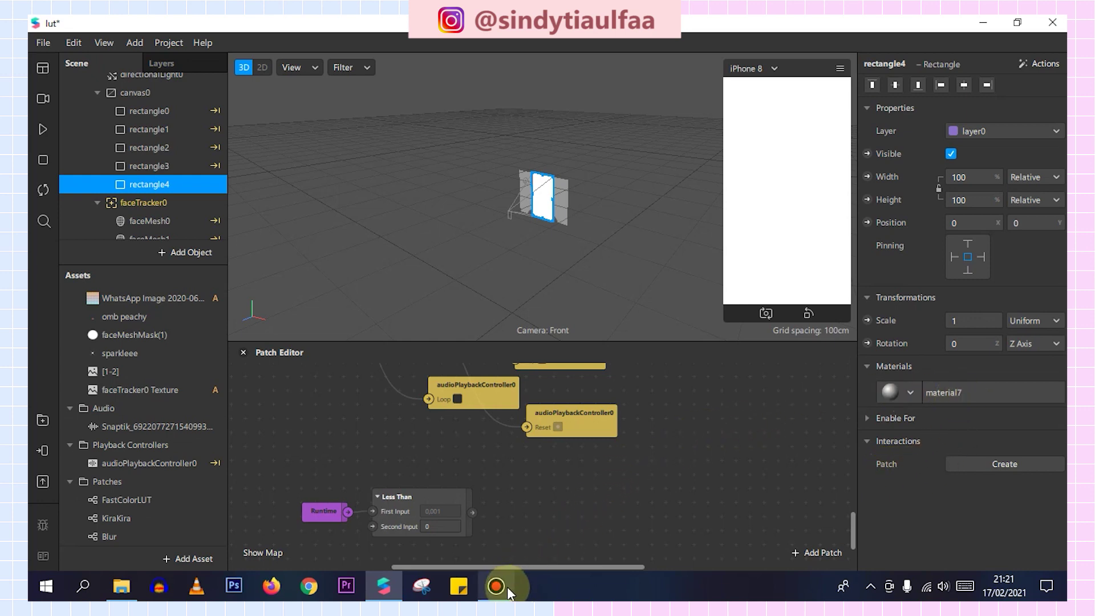
scroll(107, 372, "up", 4)
Set material7's shader type to Flat.
left_click(111, 365)
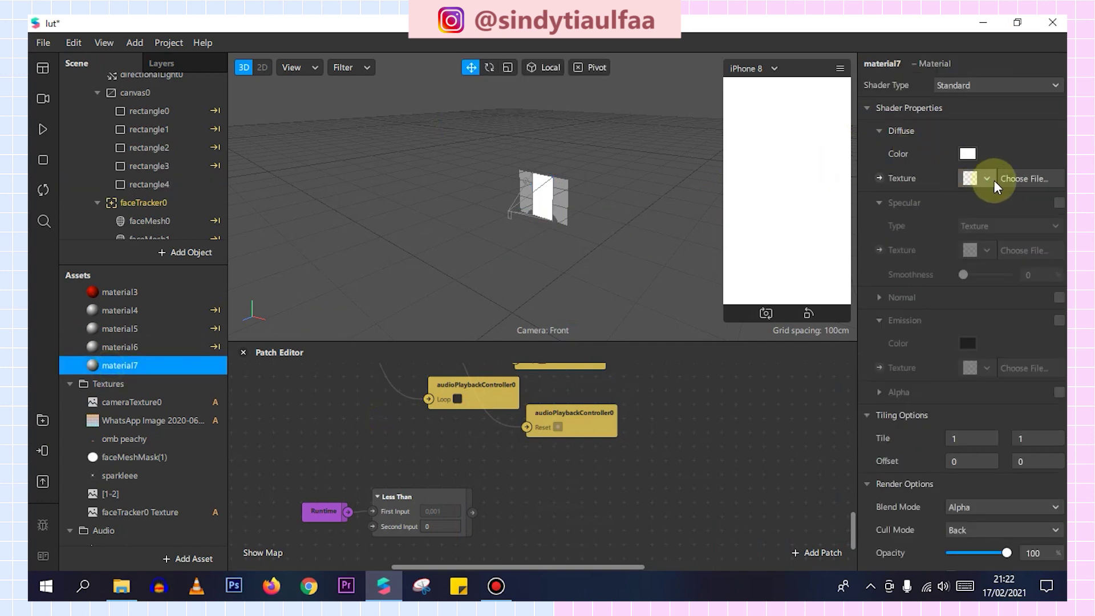
left_click(970, 86)
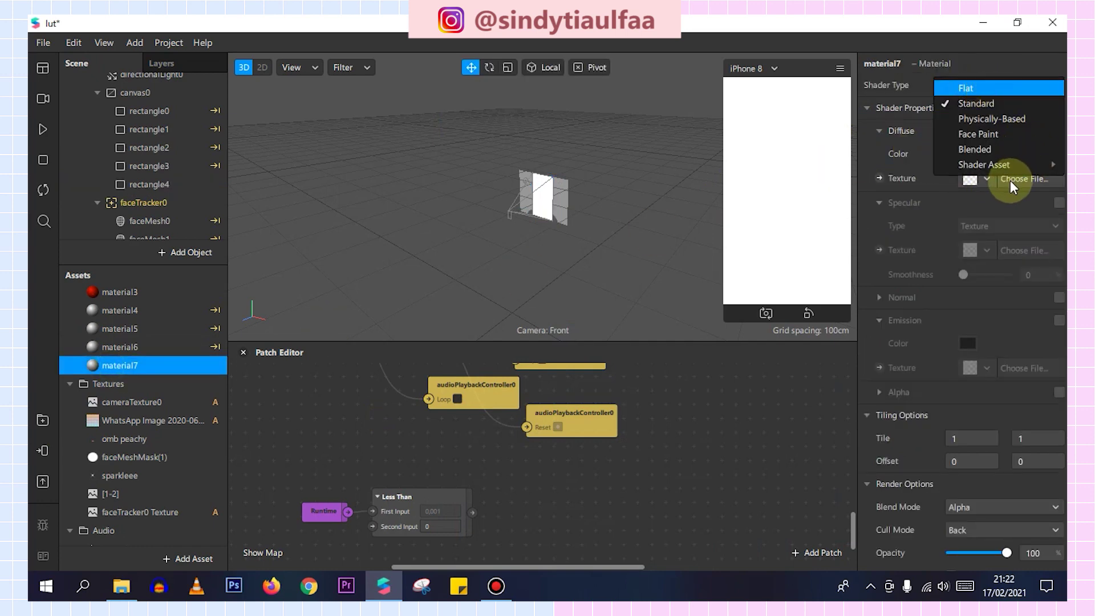
left_click(987, 179)
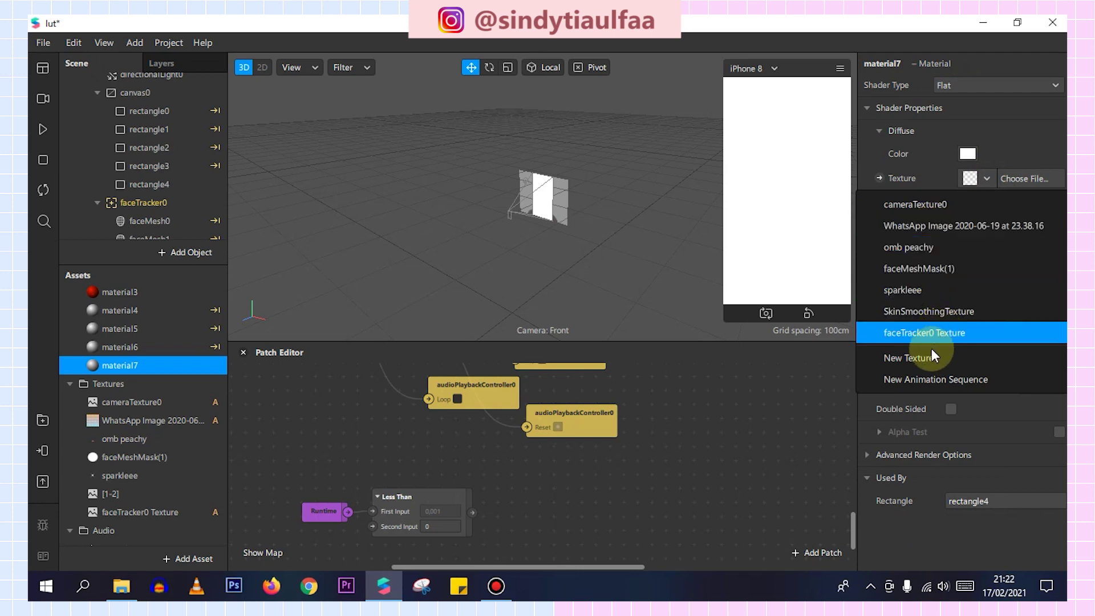
Texture material7 with a new animation sequence of the [1-2] images at 15 FPS.
left_click(970, 379)
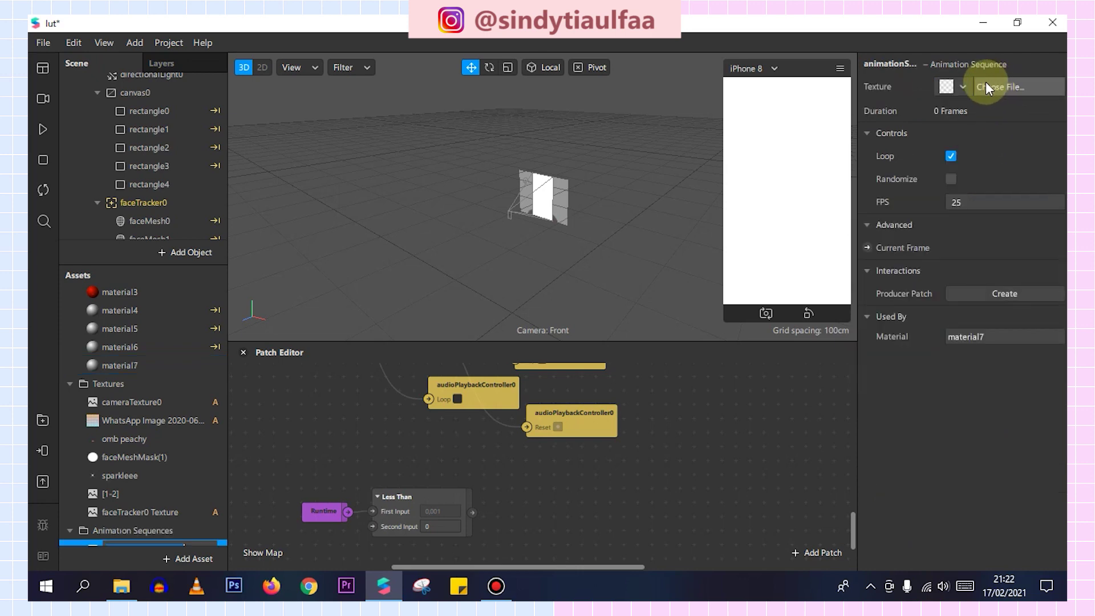
left_click(990, 87)
left_click(980, 114)
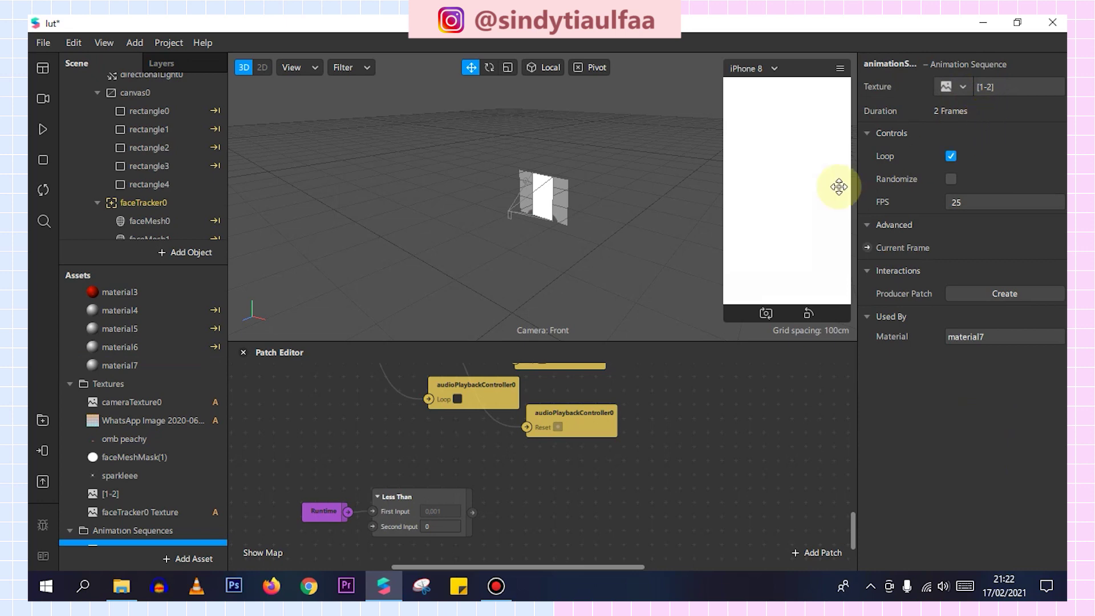
left_click(42, 129)
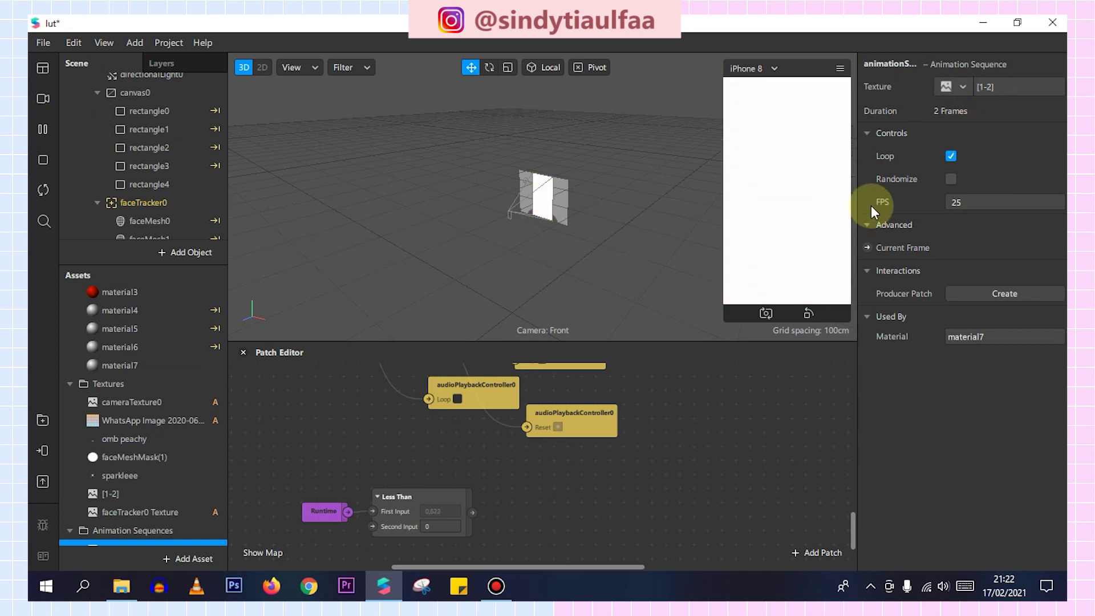
left_click(970, 201)
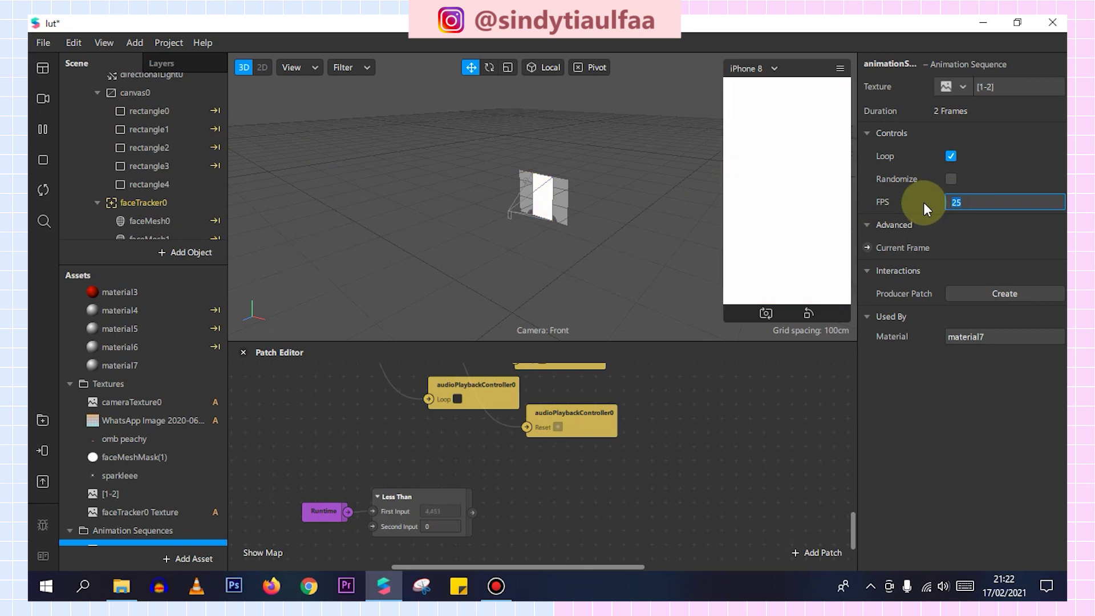
type("15")
key("Return")
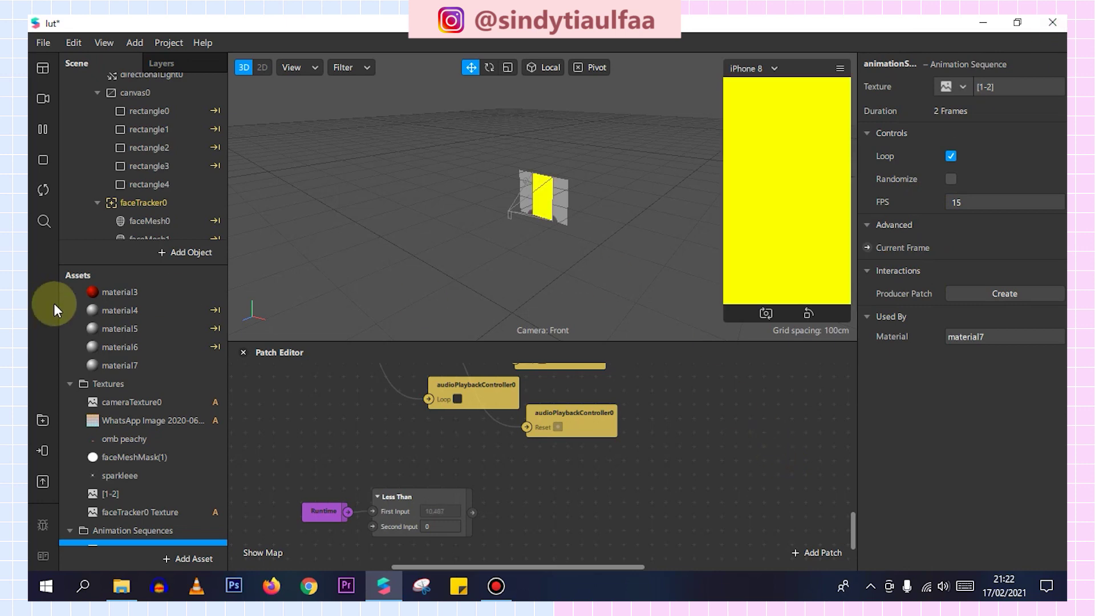
Give material7 Add blend mode at about 49% opacity.
left_click(131, 364)
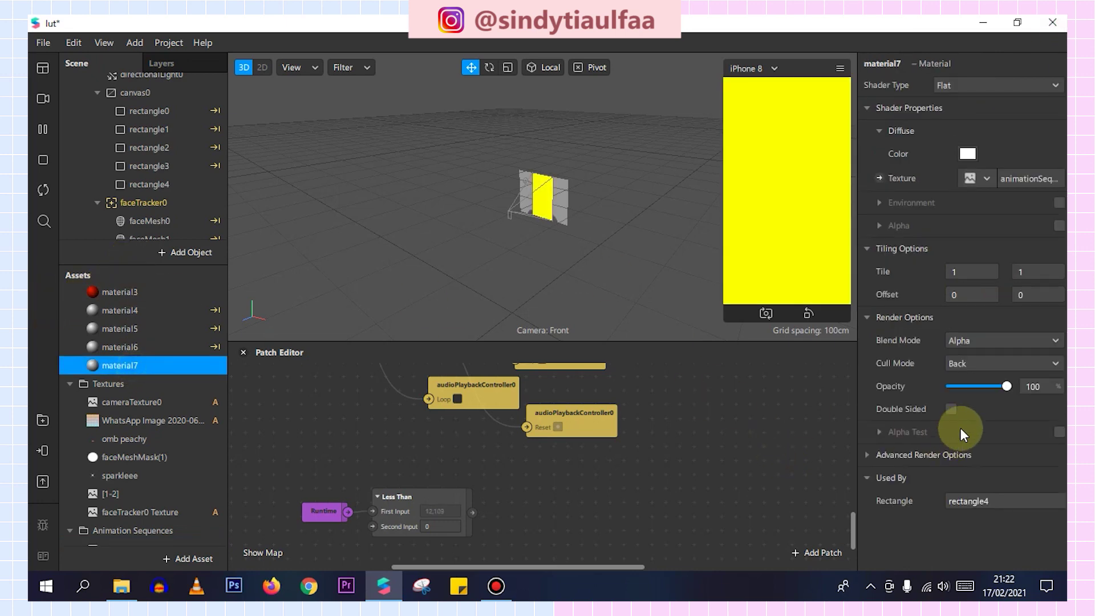
left_click(978, 340)
left_click(977, 341)
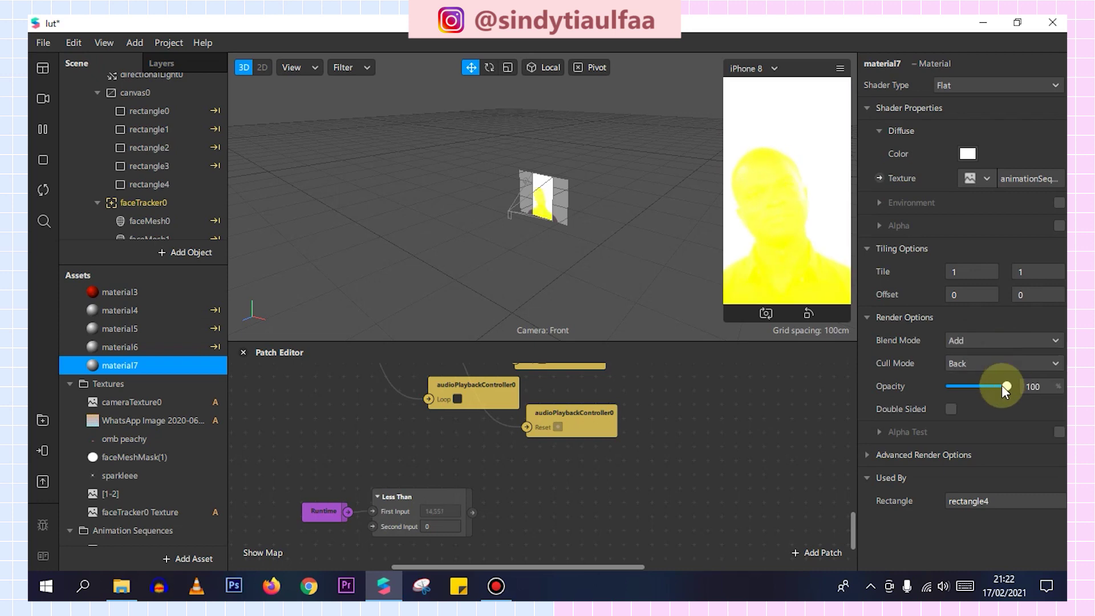
left_click_drag(1005, 387, 979, 386)
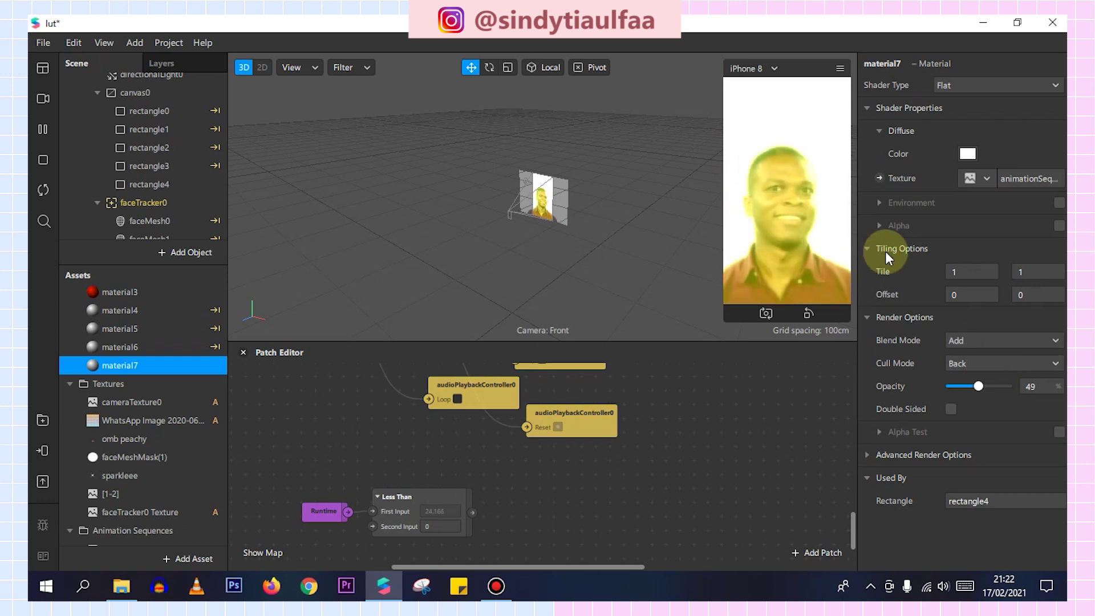
left_click(530, 499)
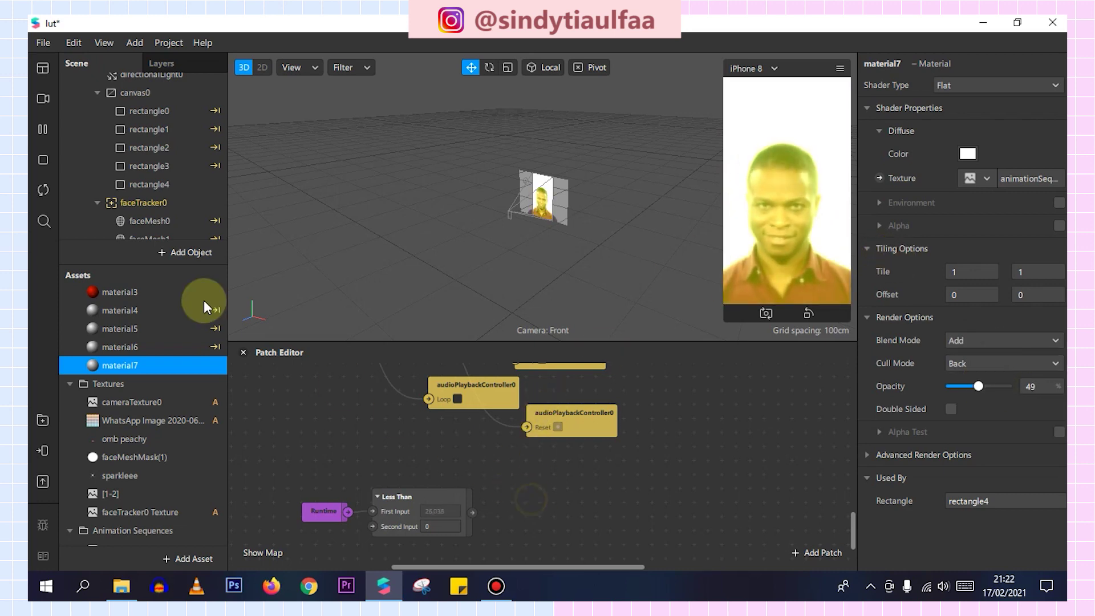
Wire the Less Than output into rectangle4's Visible patch and restart the preview.
scroll(151, 188, "down", 2)
left_click(148, 138)
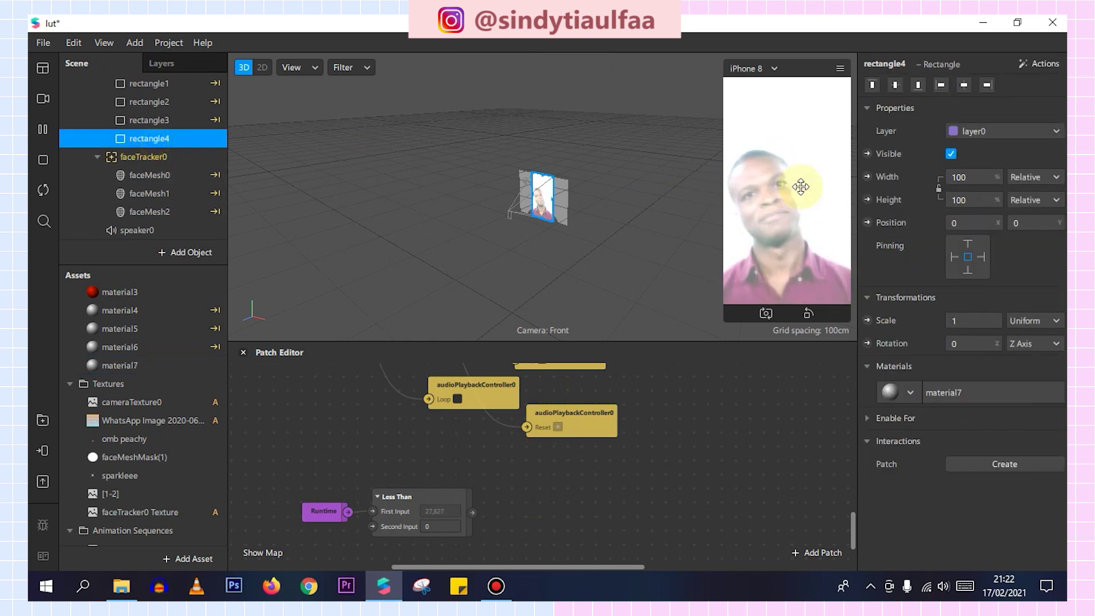
left_click(868, 154)
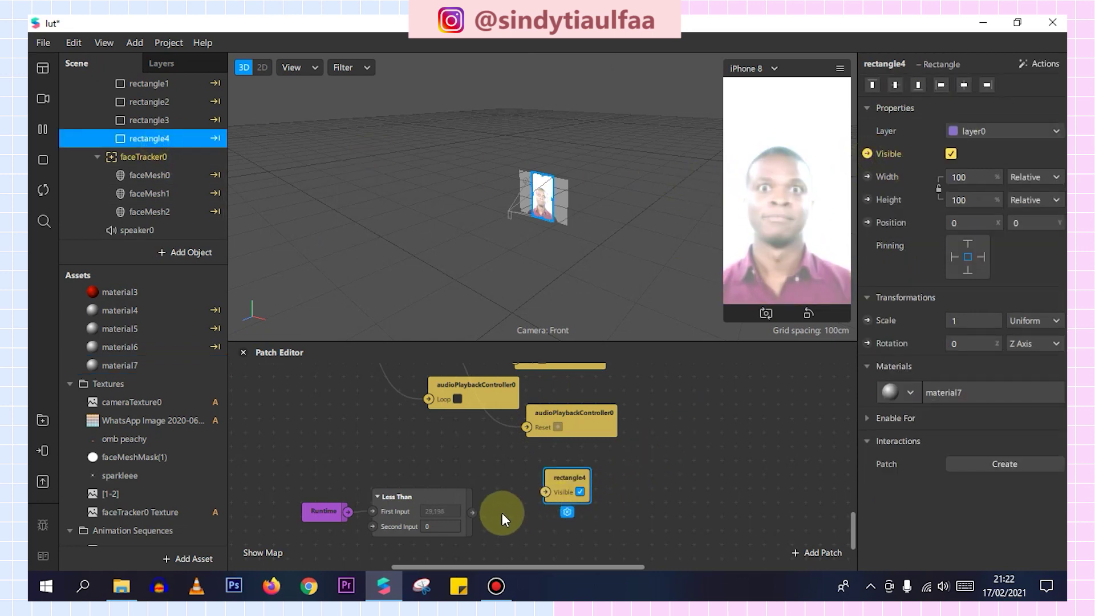
left_click_drag(472, 512, 546, 492)
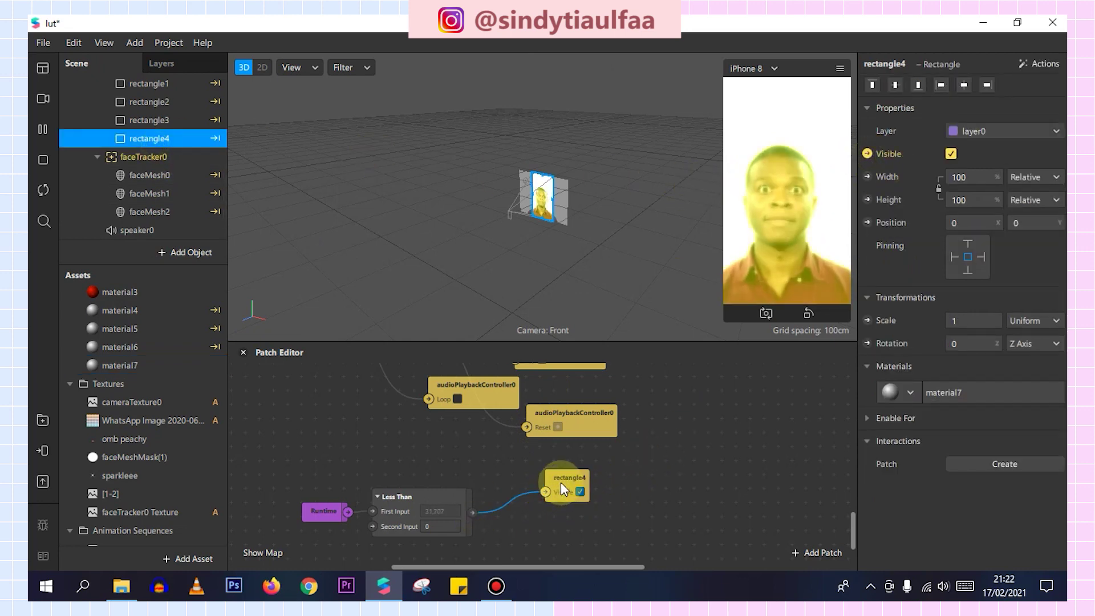
left_click(44, 192)
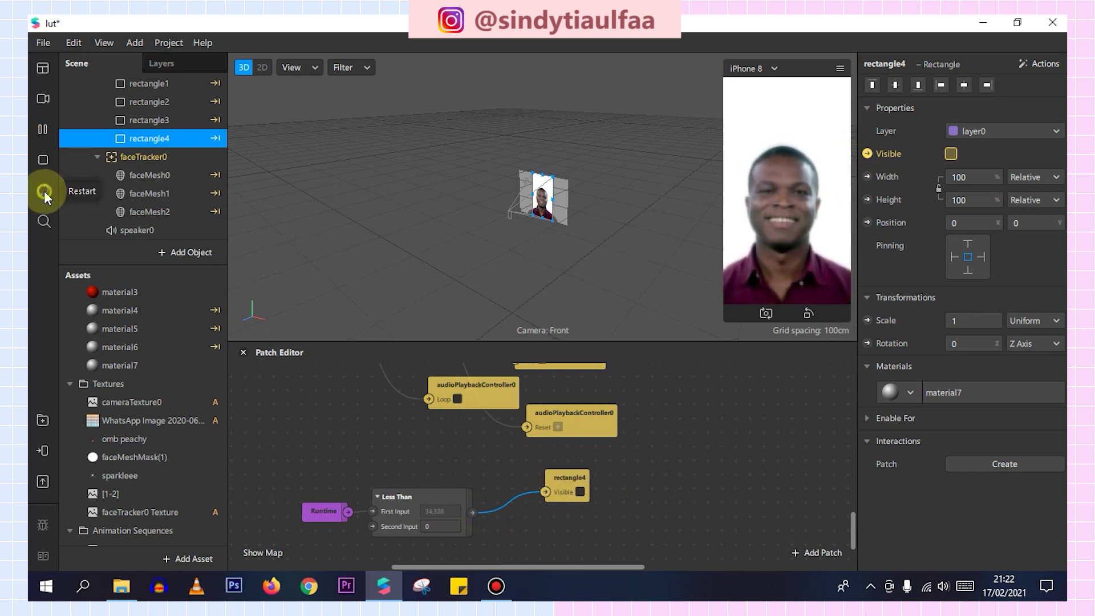
Test Less Than comparison values of 2 and then 0,5 seconds in the preview.
left_click(444, 526)
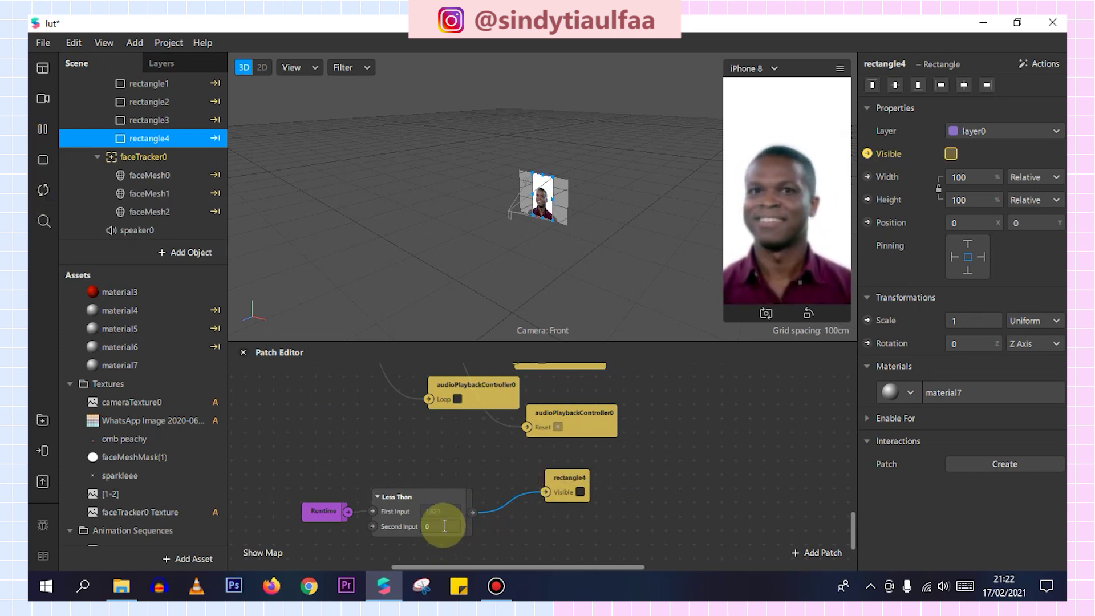
type("2")
left_click(495, 515)
left_click(50, 195)
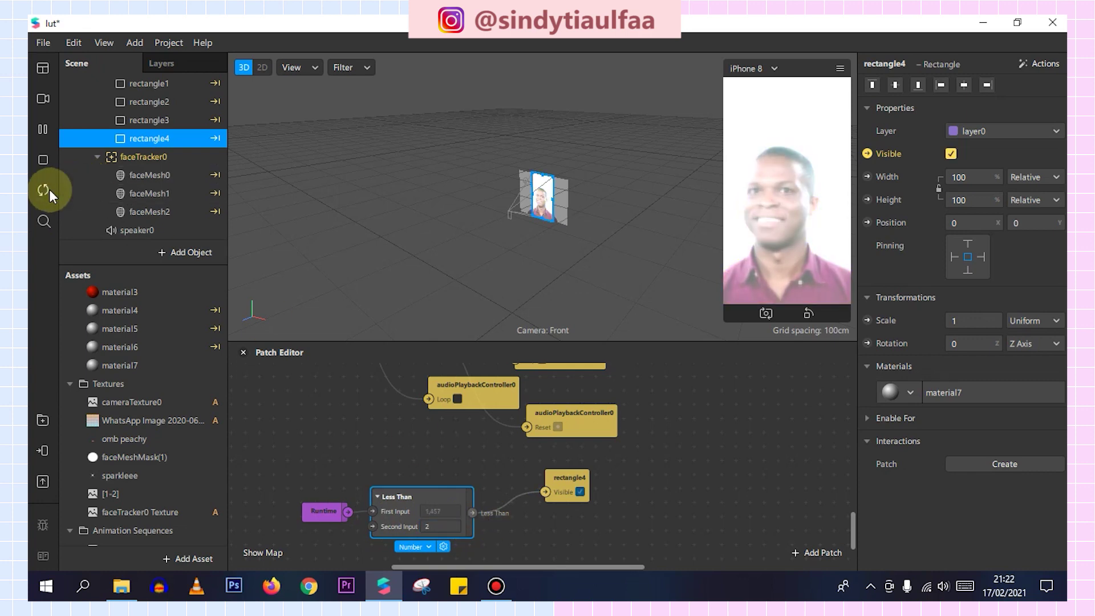
left_click_drag(551, 475, 577, 506)
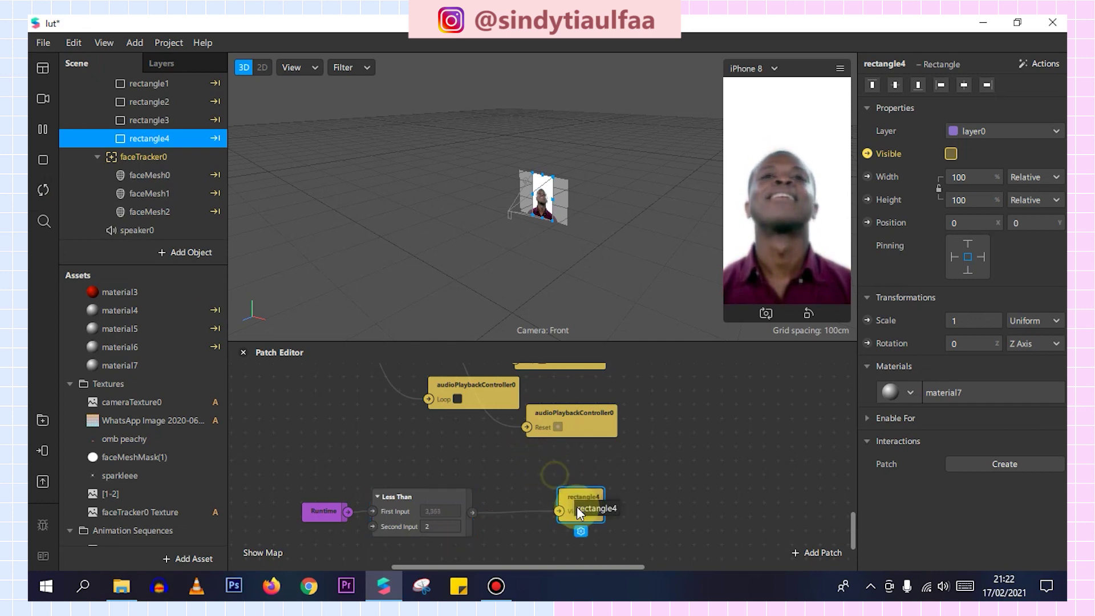
left_click(439, 526)
type("0")
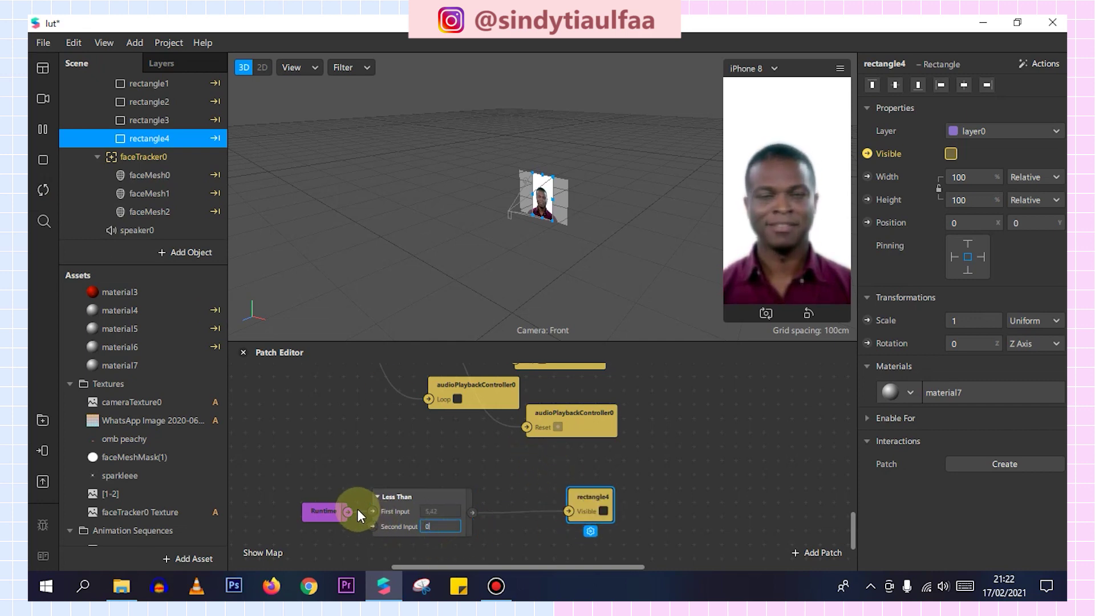
type(",5")
key("Return")
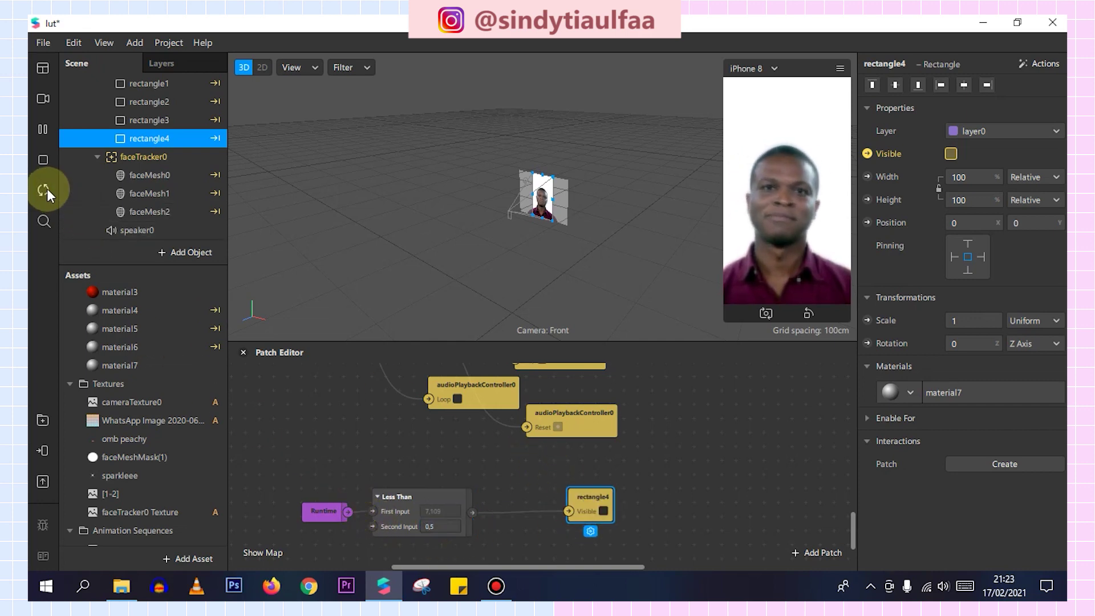
left_click(48, 191)
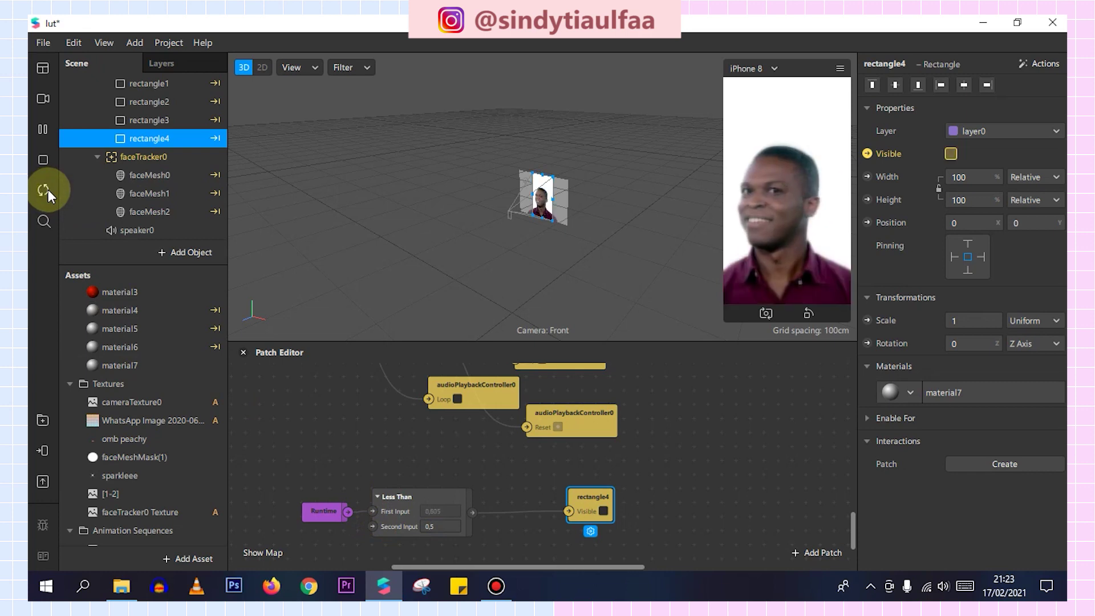
Settle the Less Than threshold at 1 second and recheck the flash.
left_click(439, 526)
type("1")
key("Return")
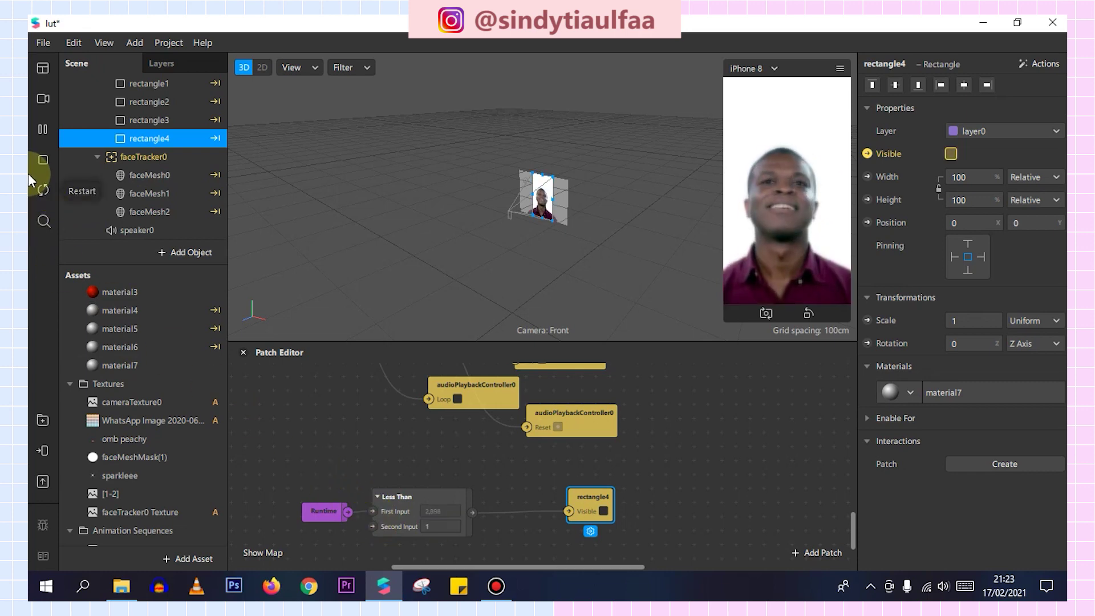
left_click(50, 193)
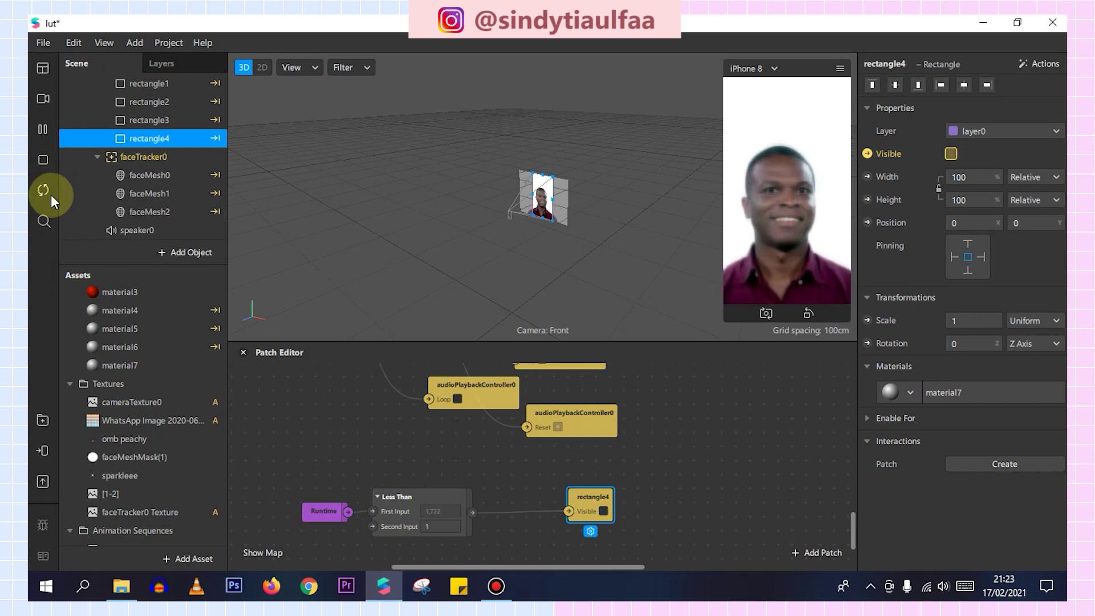
left_click(150, 490)
Delete the [1-2] texture group, including its white and yelloww files, from the project.
left_click(171, 459)
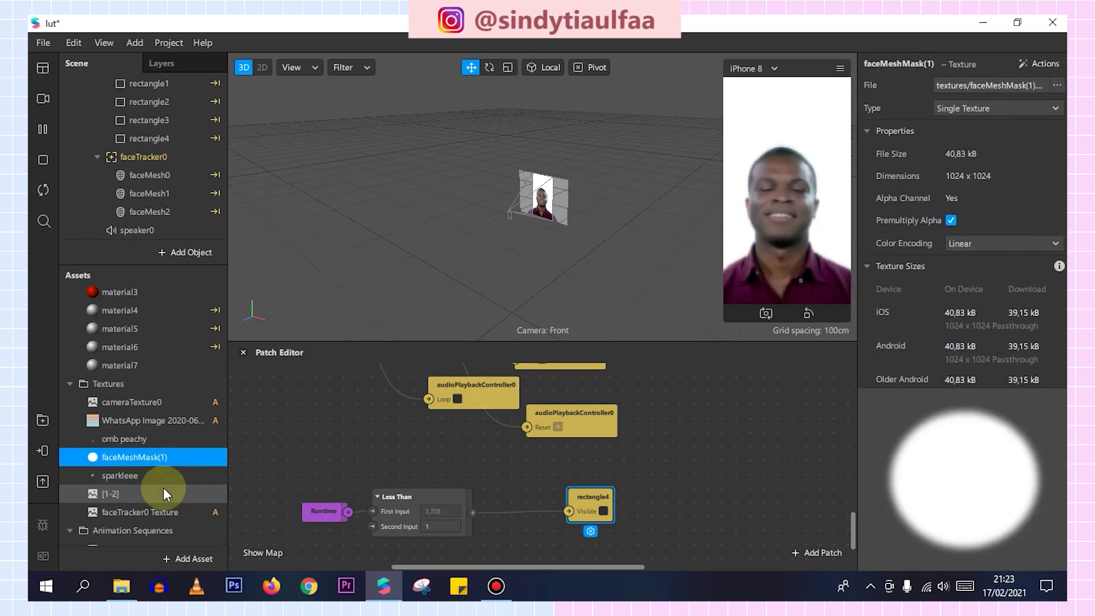
left_click(163, 488)
key("Delete")
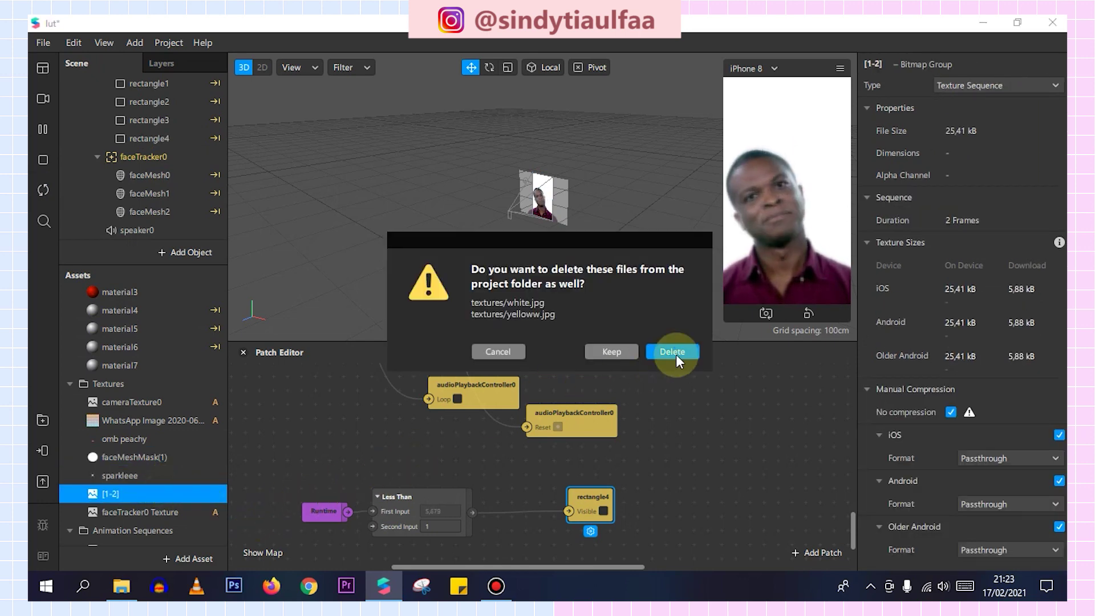
left_click(673, 352)
Delete animationSequence0 and show material7's Add blending at 49% opacity.
left_click(136, 469)
left_click(149, 449)
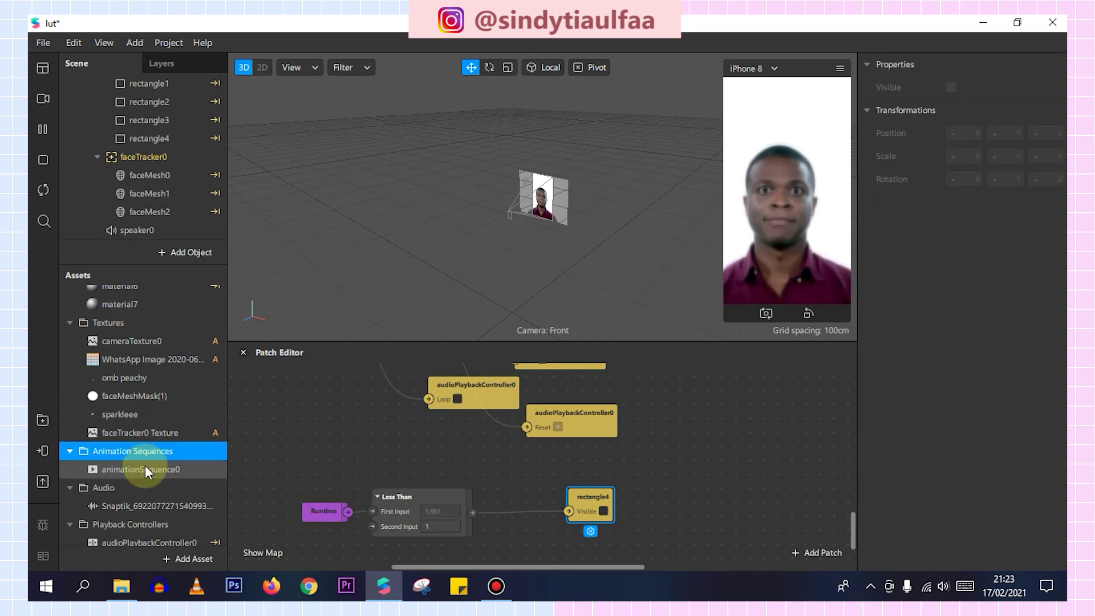
key("Delete")
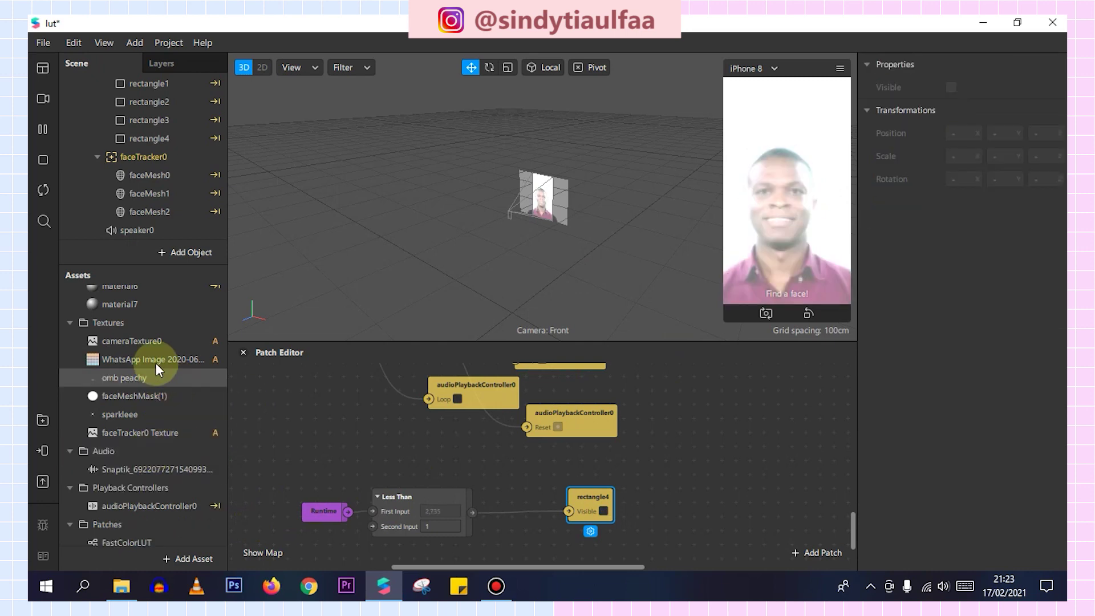
left_click(144, 306)
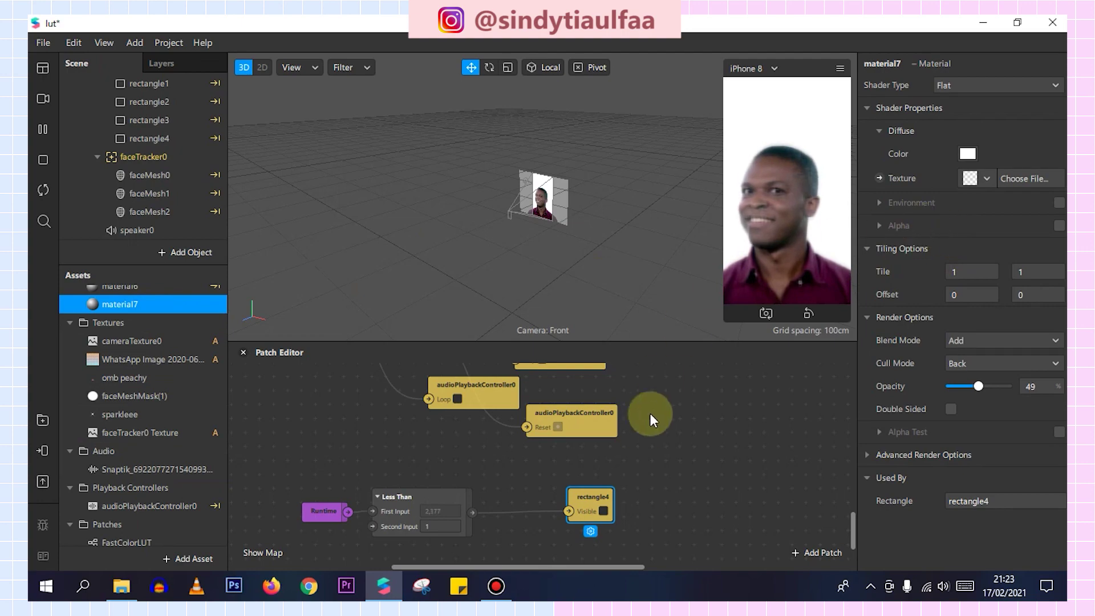
scroll(643, 426, "up", 3)
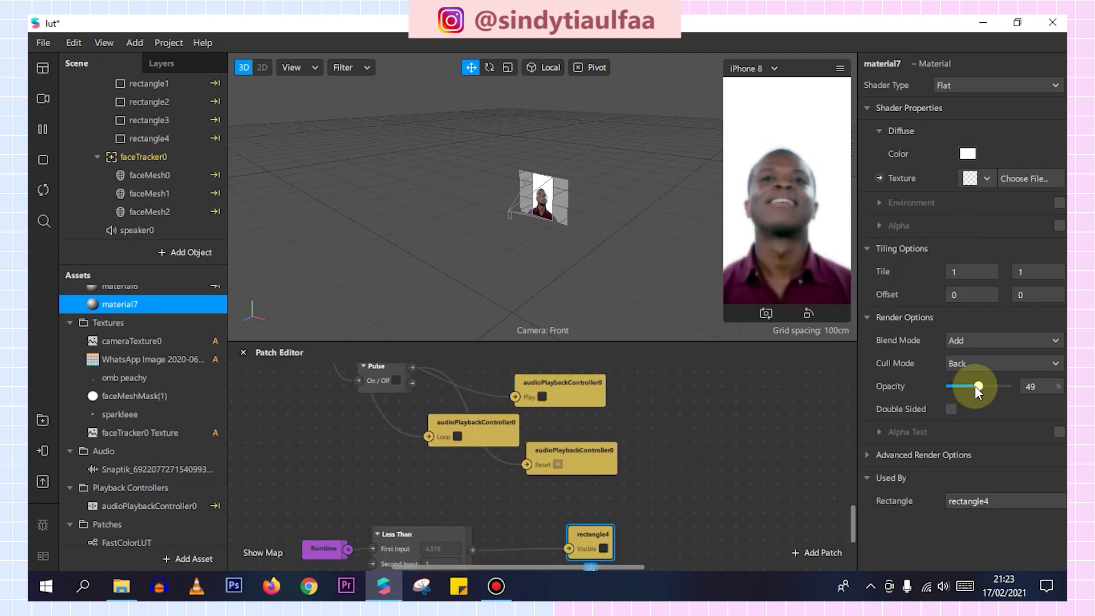
Lower material7's opacity to 56%.
left_click_drag(1003, 386, 983, 387)
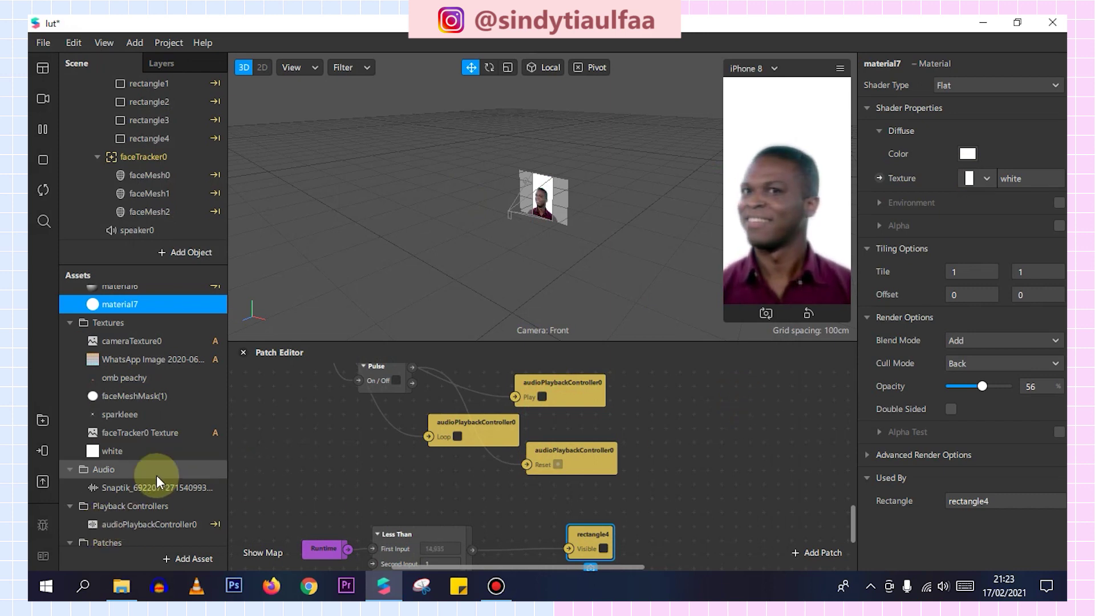
scroll(195, 400, "down", 2)
scroll(176, 446, "up", 2)
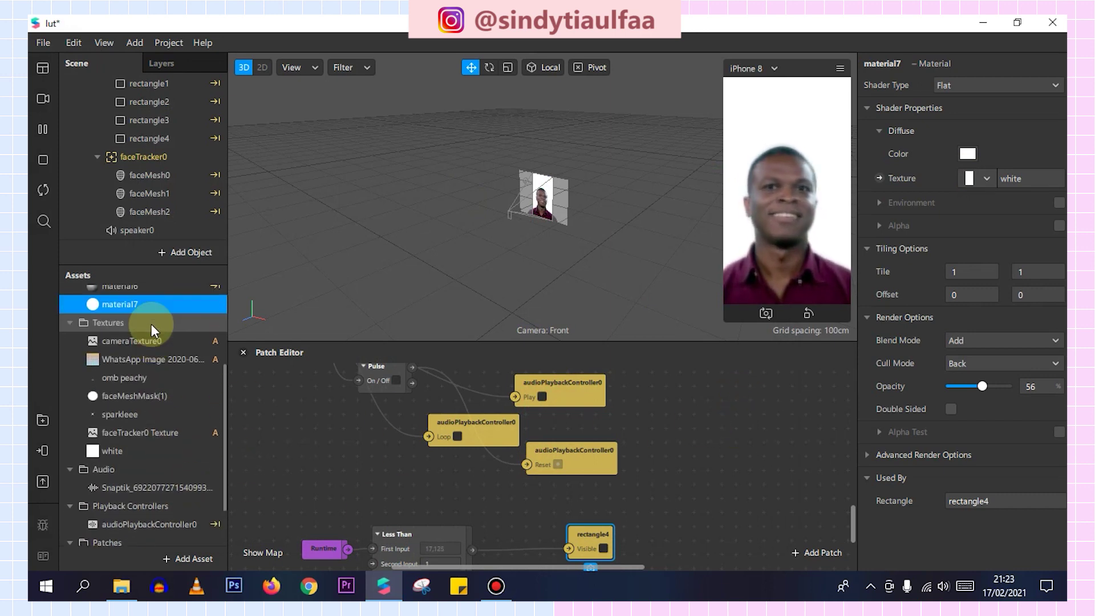
Turn on No compression for the white texture.
left_click(131, 451)
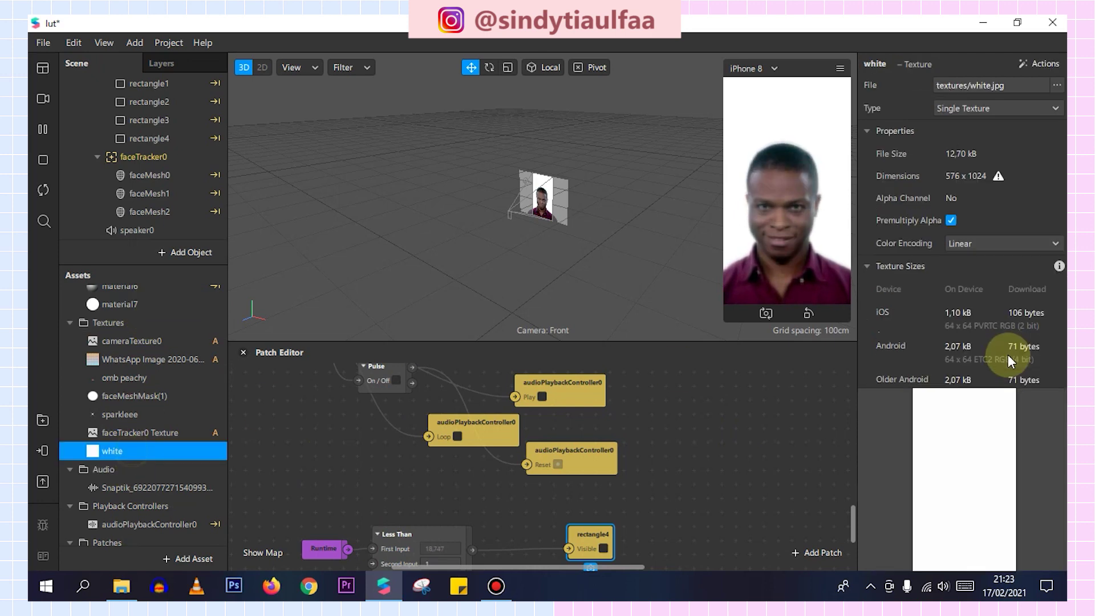
scroll(970, 319, "down", 3)
scroll(952, 256, "down", 1)
left_click(951, 243)
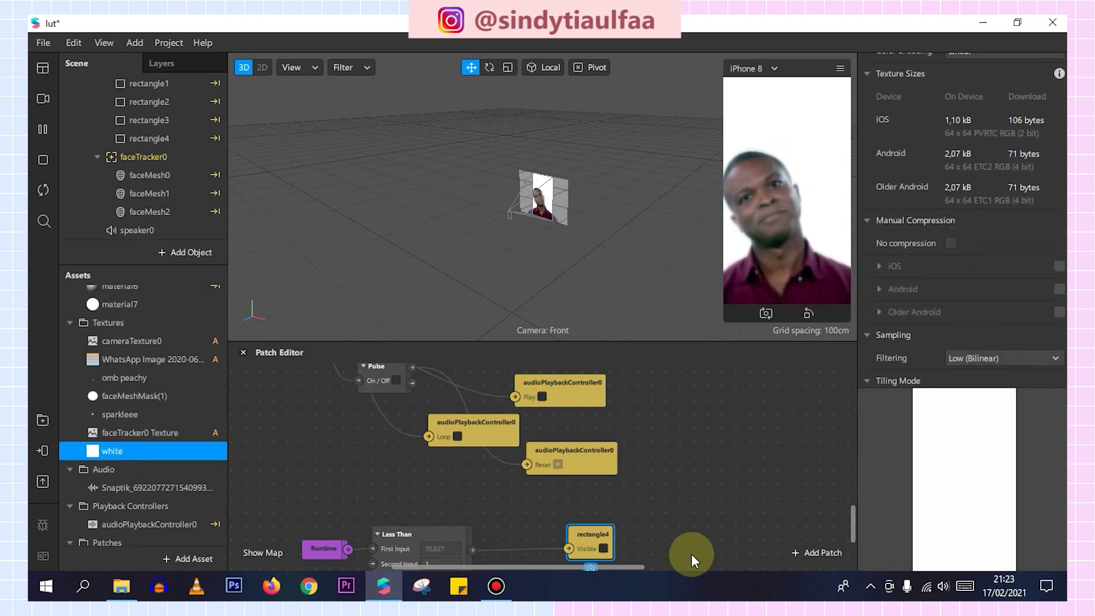
scroll(691, 553, "up", 2)
scroll(739, 519, "down", 1)
Restart the preview and tick rectangle4's Visible box in the Patch Editor.
left_click(43, 190)
scroll(712, 440, "down", 1)
scroll(710, 450, "down", 2)
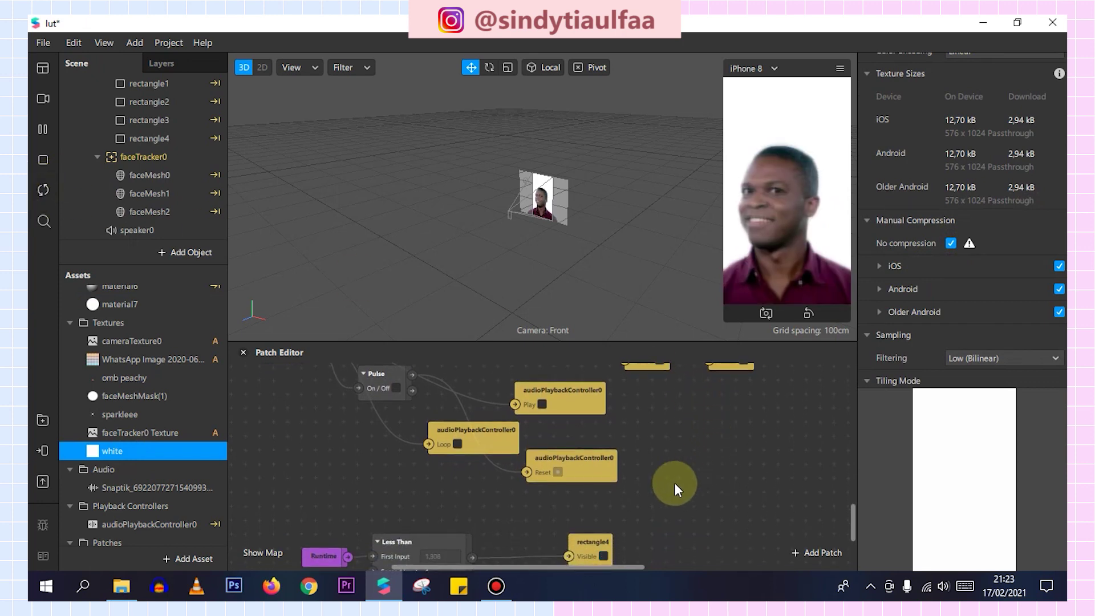
scroll(628, 507, "down", 1)
left_click_drag(553, 538, 556, 535)
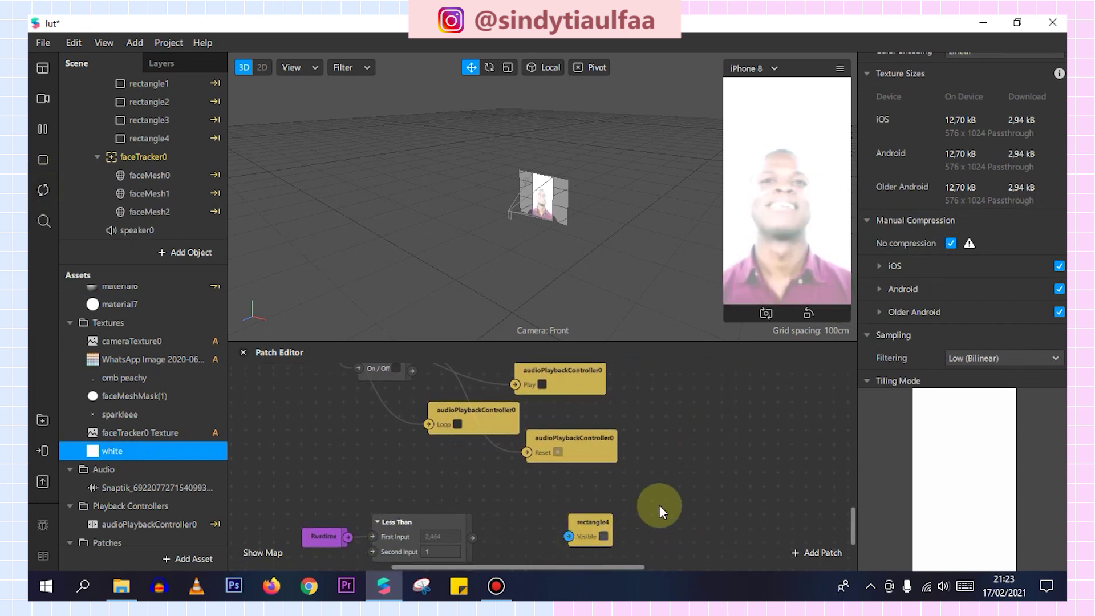
scroll(171, 343, "up", 2)
scroll(155, 369, "down", 2)
scroll(152, 355, "down", 1)
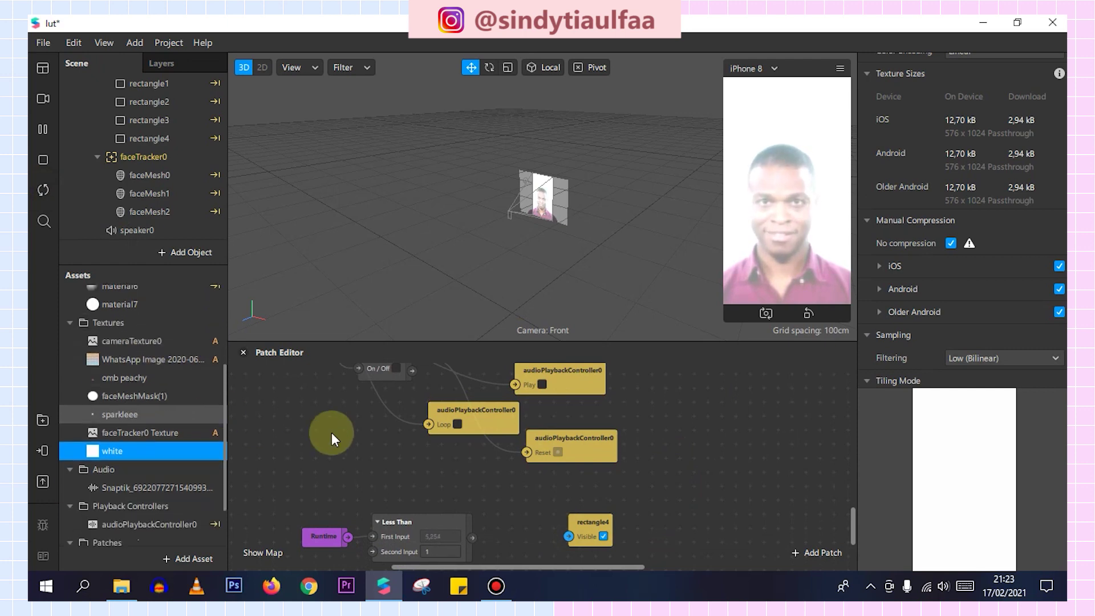
scroll(399, 473, "down", 6)
scroll(446, 501, "down", 3)
Set the Less Than Second Input to 0,7 and restart the preview.
double_click(429, 429)
type("0")
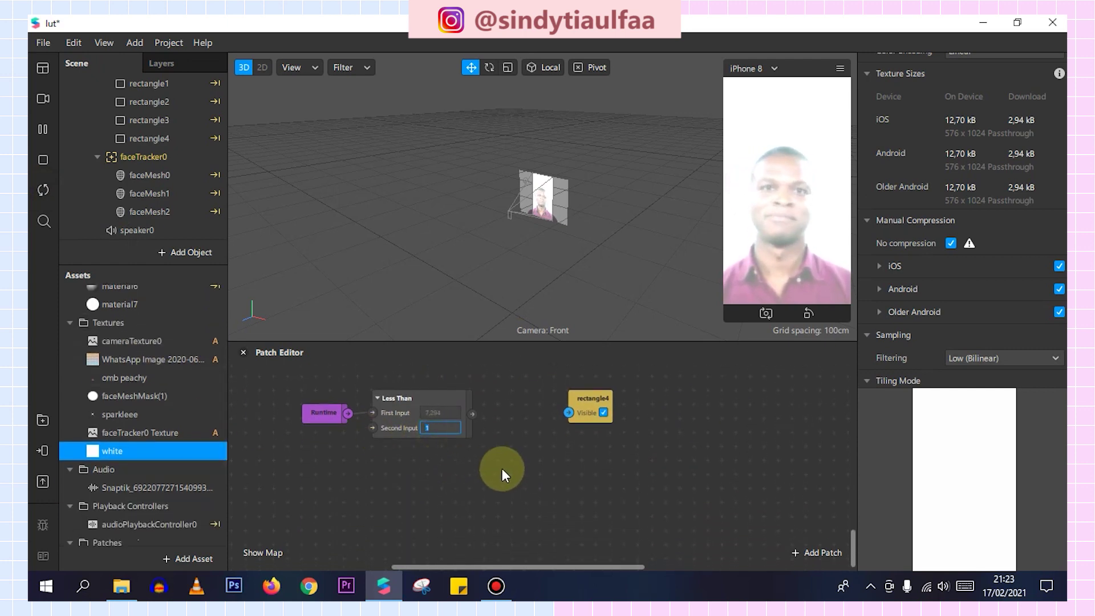
type(",7")
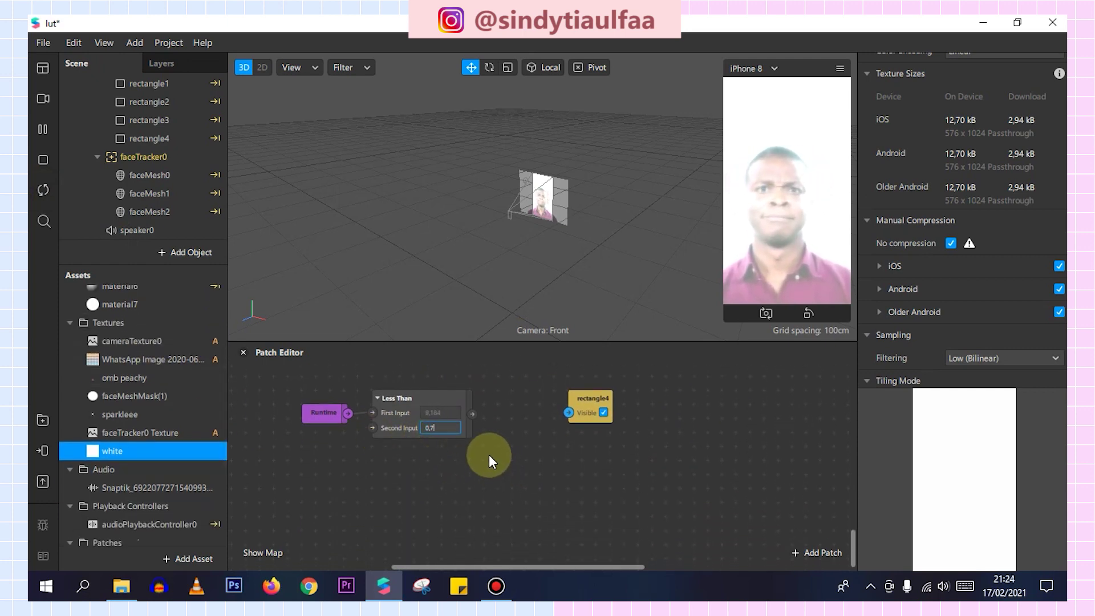
key("Return")
left_click(41, 194)
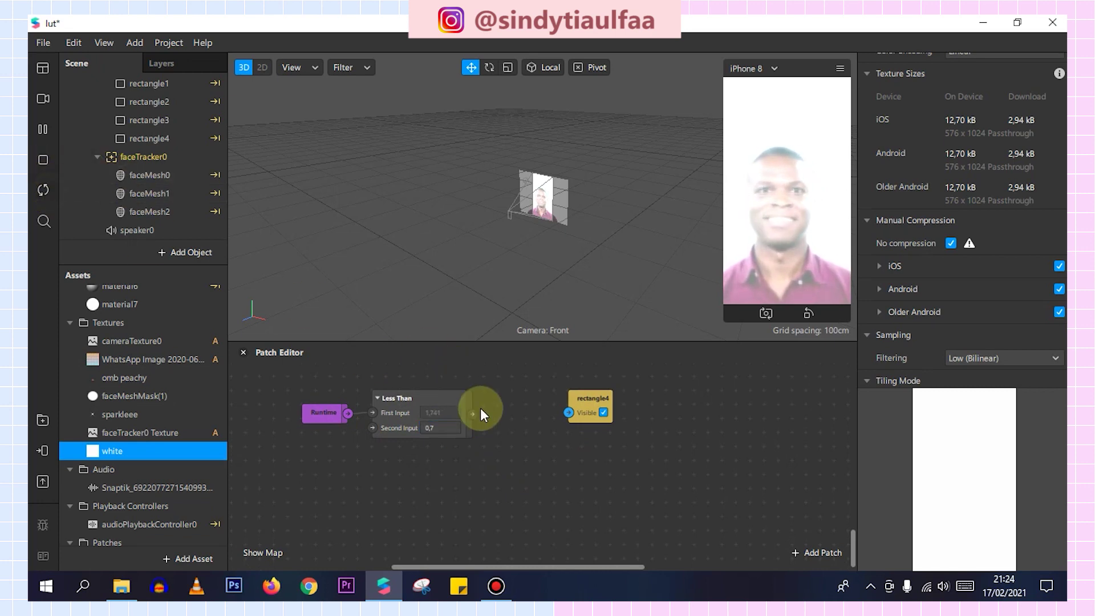
Change the wire between Less Than's output and rectangle4's Visible, replaying the flash to test.
left_click_drag(471, 413, 569, 412)
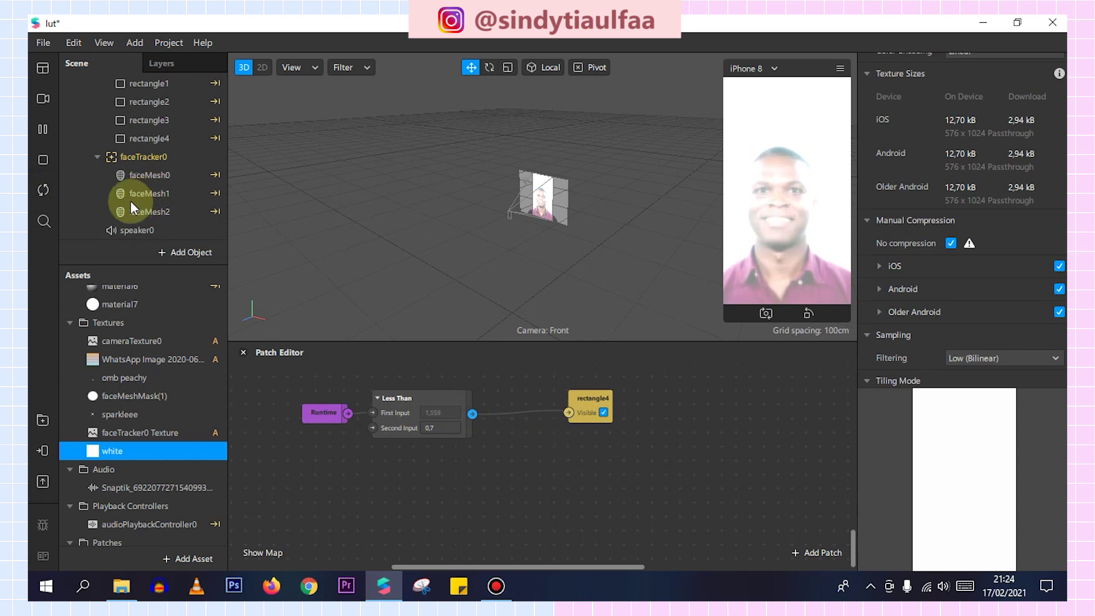
left_click(44, 192)
left_click(44, 190)
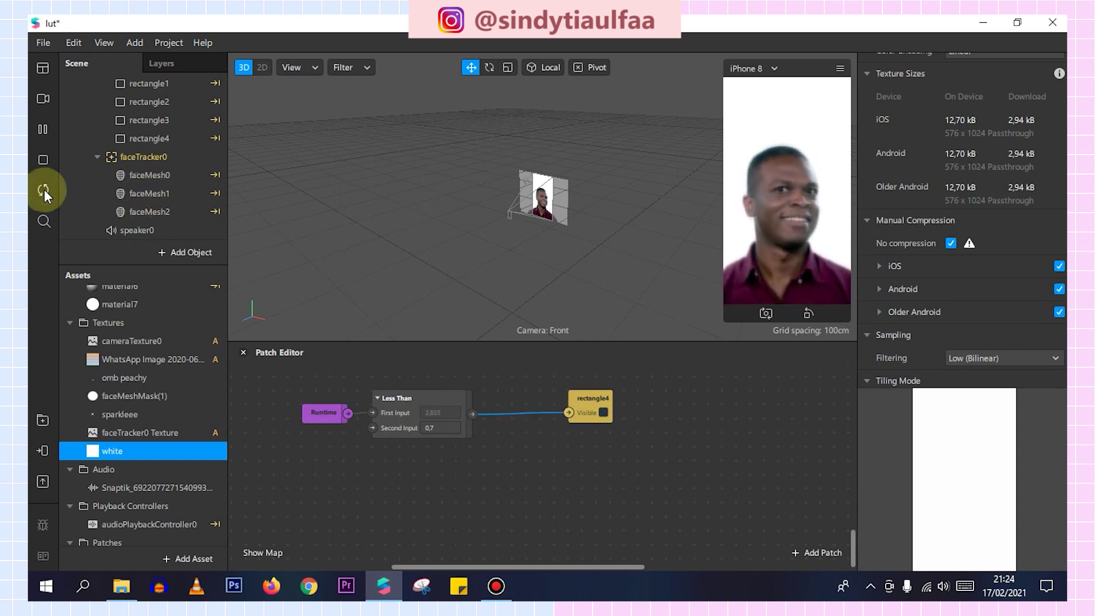
left_click(43, 189)
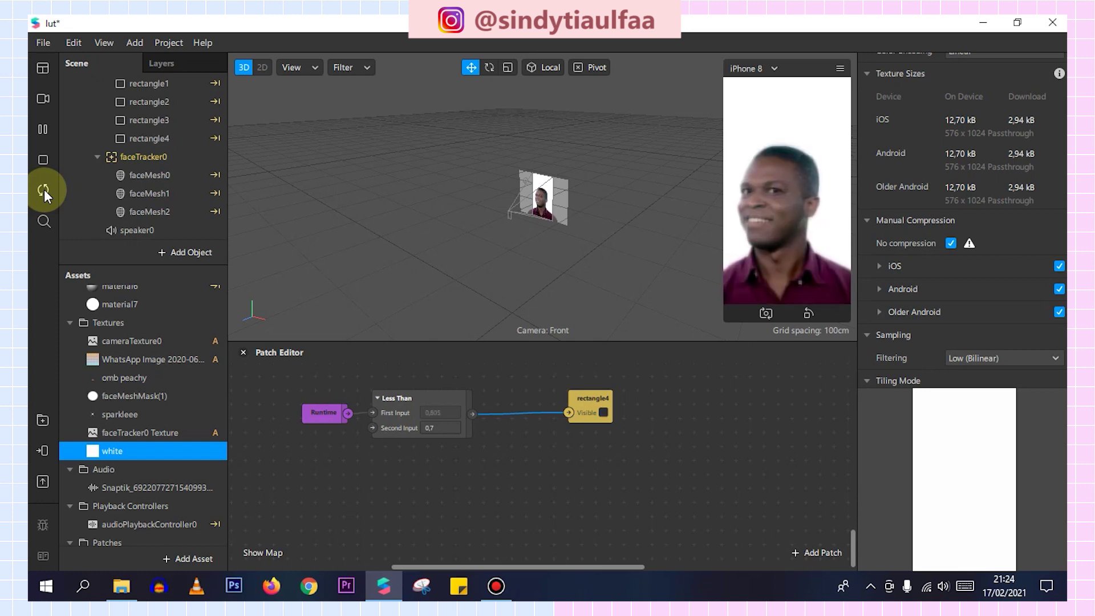
Try a 0,6 threshold, check the timing, then return it to 0,7.
left_click(444, 427)
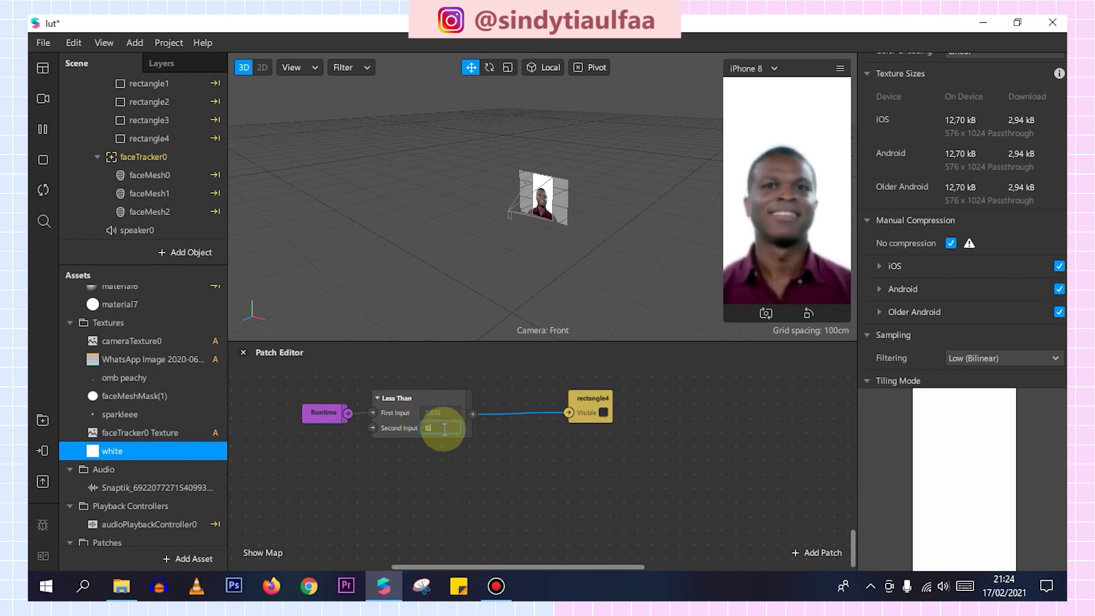
type(",6")
key("Return")
left_click(46, 193)
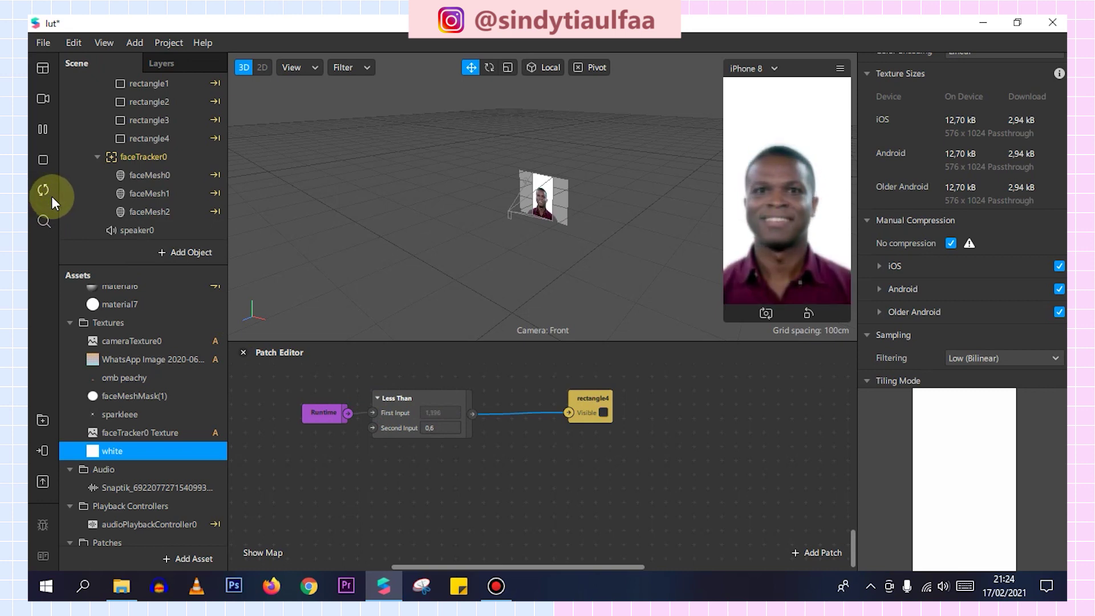
left_click(444, 428)
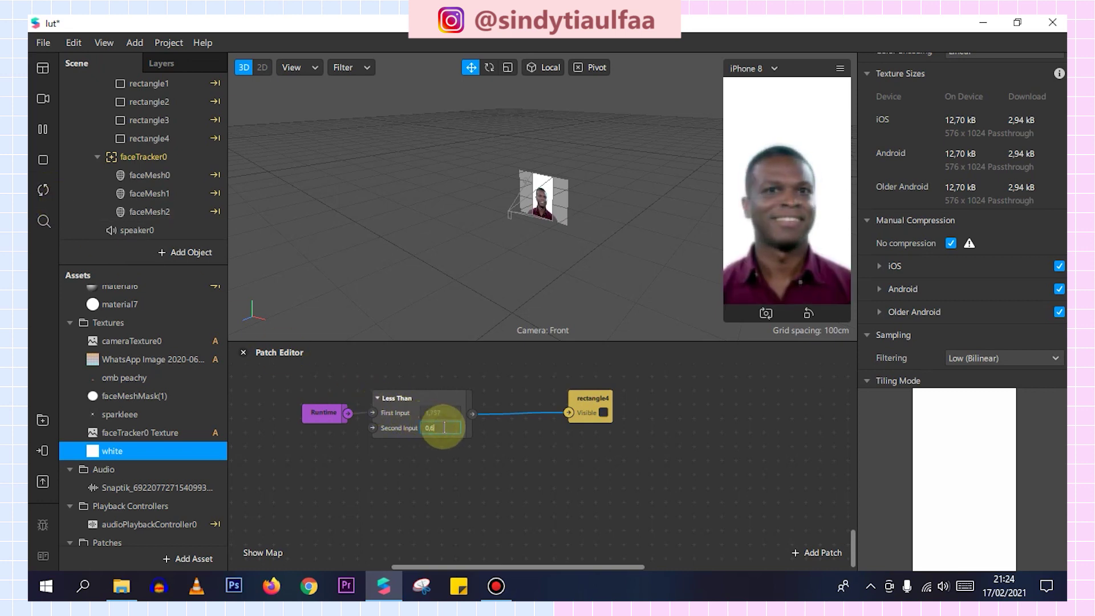
type("0.7")
left_click(498, 468)
Move rectangle4 aside in the Patch Editor to make room.
scroll(498, 467, "up", 2)
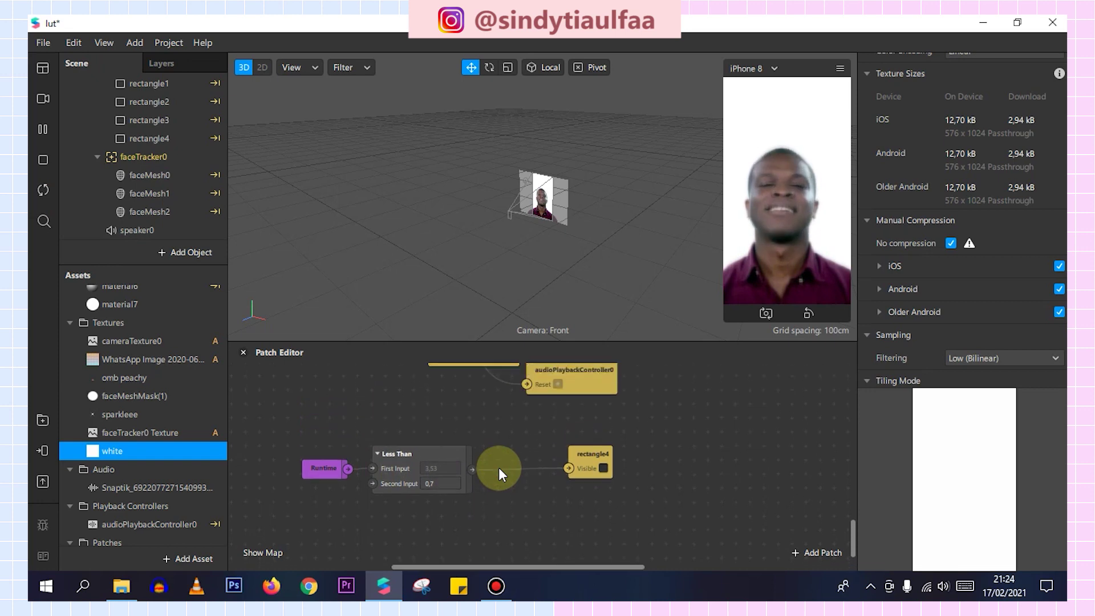
scroll(498, 467, "up", 3)
scroll(496, 472, "down", 1)
scroll(496, 485, "down", 1)
scroll(507, 518, "down", 1)
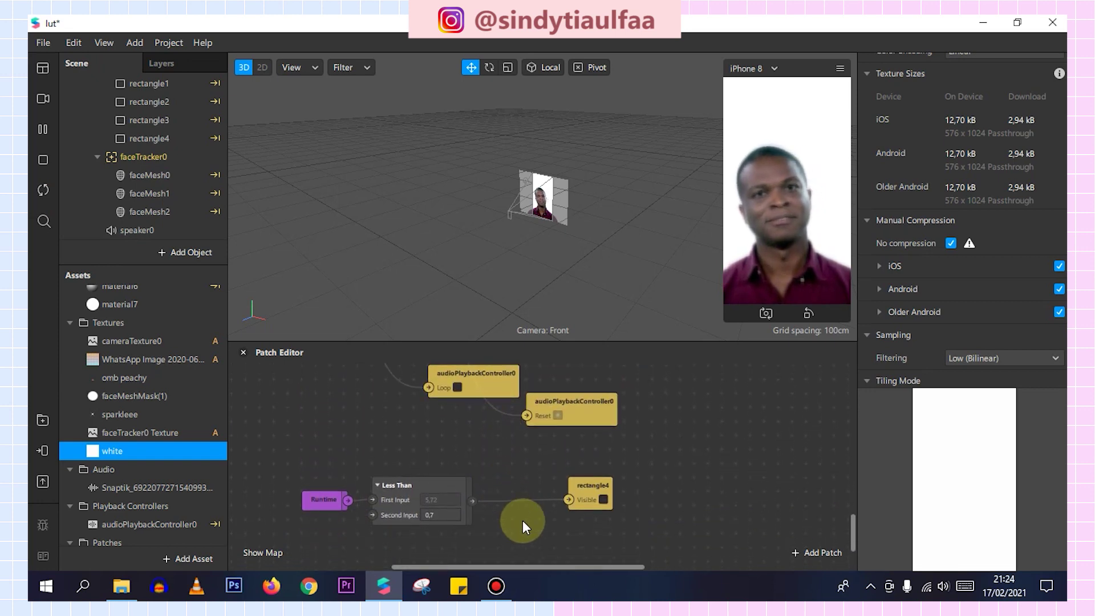
scroll(530, 502, "down", 1)
left_click_drag(580, 455, 608, 455)
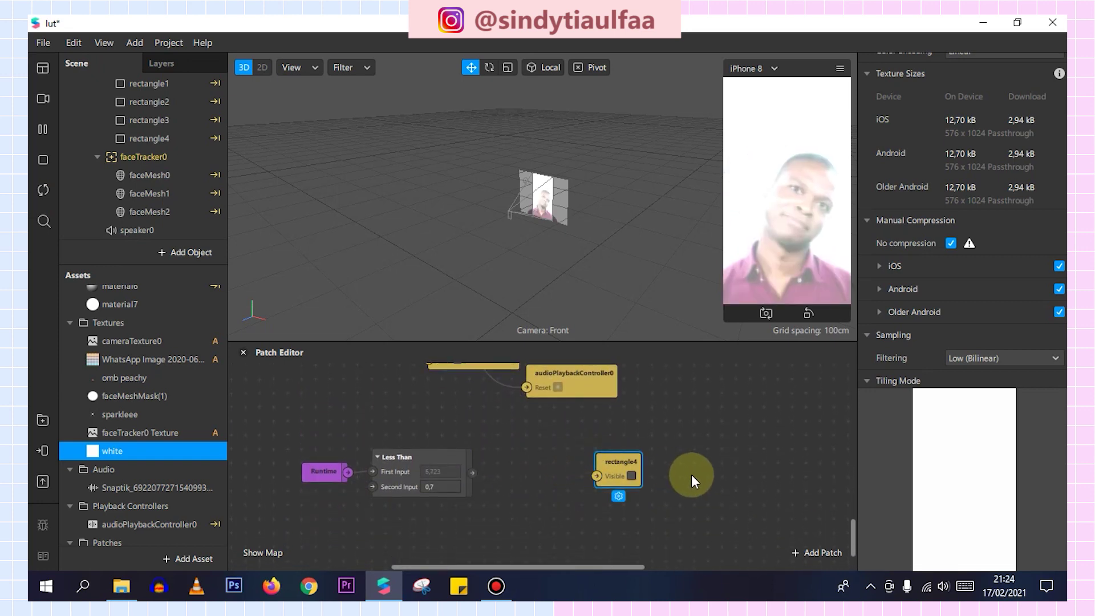
Insert a Delay patch between Less Than's output and rectangle4's Visible.
left_click_drag(490, 475, 502, 481)
type("del")
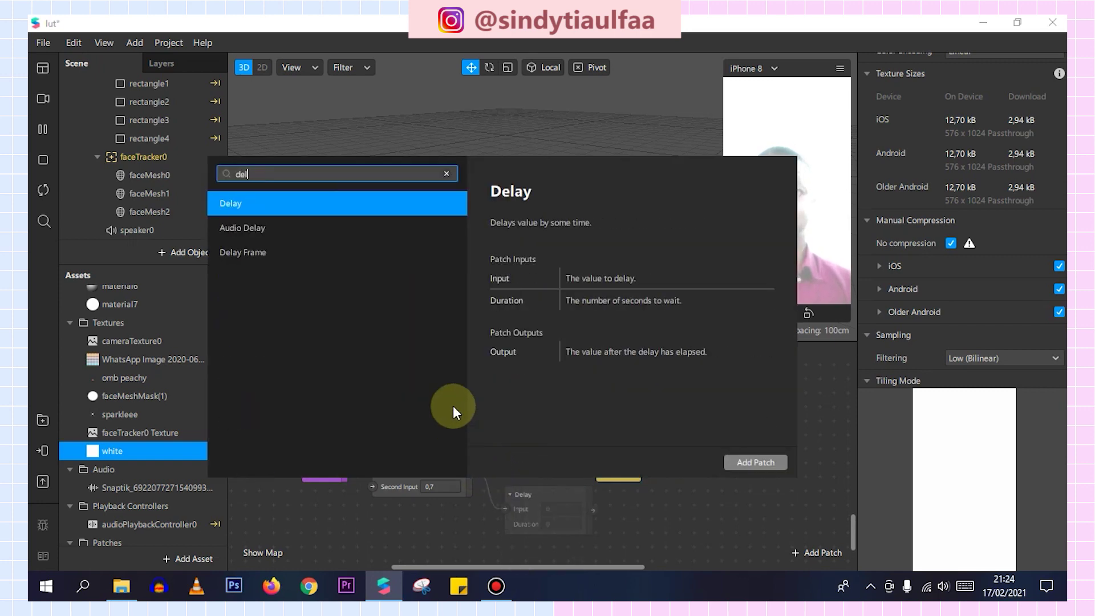
key("Return")
left_click_drag(615, 458, 673, 472)
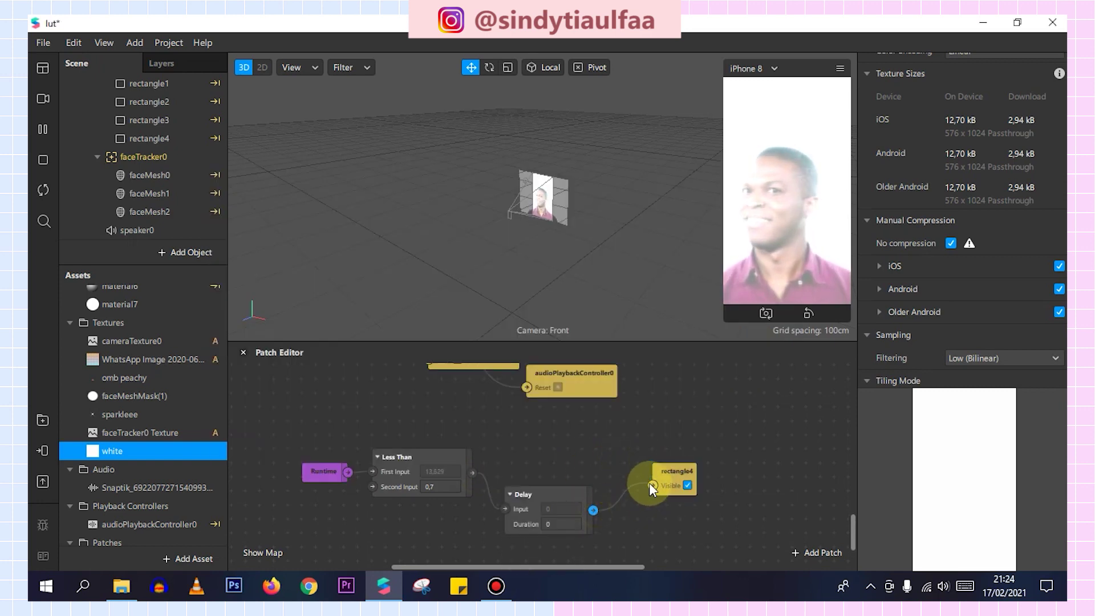
Set the Delay duration to 3,8 seconds and restart the preview.
left_click(558, 525)
type("3")
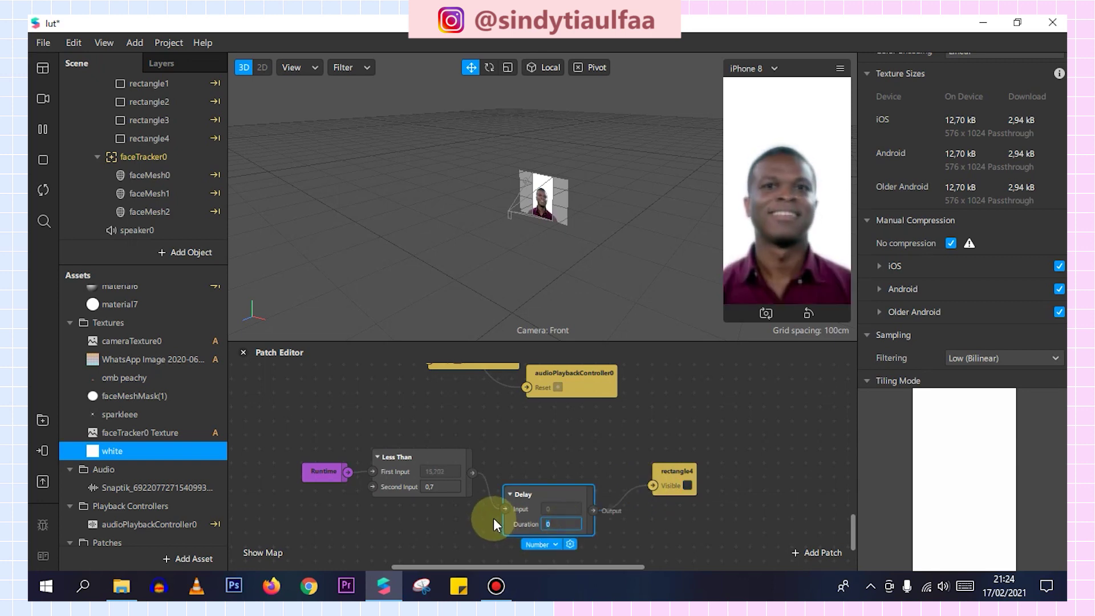
type(",8")
key("Return")
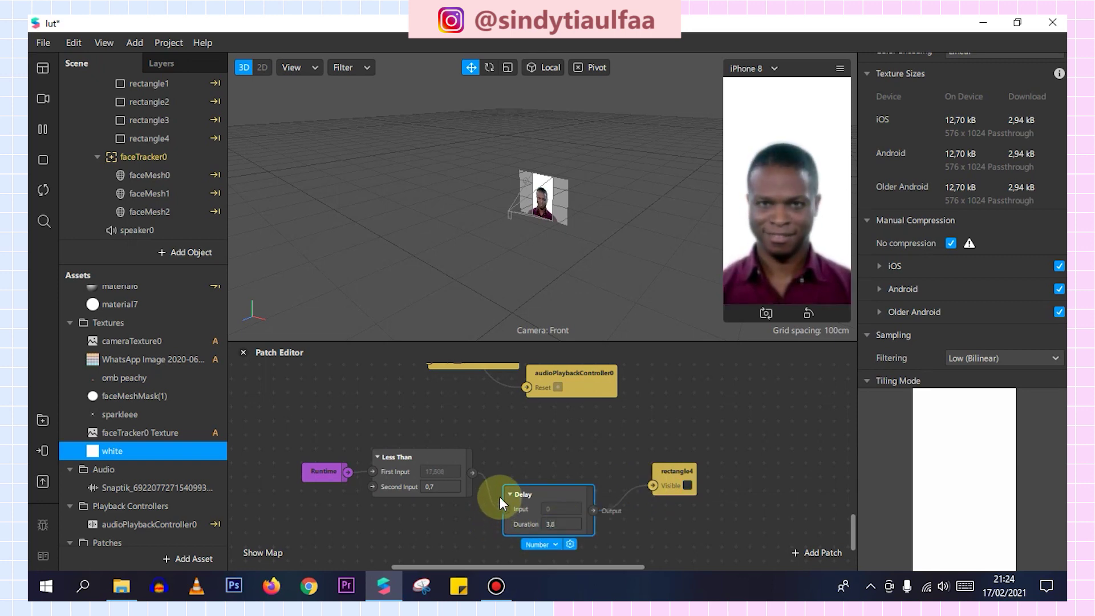
left_click(40, 196)
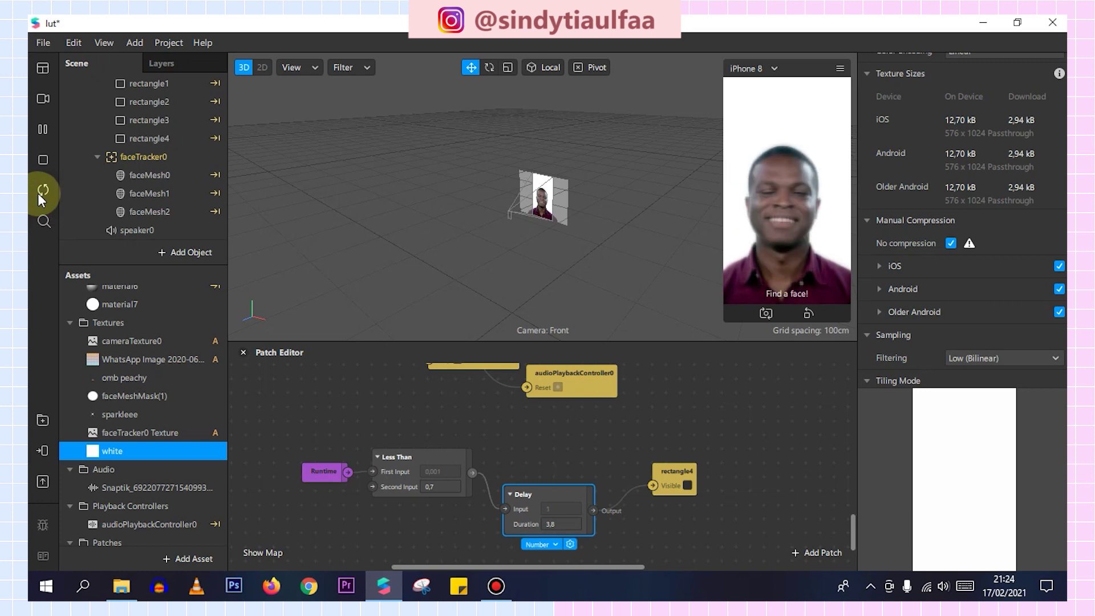
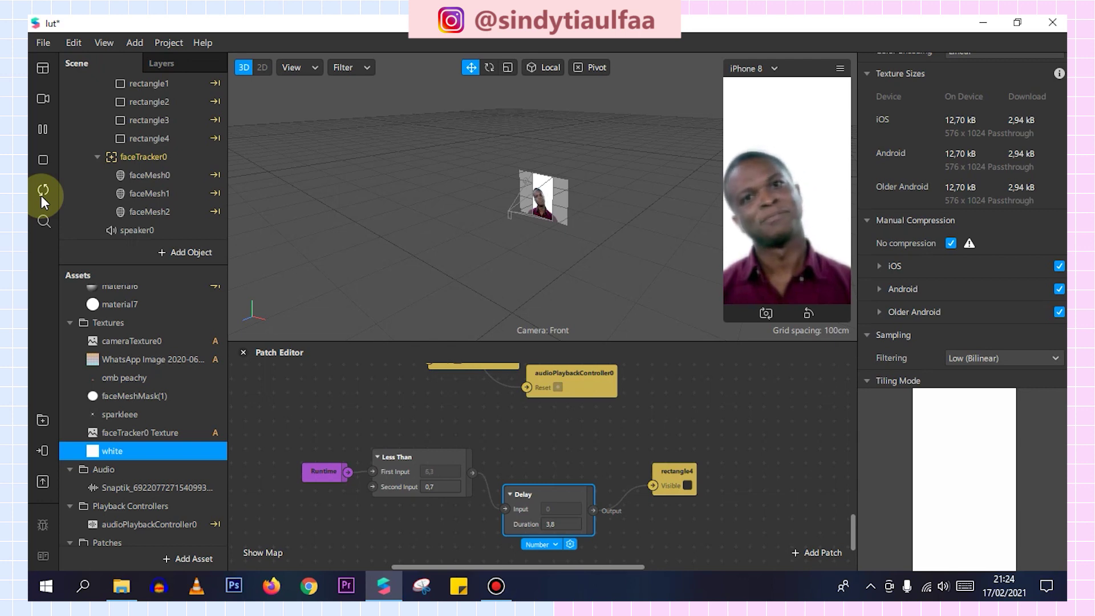
Reposition the Camera patch within the patch graph.
scroll(406, 422, "up", 1)
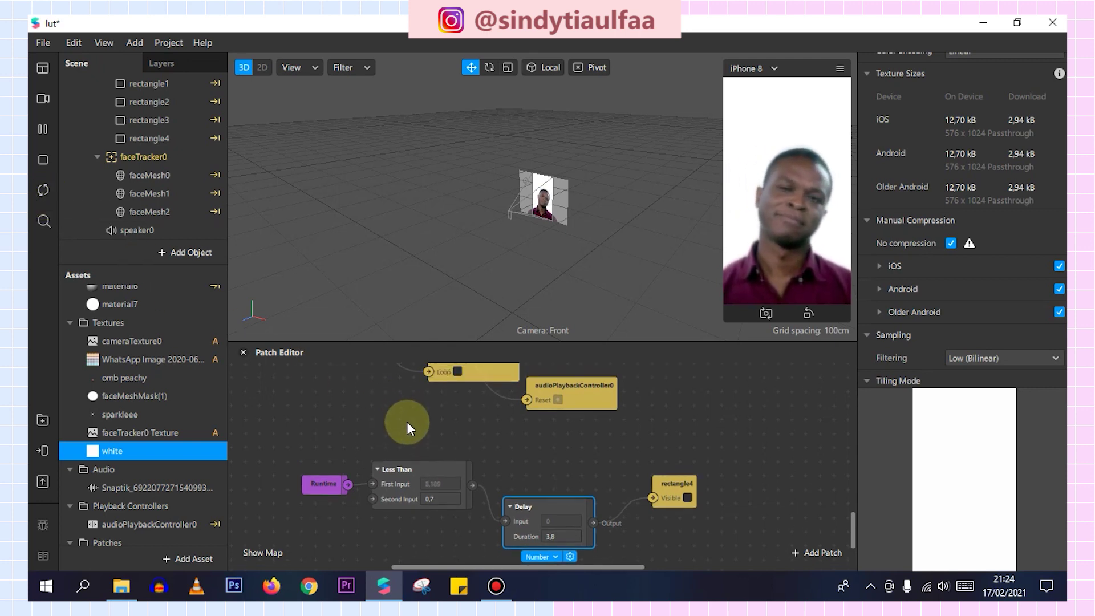
scroll(406, 422, "up", 2)
scroll(406, 422, "up", 2)
scroll(406, 422, "up", 3)
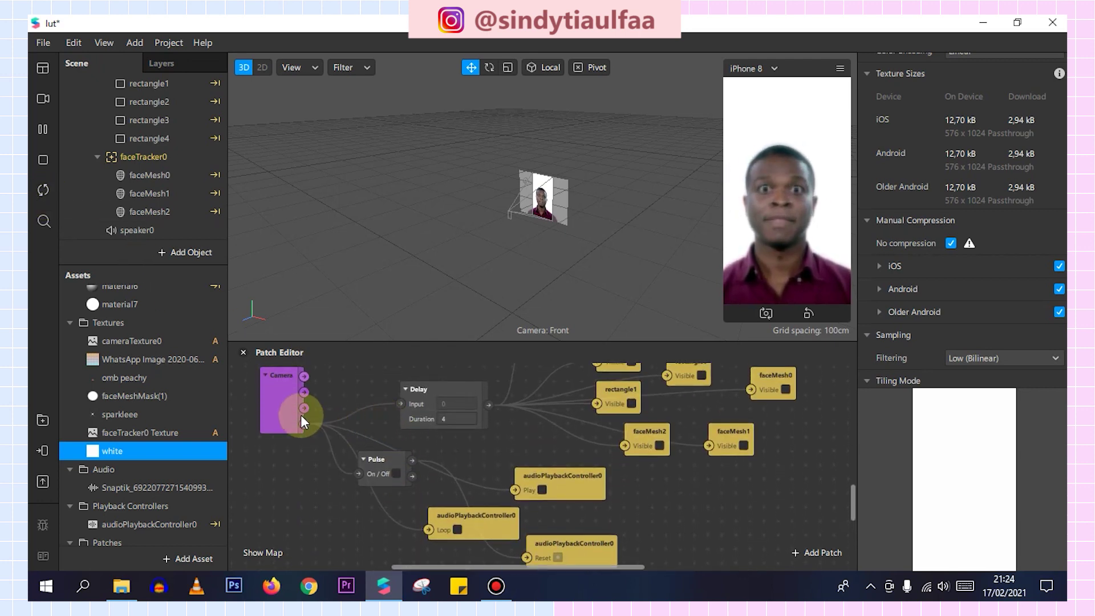
left_click_drag(302, 416, 290, 539)
scroll(297, 530, "down", 4)
scroll(311, 514, "down", 3)
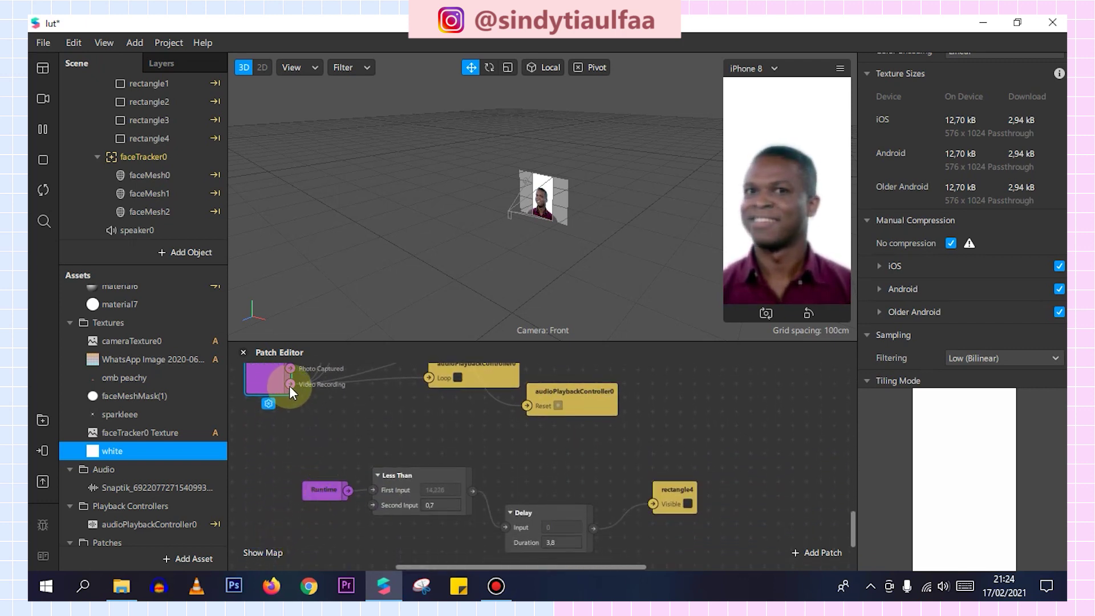
Discard a trial Camera Video Recording wire and select the four texture assets together.
left_click_drag(290, 384, 494, 515)
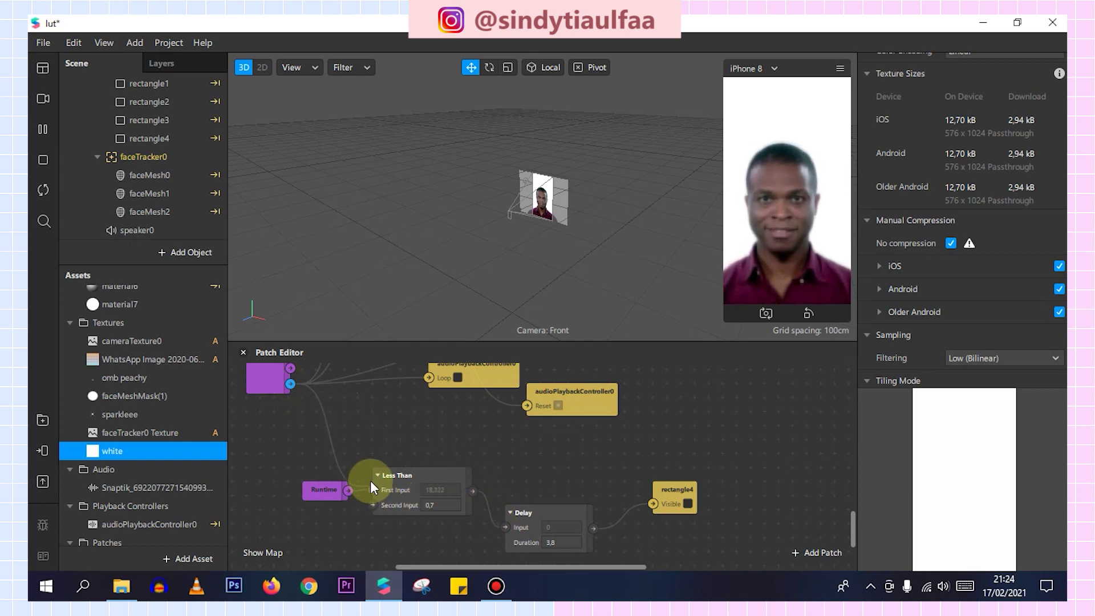
left_click_drag(368, 489, 390, 438)
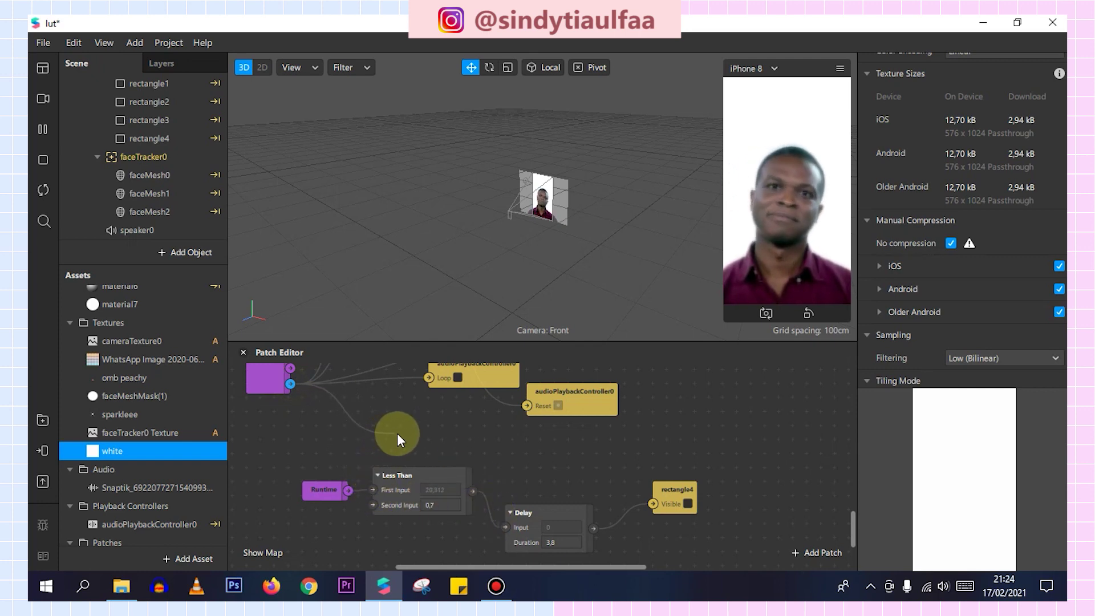
left_click_drag(390, 437, 587, 457)
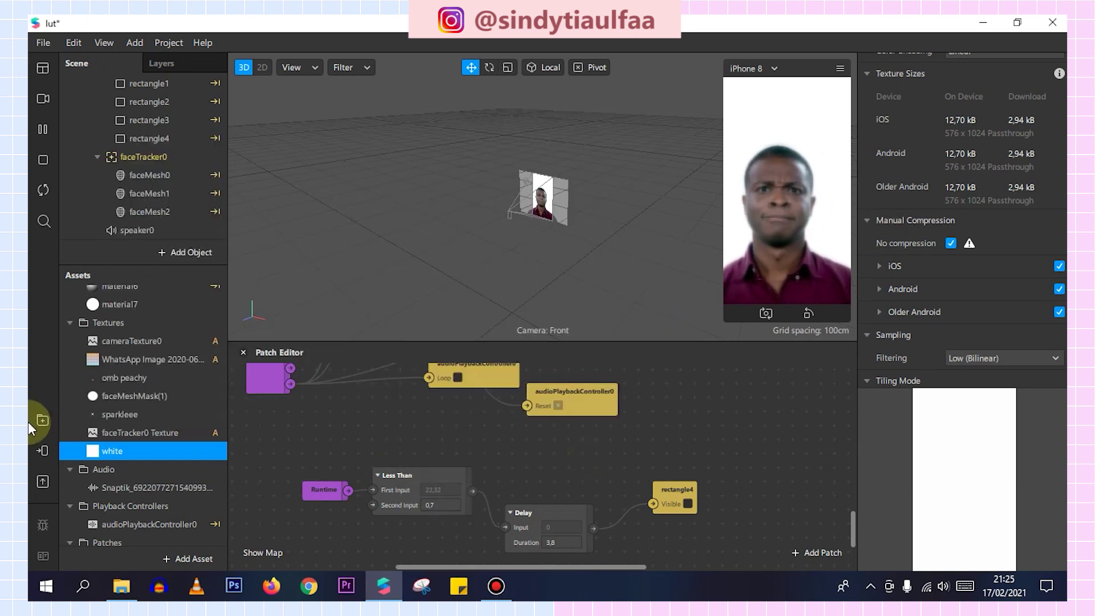
left_click(116, 449)
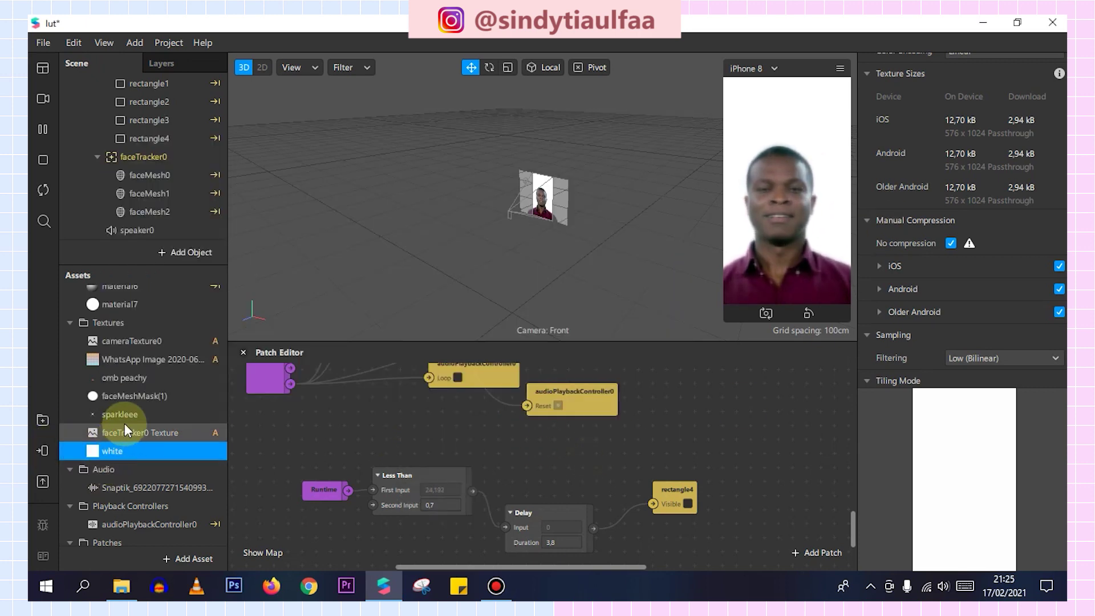
left_click_drag(124, 413, 420, 354)
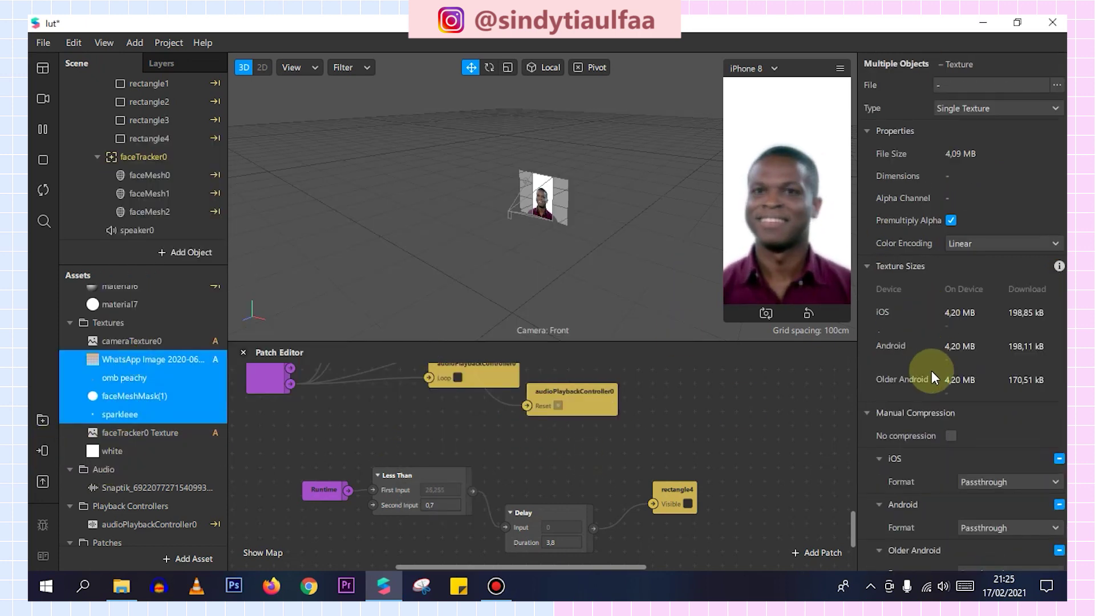
Turn off compression for the four textures and send the effect to Instagram for testing.
left_click(952, 435)
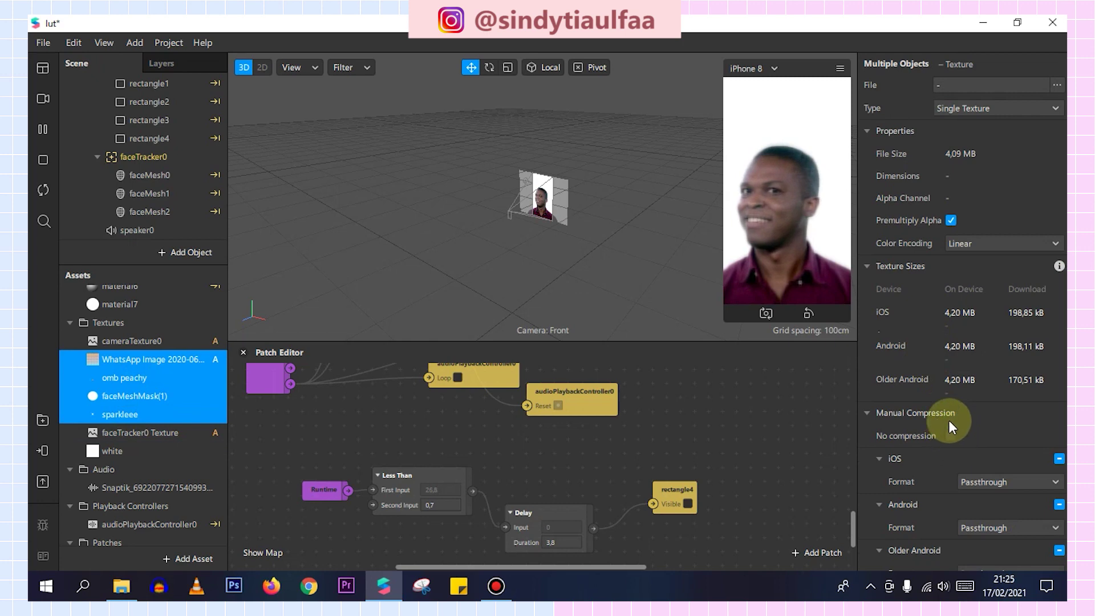
left_click(43, 452)
left_click(125, 447)
left_click(231, 439)
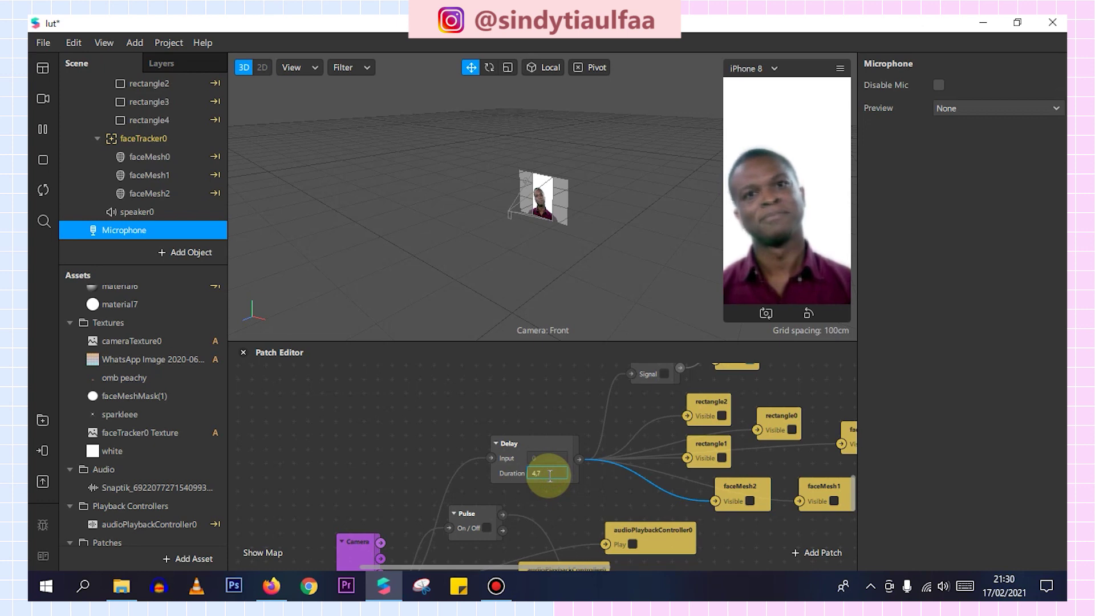
Set the Delay patch duration to 3.8.
scroll(594, 485, "down", 1)
scroll(593, 488, "down", 1)
scroll(595, 493, "down", 3)
scroll(594, 495, "down", 3)
left_click_drag(644, 530, 653, 528)
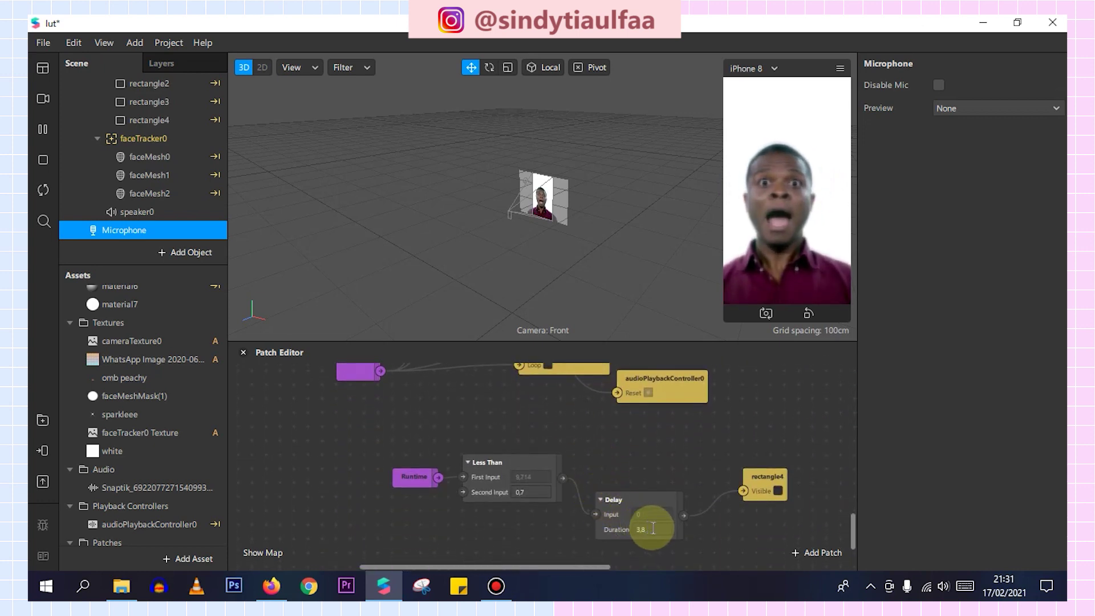
left_click(661, 531)
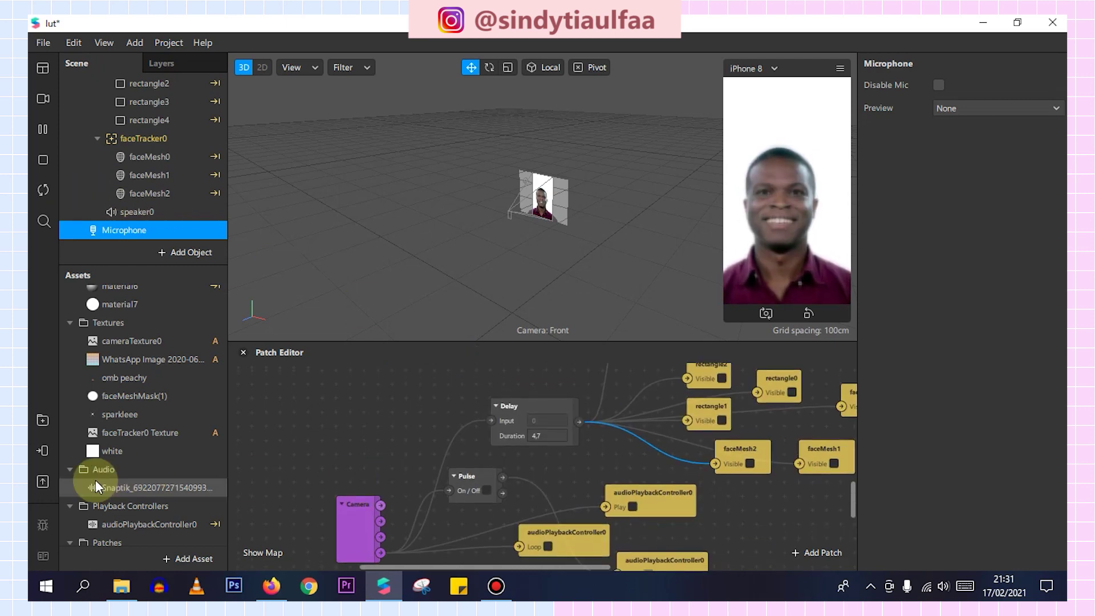
Check the test-on-device options and try a Delay duration of 5.
left_click(43, 451)
left_click(371, 379)
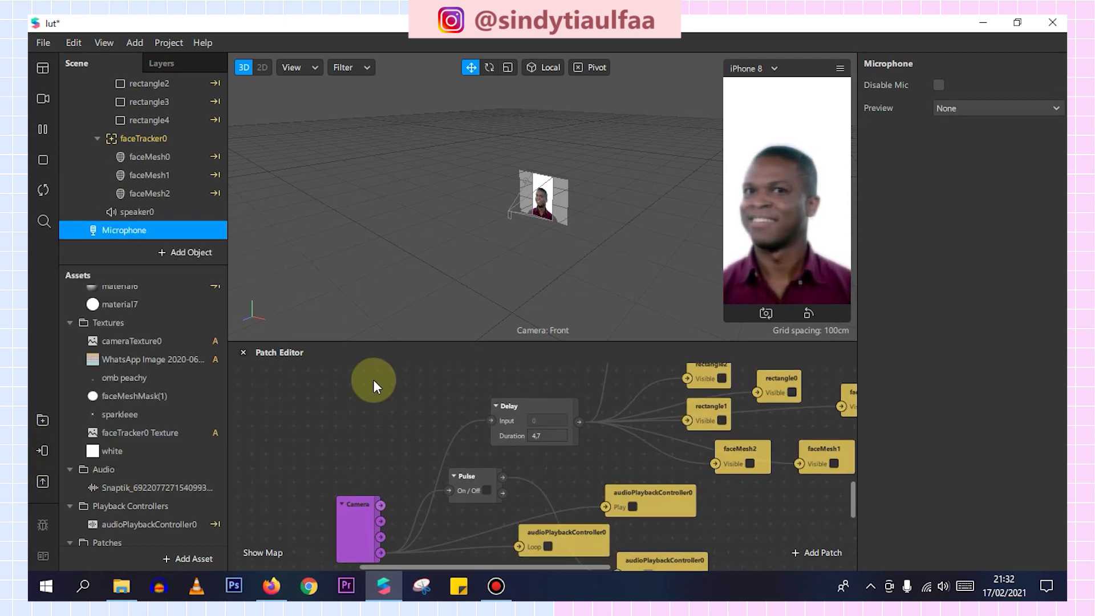
scroll(399, 411, "down", 3)
scroll(399, 412, "down", 2)
left_click(652, 532)
type("5")
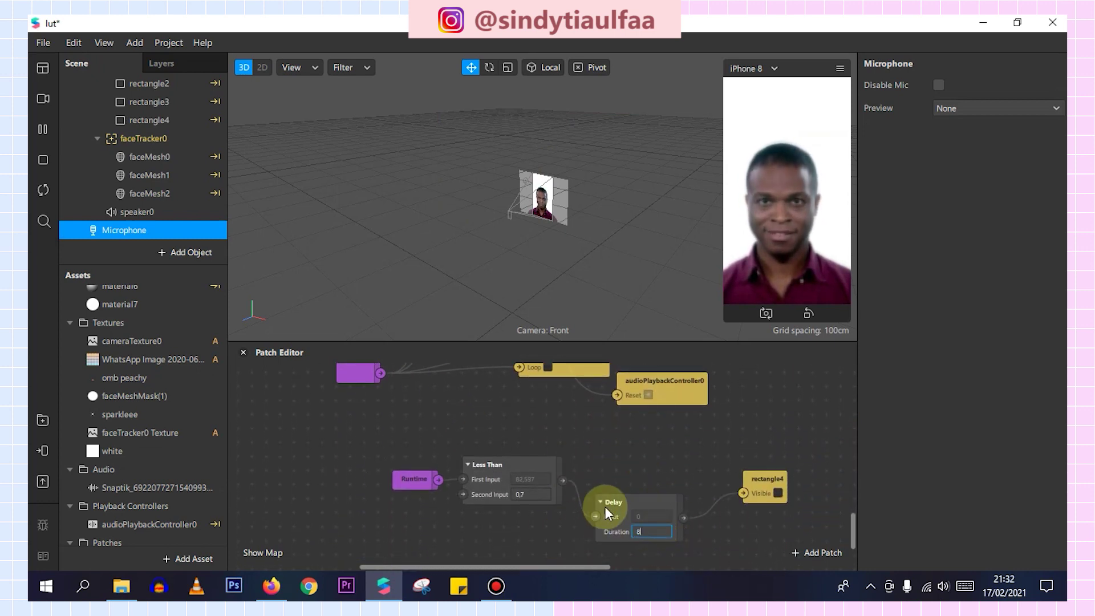
scroll(509, 443, "up", 2)
scroll(509, 443, "up", 2)
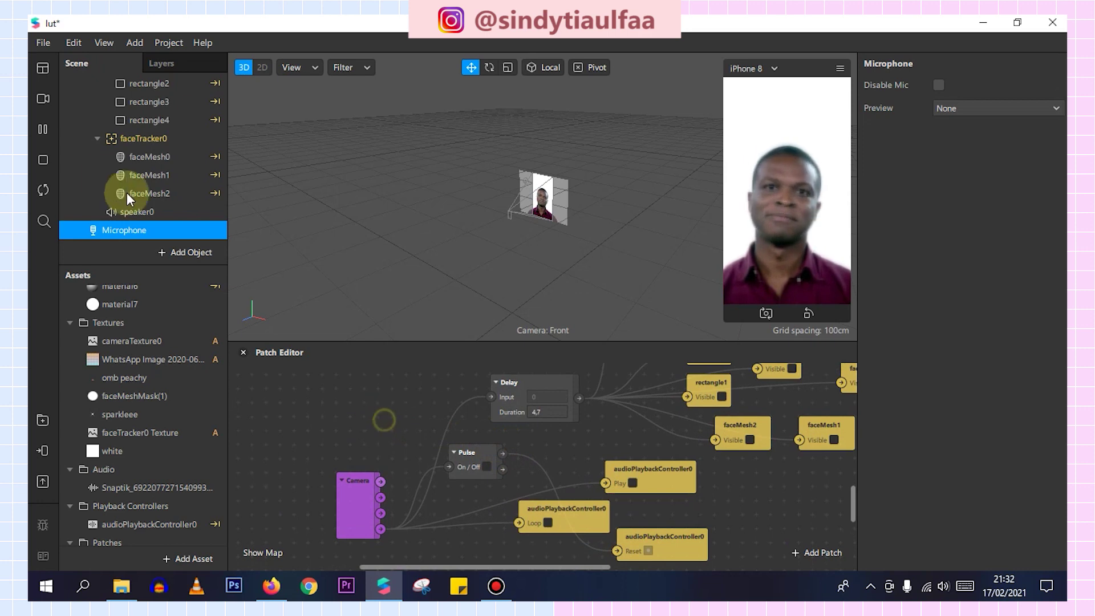
Check the Microphone's Disable Mic option.
left_click(938, 85)
scroll(342, 408, "down", 1)
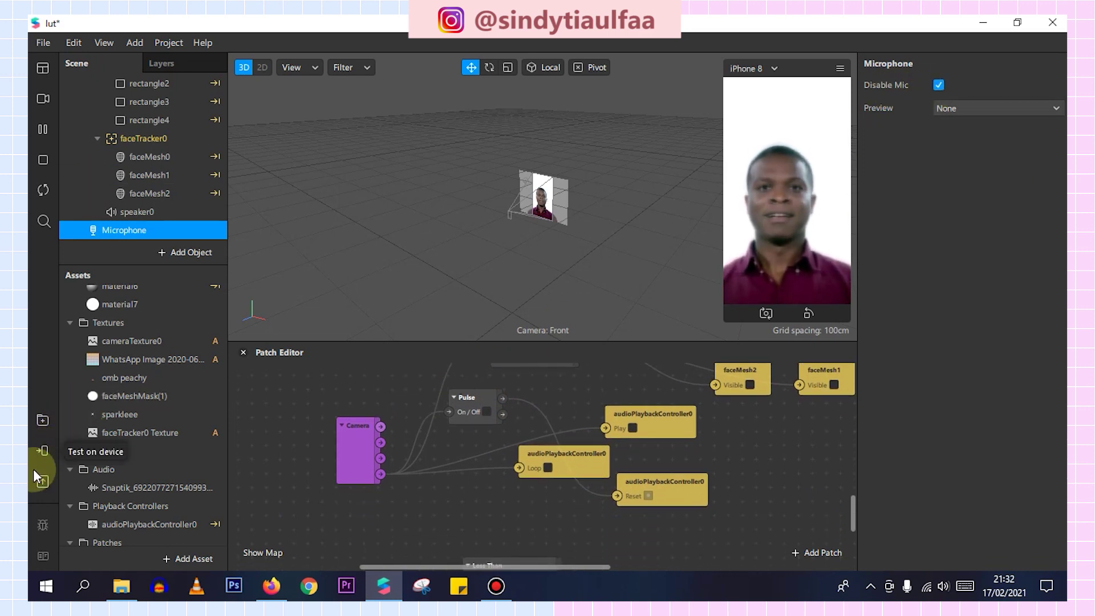
scroll(575, 482, "down", 1)
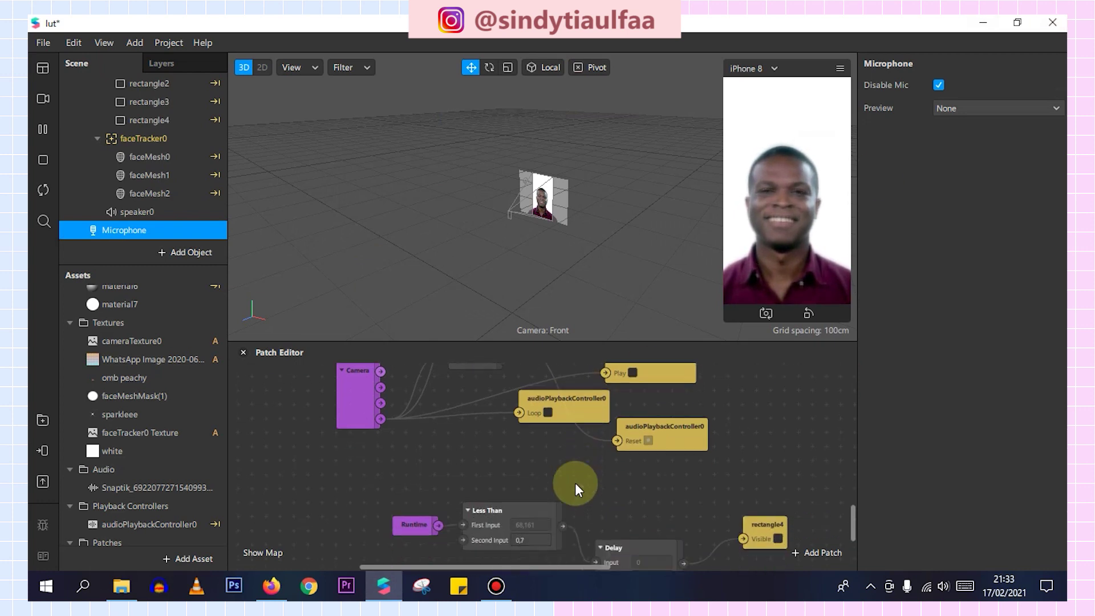
scroll(575, 482, "down", 1)
Change the Delay duration feeding rectangle4's visibility to 7.
left_click(652, 507)
type("8")
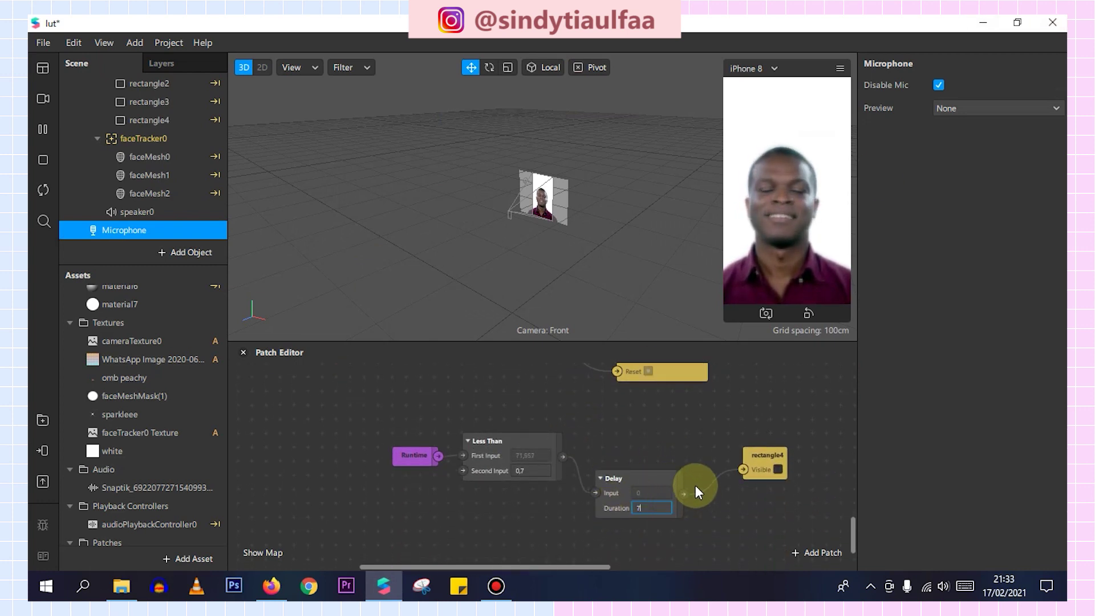
key("BackSpace")
type("7")
key("Return")
left_click(173, 251)
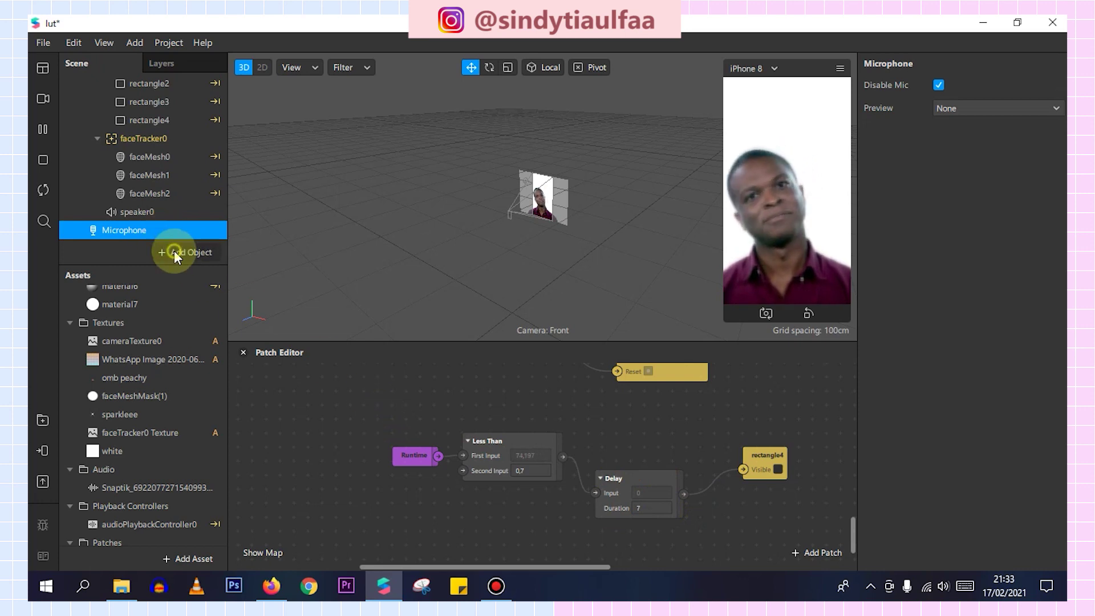
Add a Canvas to the scene and move rectangle4 inside canvas1.
scroll(132, 394, "down", 2)
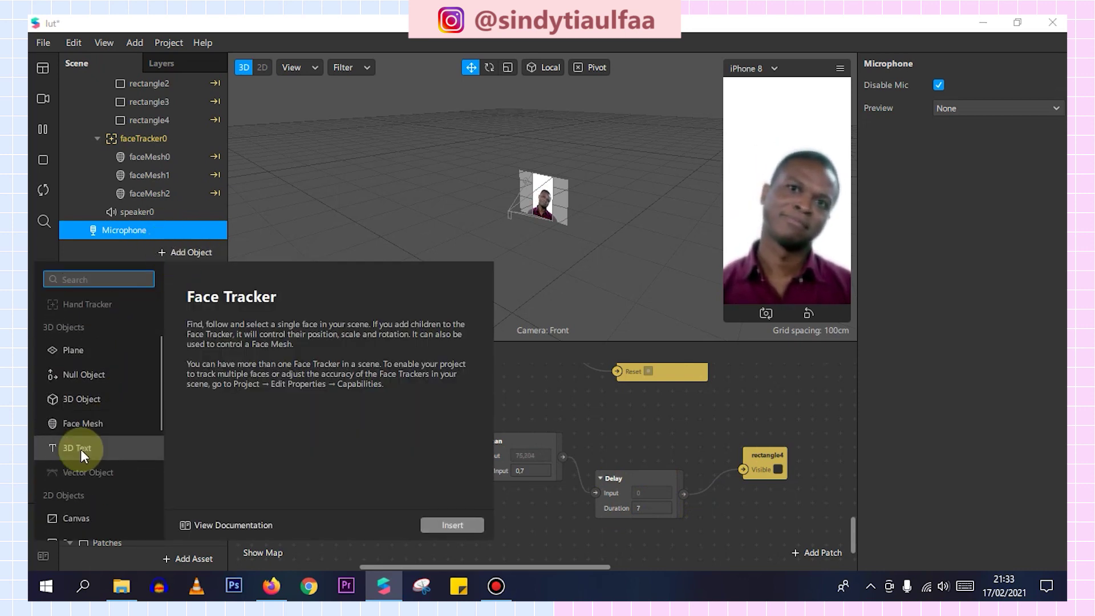
left_click(84, 519)
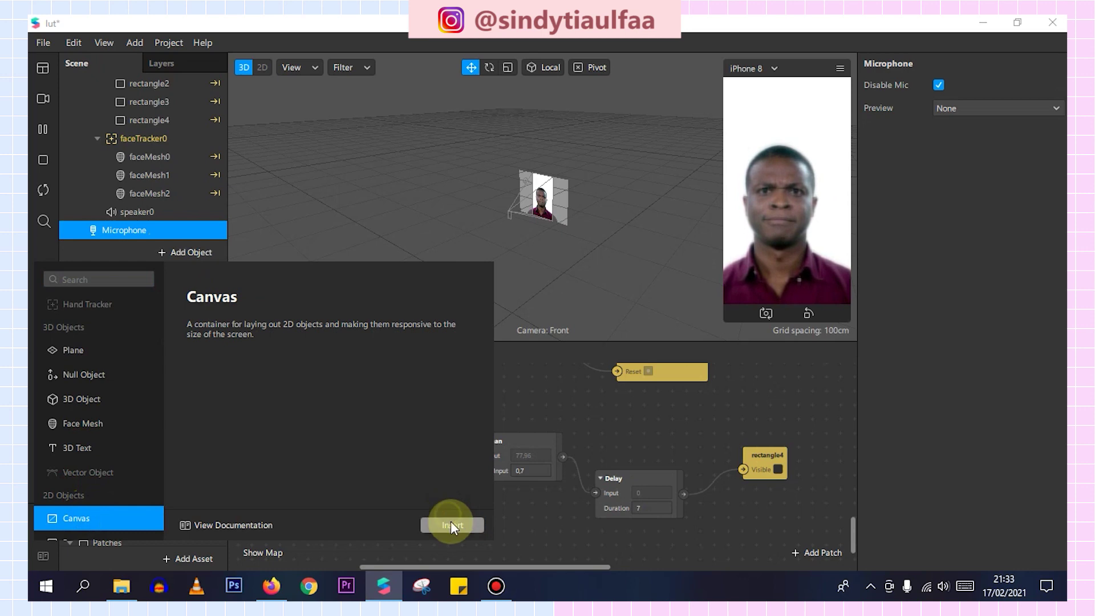
left_click(450, 524)
left_click(172, 121)
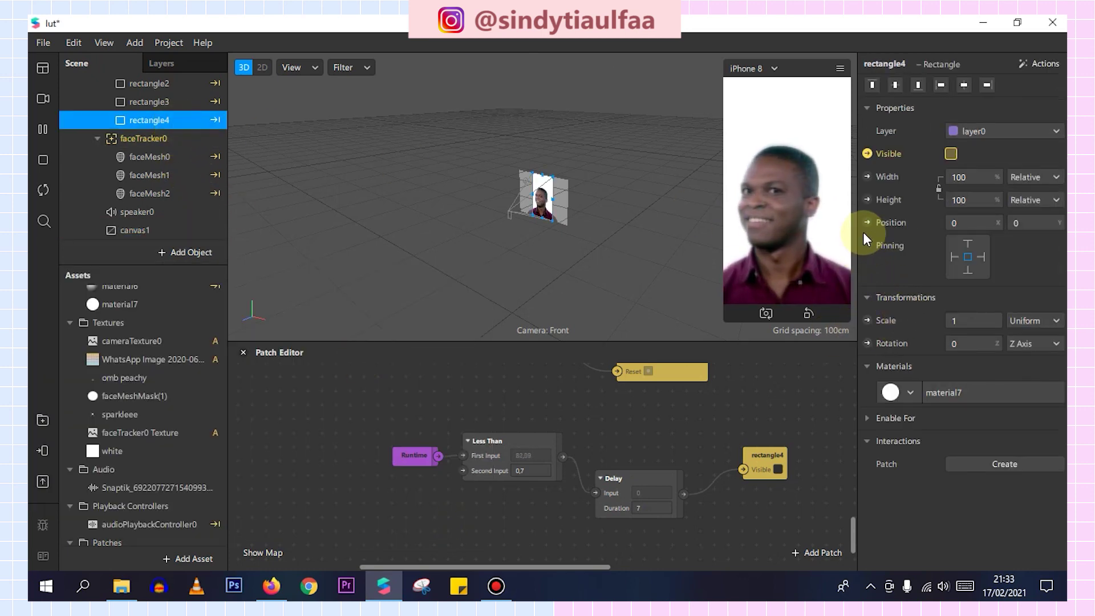
mouse_move(176, 117)
left_mouse_down()
mouse_move(159, 232)
mouse_move(158, 159)
left_mouse_up()
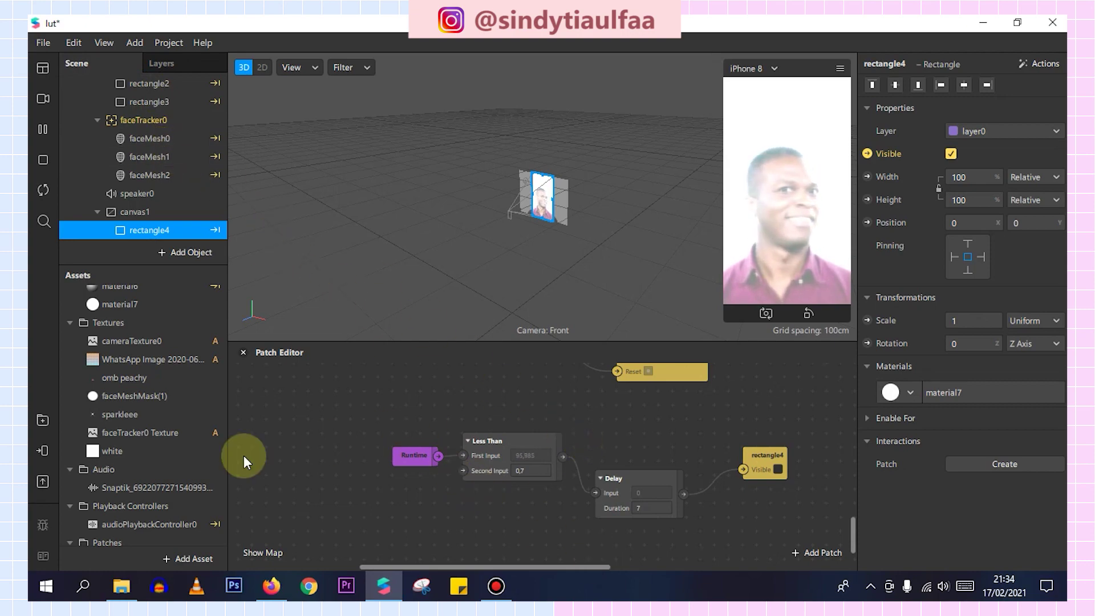
Set the Delay Duration to 7.5.
left_click(45, 456)
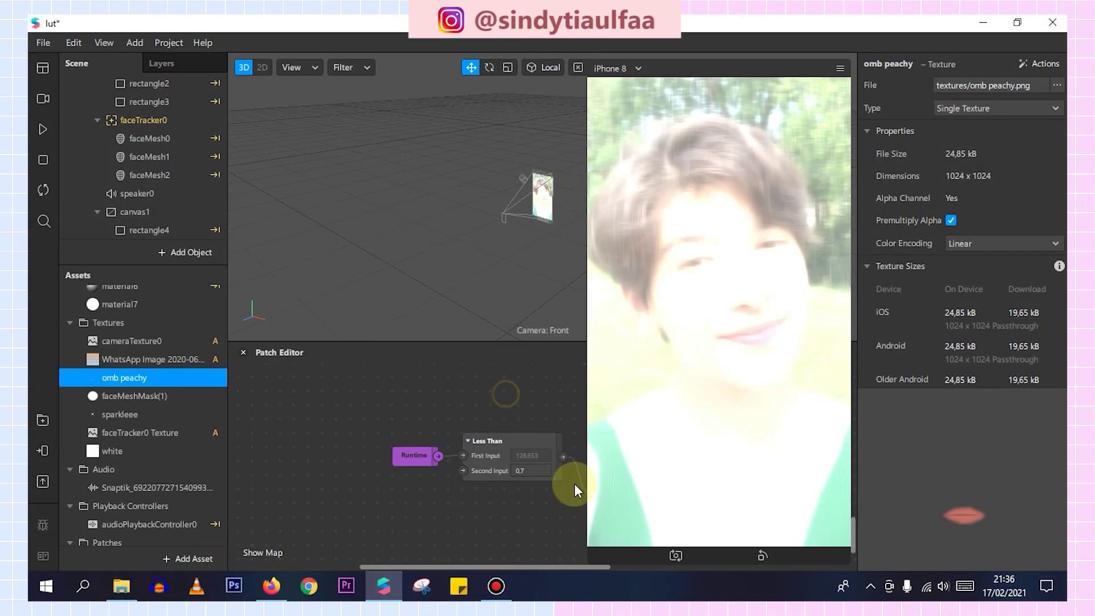
left_click_drag(594, 549, 664, 453)
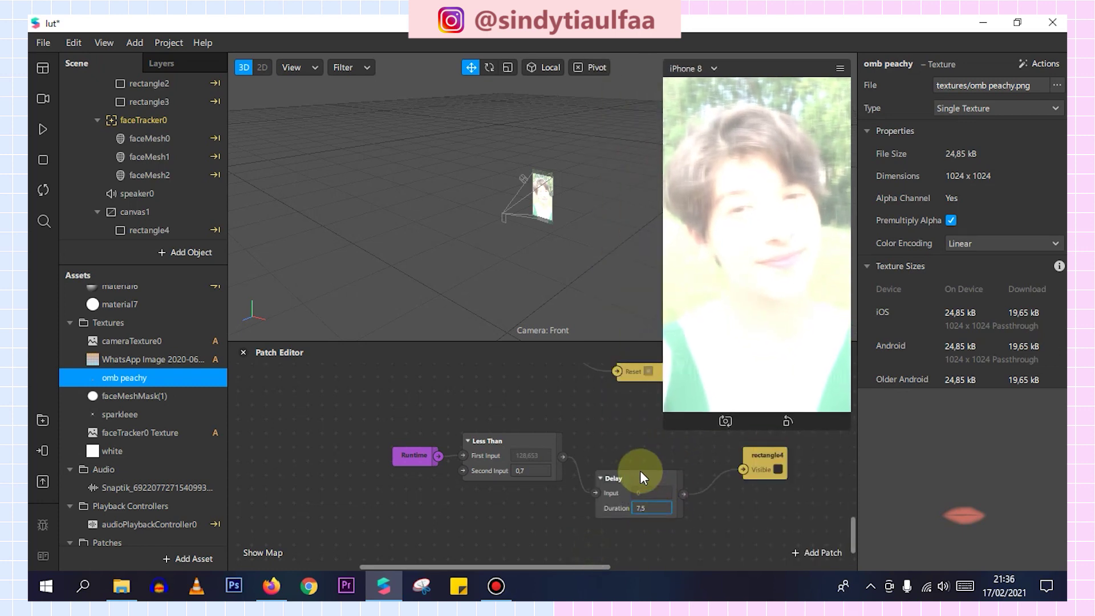
left_click(580, 420)
scroll(580, 420, "up", 3)
scroll(581, 421, "up", 2)
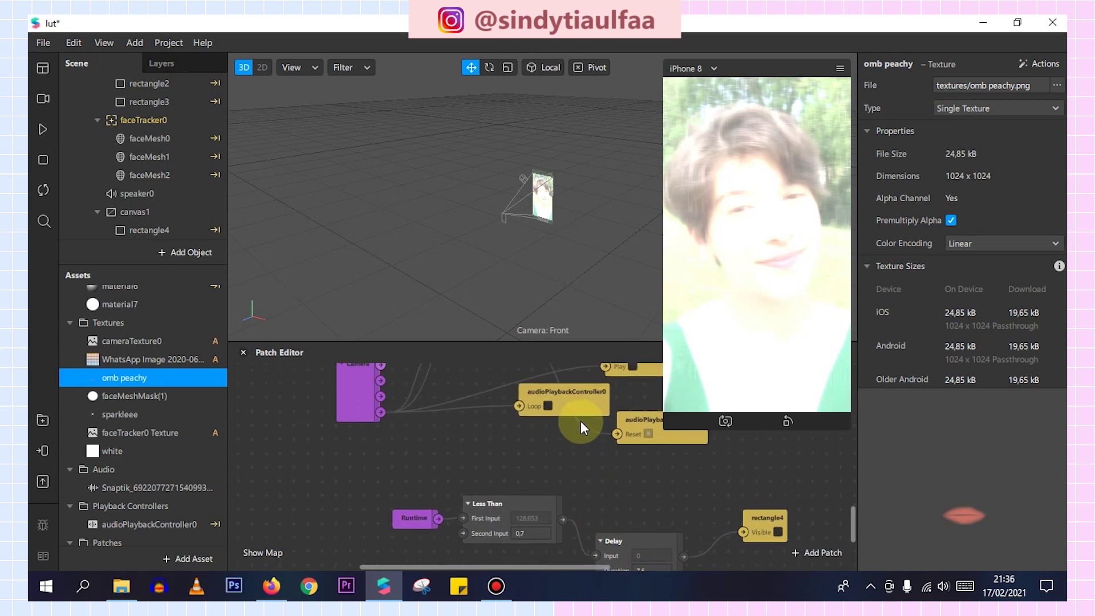
scroll(543, 482, "down", 5)
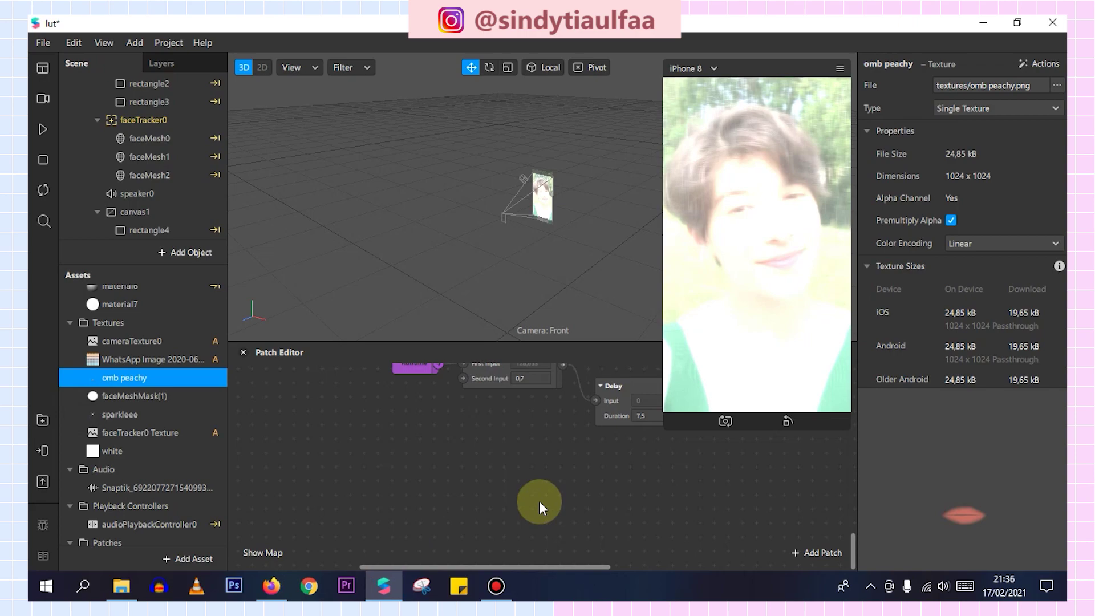
scroll(539, 501, "up", 2)
Send the effect to Instagram and set Less Than's Second Input to 0.5.
left_click(42, 451)
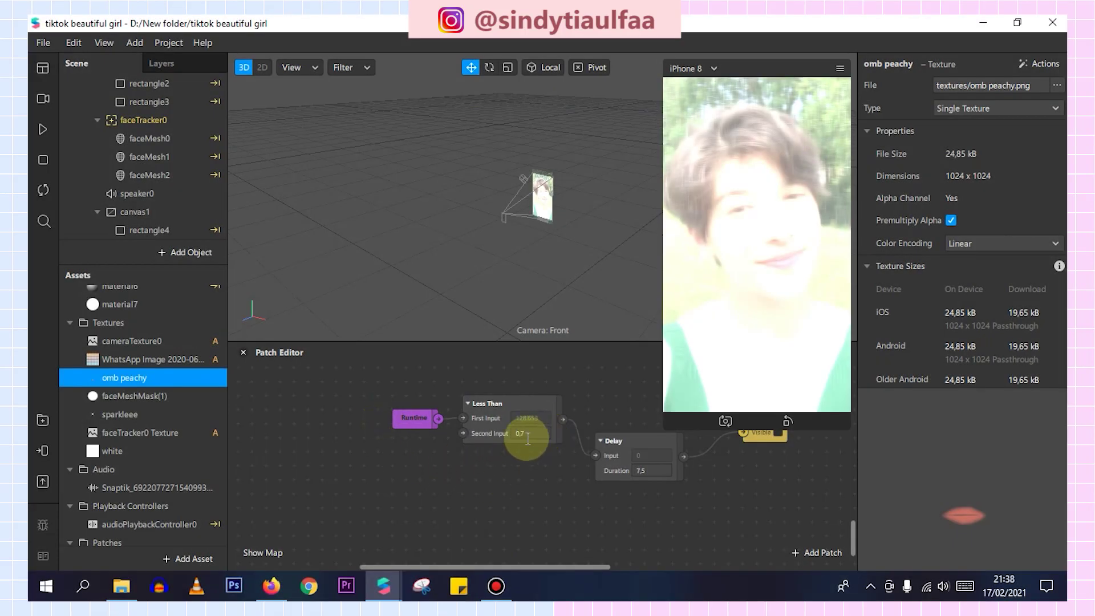
left_click(529, 435)
key("Return")
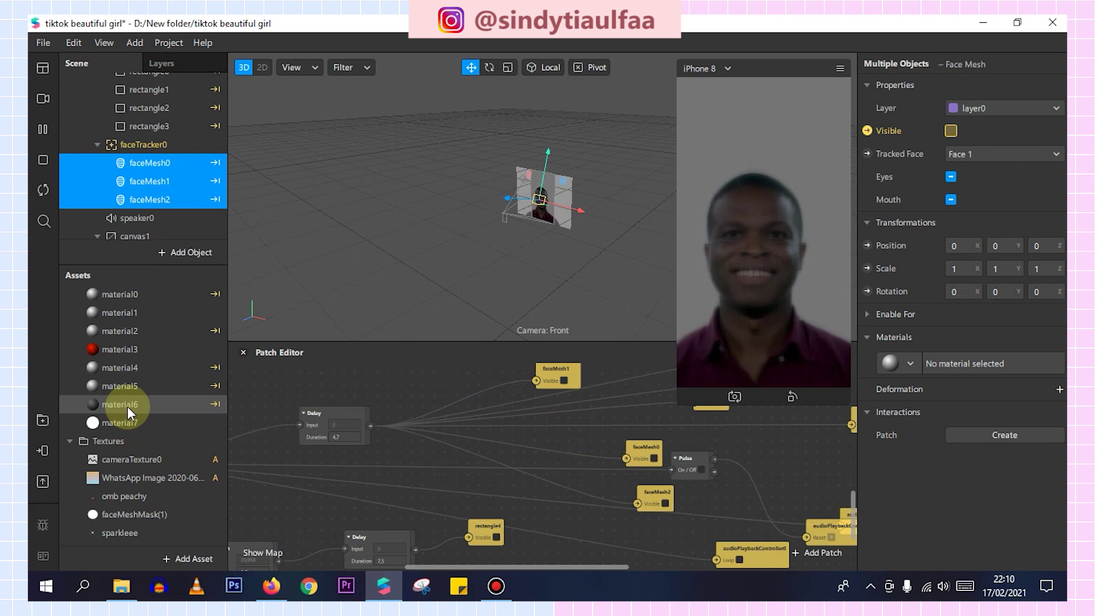
Give material6 a grey diffuse colour from the colour picker.
left_click(128, 405)
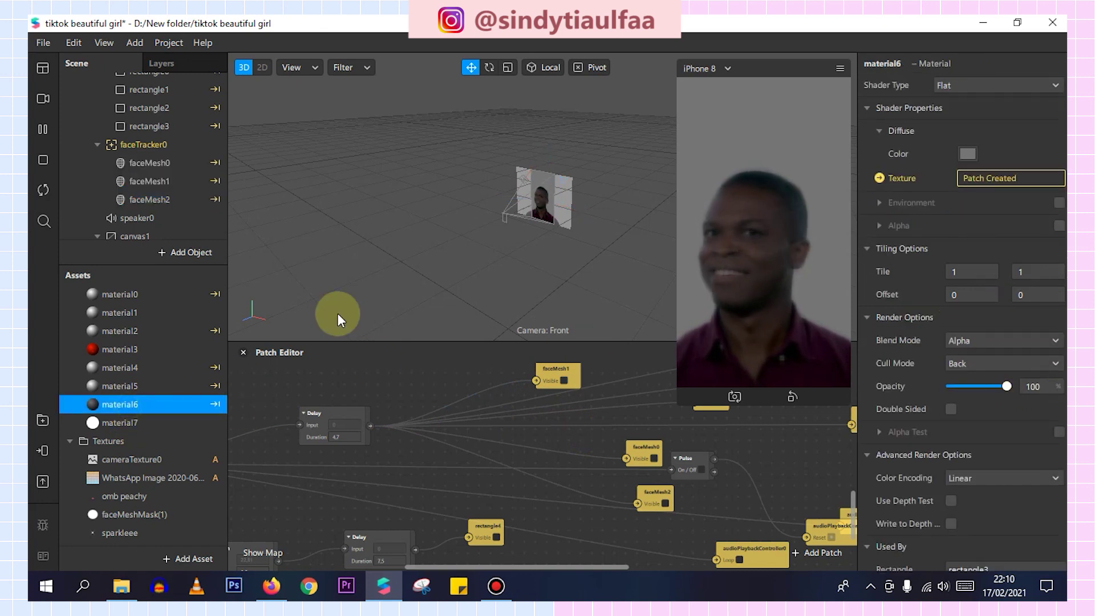
left_click(968, 153)
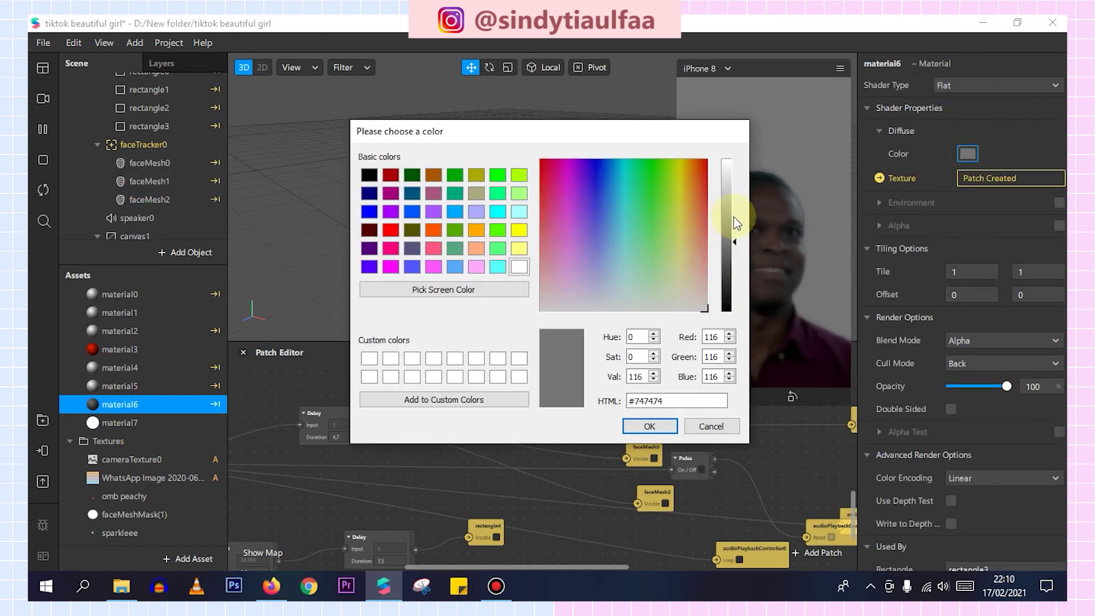
left_click(651, 426)
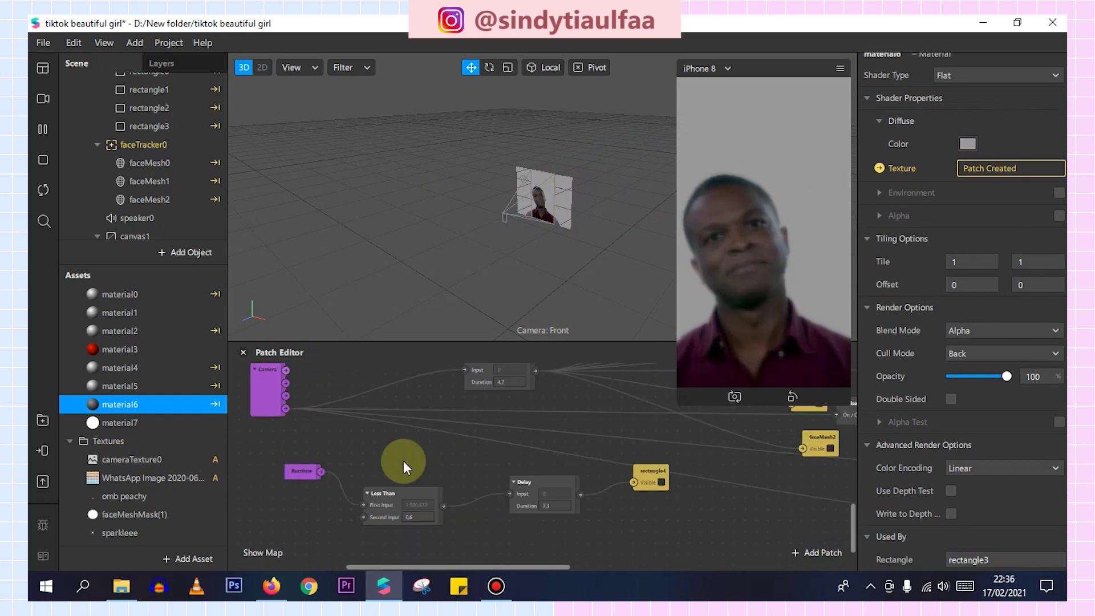